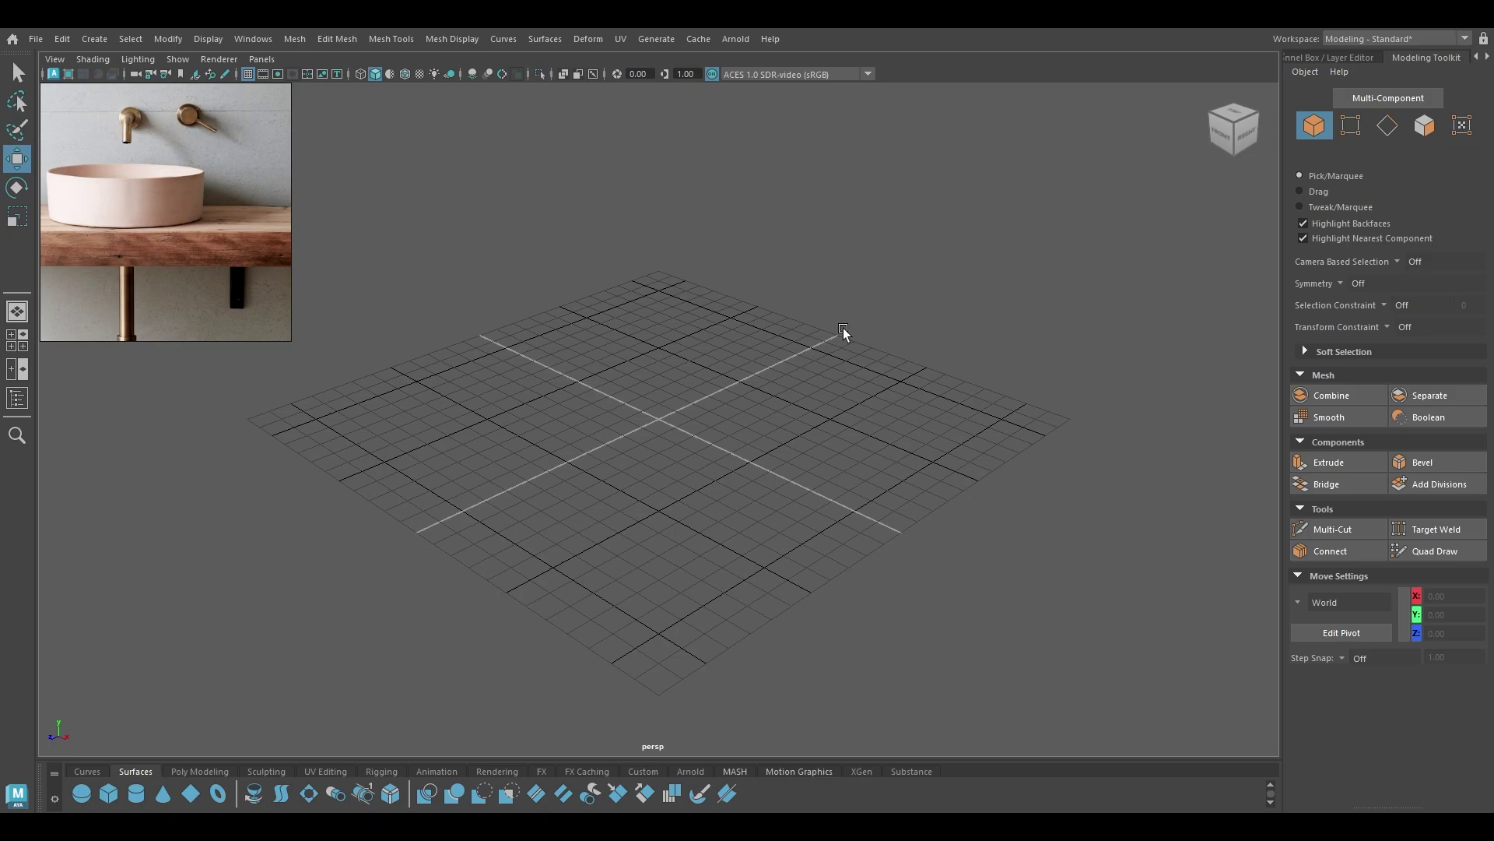
Create a polygon cube and set its width to about 16.37 and depth to about 6.76 to form the countertop slab.
alt+drag(698, 410, 722, 414)
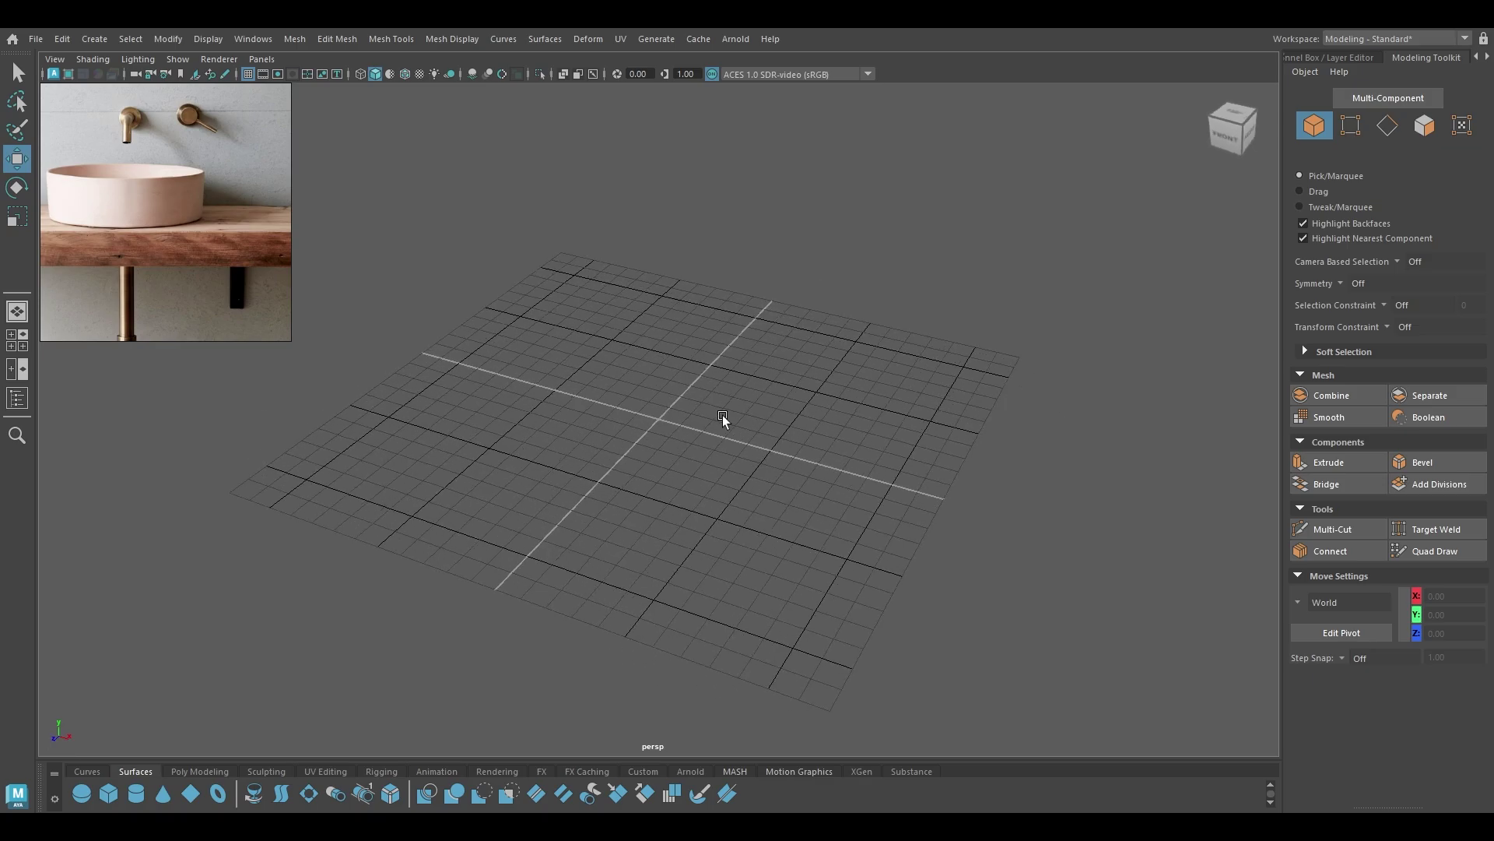
shift+right_drag(713, 343, 711, 391)
mouse_move(240, 267)
alt+mouse_down()
mouse_move(787, 500)
mouse_move(261, 282)
alt+mouse_up()
alt+drag(521, 315, 544, 434)
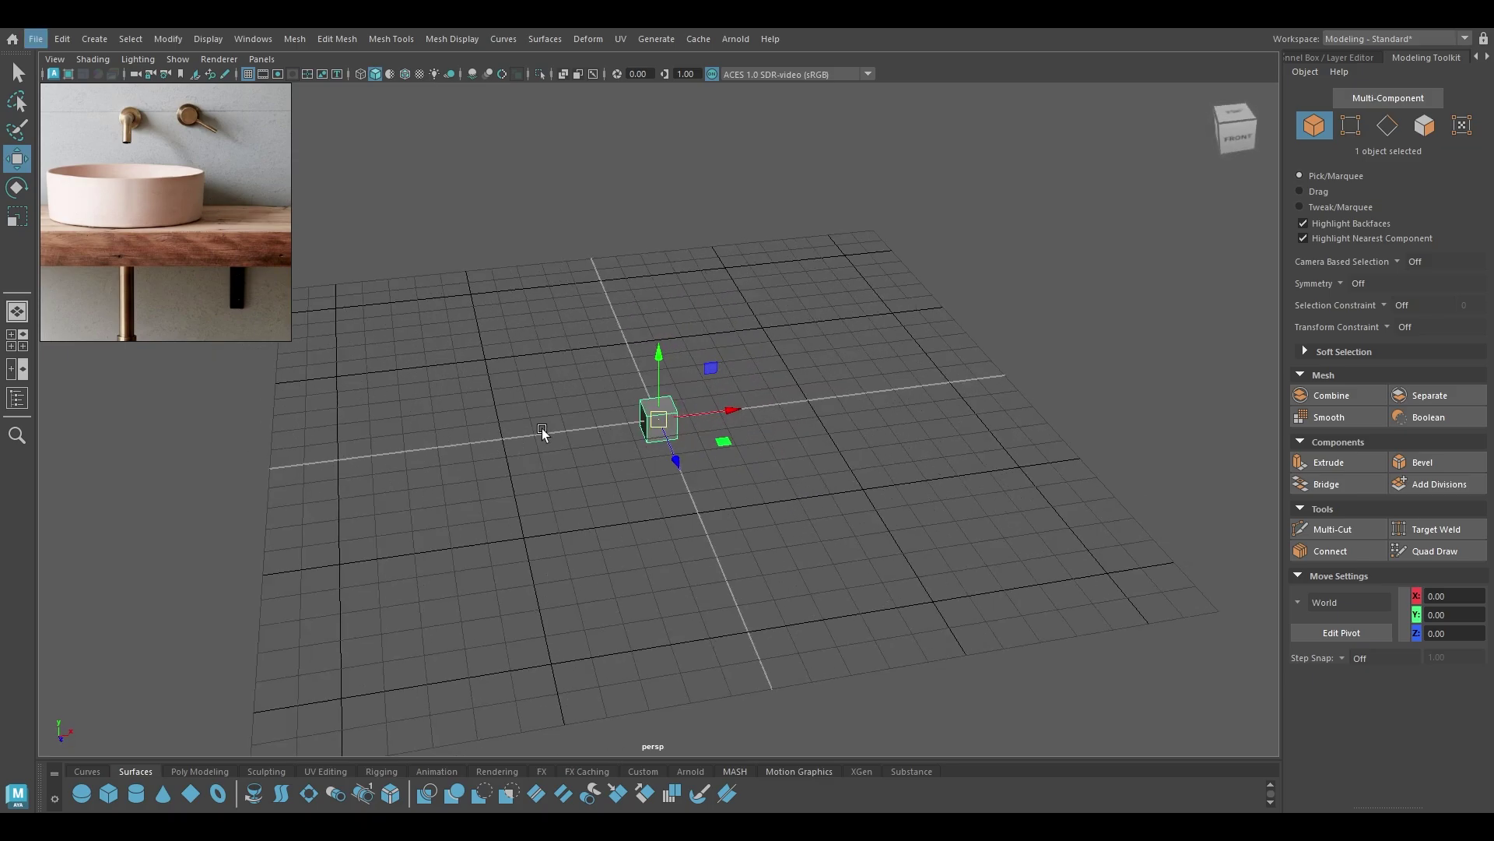
key(t)
alt+drag(917, 554, 728, 400)
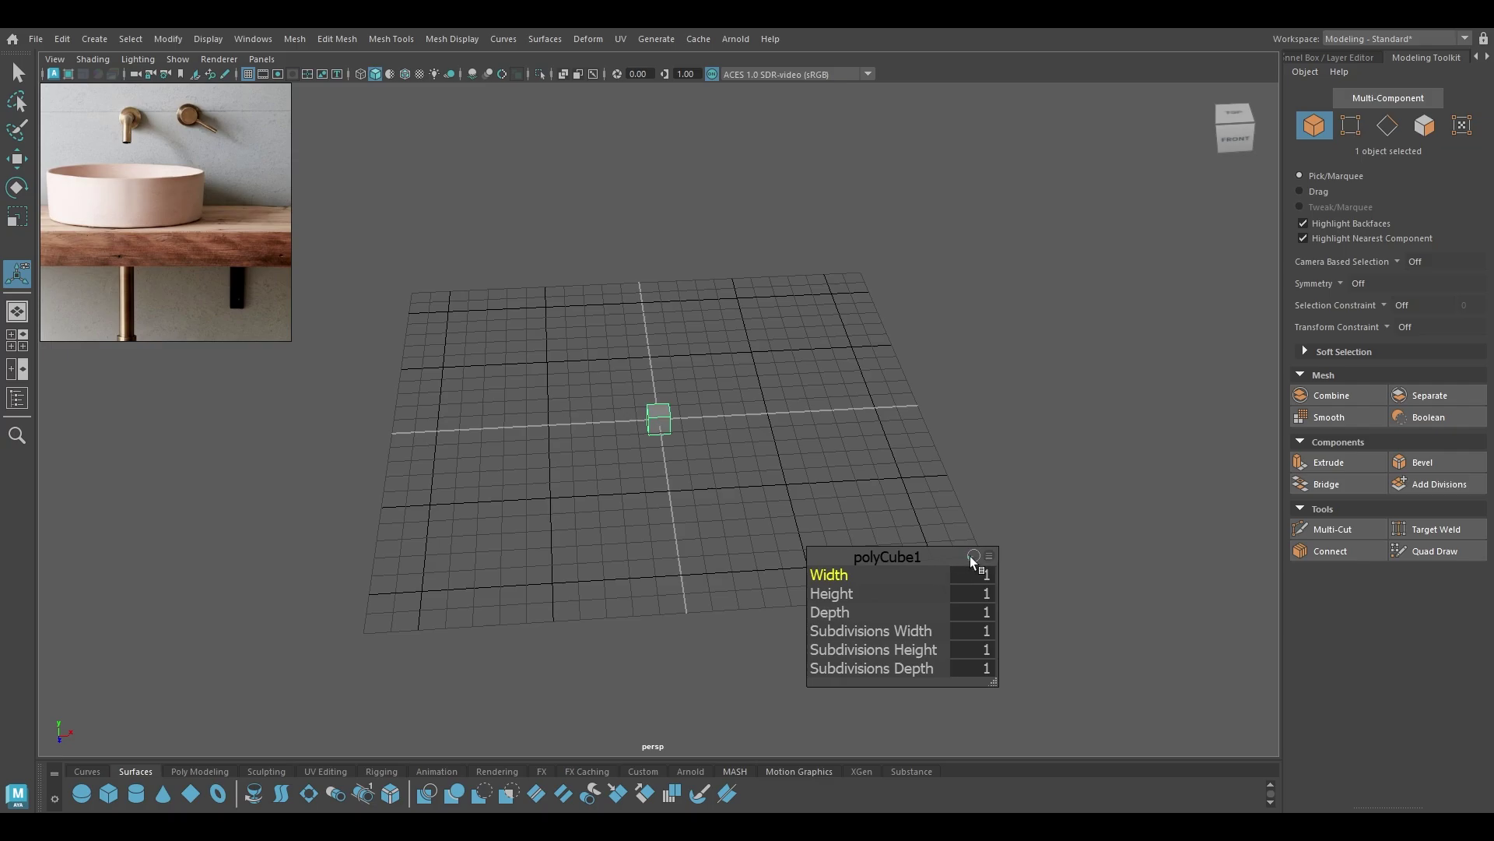
drag(870, 580, 817, 605)
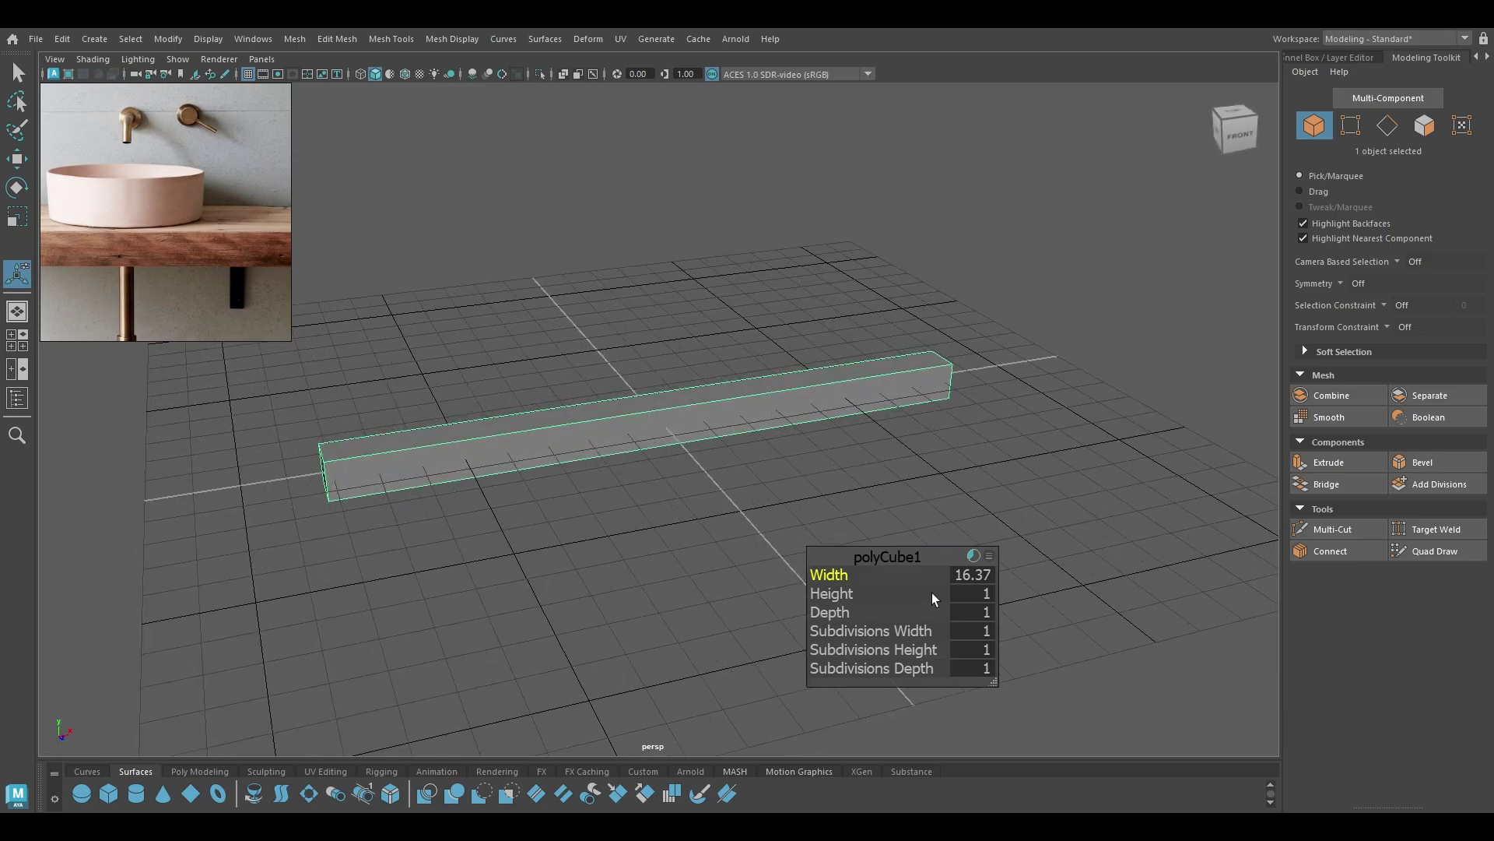
alt+drag(955, 594, 1289, 643)
alt+drag(483, 459, 408, 426)
Reframe the reference photo to show the basin, taps and wooden countertop.
scroll(123, 276, down, 2)
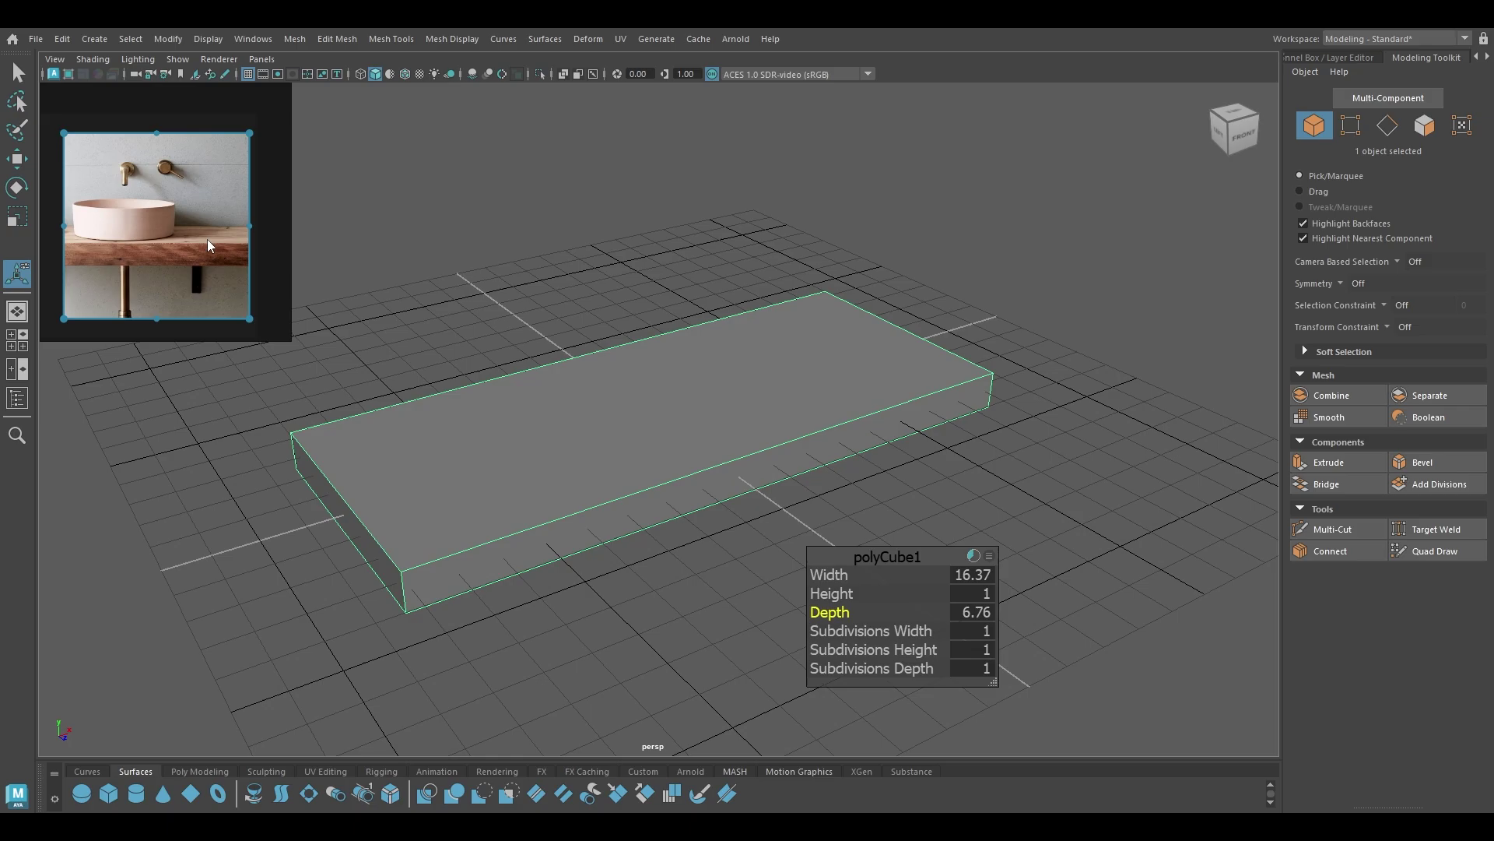
click(123, 148)
scroll(157, 240, up, 3)
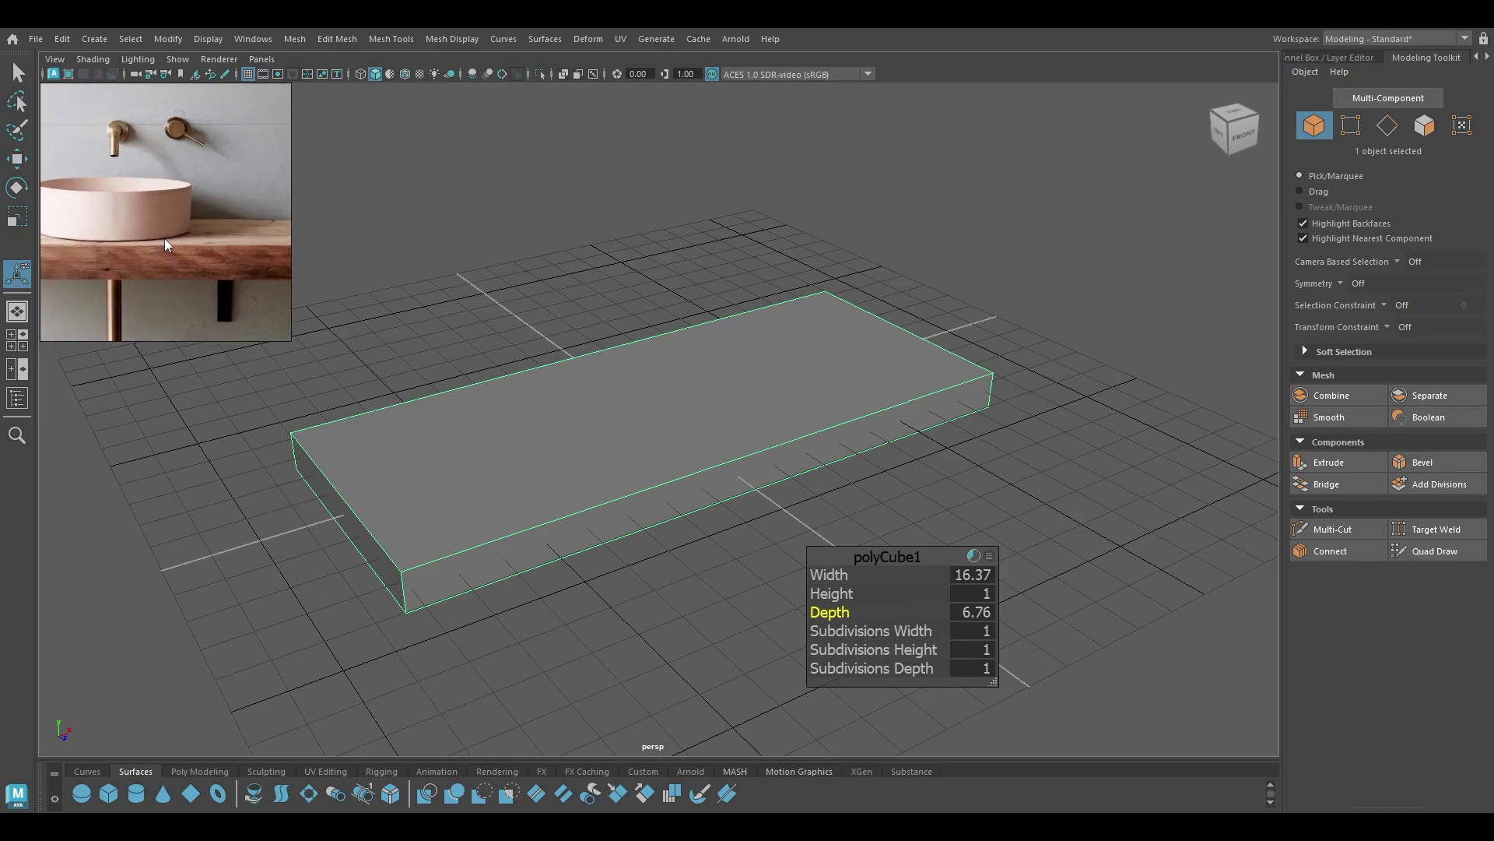
middle_drag(177, 238, 185, 240)
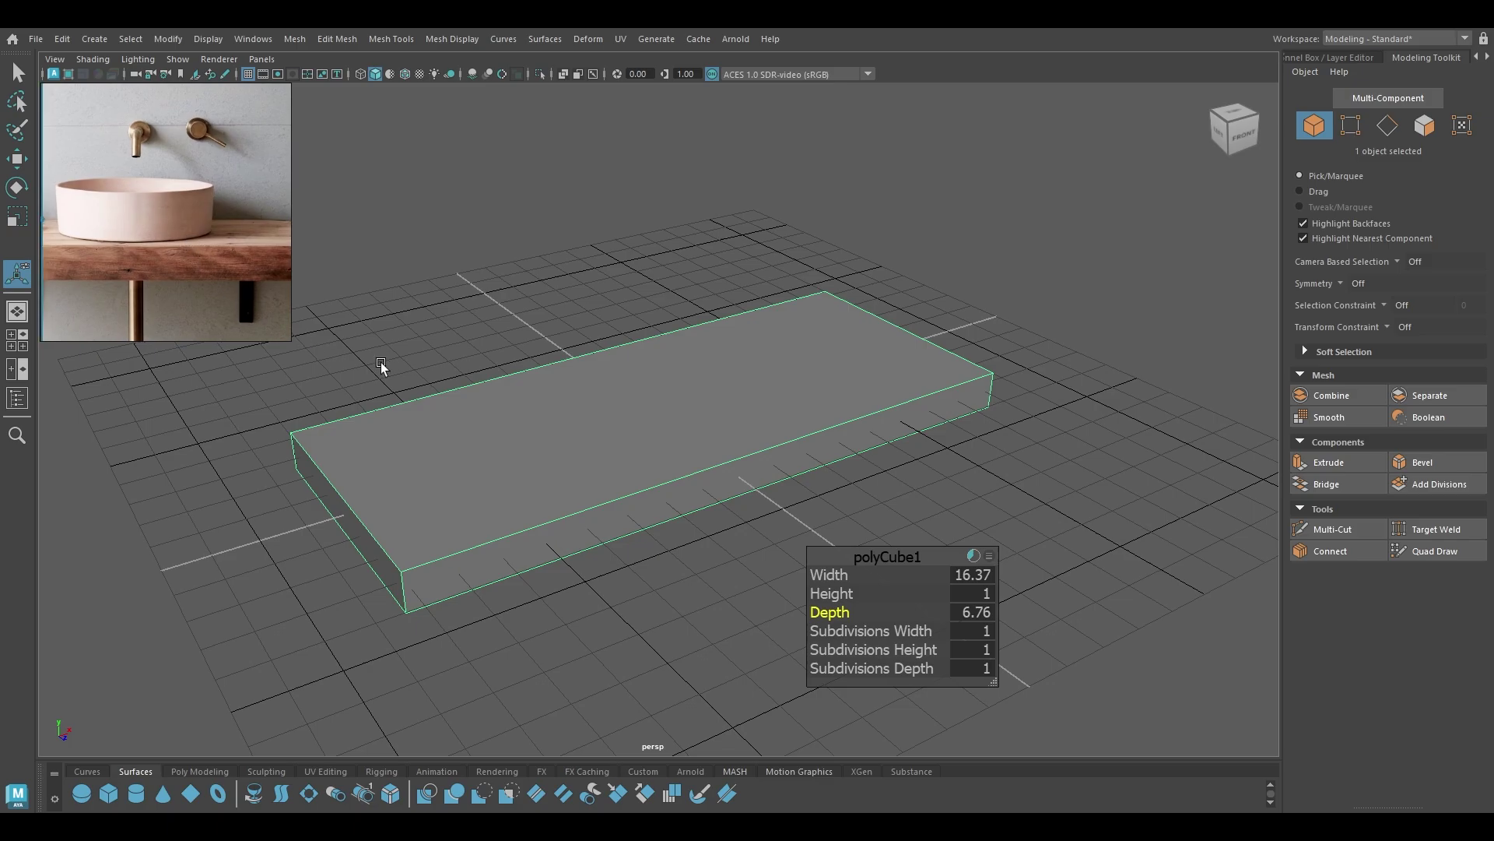
Create a second polygon cube and move it to about Z -4 so it sits flush against the slab's back edge.
alt+drag(382, 364, 467, 374)
key(w)
alt+drag(876, 618, 786, 575)
click(969, 367)
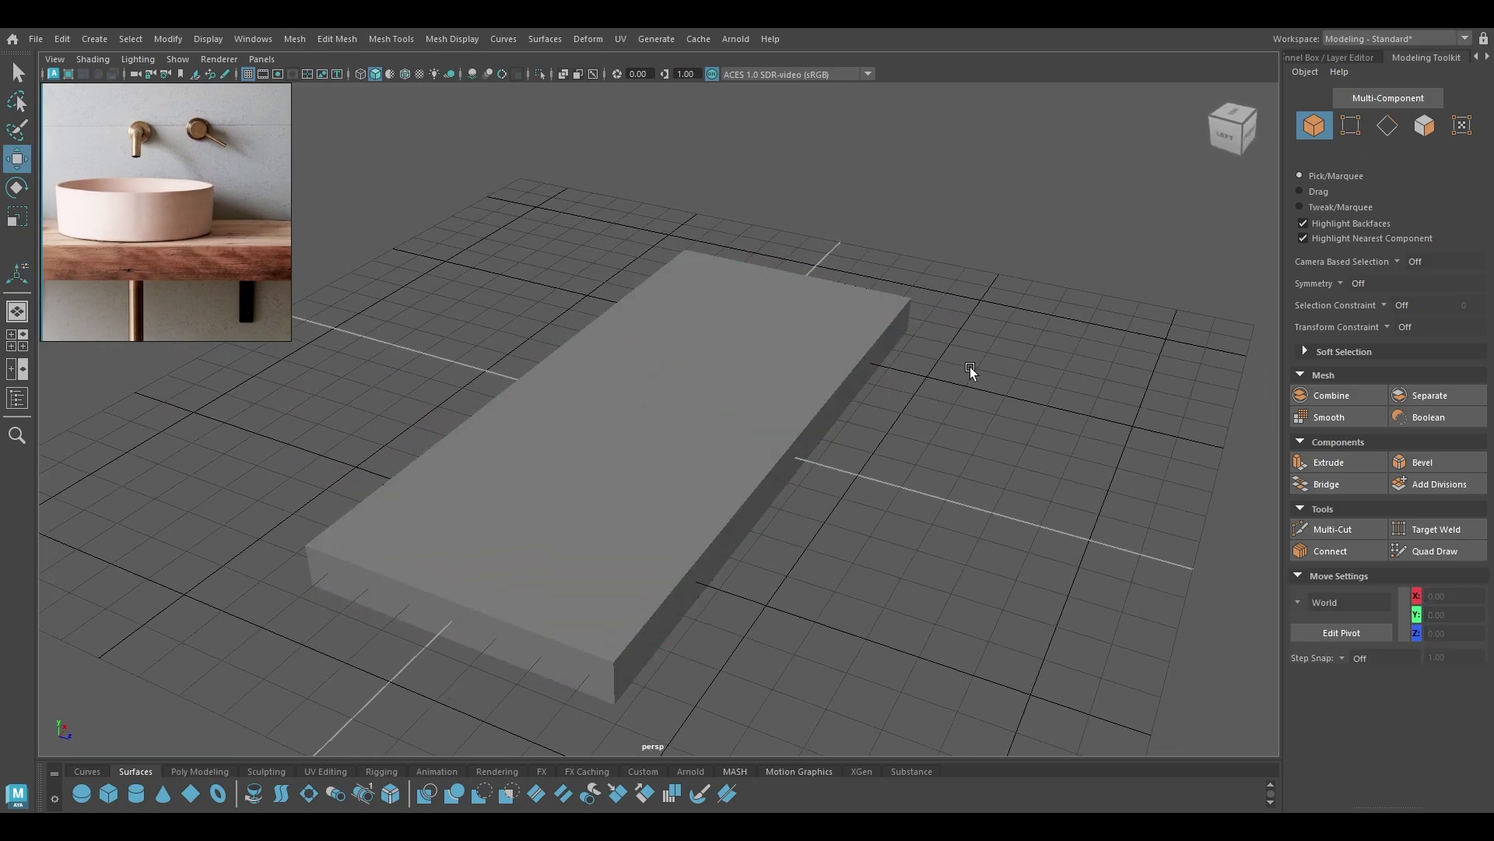
shift+right_drag(942, 272, 938, 315)
alt+drag(786, 421, 497, 437)
key(space)
alt+right_drag(500, 420, 718, 349)
scroll(719, 352, down, 5)
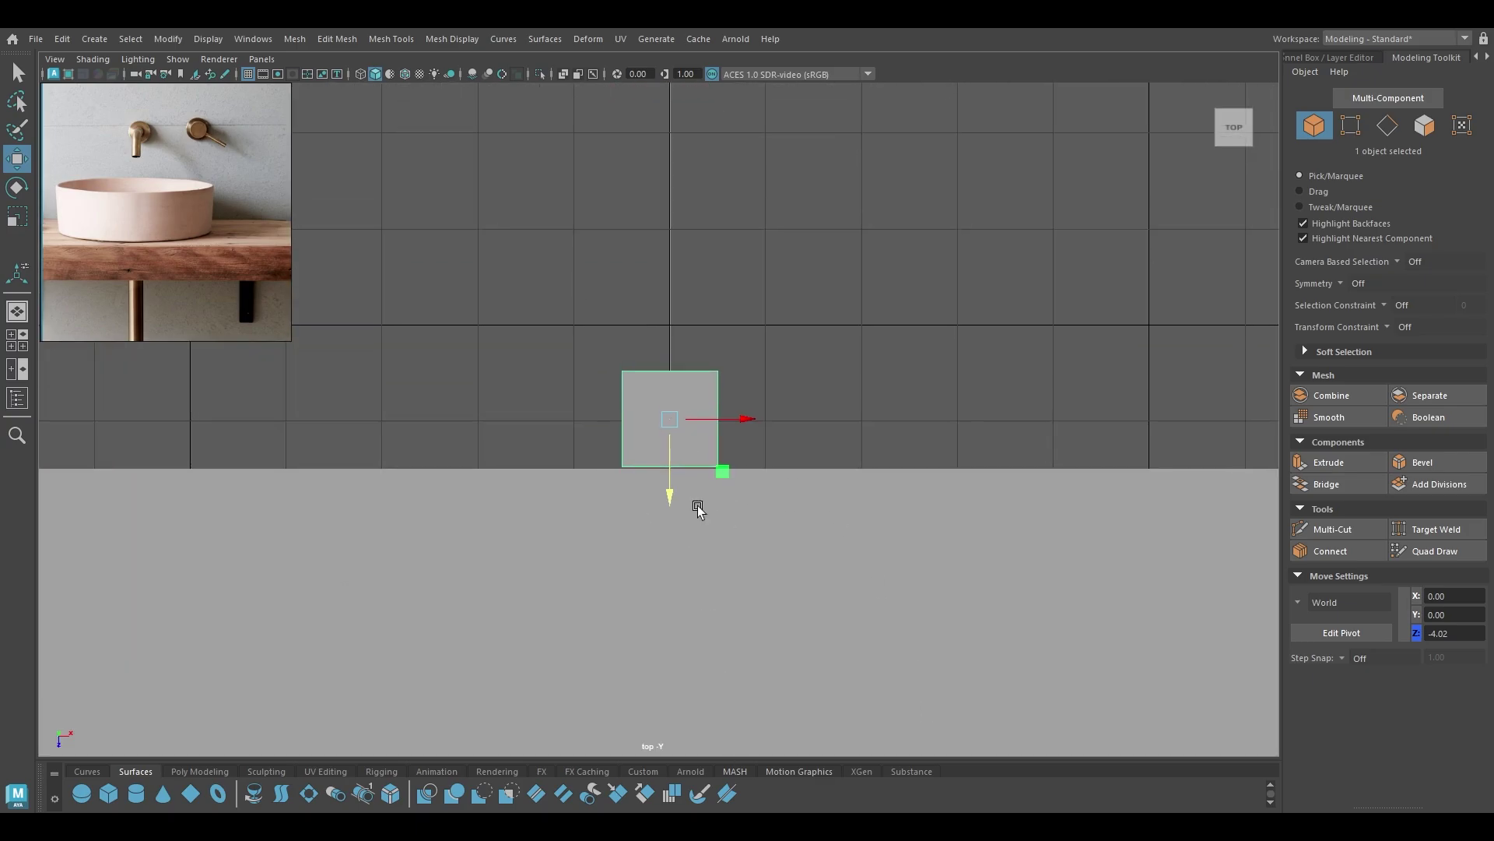
scroll(728, 502, up, 1)
drag(674, 492, 673, 494)
scroll(801, 360, down, 5)
Move the second cube's vertices to match the slab's full width and thin it from the rear into a wall panel.
right_drag(806, 279, 702, 277)
drag(550, 324, 656, 516)
drag(713, 421, 416, 428)
drag(657, 347, 759, 507)
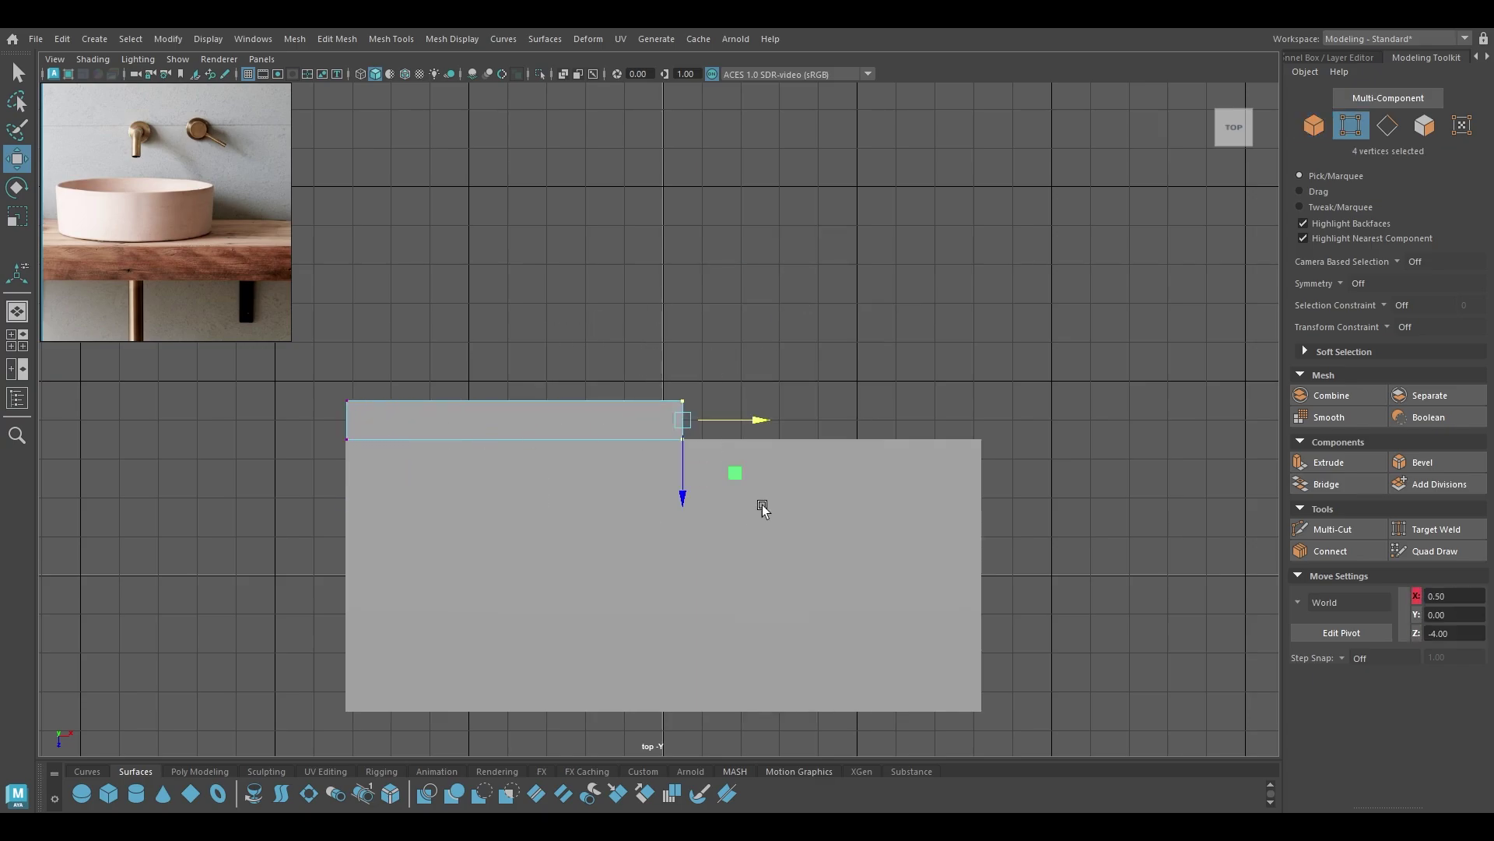
drag(761, 421, 952, 436)
drag(535, 341, 179, 506)
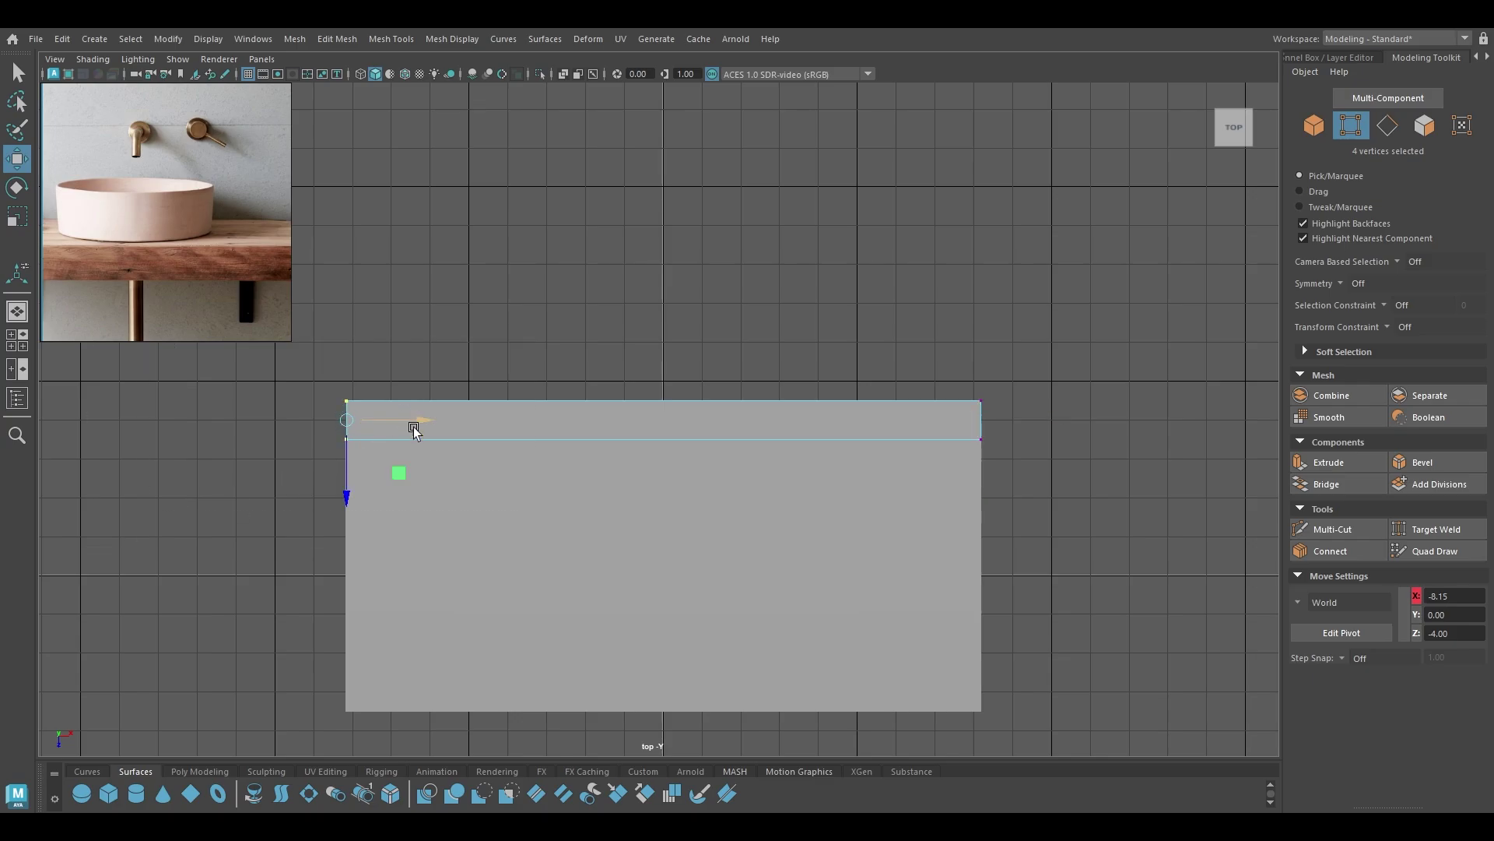
drag(327, 341, 1114, 426)
drag(665, 468, 735, 567)
scroll(704, 498, up, 1)
Scale the wall panel vertically in the front view so it extends well above and below the slab.
key(space)
alt+right_drag(734, 570, 709, 372)
key(r)
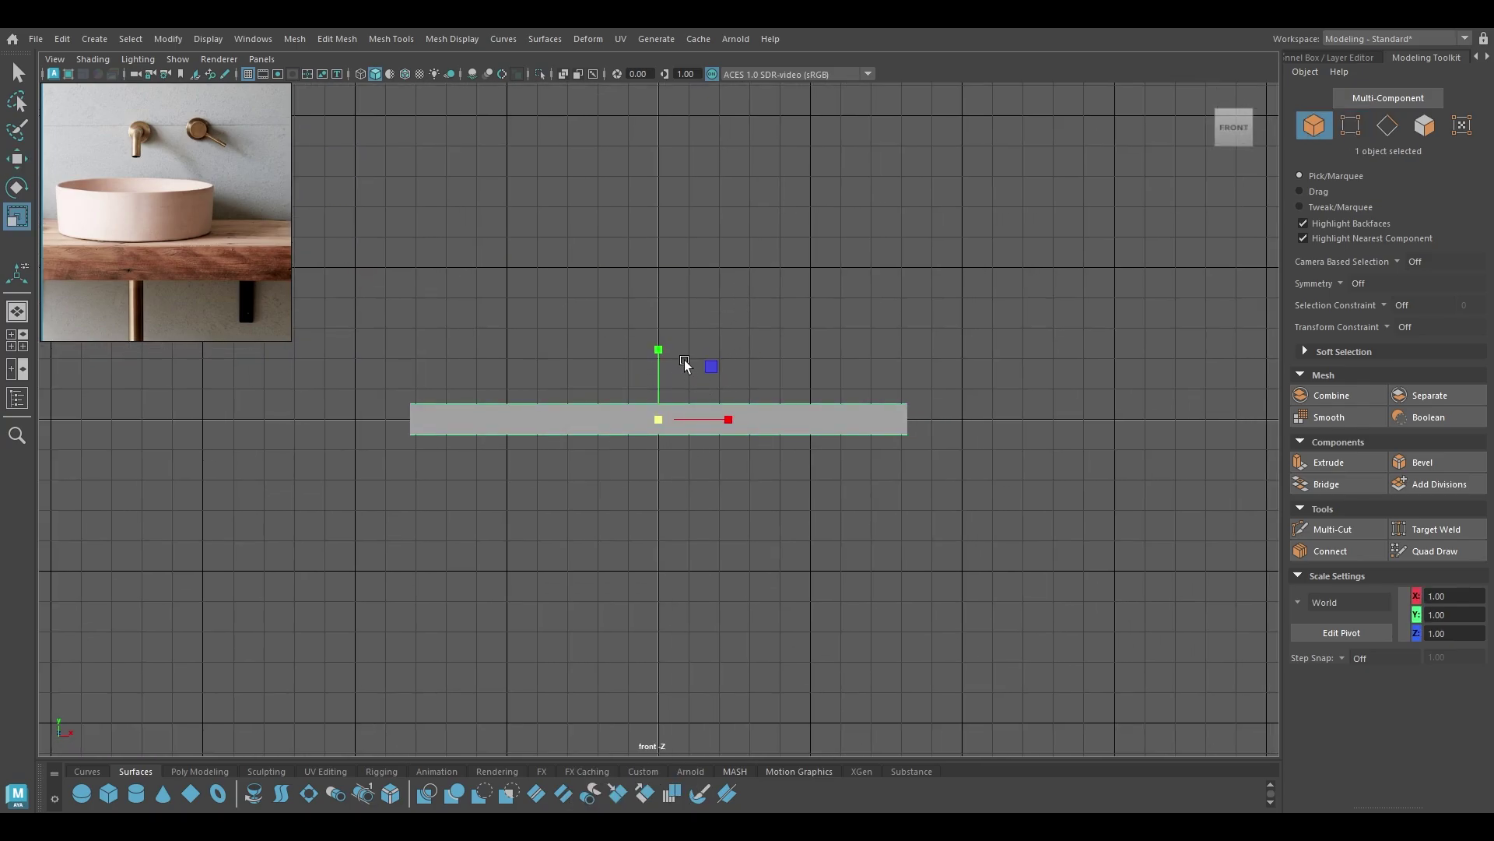
drag(658, 350, 670, 237)
alt+right_drag(727, 637, 660, 350)
drag(660, 351, 670, 23)
drag(660, 351, 670, 291)
key(space)
alt+drag(809, 303, 599, 377)
click(1008, 381)
alt+drag(1009, 381, 816, 316)
Create a camera and look through it.
mouse_move(138, 70)
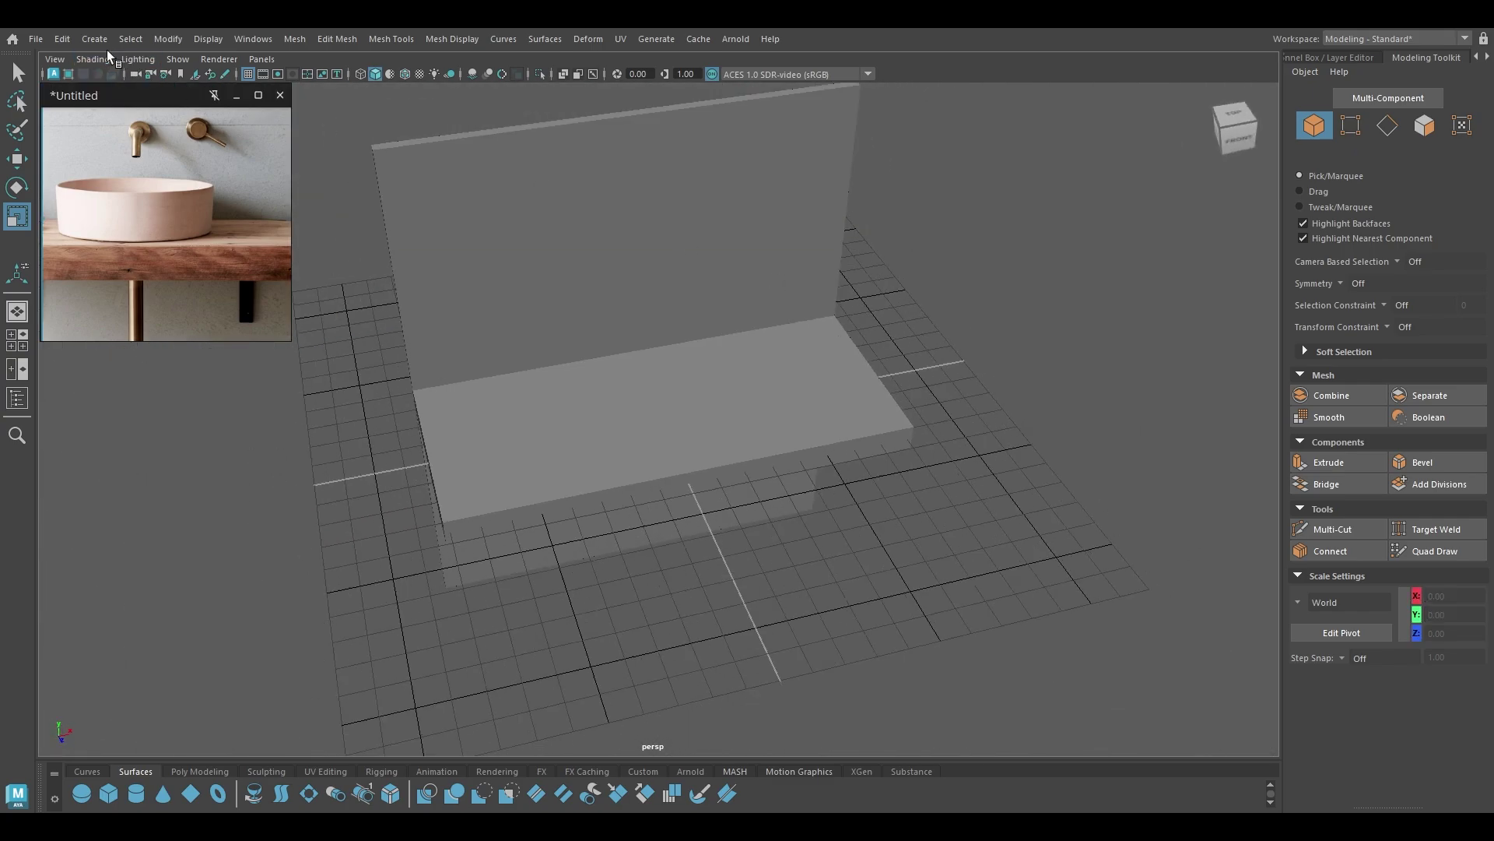
click(101, 39)
mouse_move(190, 144)
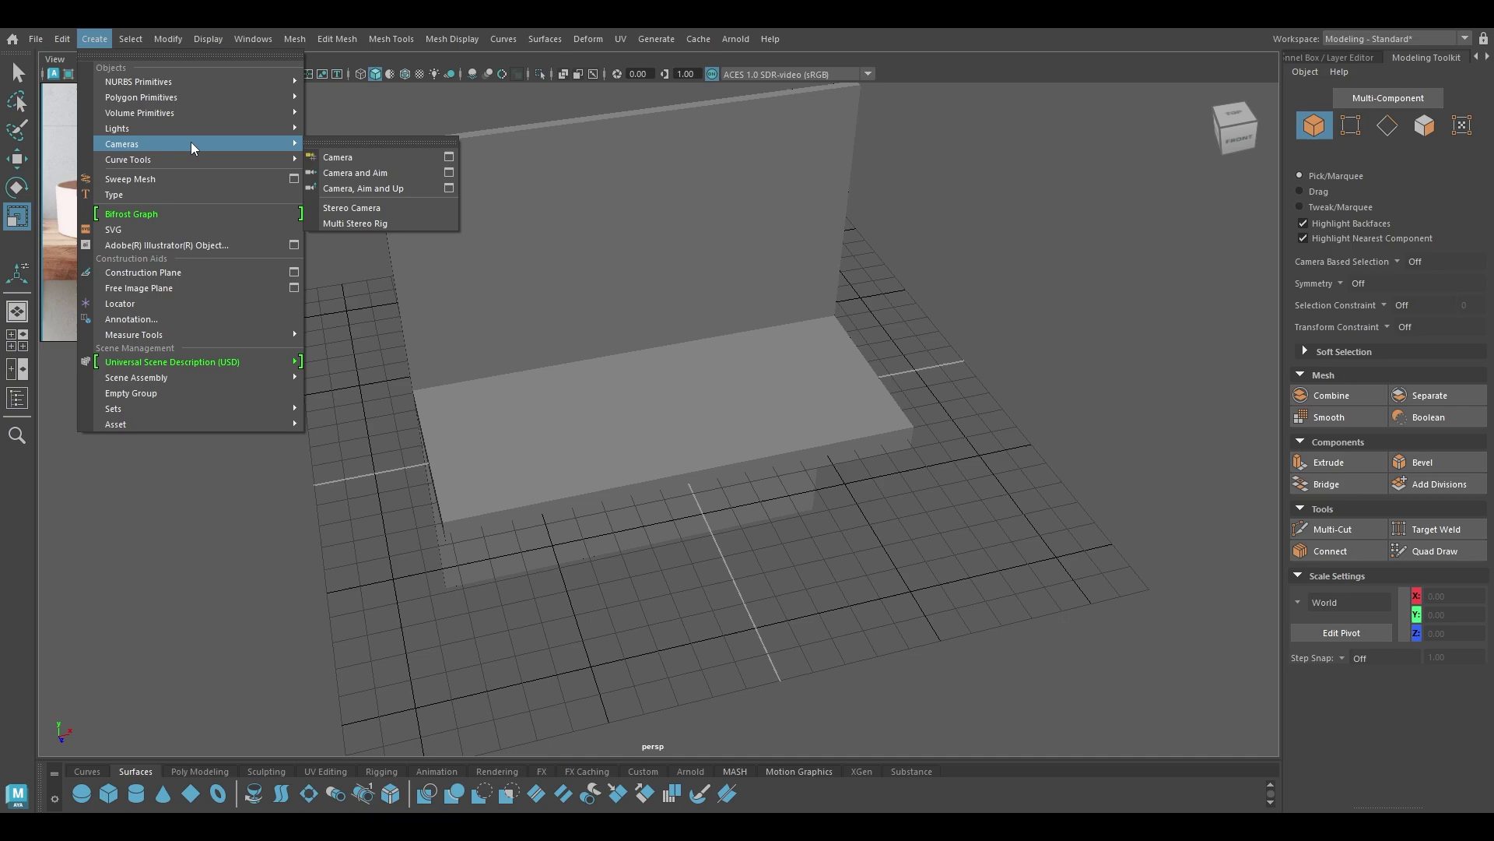
click(340, 158)
click(261, 59)
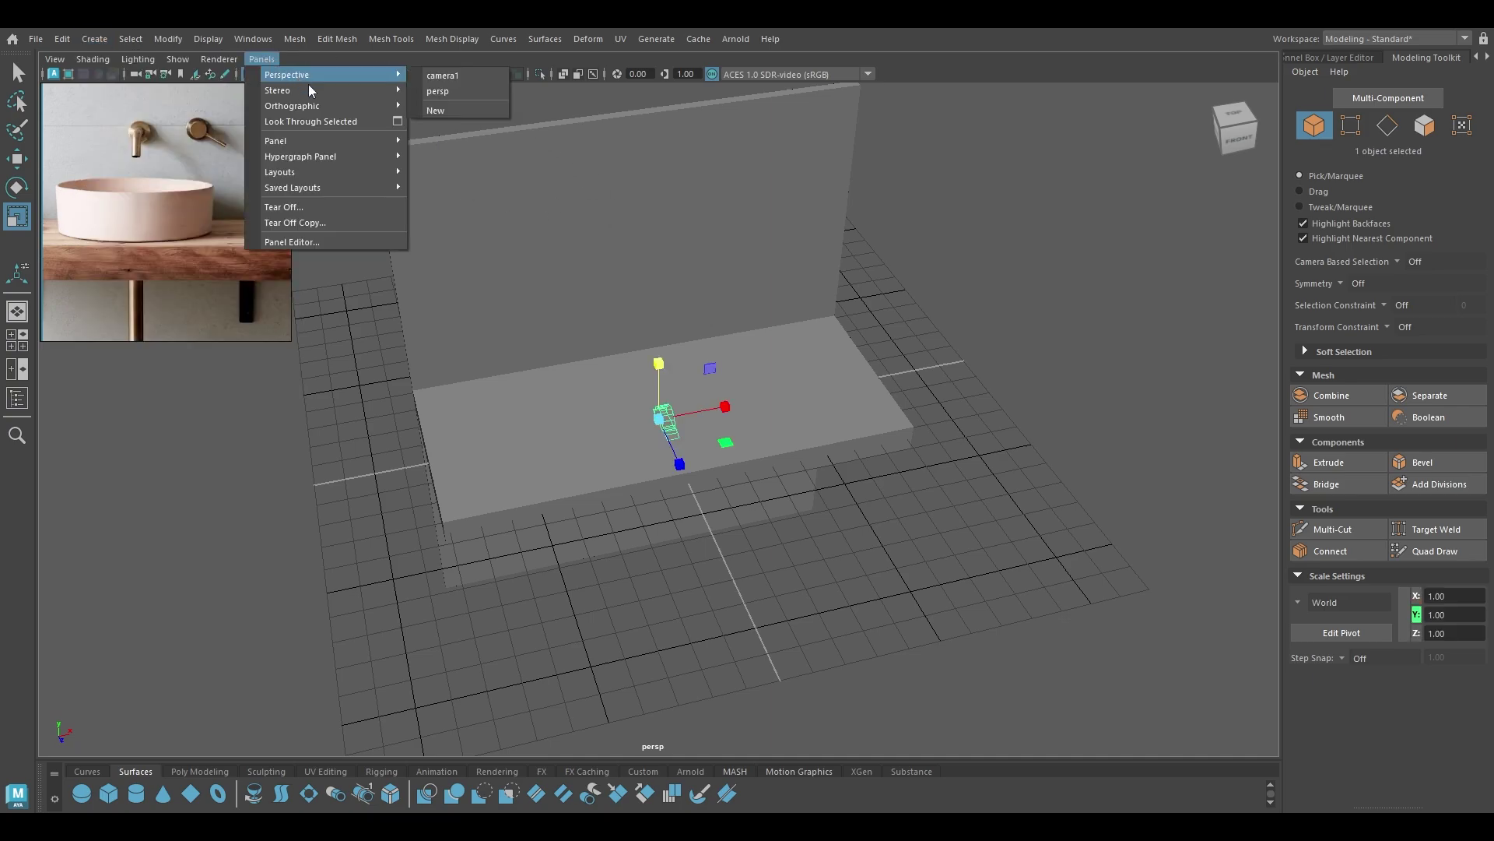
click(340, 121)
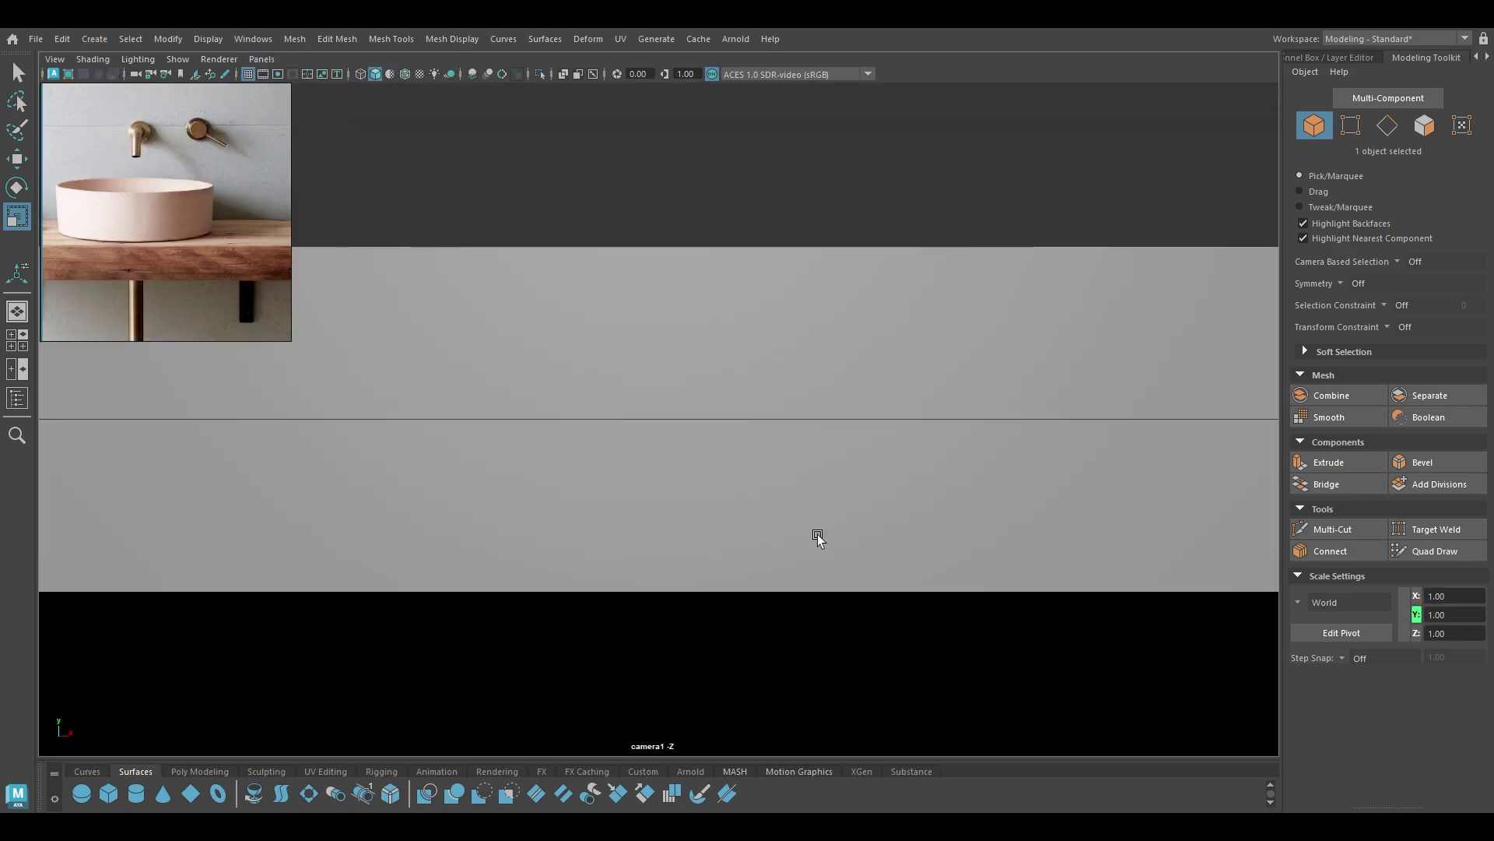
Show the resolution gate and frame the slab and wall from the front, slightly above, through the new camera.
scroll(817, 534, down, 5)
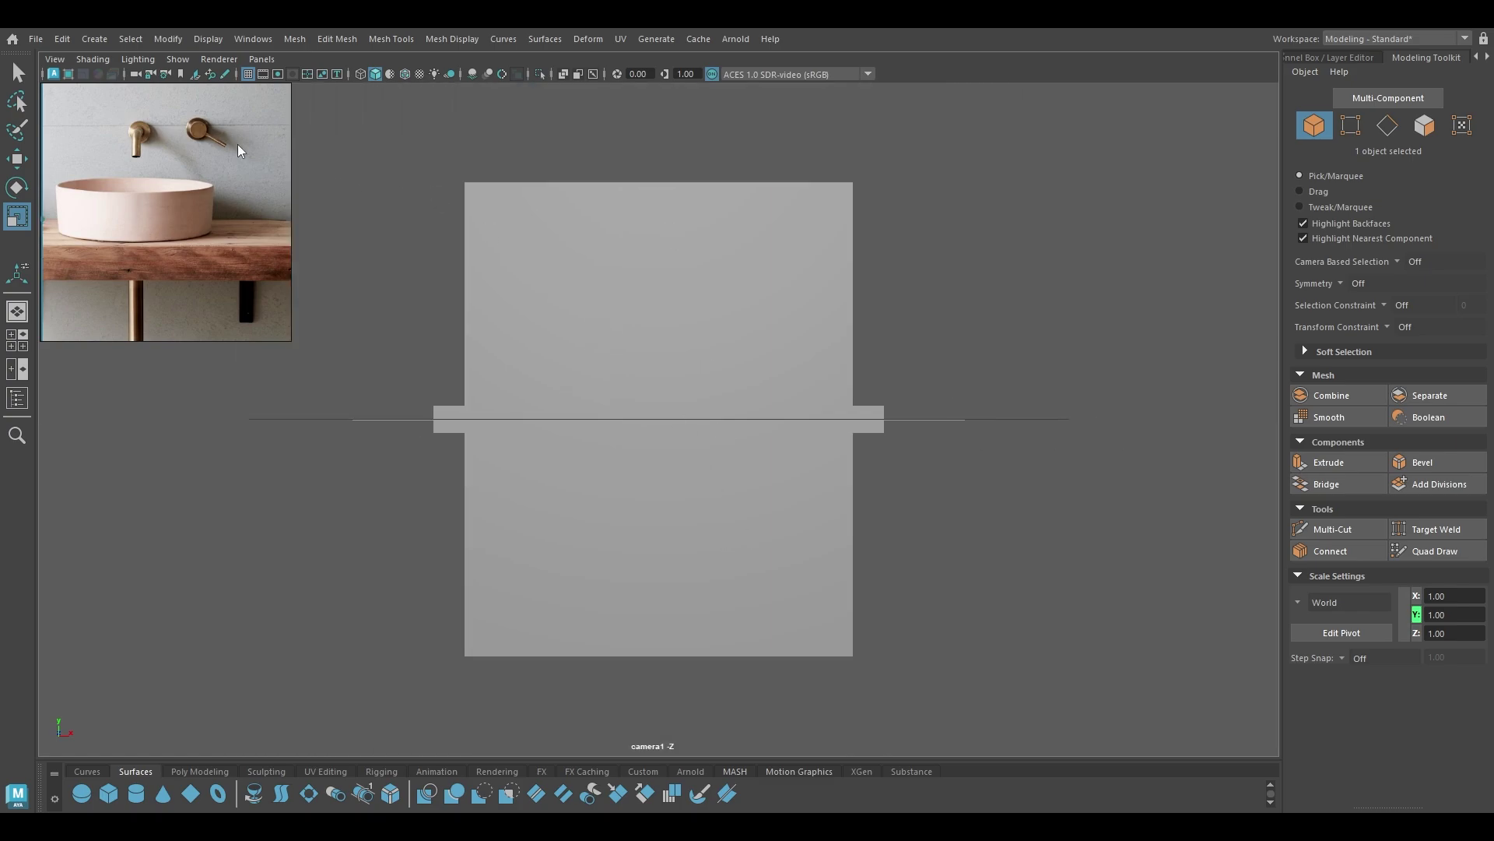
click(292, 74)
alt+right_drag(664, 382, 778, 549)
alt+drag(778, 551, 777, 558)
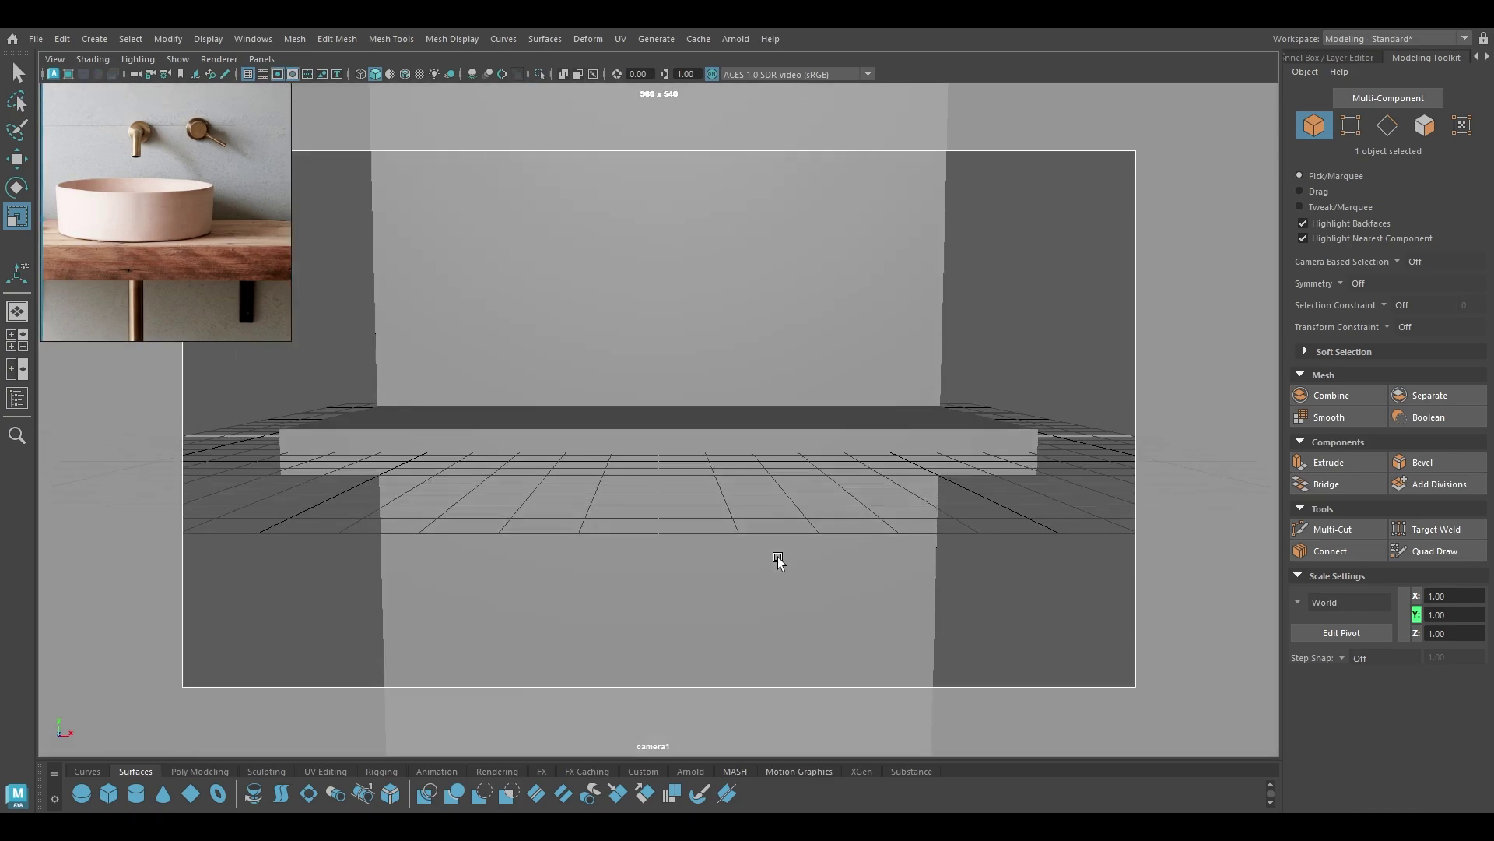
alt+right_drag(778, 557, 848, 634)
mouse_move(833, 572)
alt+right_down()
mouse_move(829, 548)
mouse_move(828, 563)
alt+right_up()
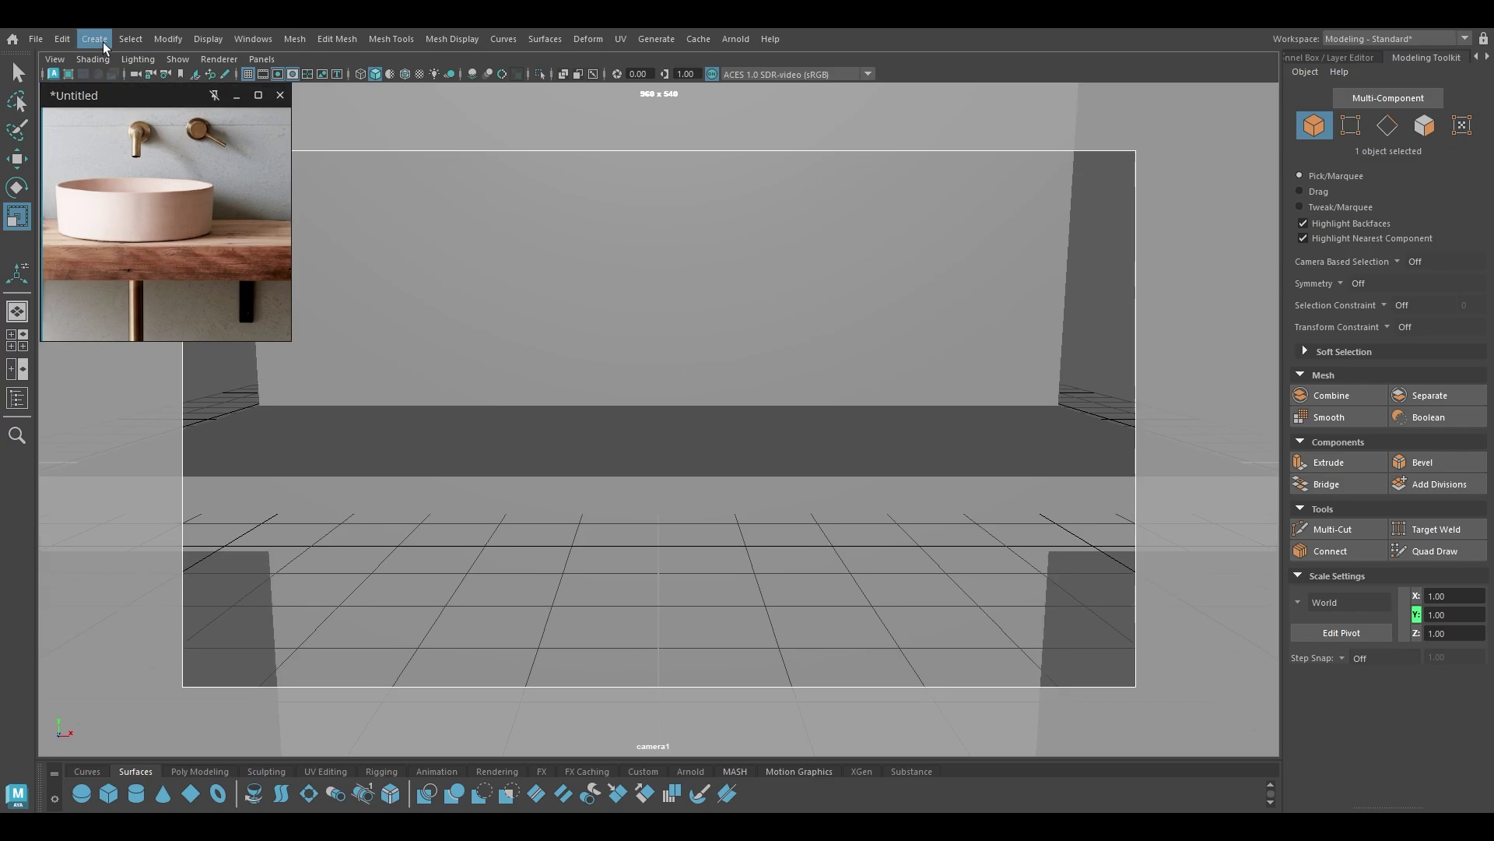
Scale the back wall and the slab wider along X until both fill the camera frame.
click(732, 282)
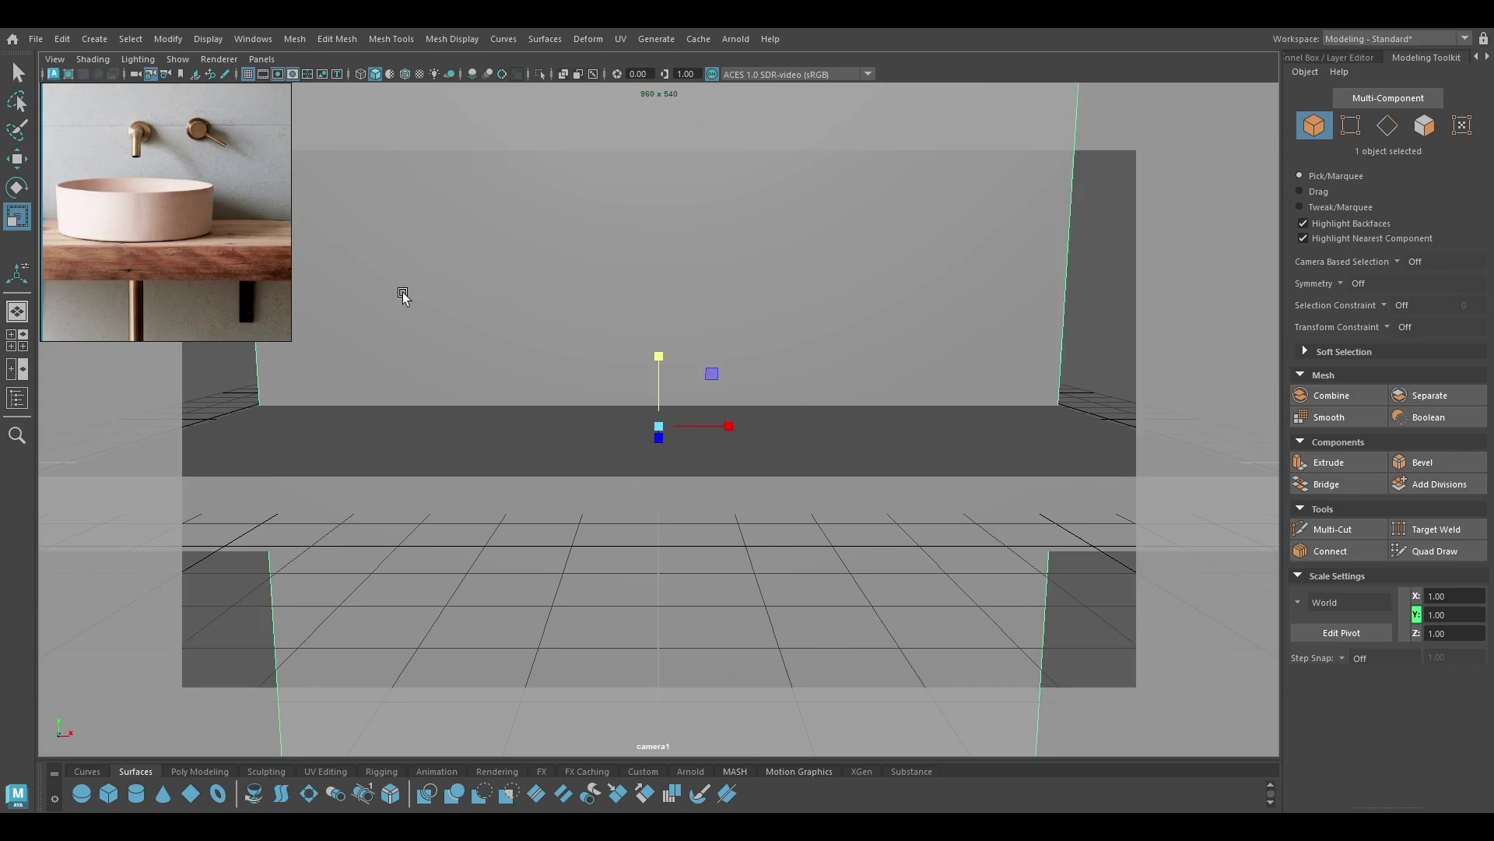
key(r)
drag(726, 425, 754, 467)
click(747, 469)
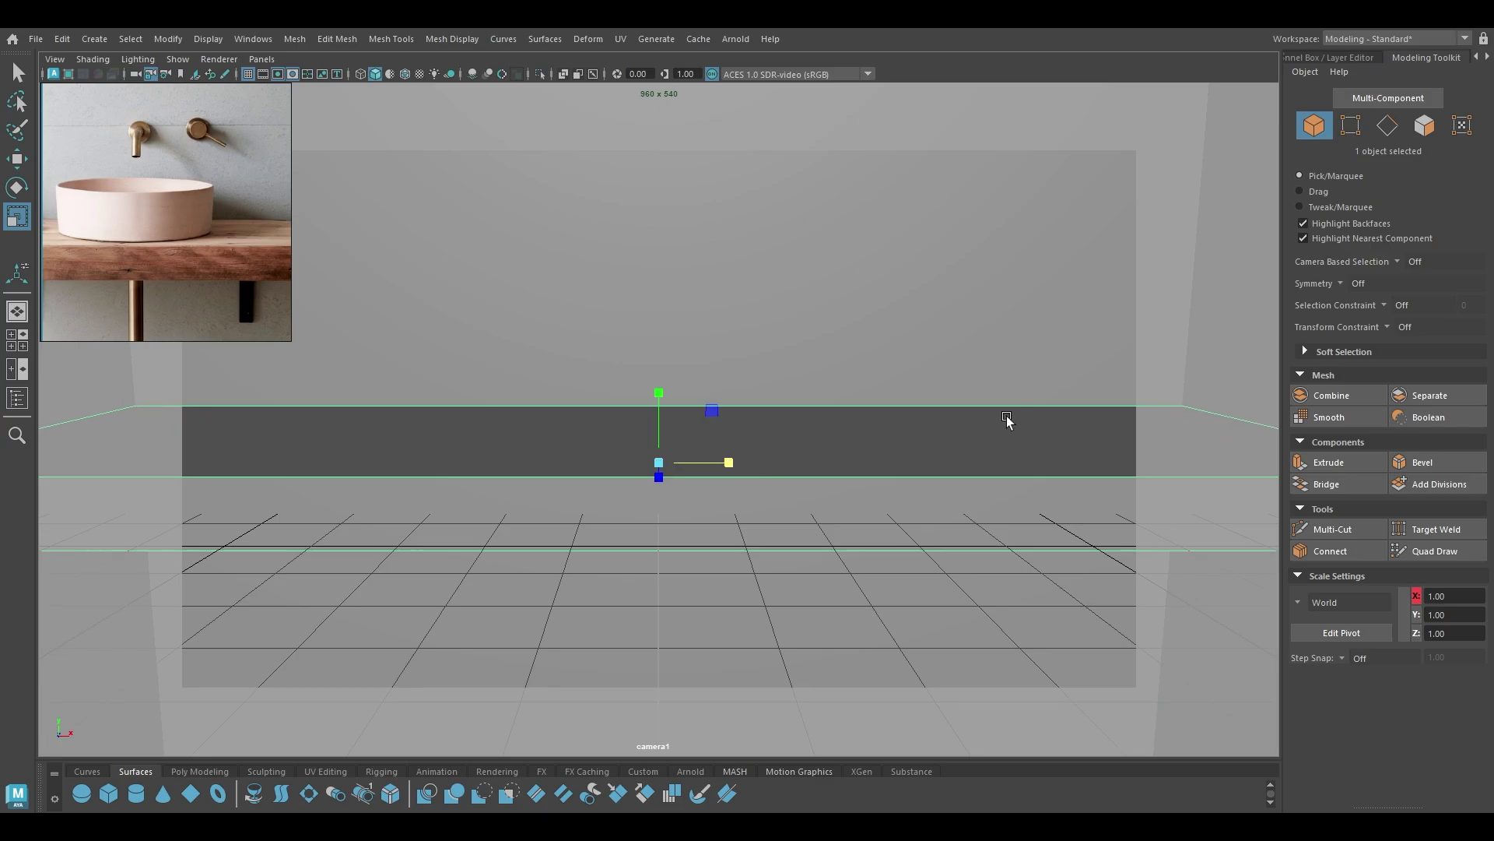
Return to the perspective view and enable multisample anti-aliasing and screen-space ambient occlusion.
key(w)
key(space)
drag(837, 371, 838, 290)
key(f)
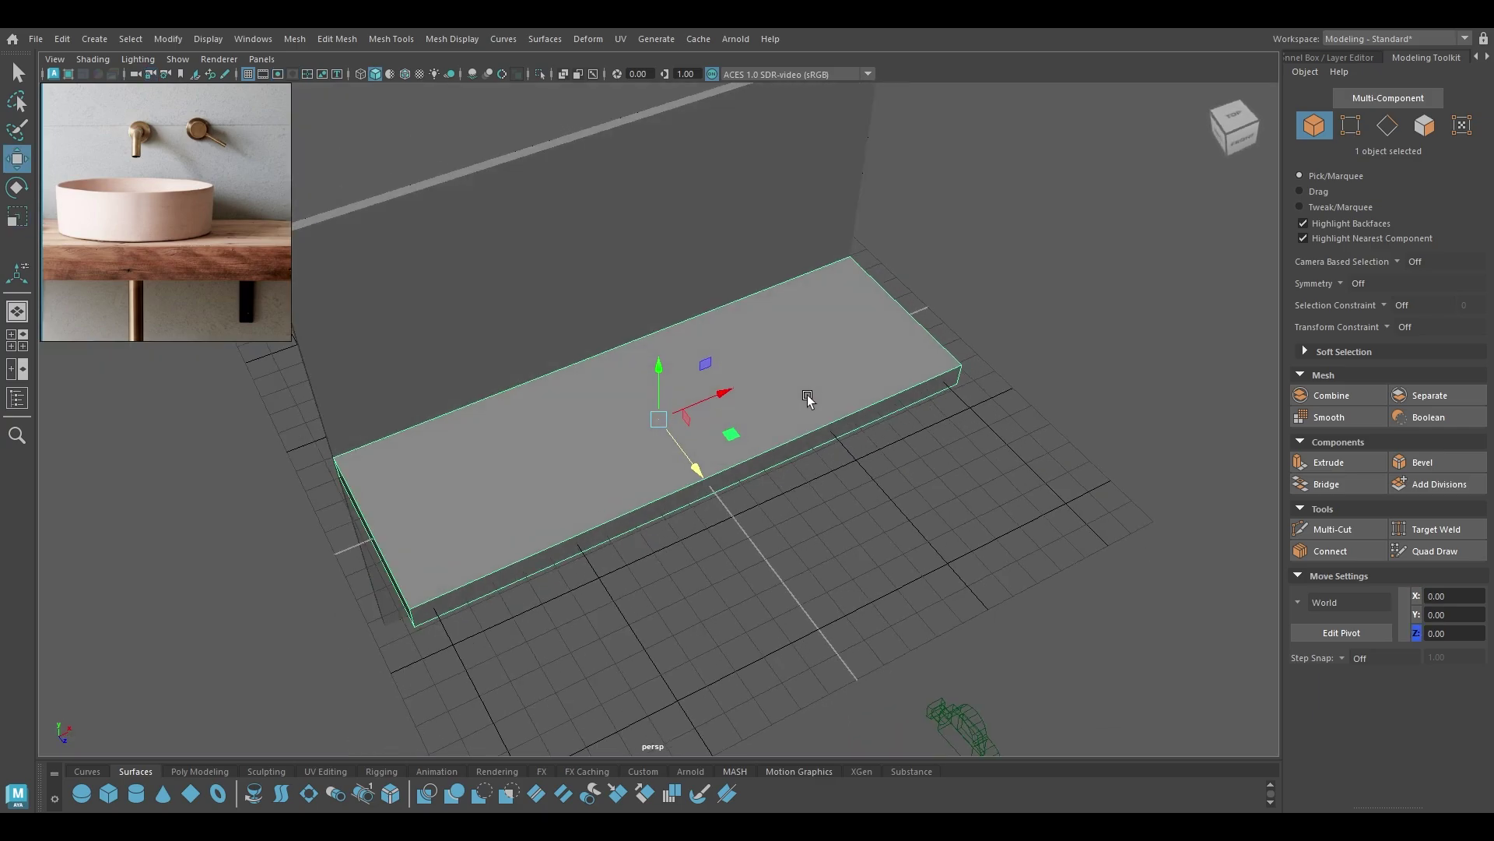
alt+drag(894, 537, 873, 562)
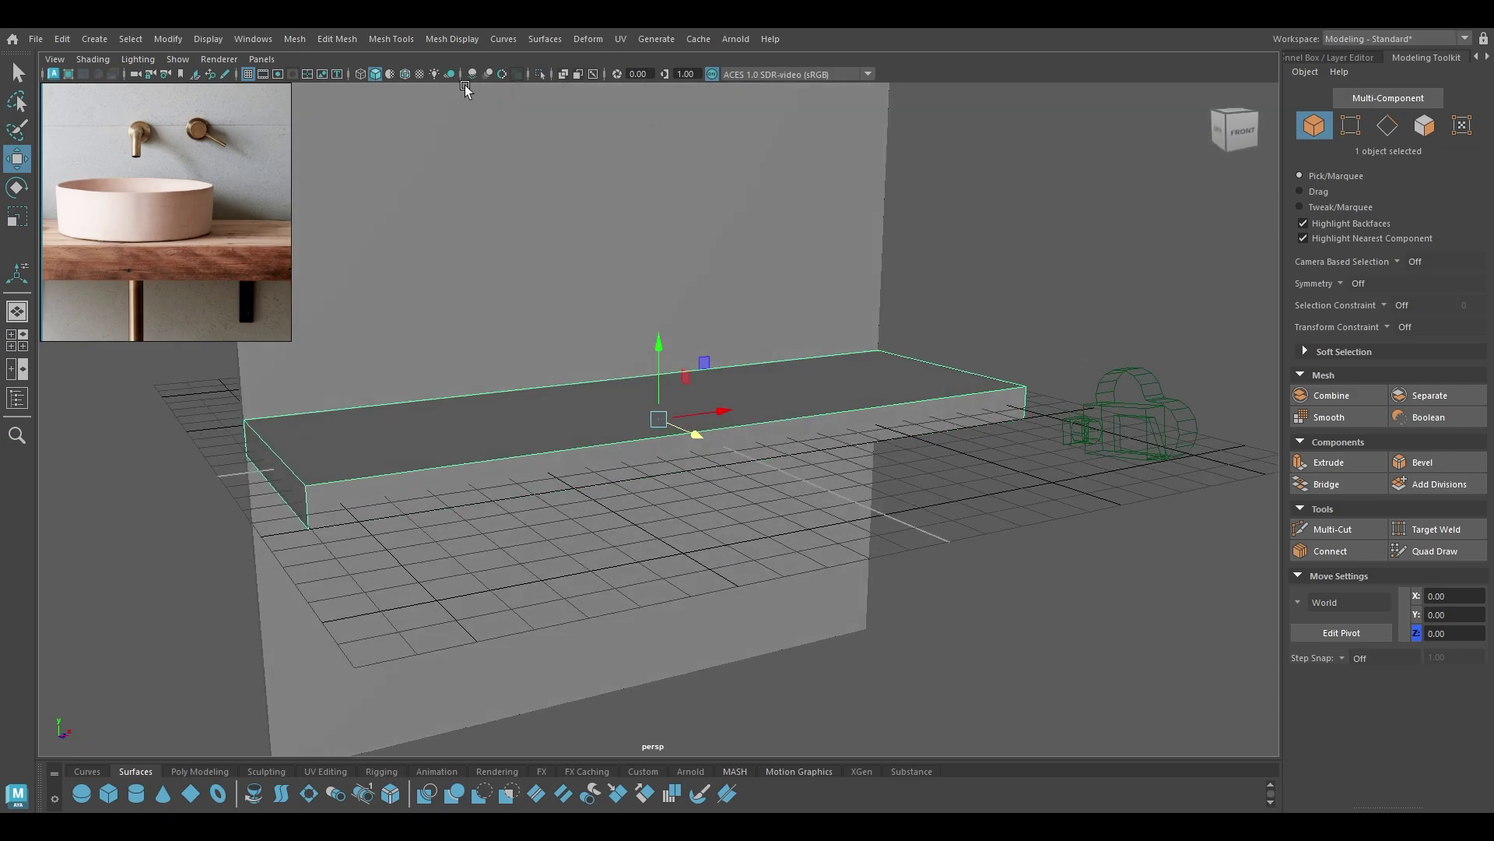
click(502, 74)
click(473, 75)
scroll(514, 167, down, 5)
alt+drag(1089, 241, 1037, 293)
click(1037, 294)
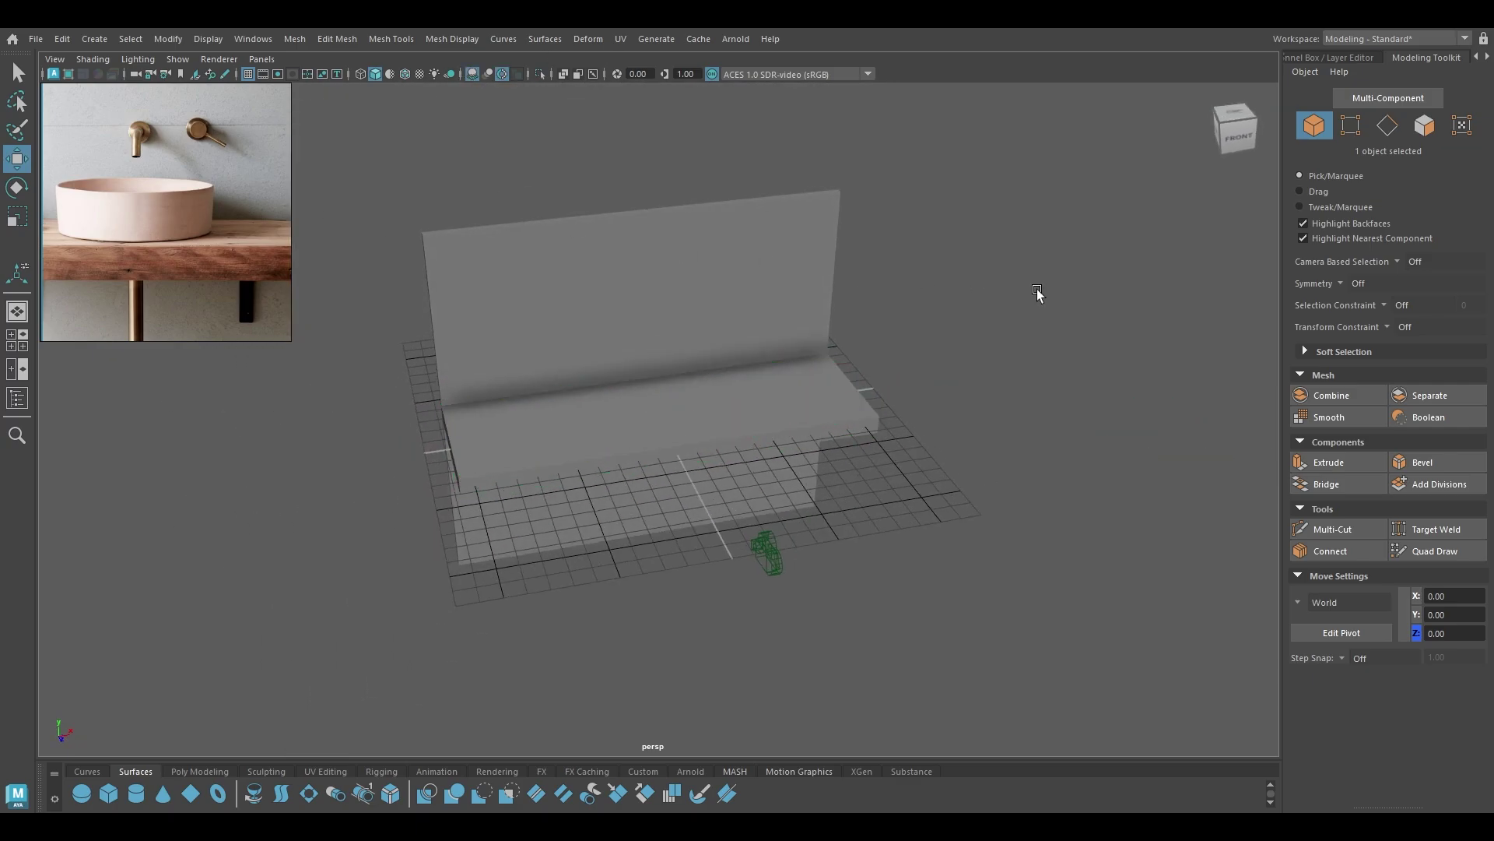
Bevel all 12 edges of the countertop slab.
scroll(1068, 502, up, 3)
alt+drag(973, 537, 774, 385)
click(678, 404)
alt+drag(537, 460, 621, 451)
alt+middle_drag(684, 421, 684, 344)
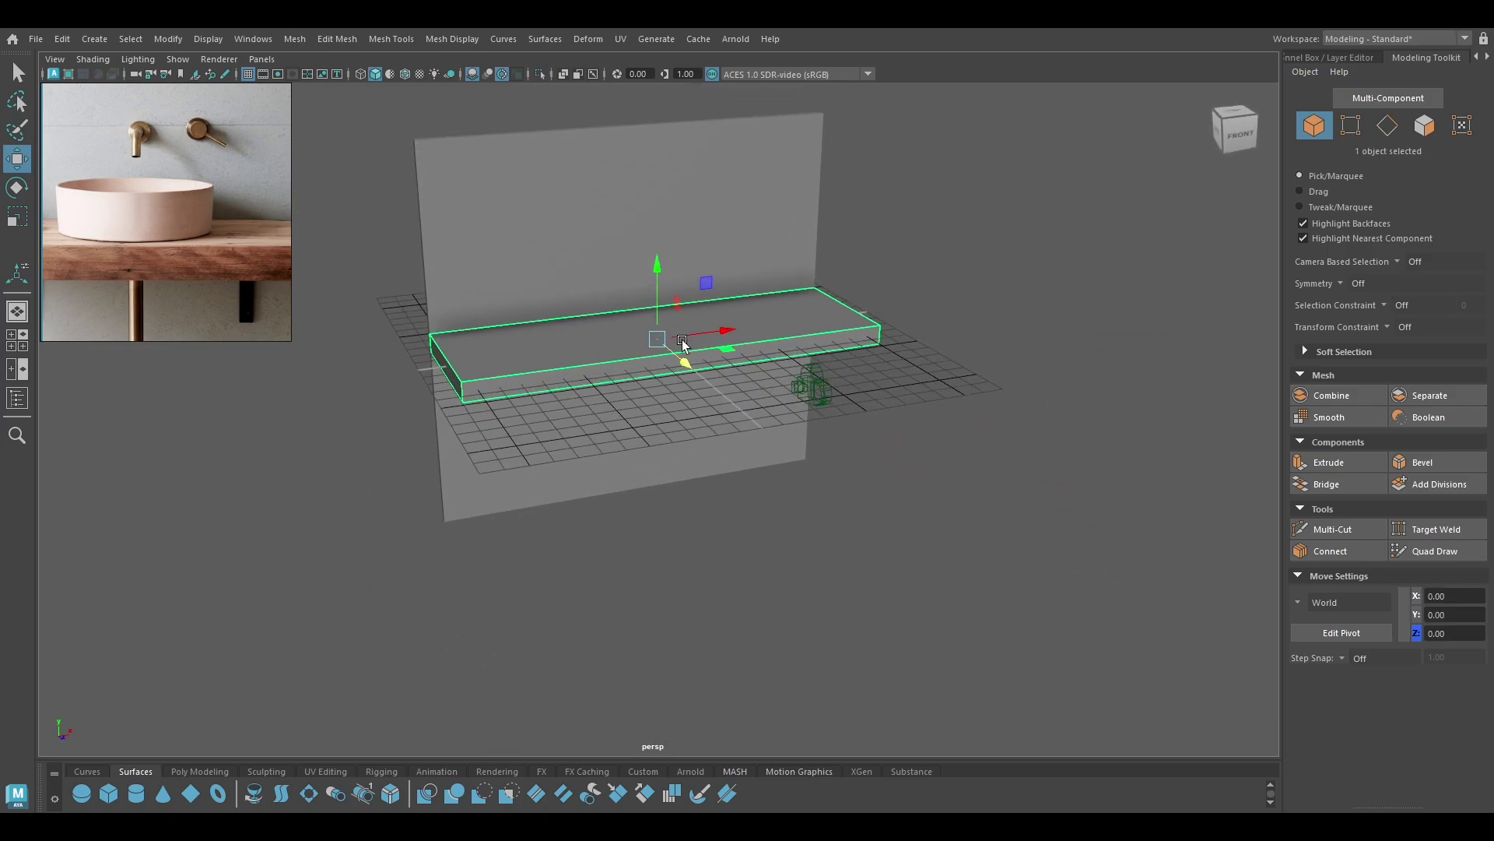
alt+drag(654, 436, 1001, 324)
right_drag(1001, 324, 1076, 222)
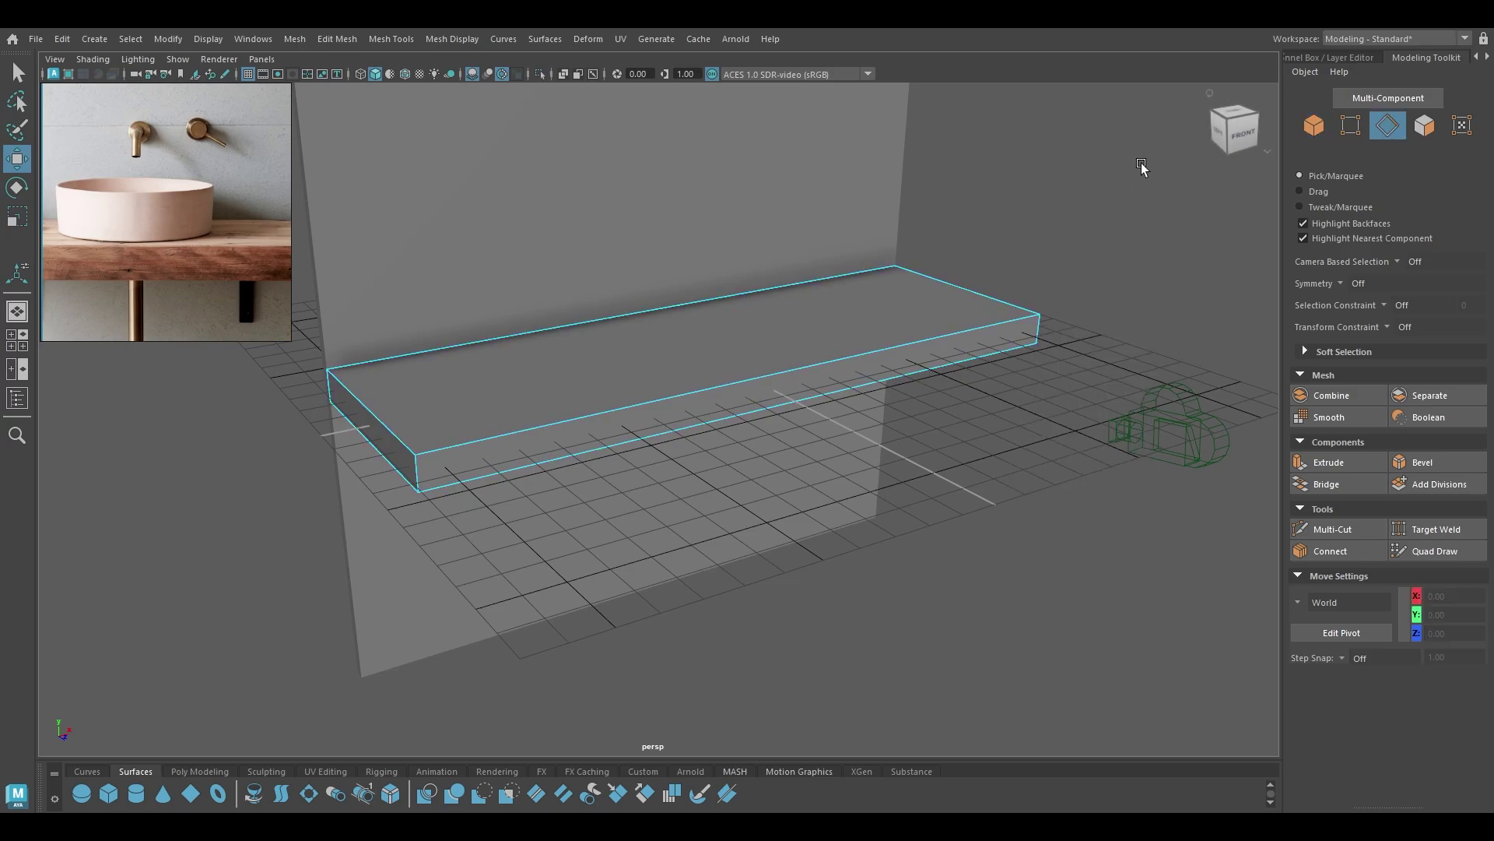
alt+drag(323, 590, 707, 590)
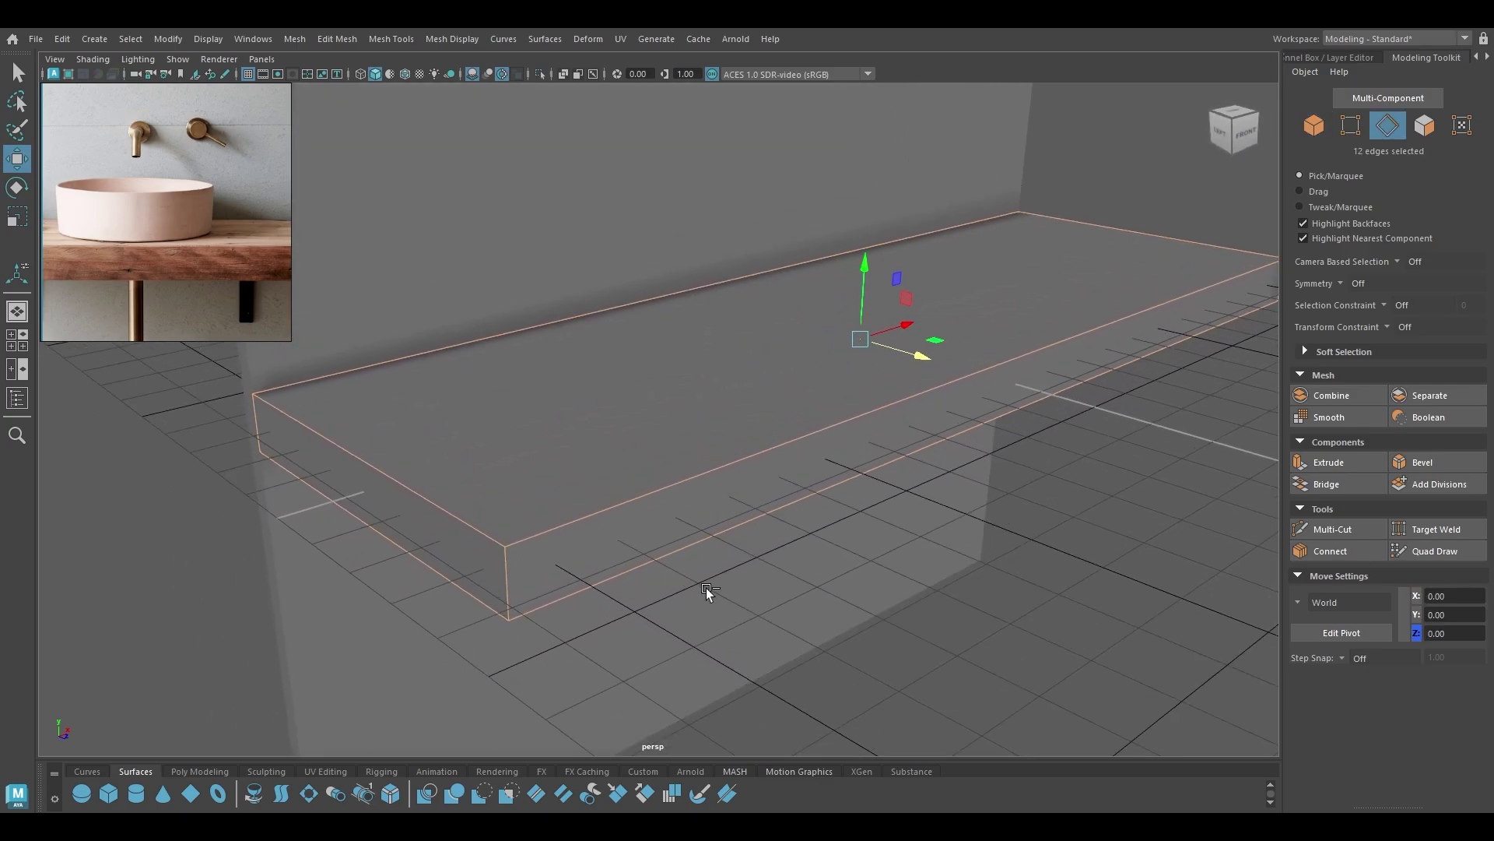
key(ctrl+b)
alt+right_drag(679, 498, 826, 603)
Set the slab bevel's fraction to 0.15 and its segments to 2, and return to object mode with nothing selected.
drag(834, 577, 815, 579)
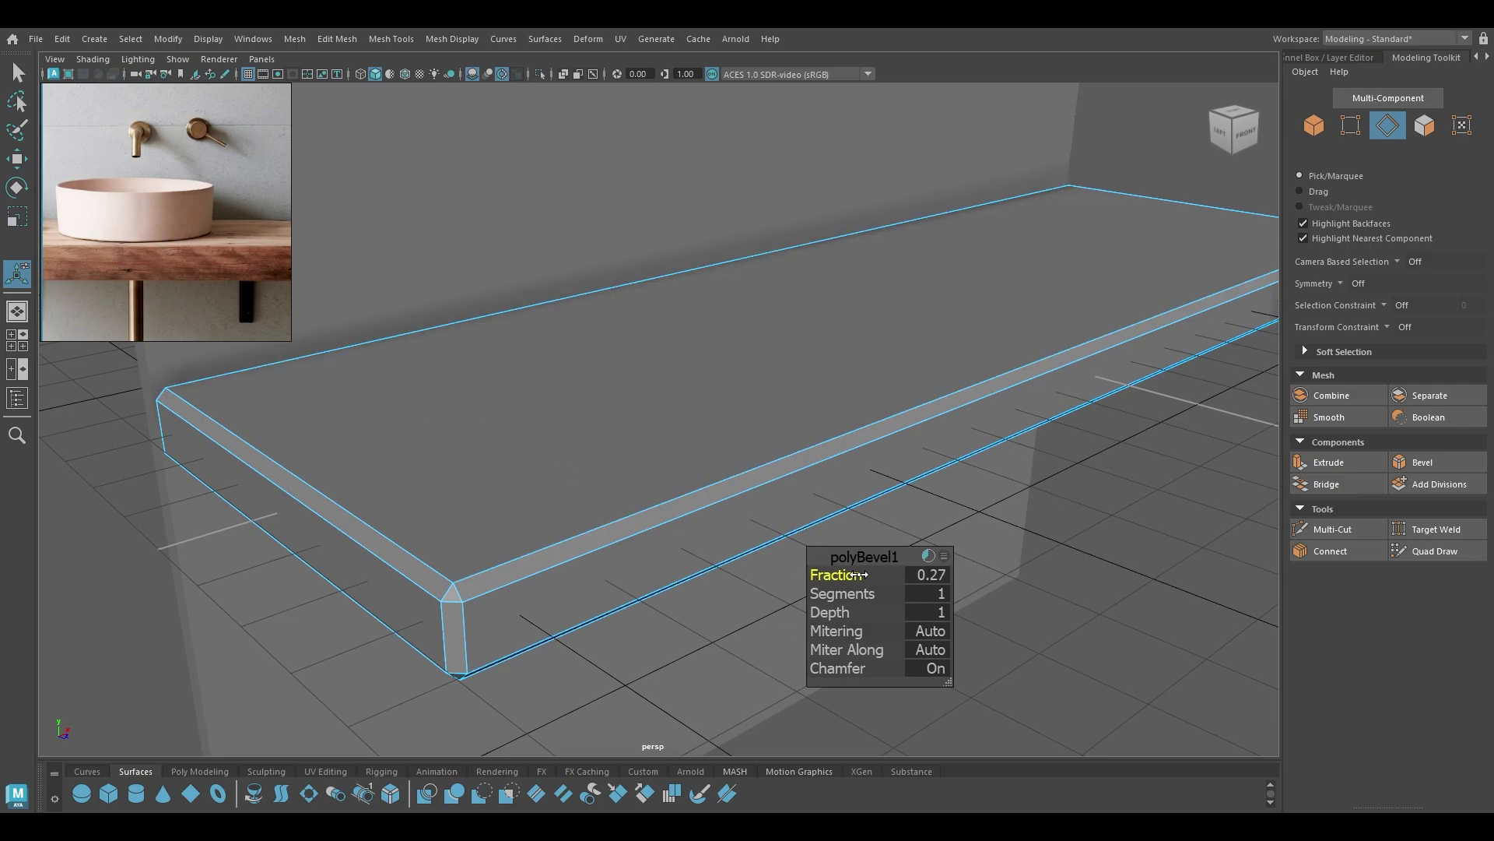
drag(850, 574, 832, 575)
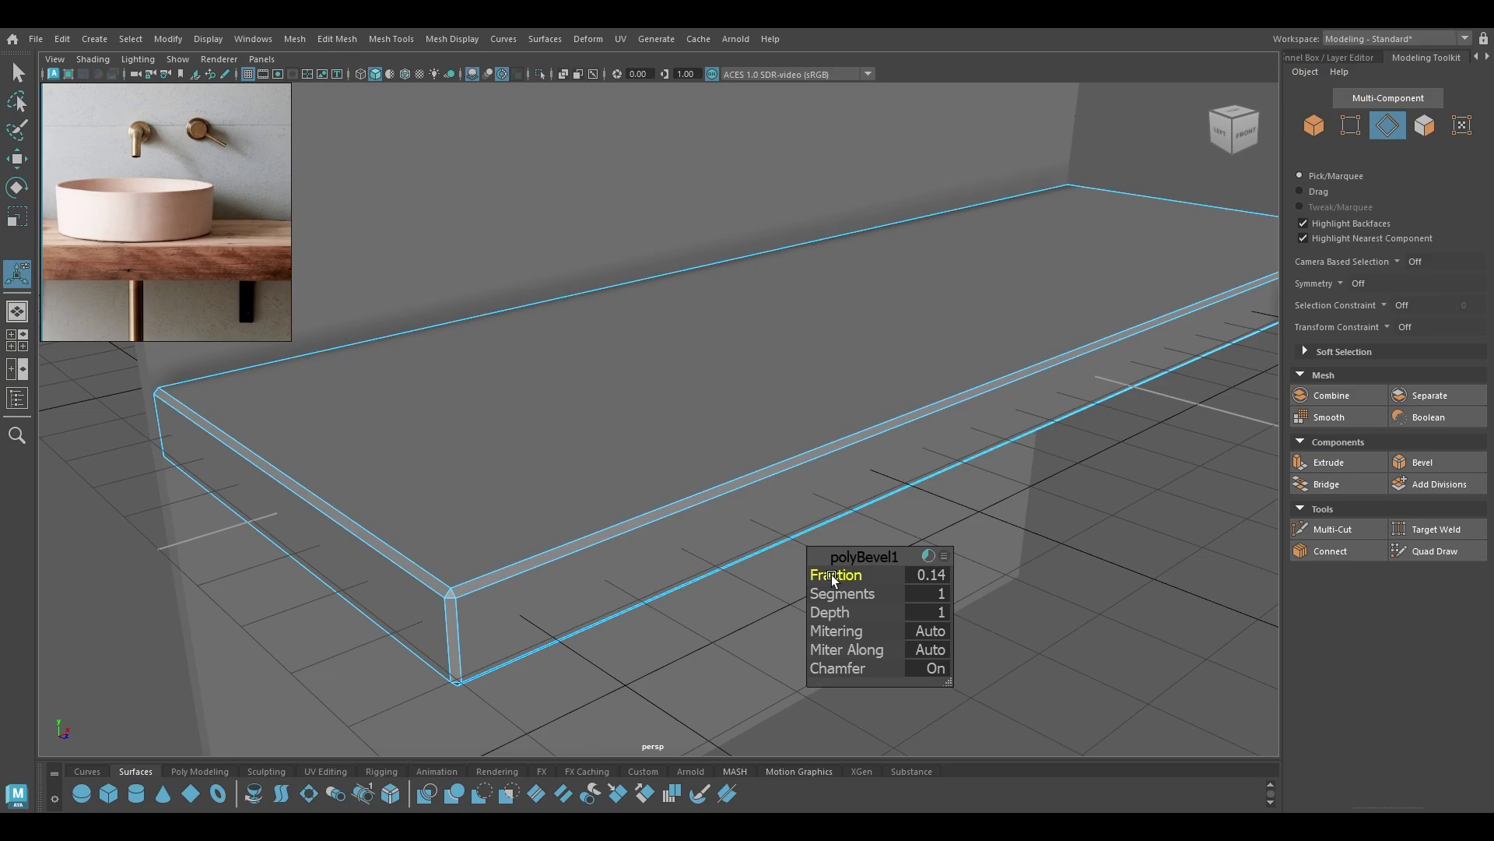
mouse_move(842, 595)
mouse_down()
mouse_move(889, 601)
mouse_move(848, 574)
mouse_up()
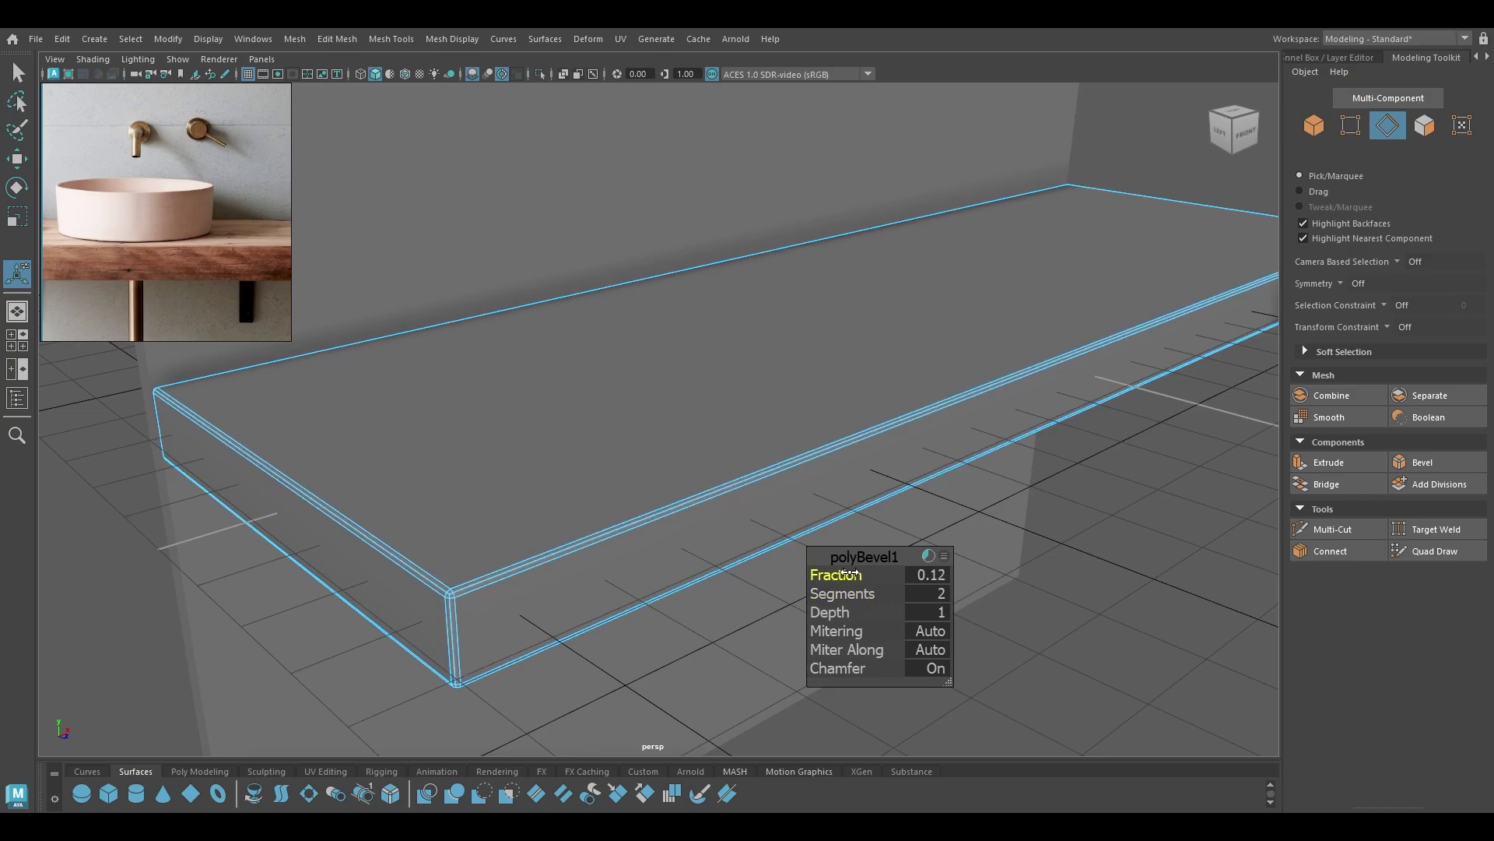
drag(851, 573, 853, 574)
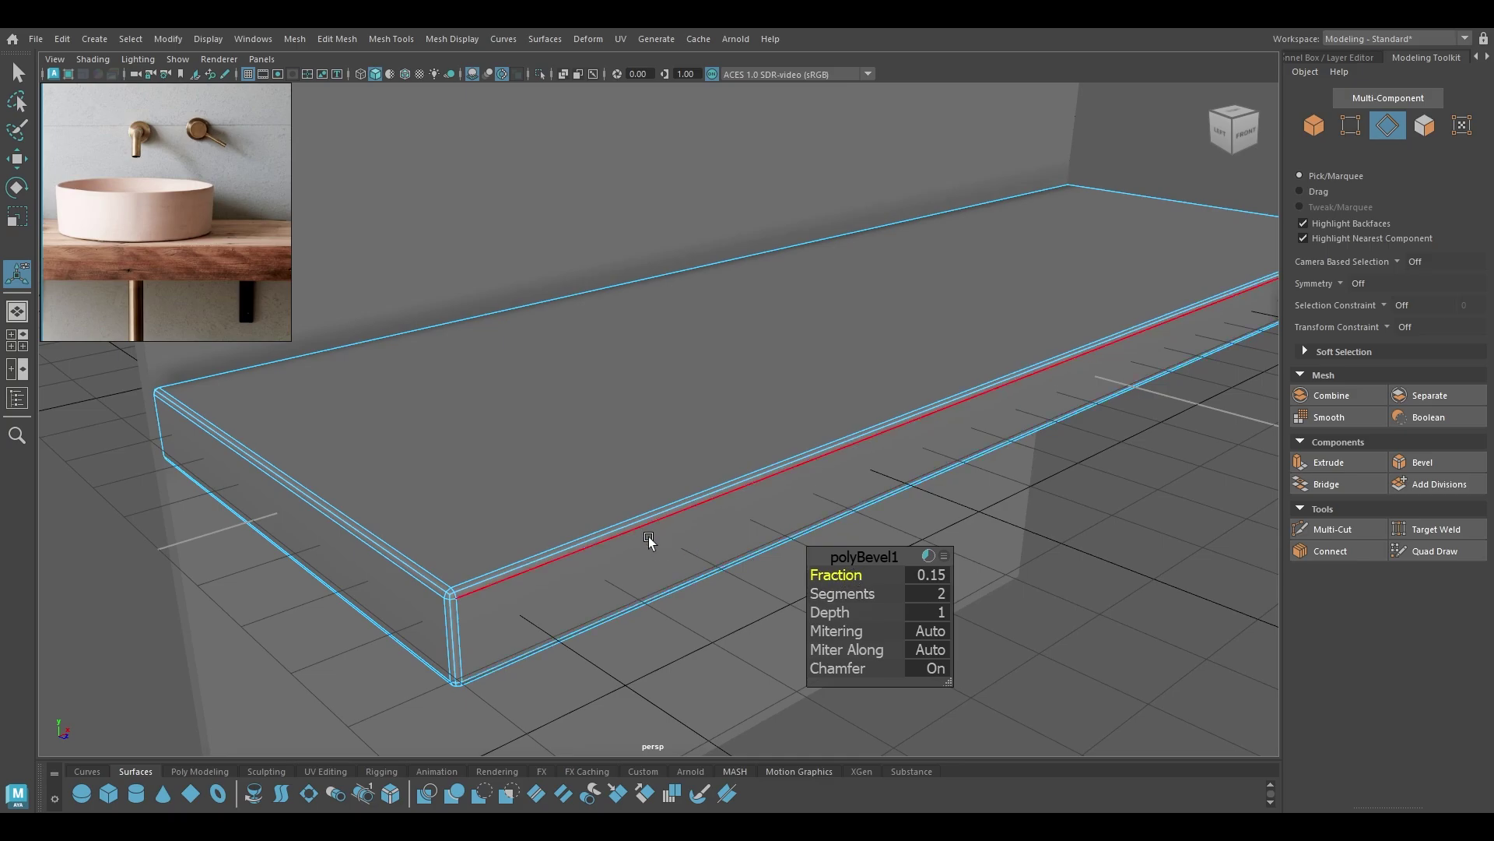
key(w)
key(F8)
click(1037, 643)
Create a polygon cylinder at the middle of the countertop with a radius of 2.2.
alt+drag(1036, 643, 917, 566)
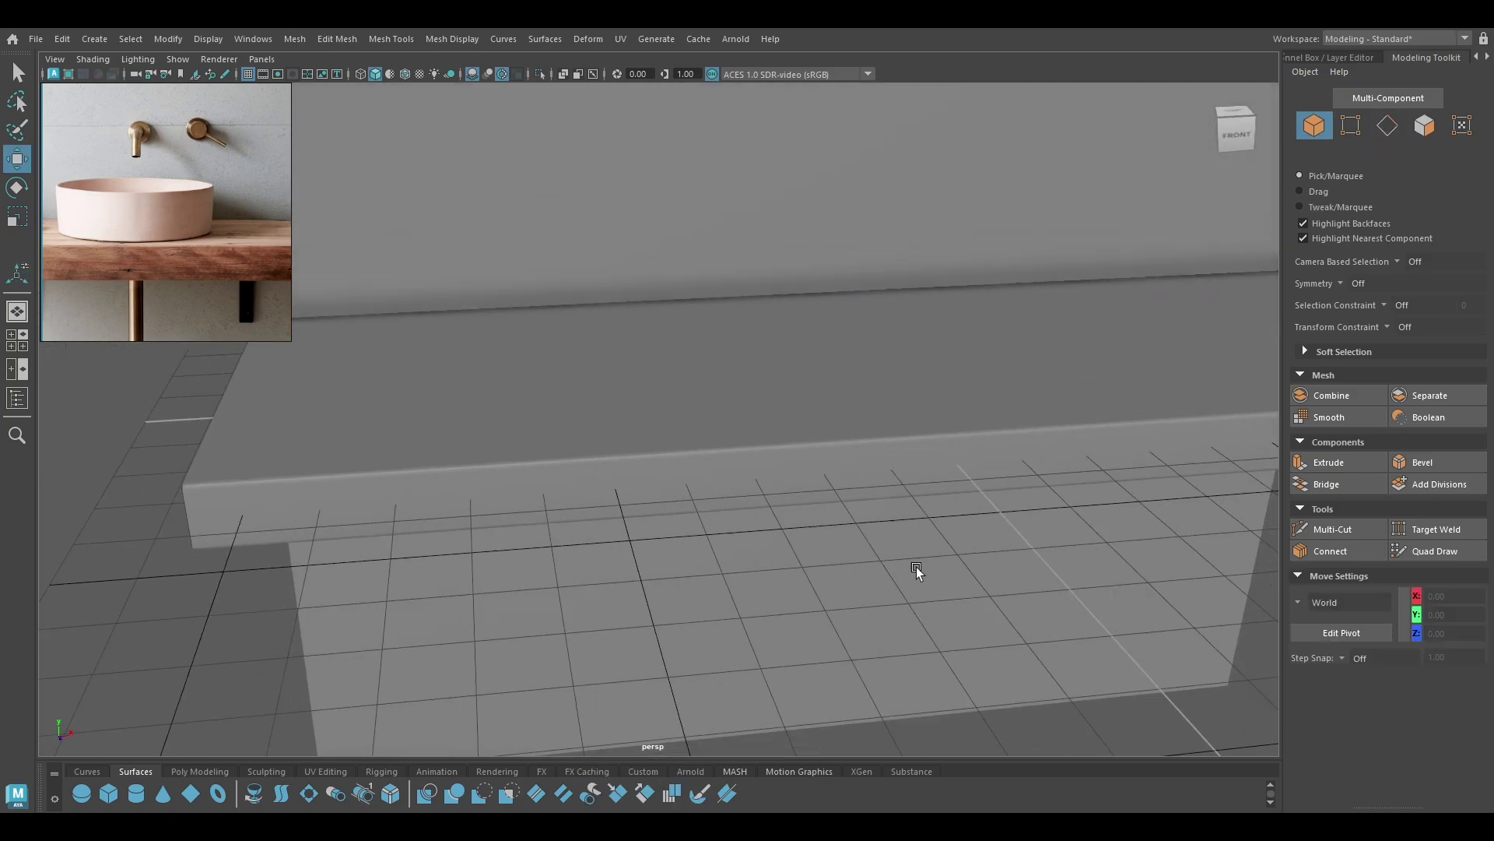
alt+right_drag(916, 566, 902, 492)
alt+drag(901, 492, 856, 493)
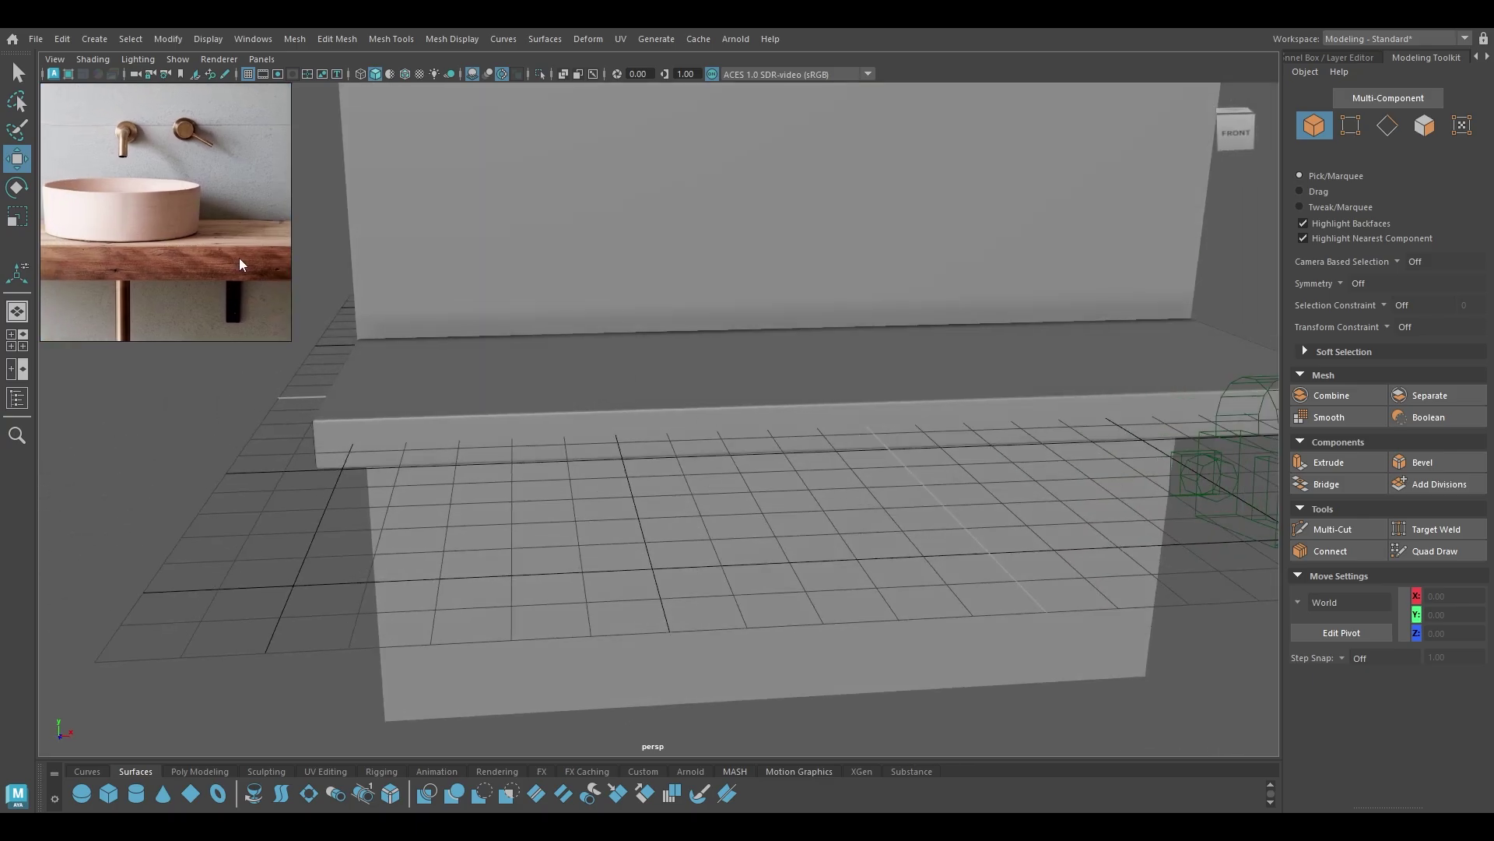
shift+right_drag(220, 431, 139, 436)
alt+drag(824, 511, 844, 482)
key(t)
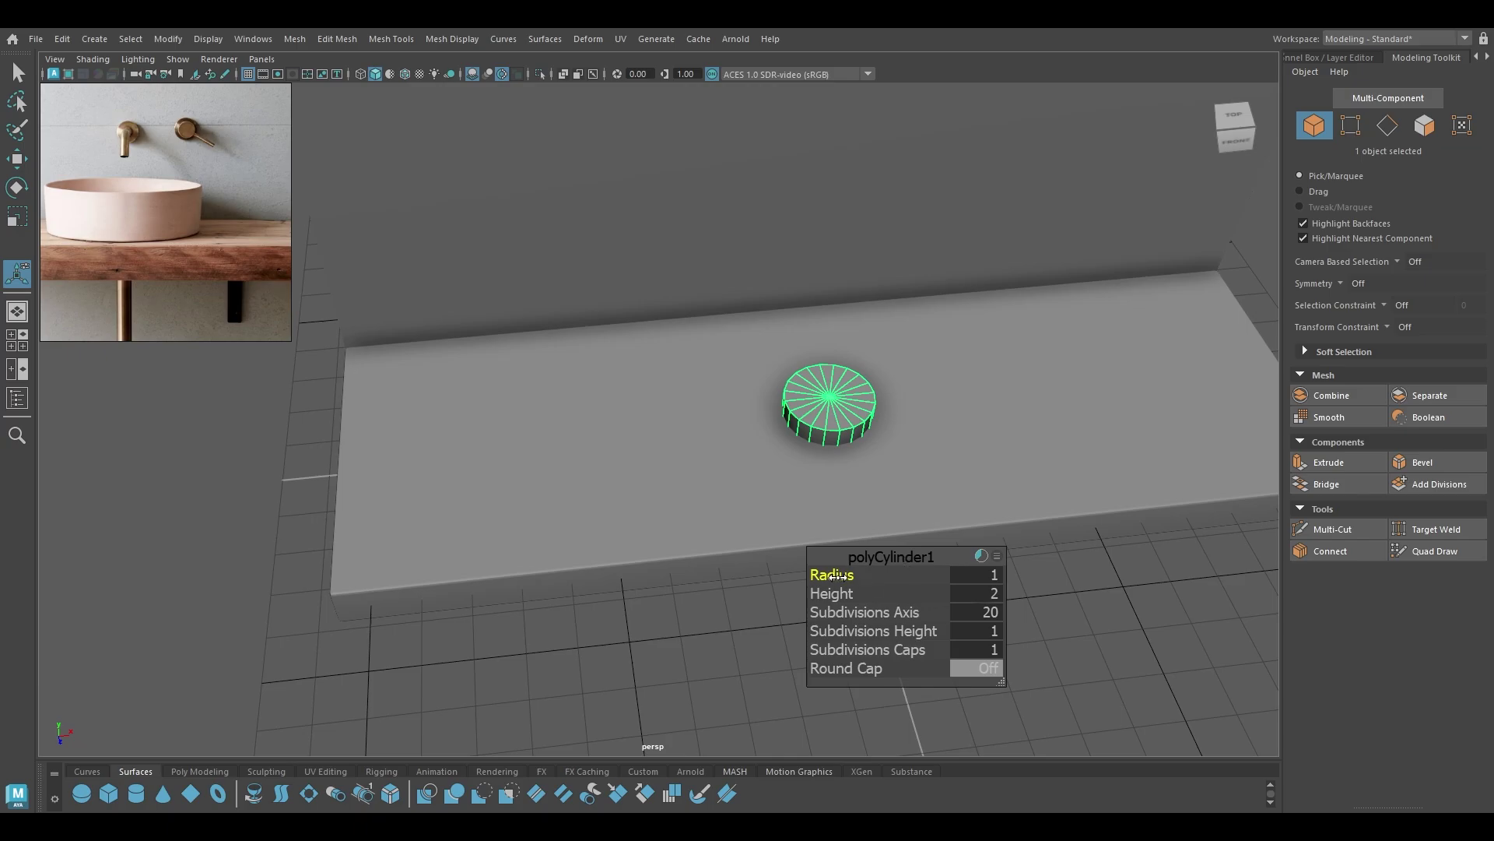
drag(835, 576, 932, 586)
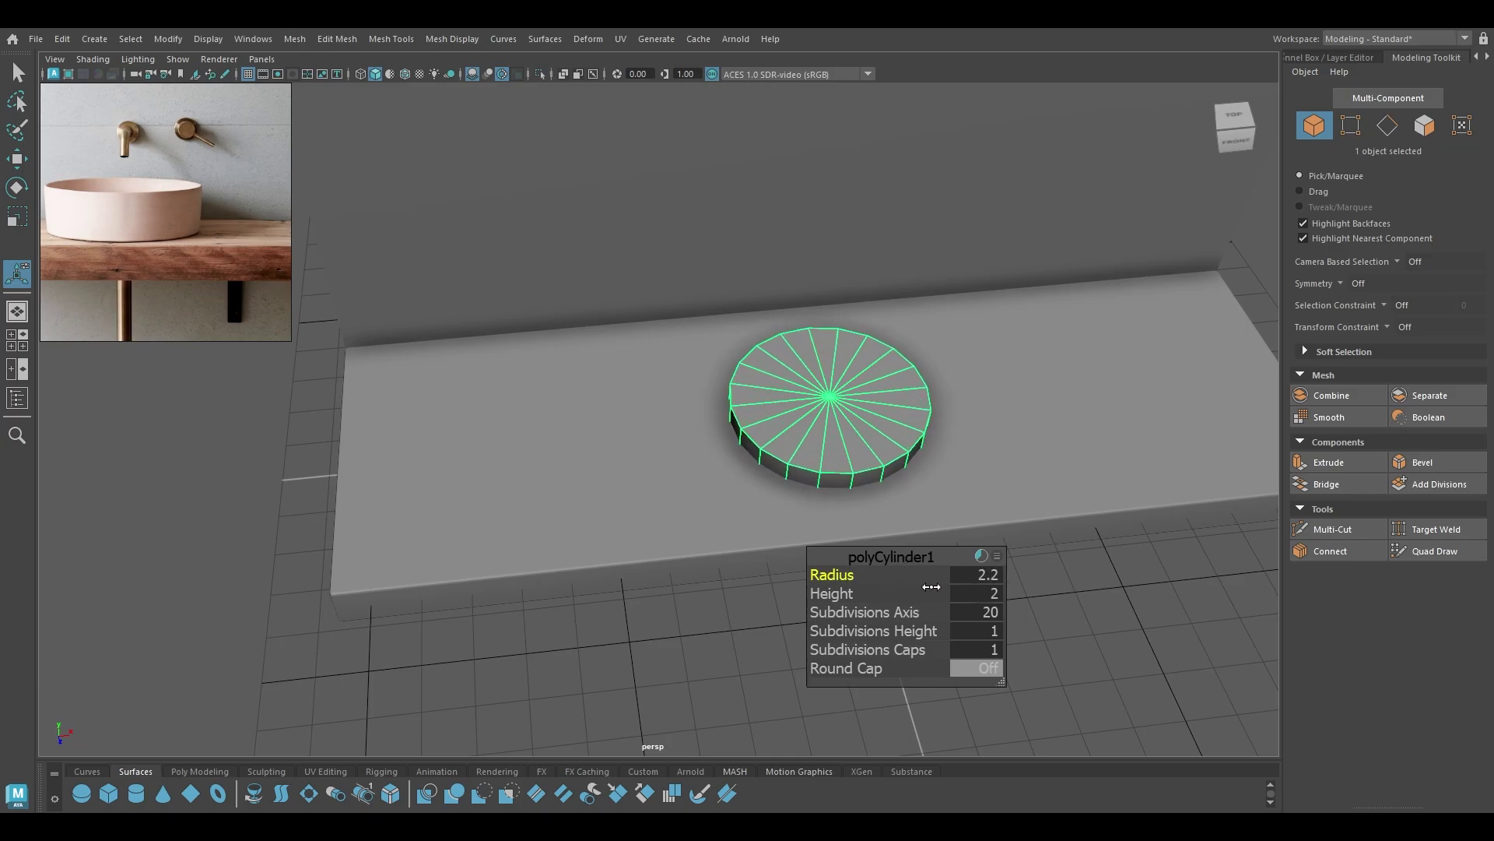
In the front view, raise the cylinder along Y until its base rests on top of the countertop slab.
alt+drag(740, 520, 706, 519)
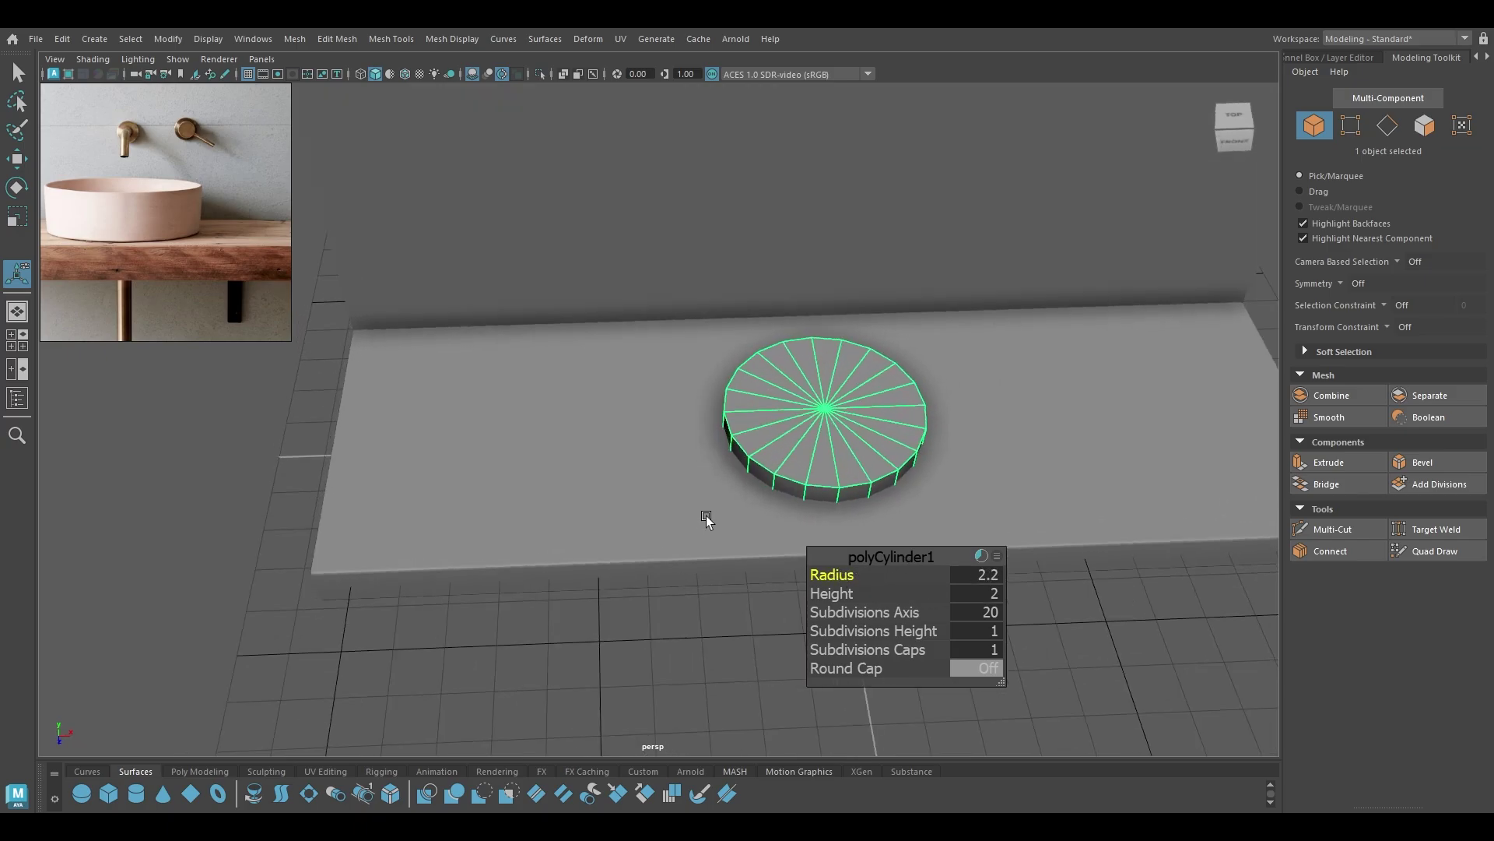
key(w)
key(space)
drag(865, 545, 865, 574)
scroll(707, 387, down, 1)
scroll(676, 516, up, 5)
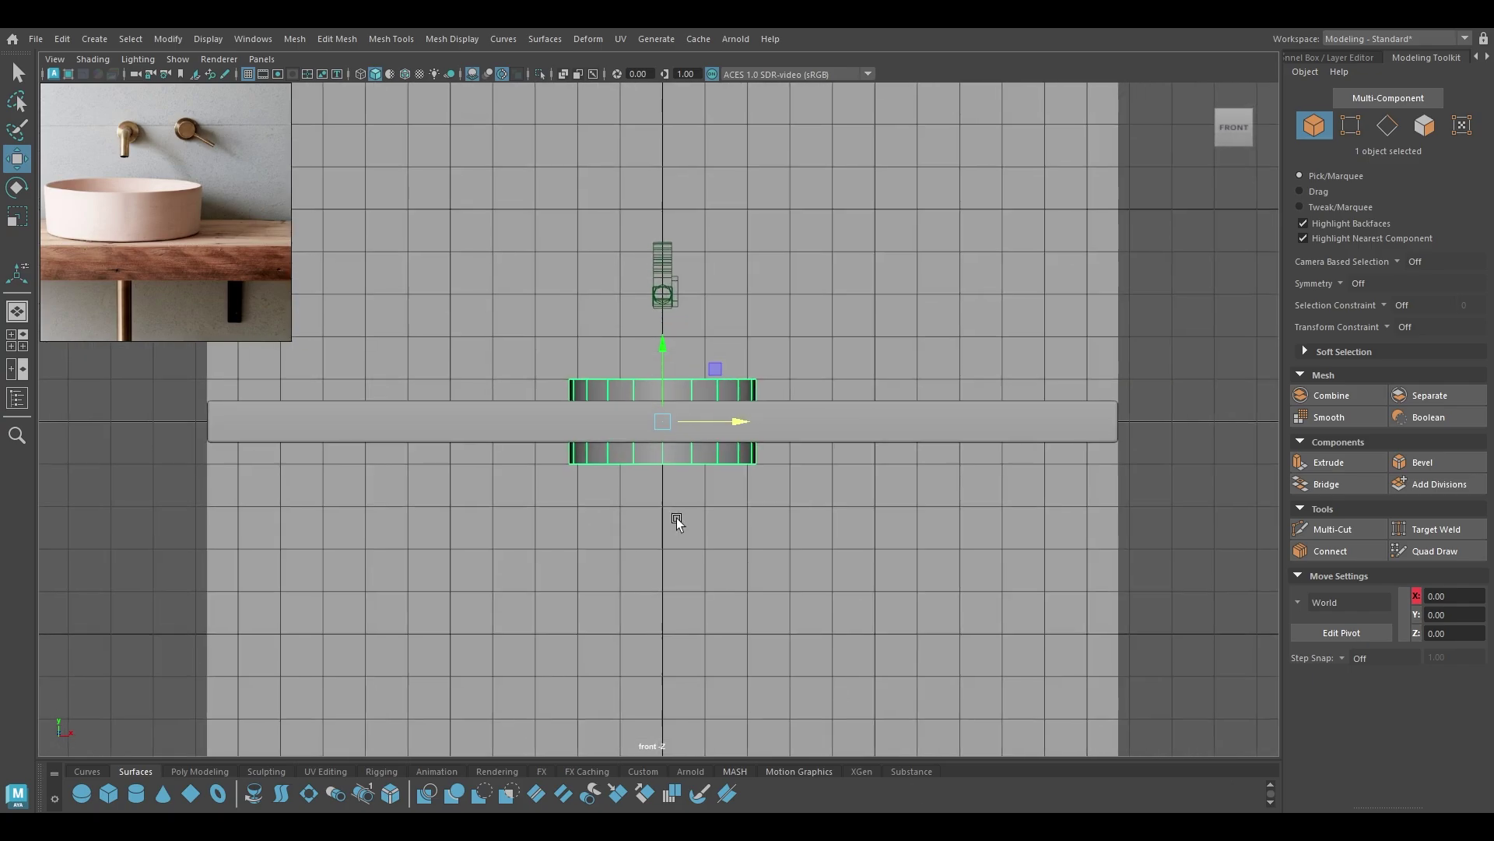
scroll(894, 517, up, 2)
mouse_move(676, 517)
alt+middle_down()
mouse_move(895, 517)
mouse_move(674, 517)
alt+middle_up()
drag(854, 449, 857, 357)
Set the cylinder's height to 1.35 and lower it back onto the countertop at Y 1.17.
key(t)
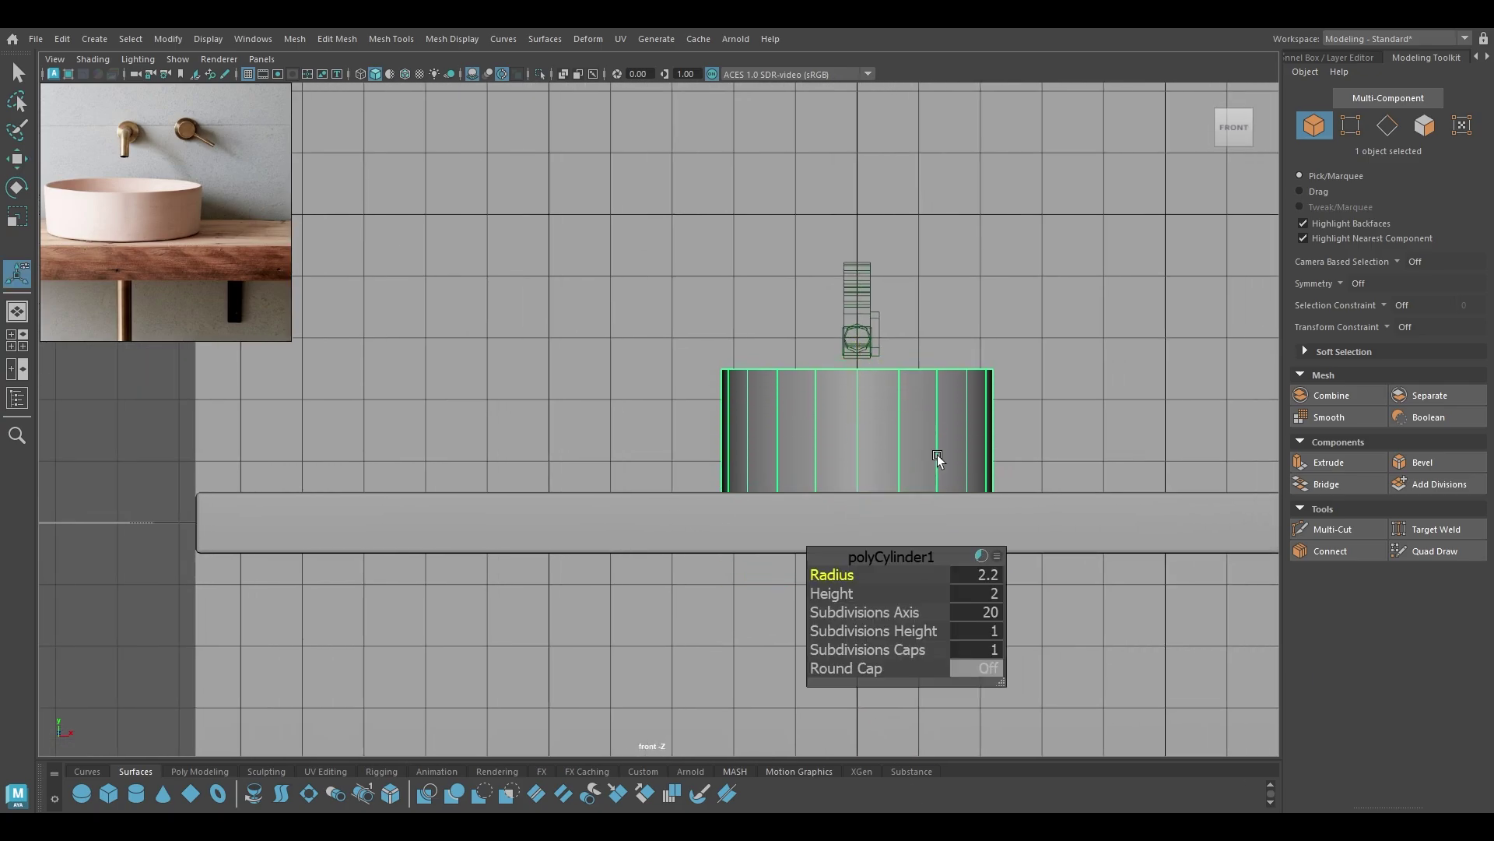
drag(848, 595, 799, 602)
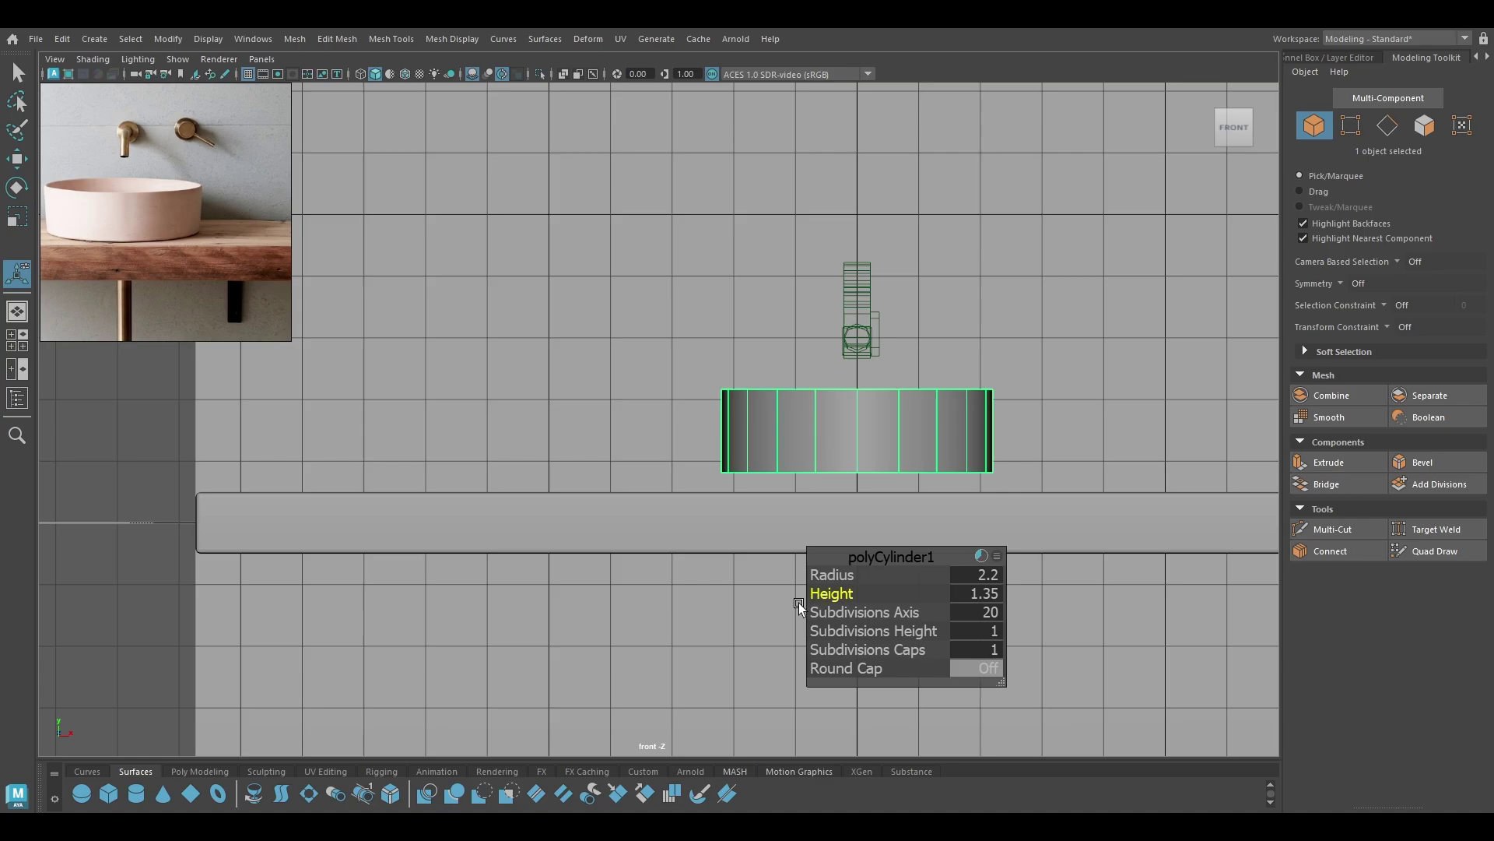
key(w)
drag(862, 354, 864, 371)
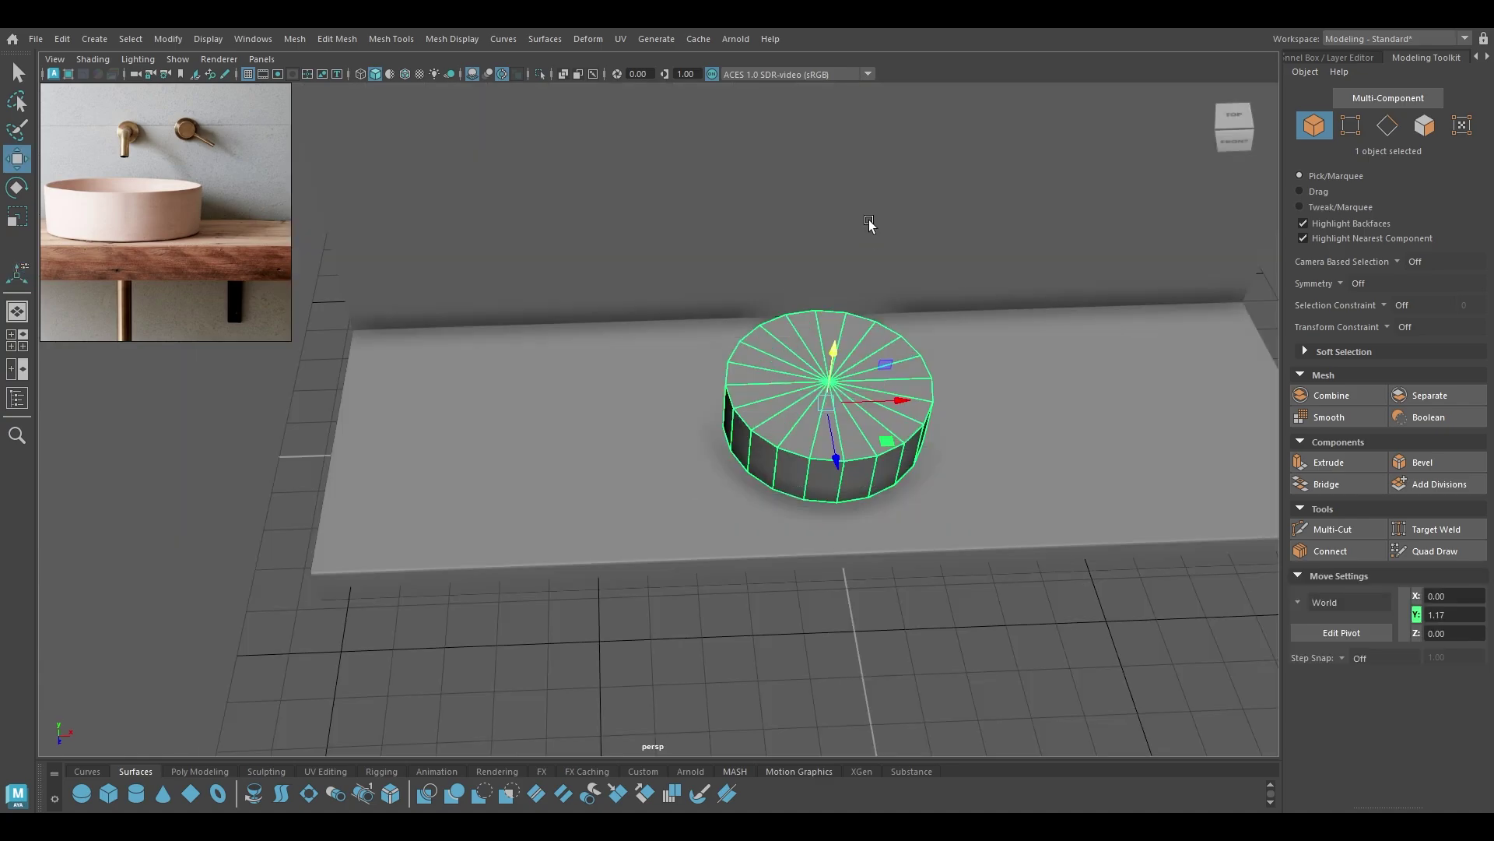
Extrude the cylinder's 20 top faces inward to leave a thin rim, and extrude them down to Y 0.60 to hollow the basin.
alt+drag(871, 227, 764, 562)
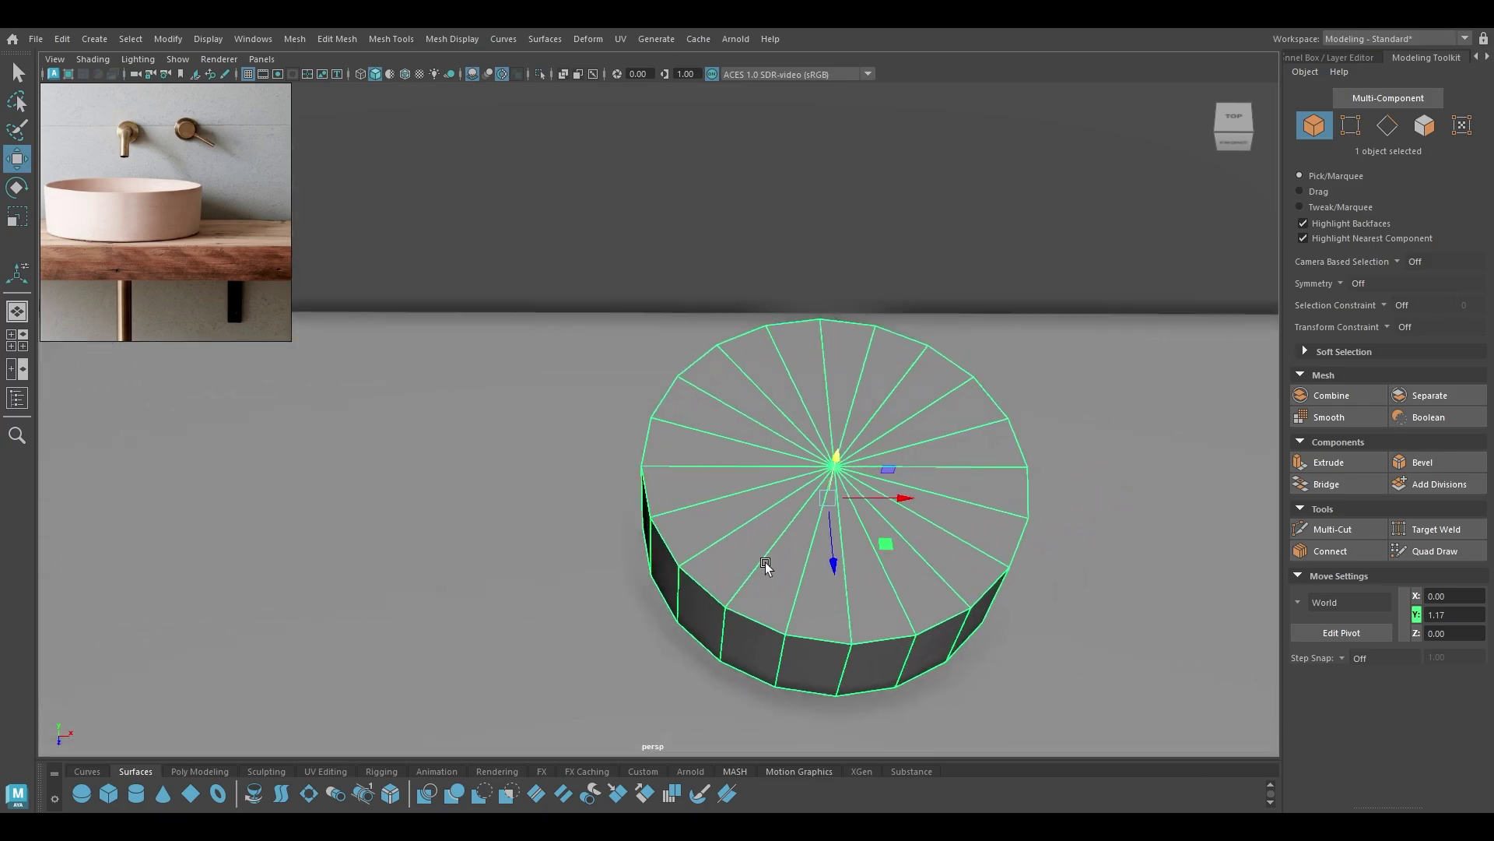
scroll(728, 500, up, 5)
right_drag(722, 446, 732, 411)
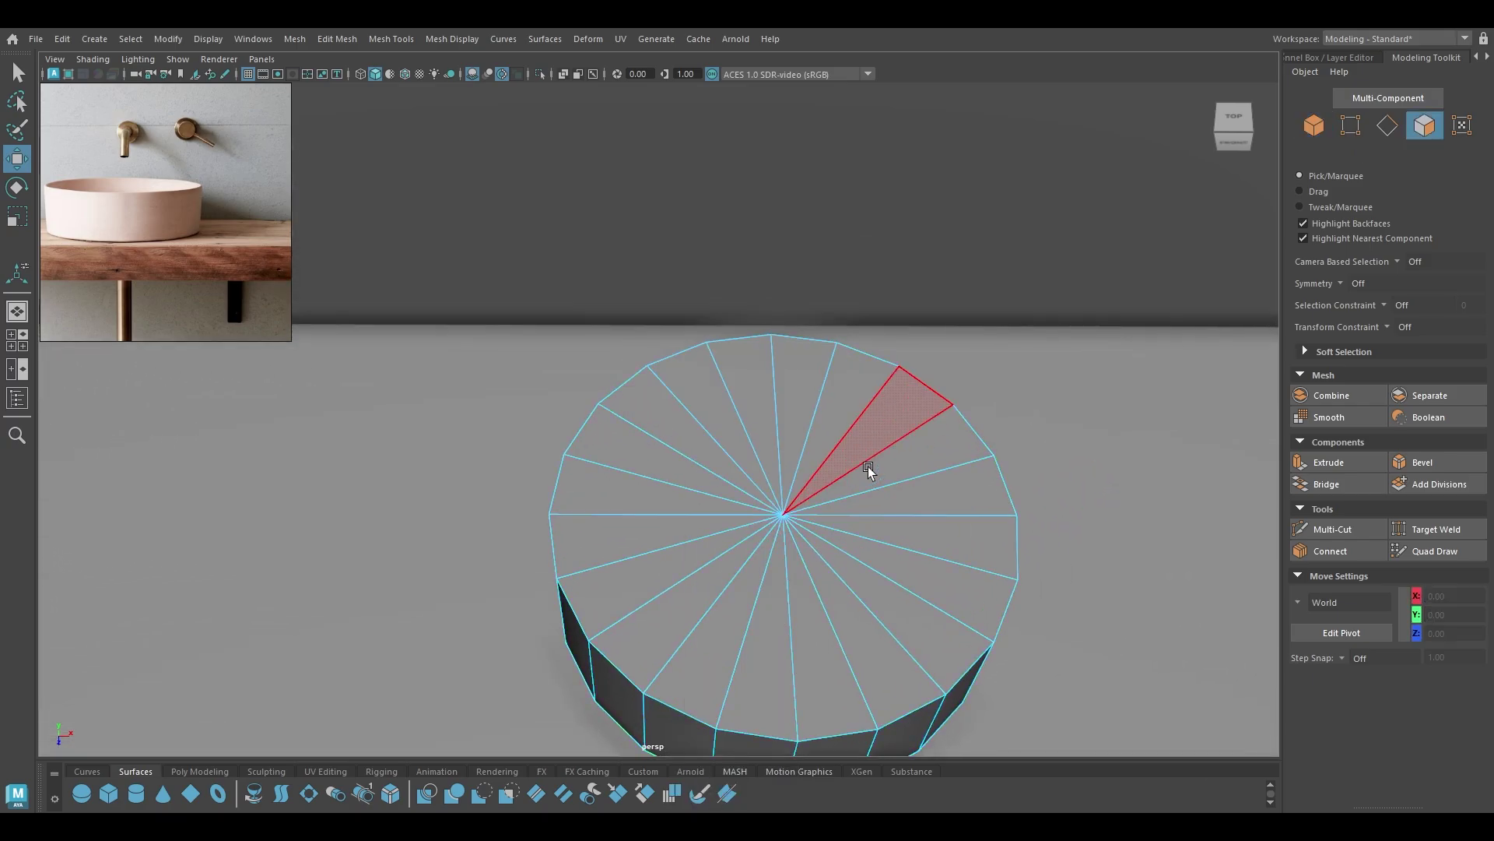
mouse_move(867, 465)
mouse_down()
mouse_move(675, 552)
mouse_move(847, 441)
mouse_move(786, 568)
mouse_up()
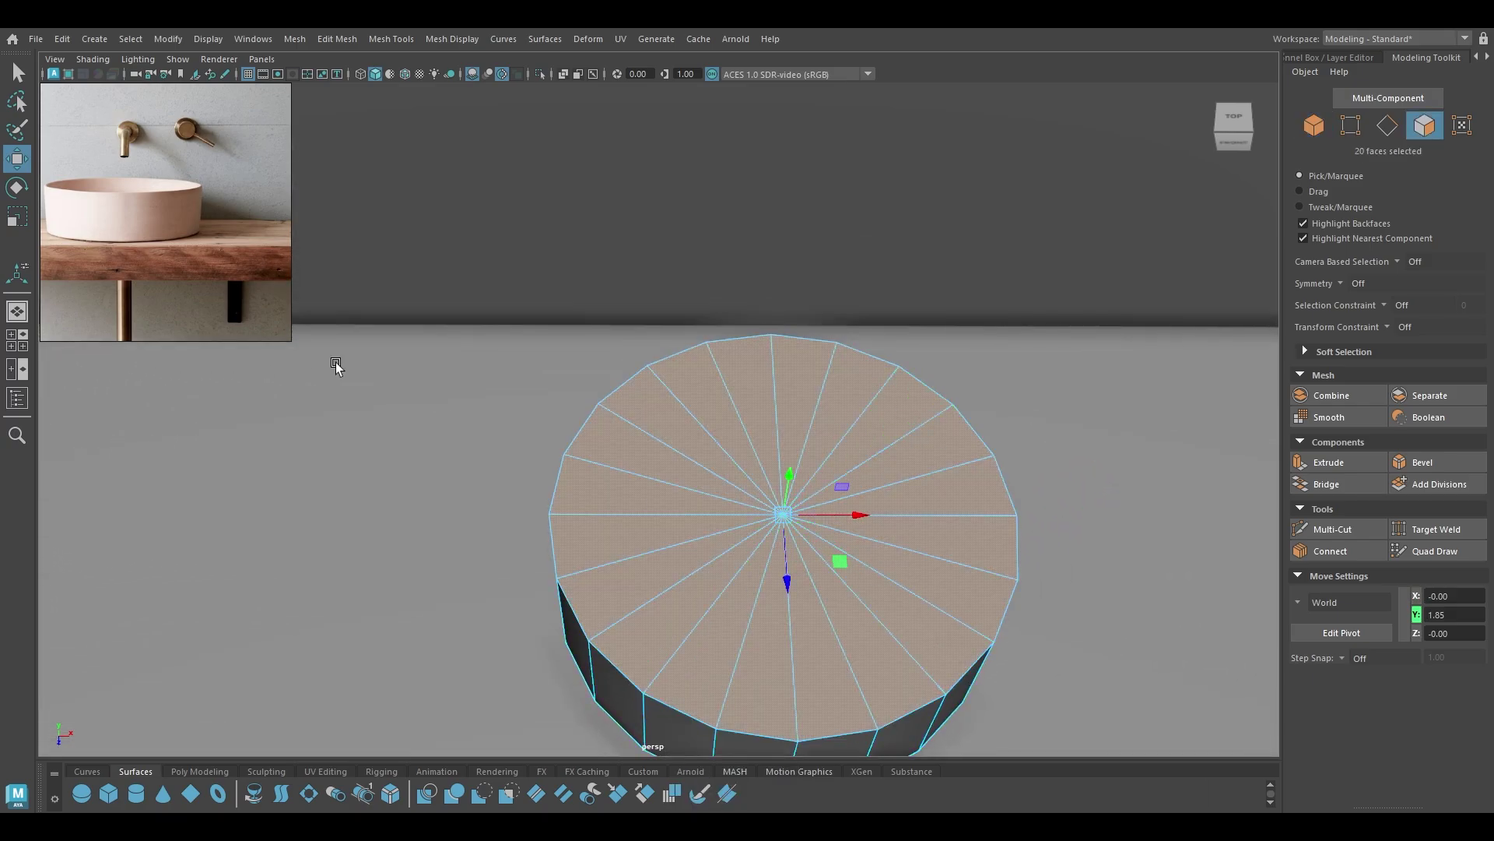
key(r)
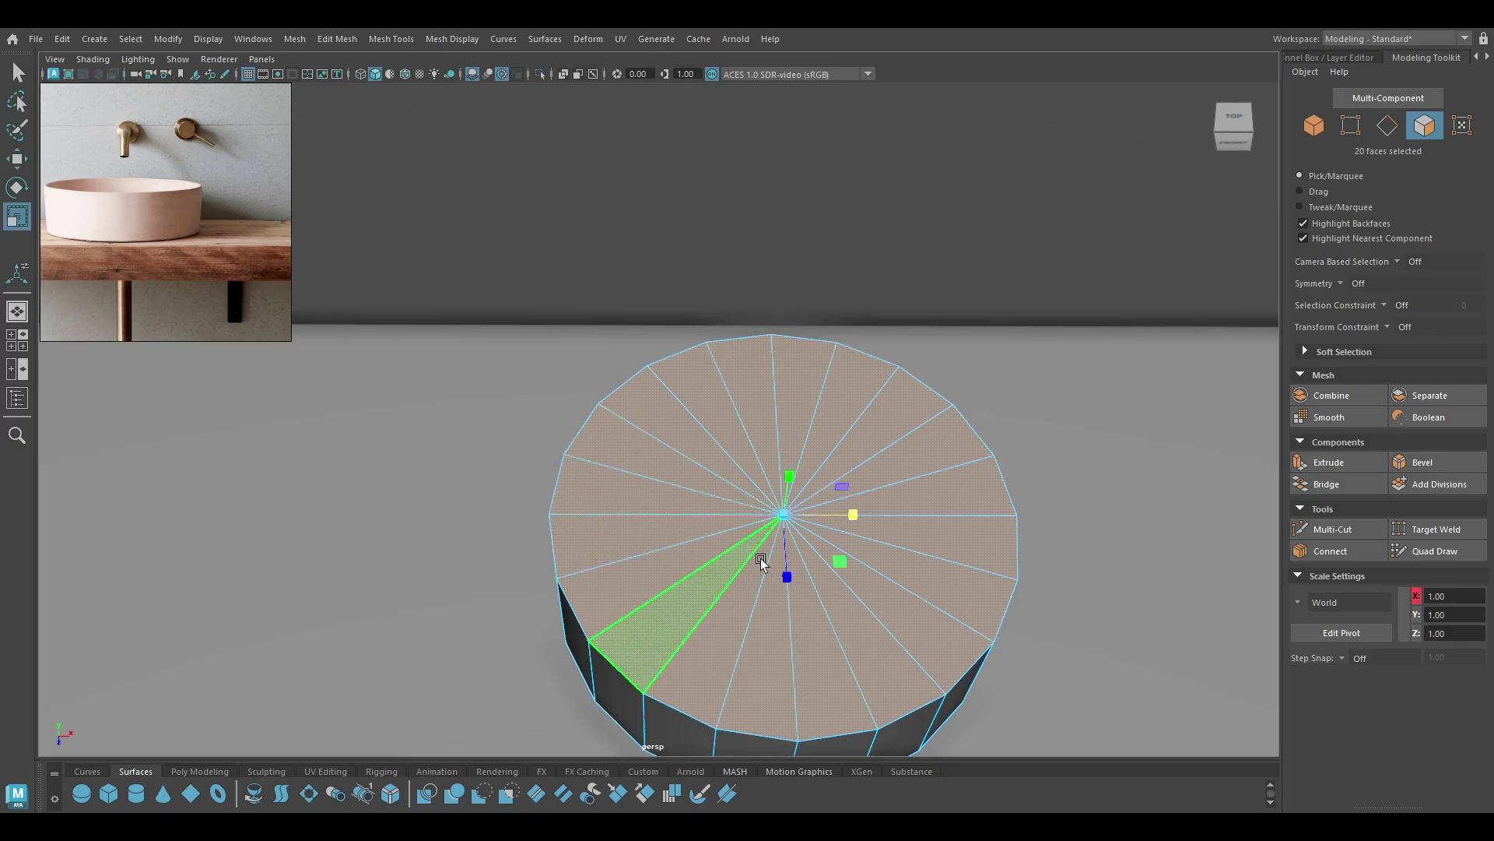
drag(783, 520, 782, 569)
key(w)
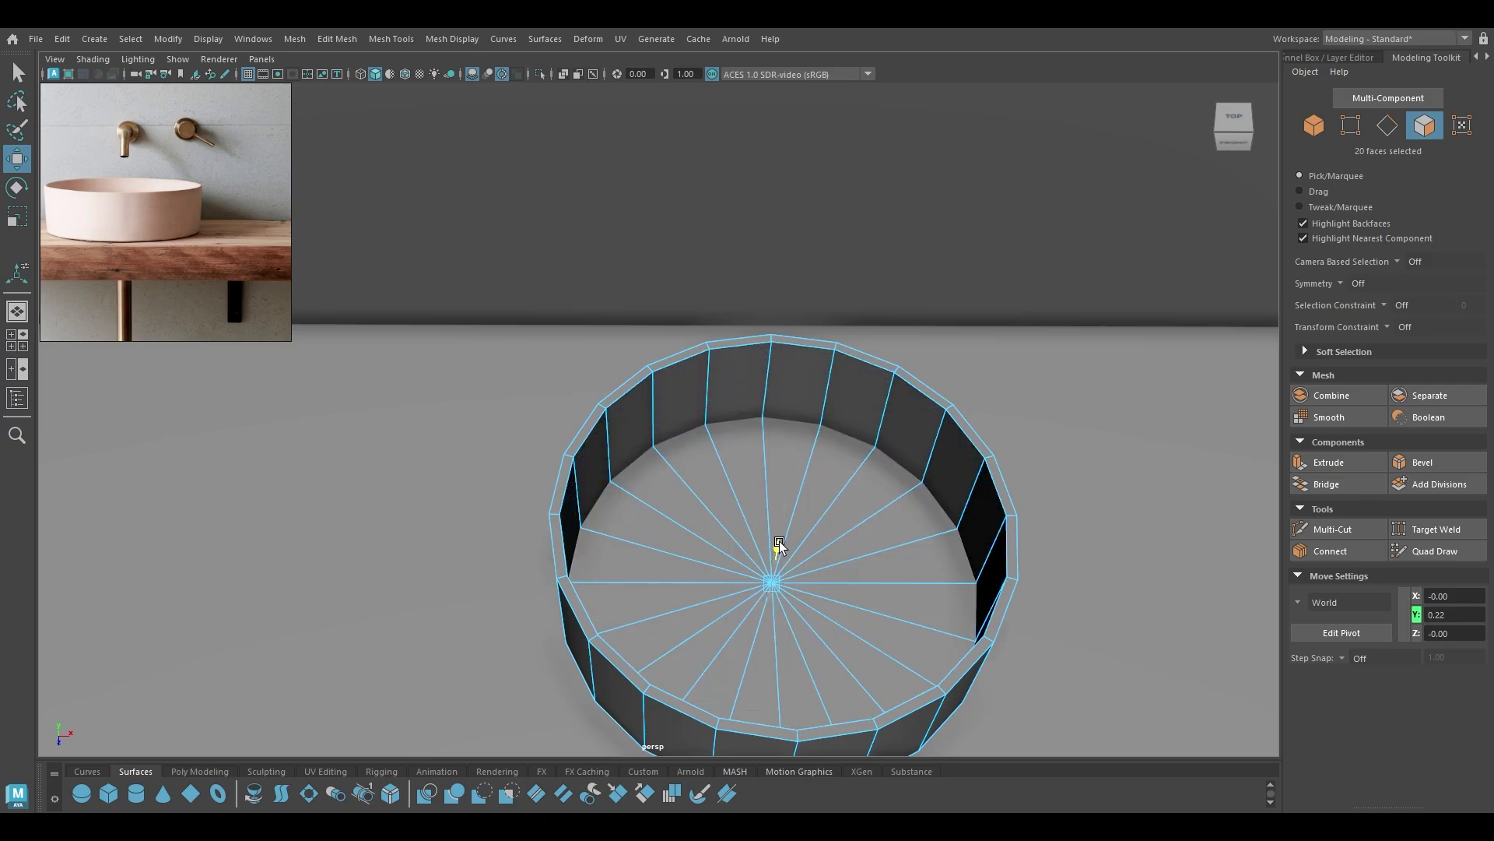
drag(779, 542, 777, 536)
Extrude the basin's floor faces inward to a small circle at the centre for the drain.
alt+drag(834, 623, 801, 501)
scroll(763, 520, up, 1)
alt+drag(770, 548, 529, 635)
key(r)
scroll(841, 627, up, 1)
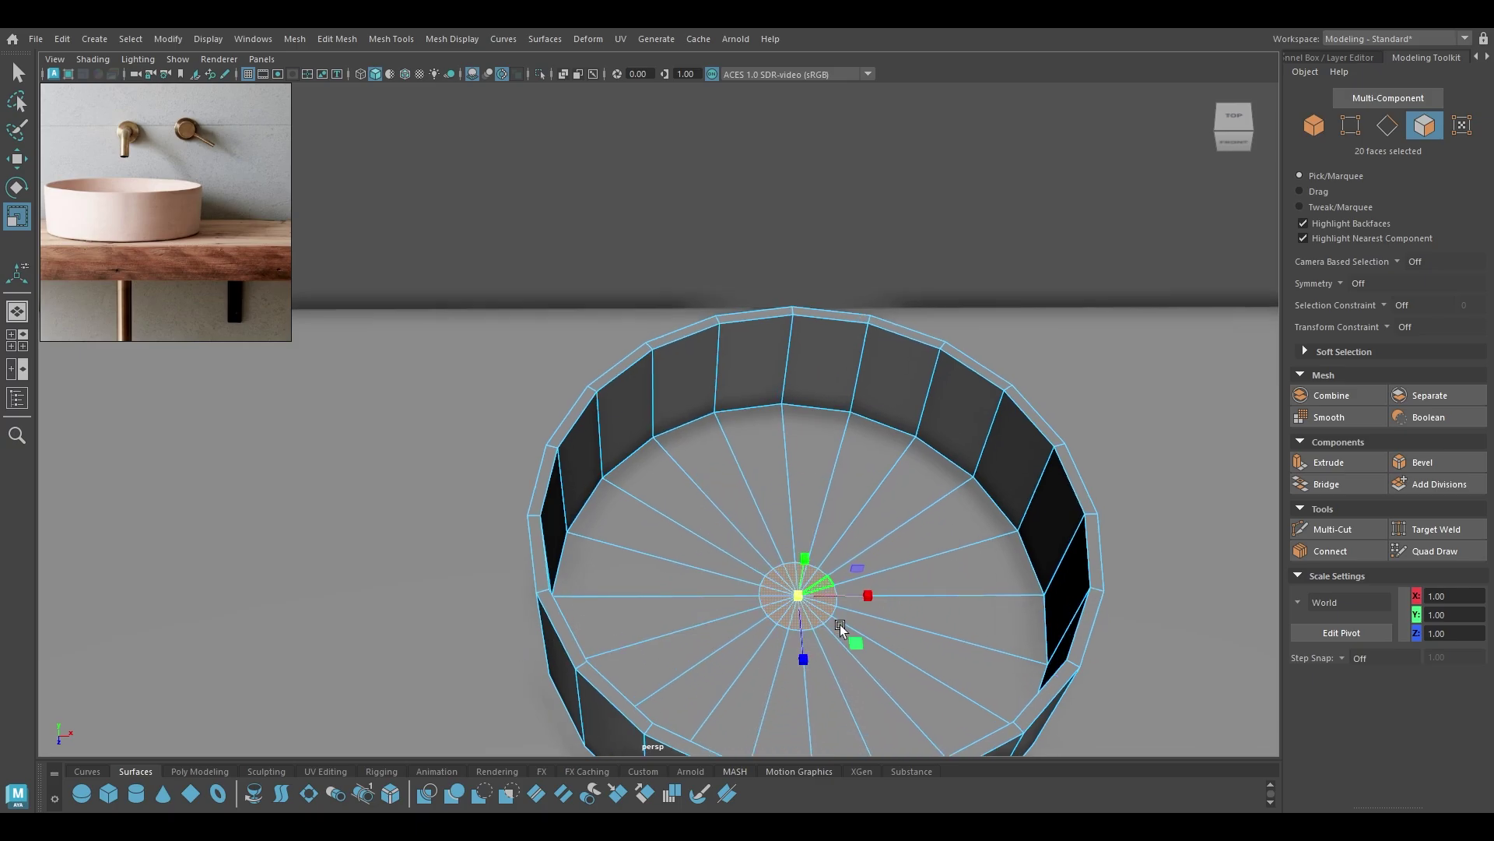
alt+middle_drag(840, 627, 669, 430)
scroll(777, 687, up, 8)
alt+drag(777, 687, 754, 643)
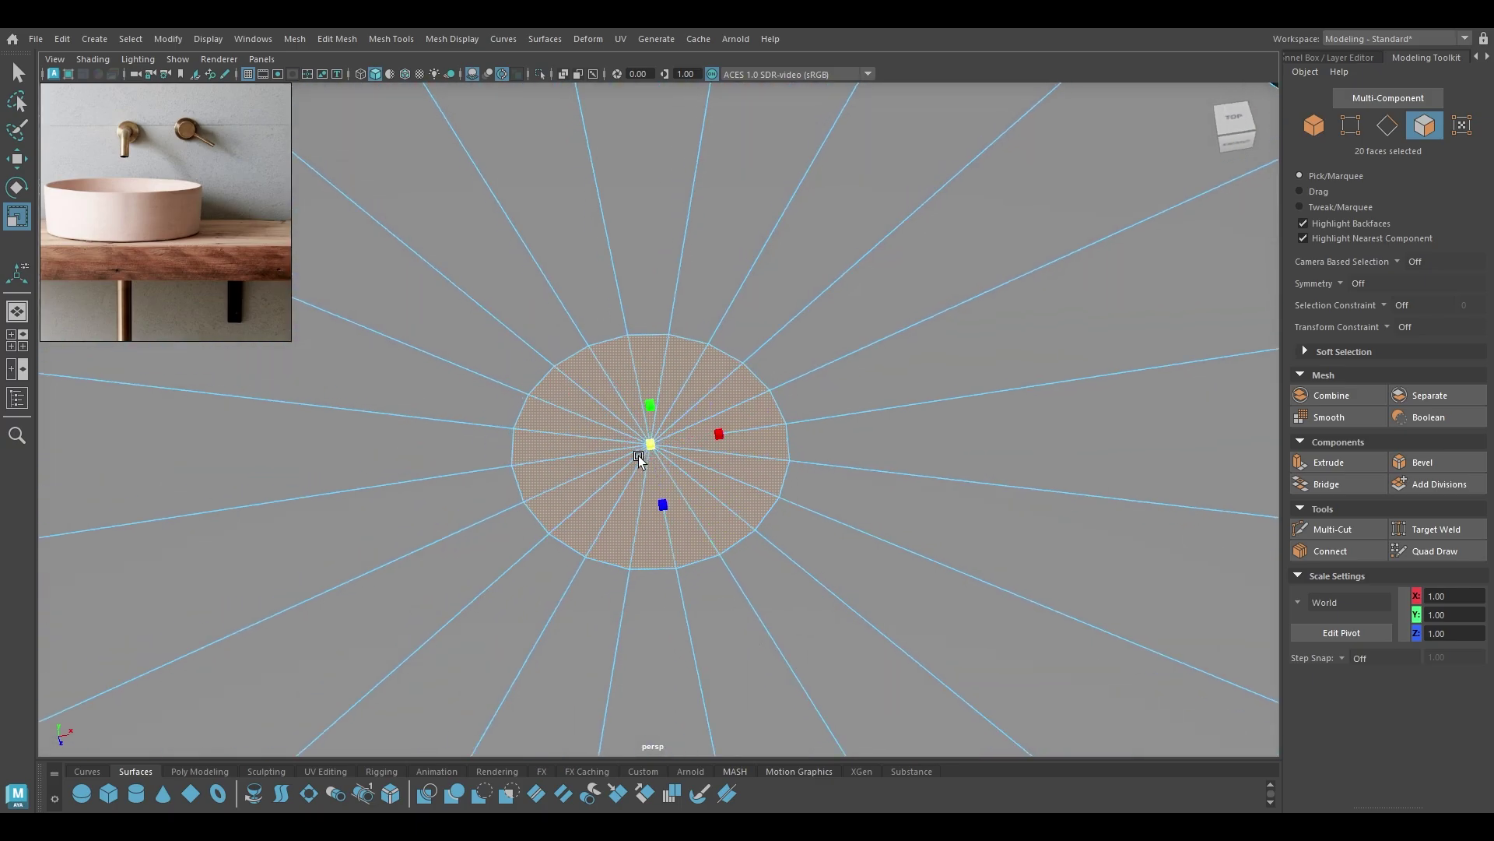
Extrude the drain faces down to Y 0.55 to form a recess, and return to object mode with nothing selected.
scroll(714, 510, down, 3)
key(w)
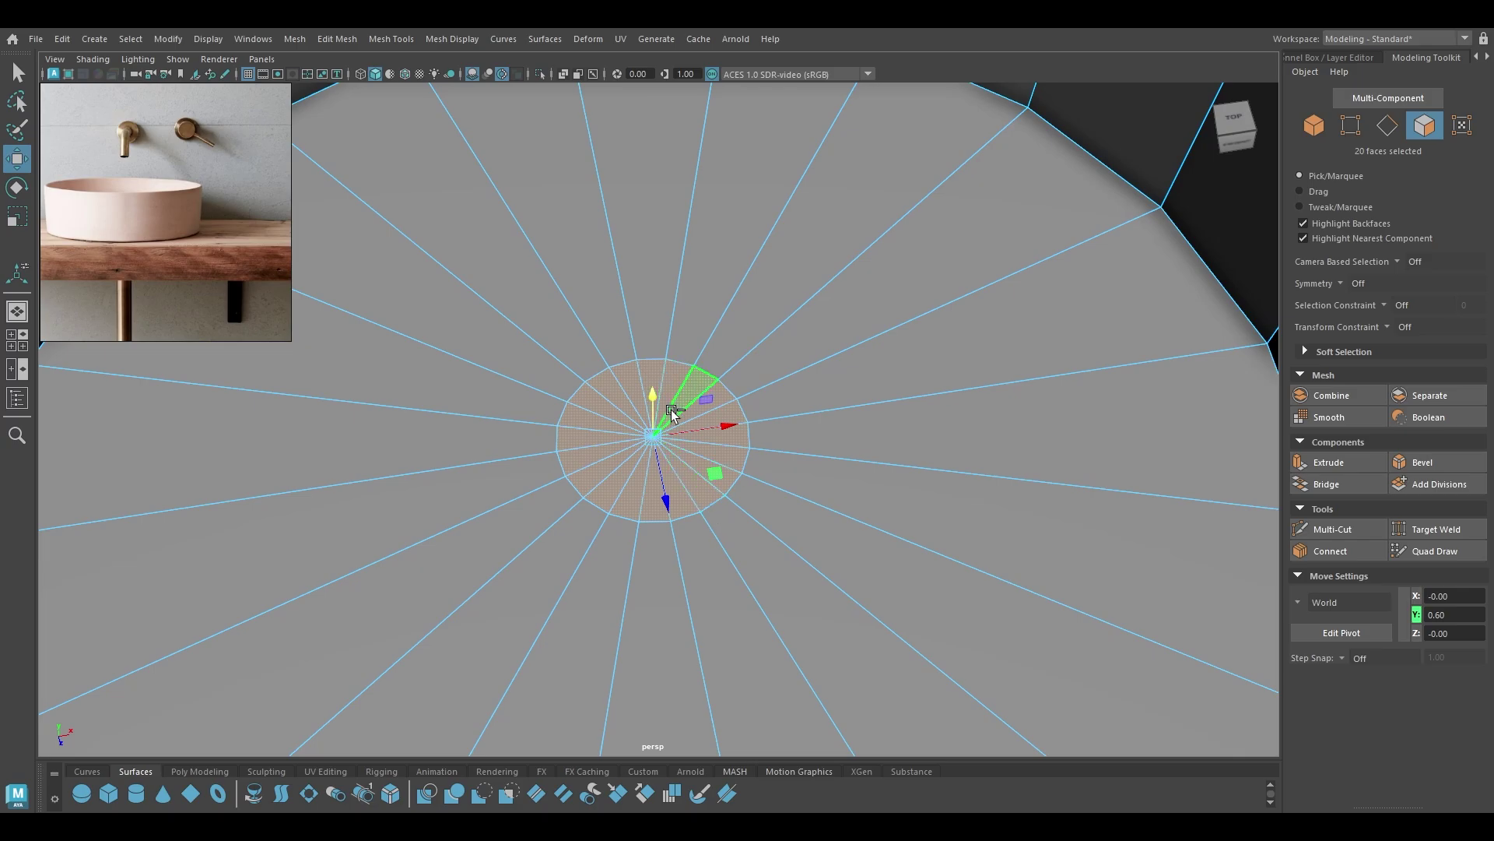
drag(656, 396, 685, 410)
key(r)
key(w)
scroll(653, 420, down, 5)
scroll(674, 419, down, 3)
alt+middle_drag(664, 427, 693, 442)
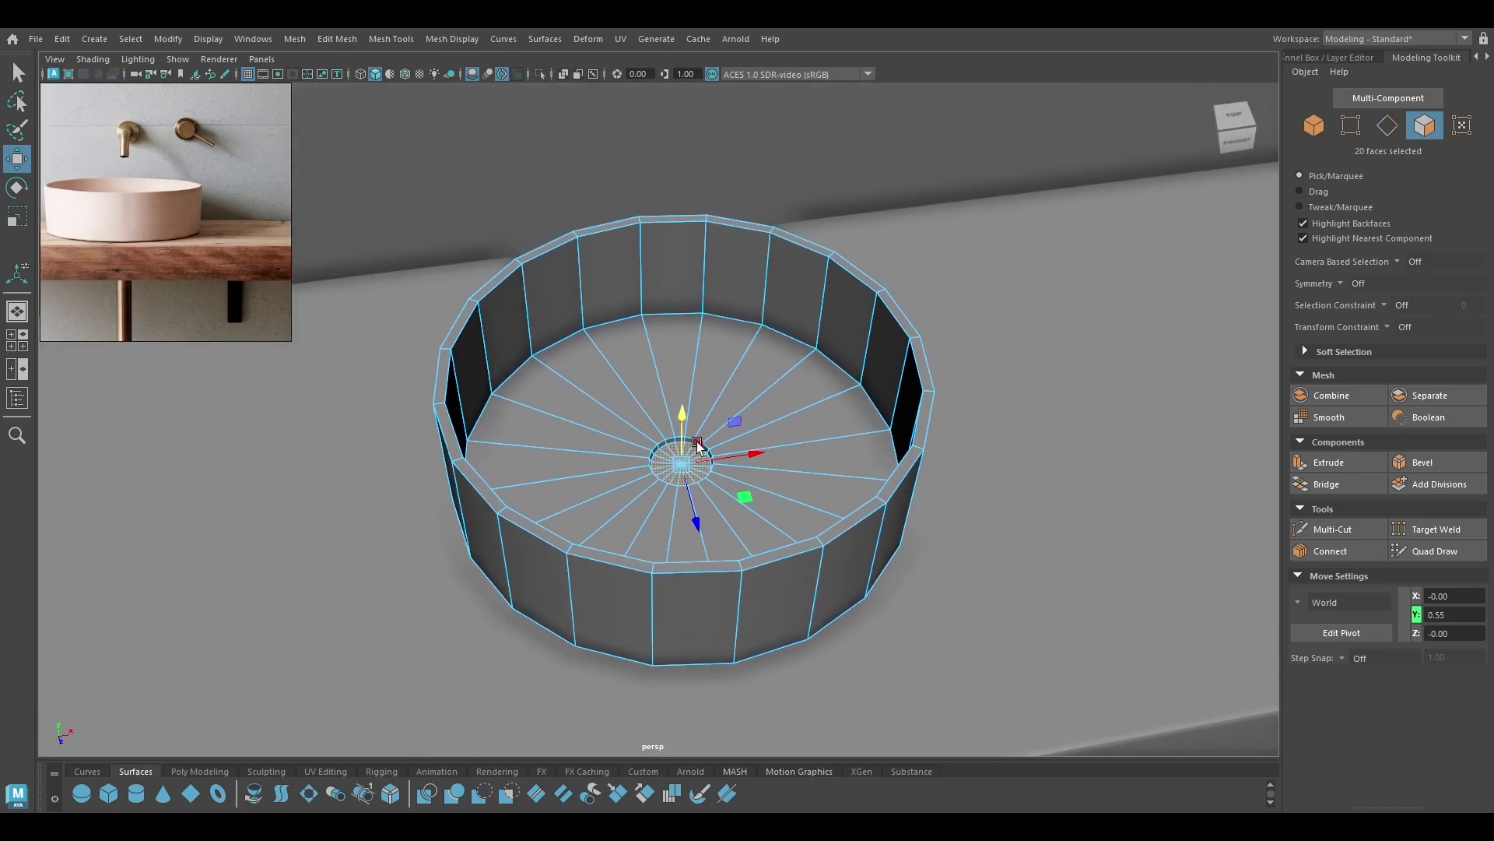
right_drag(698, 368, 785, 249)
scroll(991, 487, down, 5)
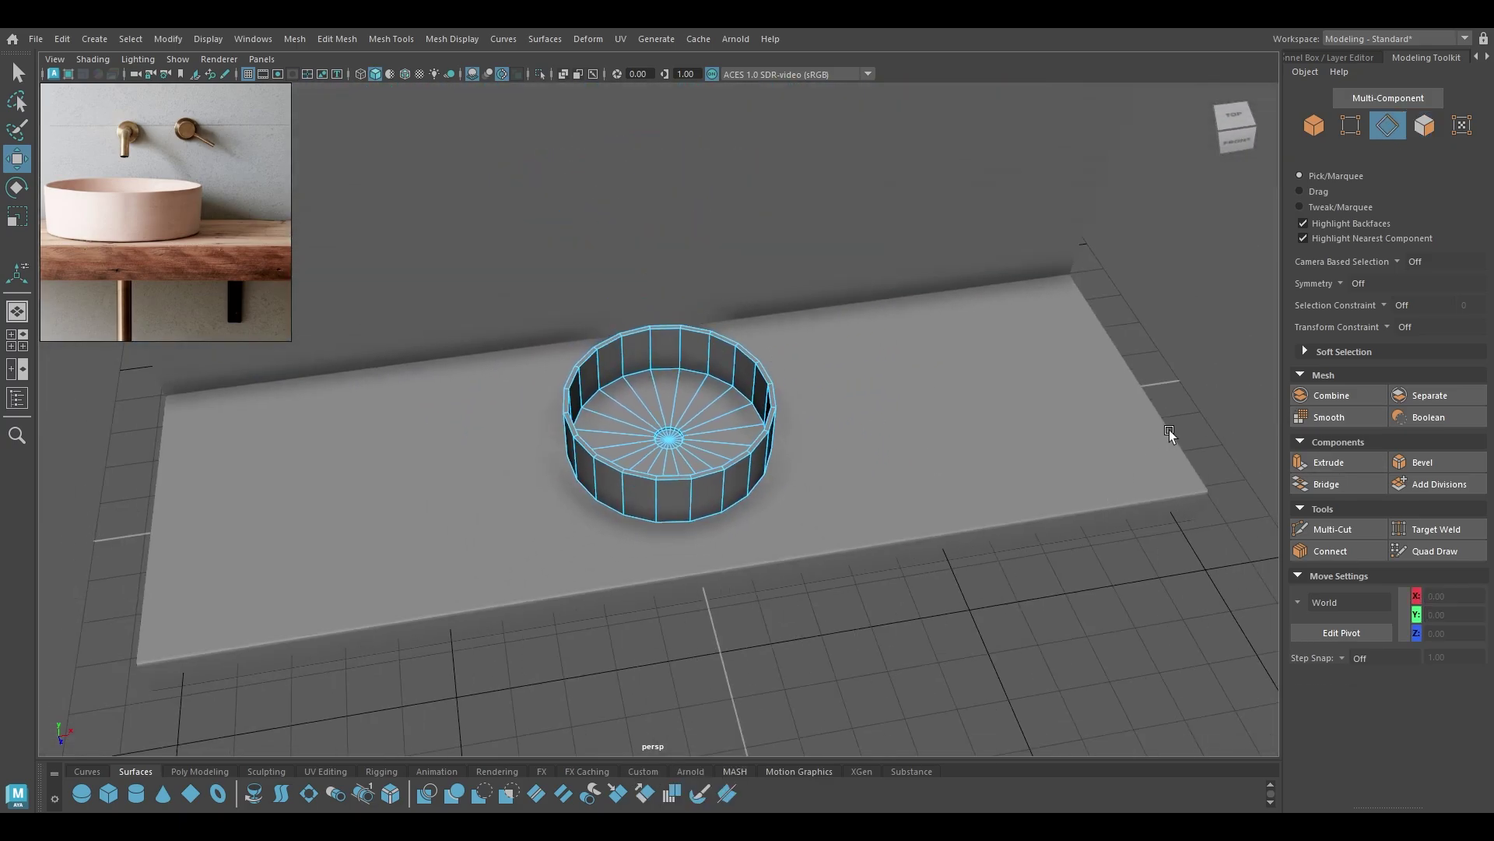
right_drag(1113, 370, 1146, 391)
alt+drag(1145, 390, 904, 502)
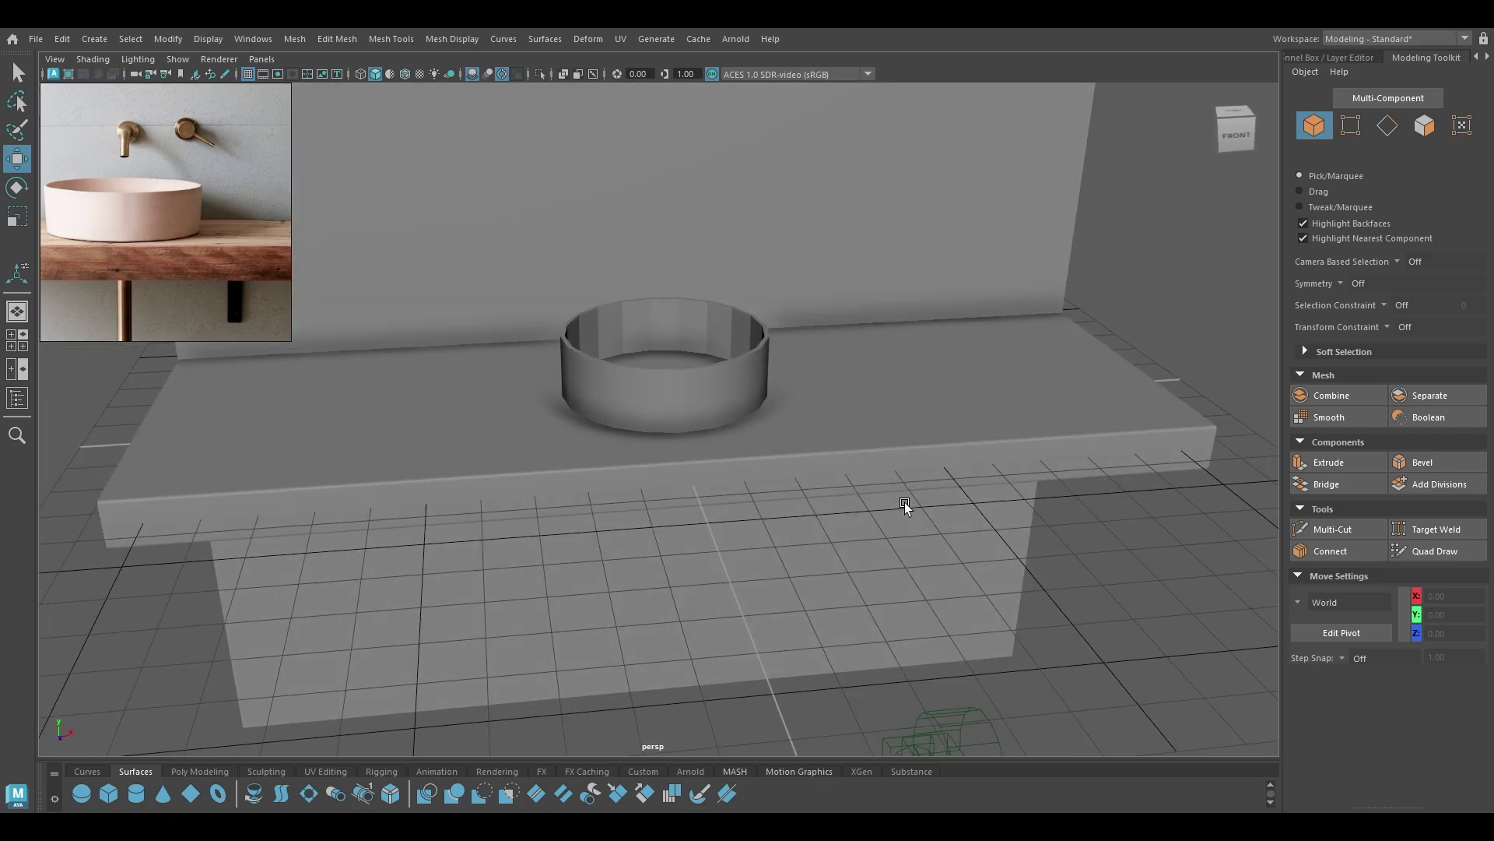
Bevel the inner and outer edge loops of the basin's top rim.
scroll(639, 390, up, 3)
click(644, 410)
scroll(724, 638, up, 5)
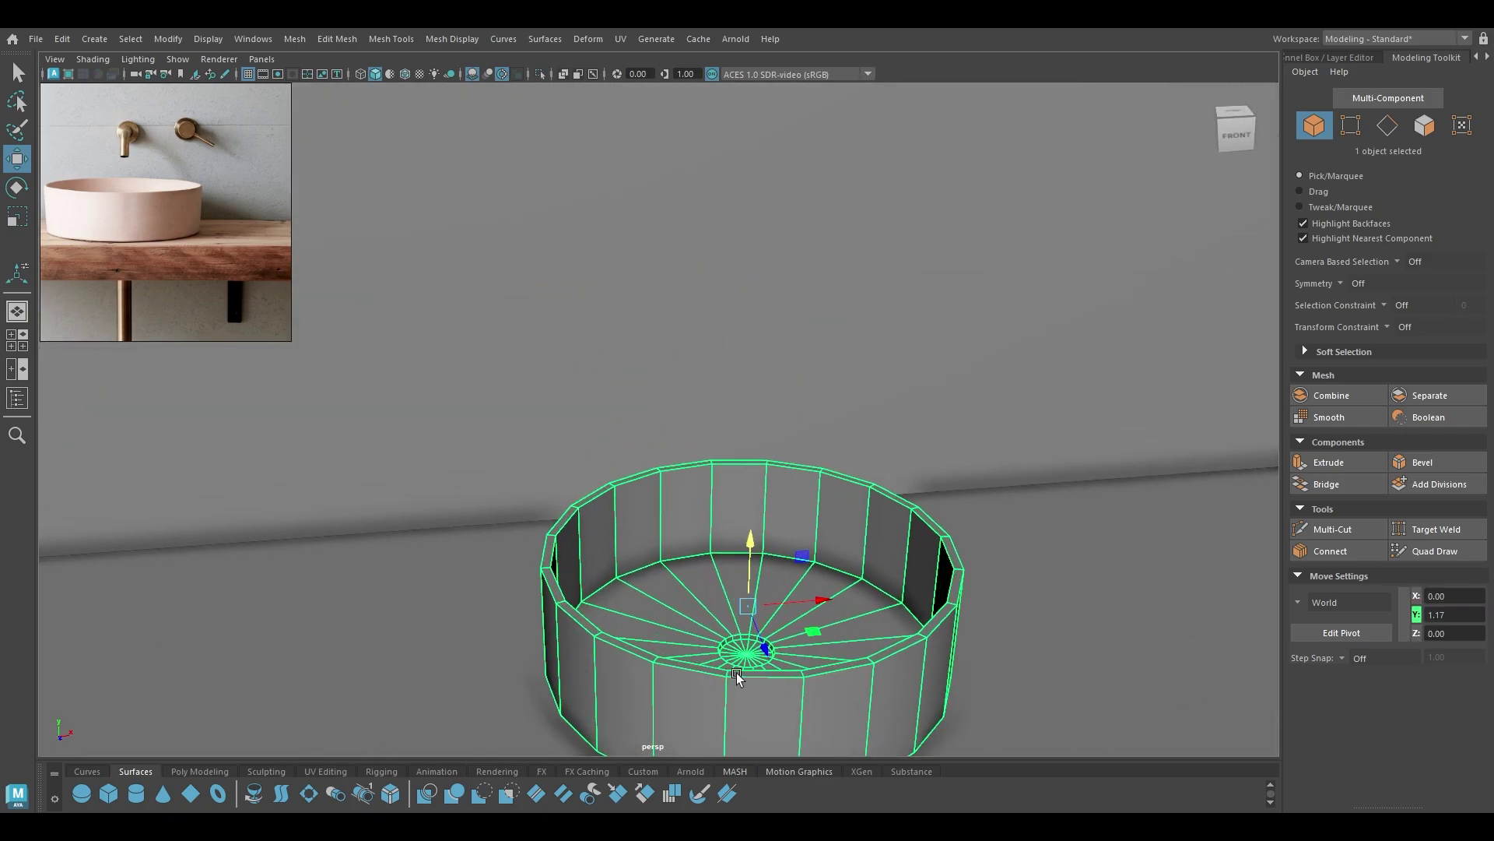
alt+middle_drag(736, 673, 731, 562)
alt+drag(731, 562, 727, 576)
alt+middle_drag(645, 516, 671, 495)
right_drag(578, 435, 564, 408)
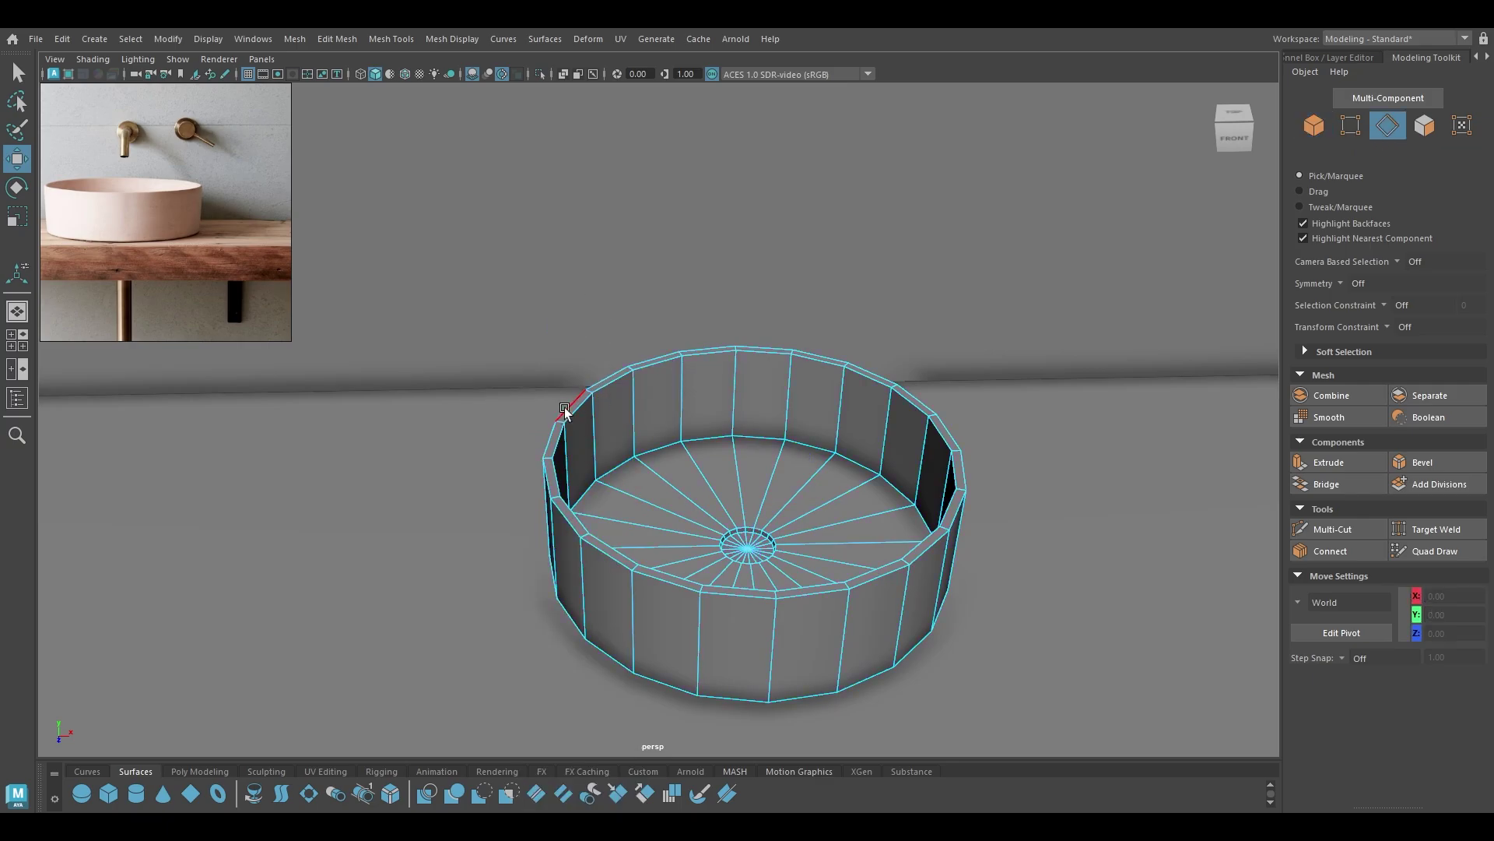
double_click(582, 395)
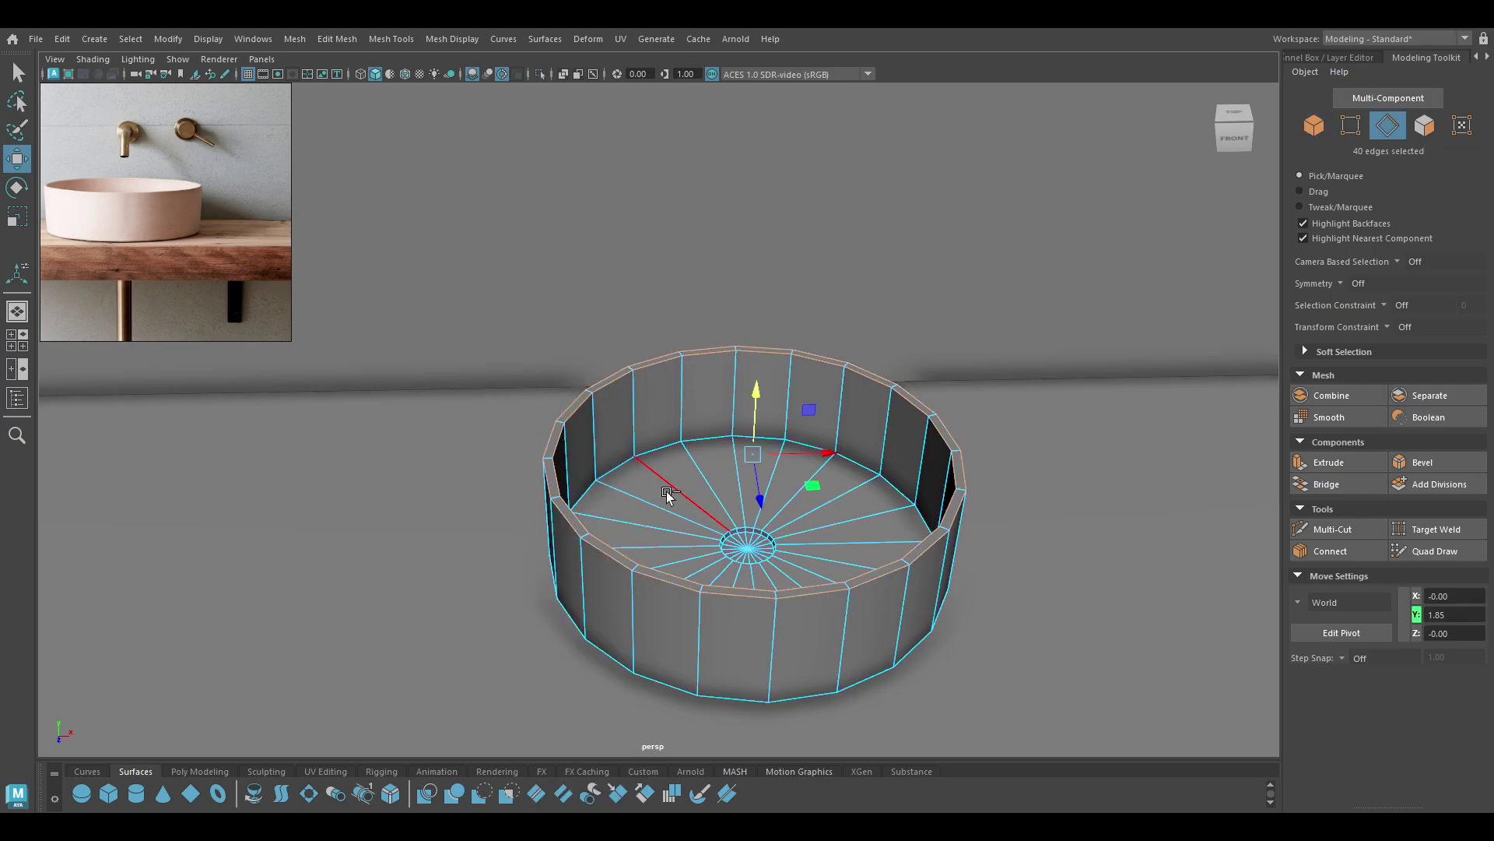
key(ctrl+b)
Set the rim bevel's fraction to 0.56 and its segments to 2, and return to object mode.
scroll(701, 587, up, 5)
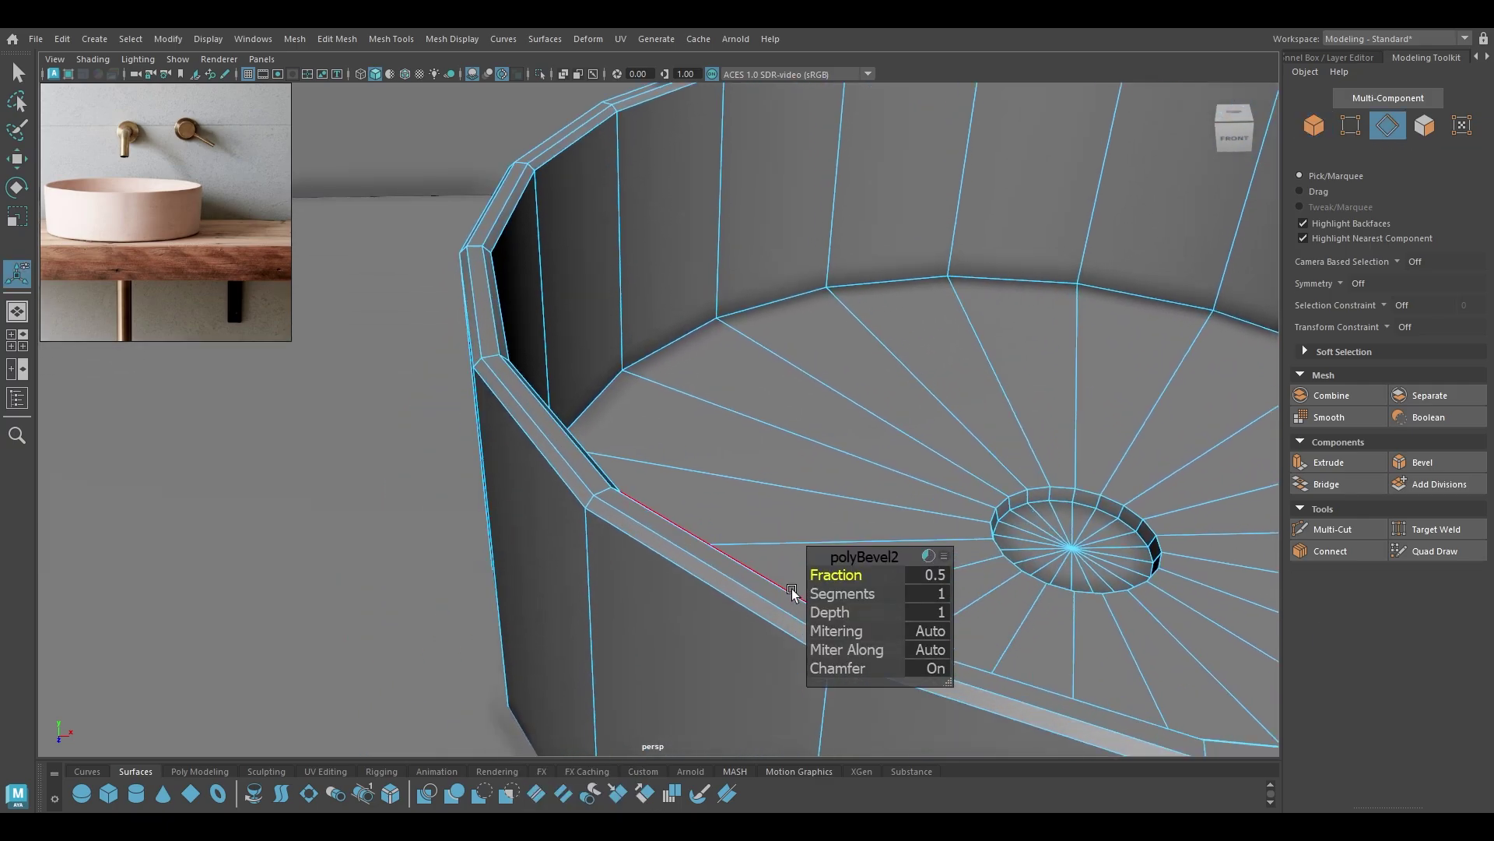
mouse_move(815, 576)
mouse_down()
mouse_move(908, 601)
mouse_move(834, 577)
mouse_up()
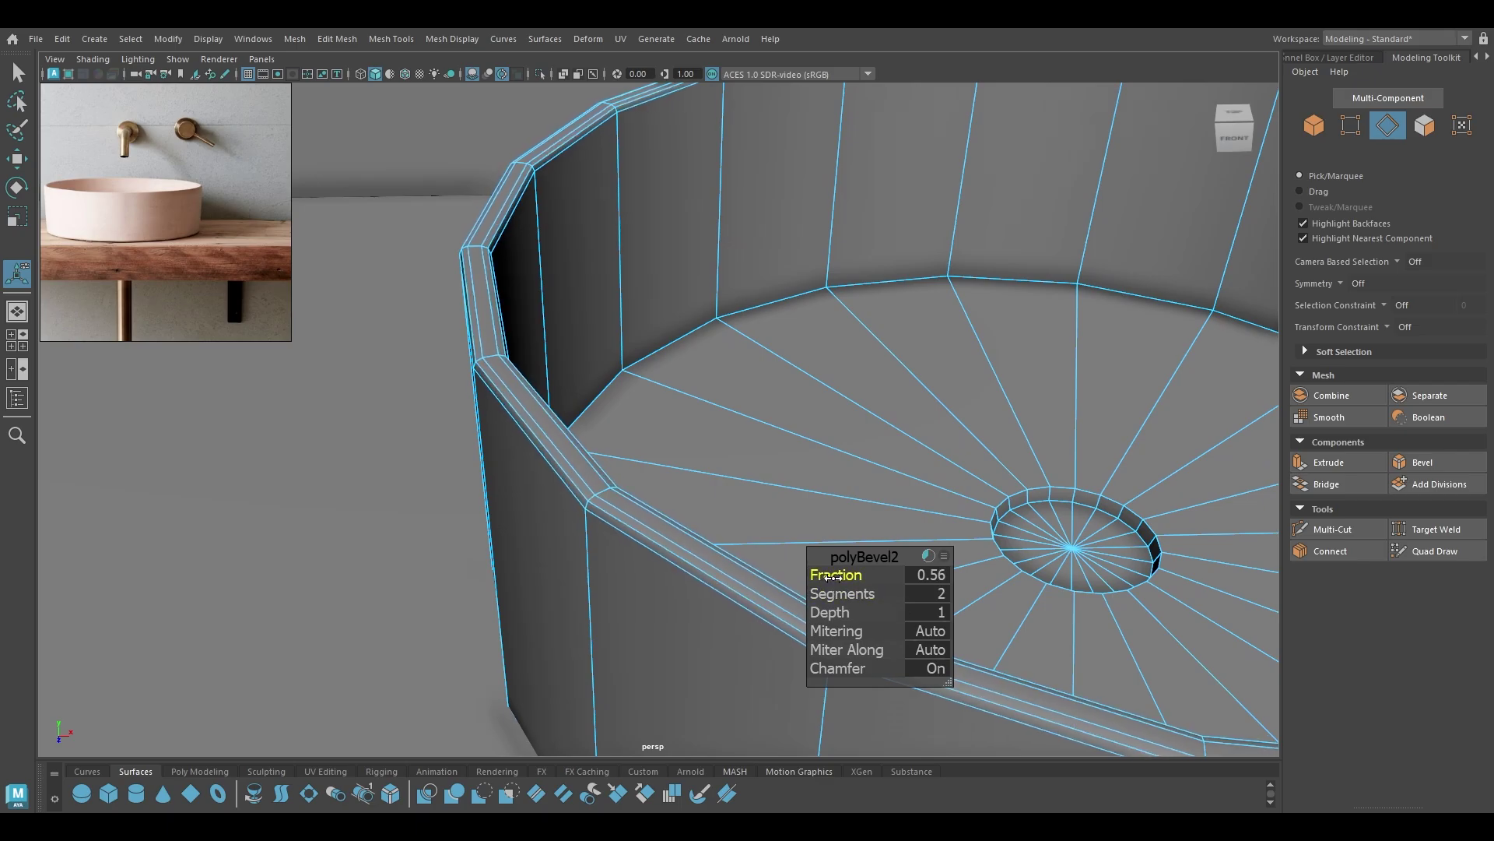
key(w)
alt+drag(774, 631, 638, 433)
right_drag(660, 378, 745, 342)
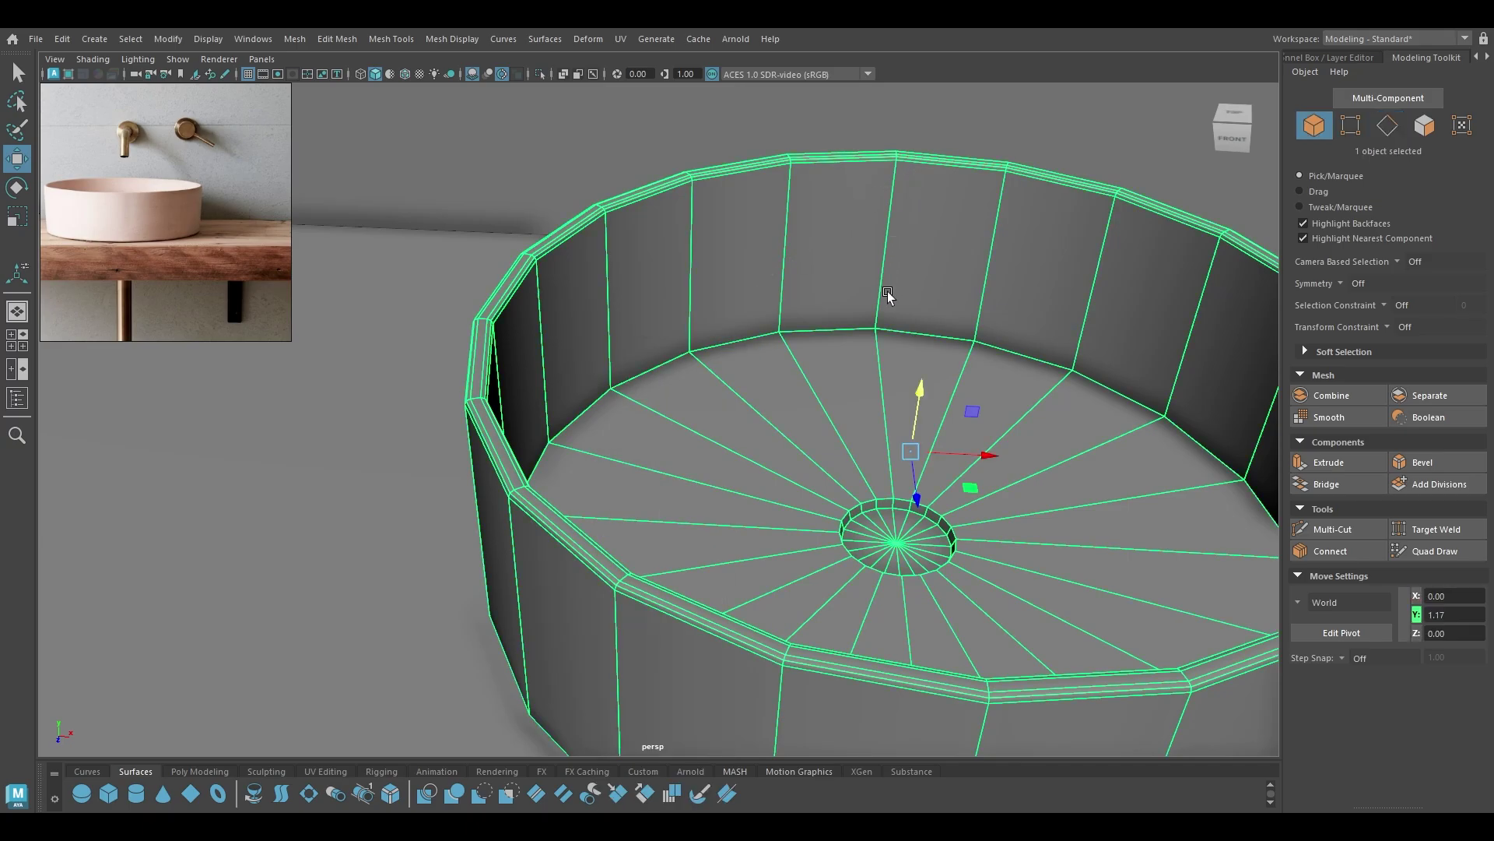
Hide everything except the basin and bevel its outer bottom edge loop together with the inner floor edge loop.
key(alt+h)
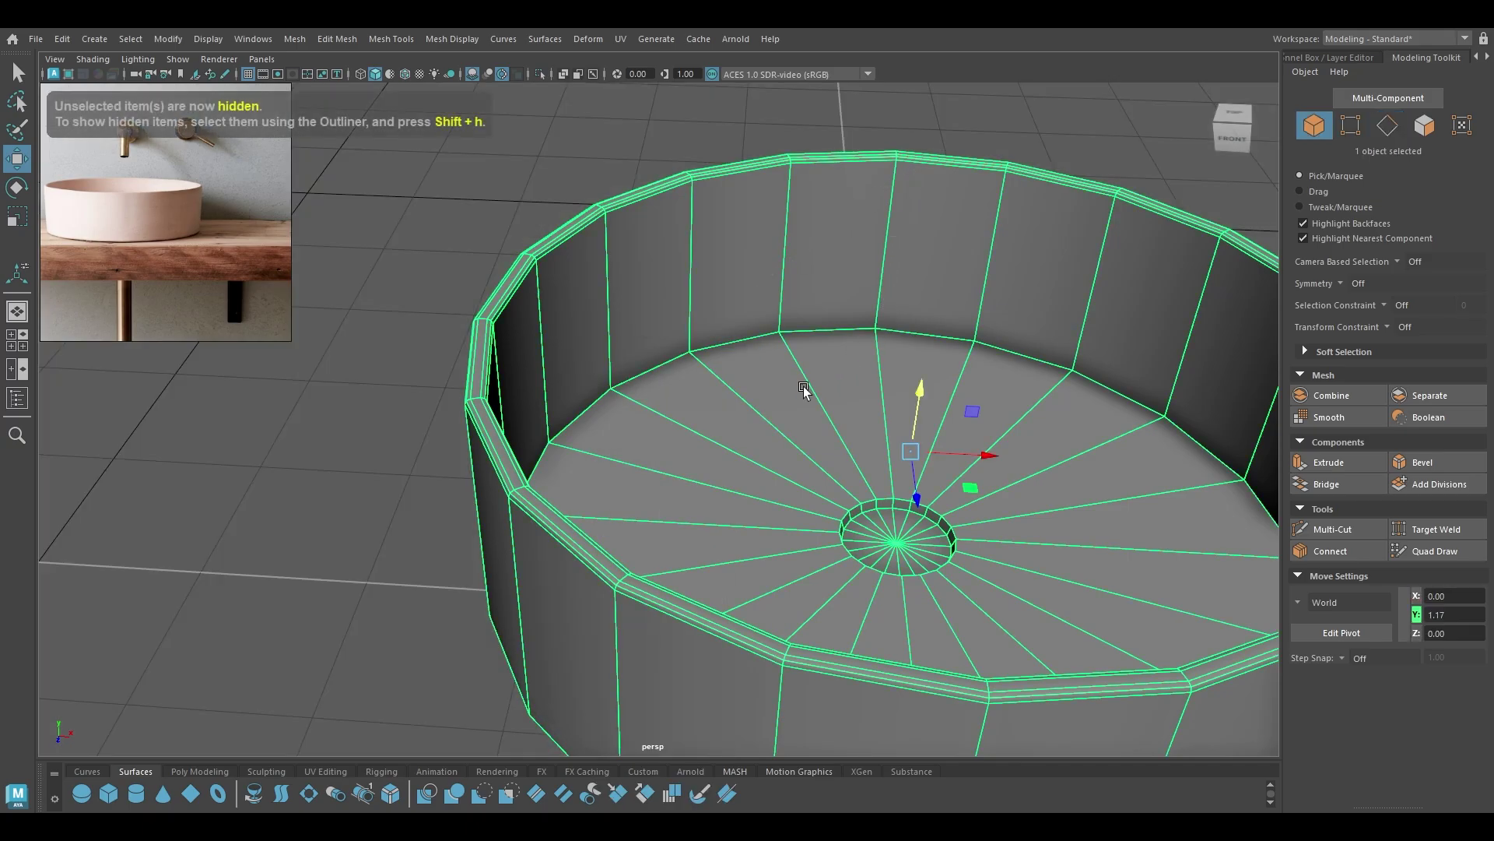
alt+drag(800, 390, 705, 375)
right_drag(671, 294, 673, 247)
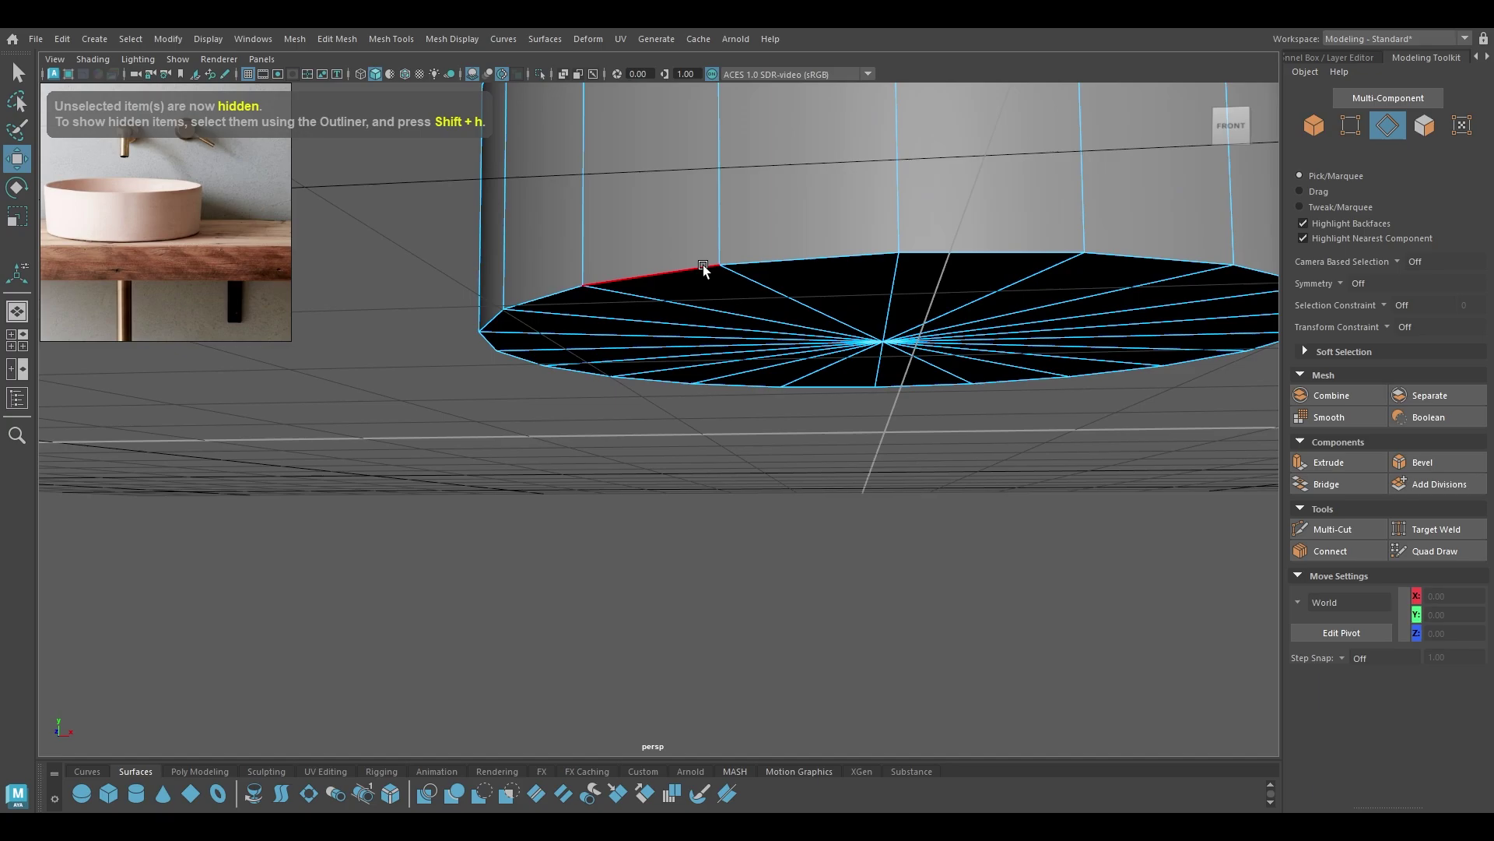
double_click(703, 266)
alt+drag(703, 290, 641, 417)
shift+double_click(547, 506)
key(ctrl+b)
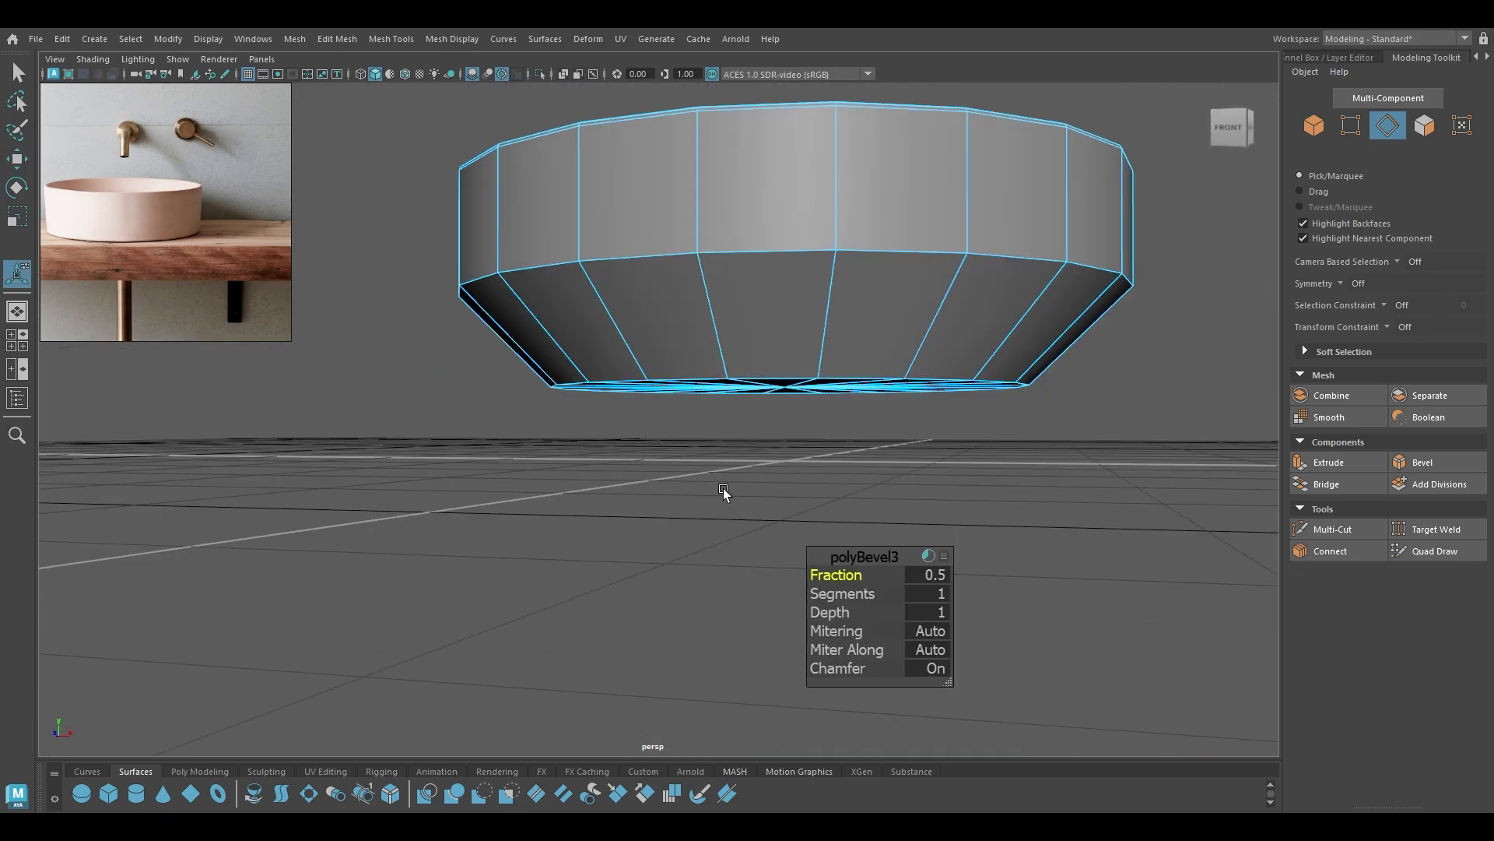
Set the bottom edge bevel's fraction to 0.07 and its segments to 3.
drag(823, 580, 799, 577)
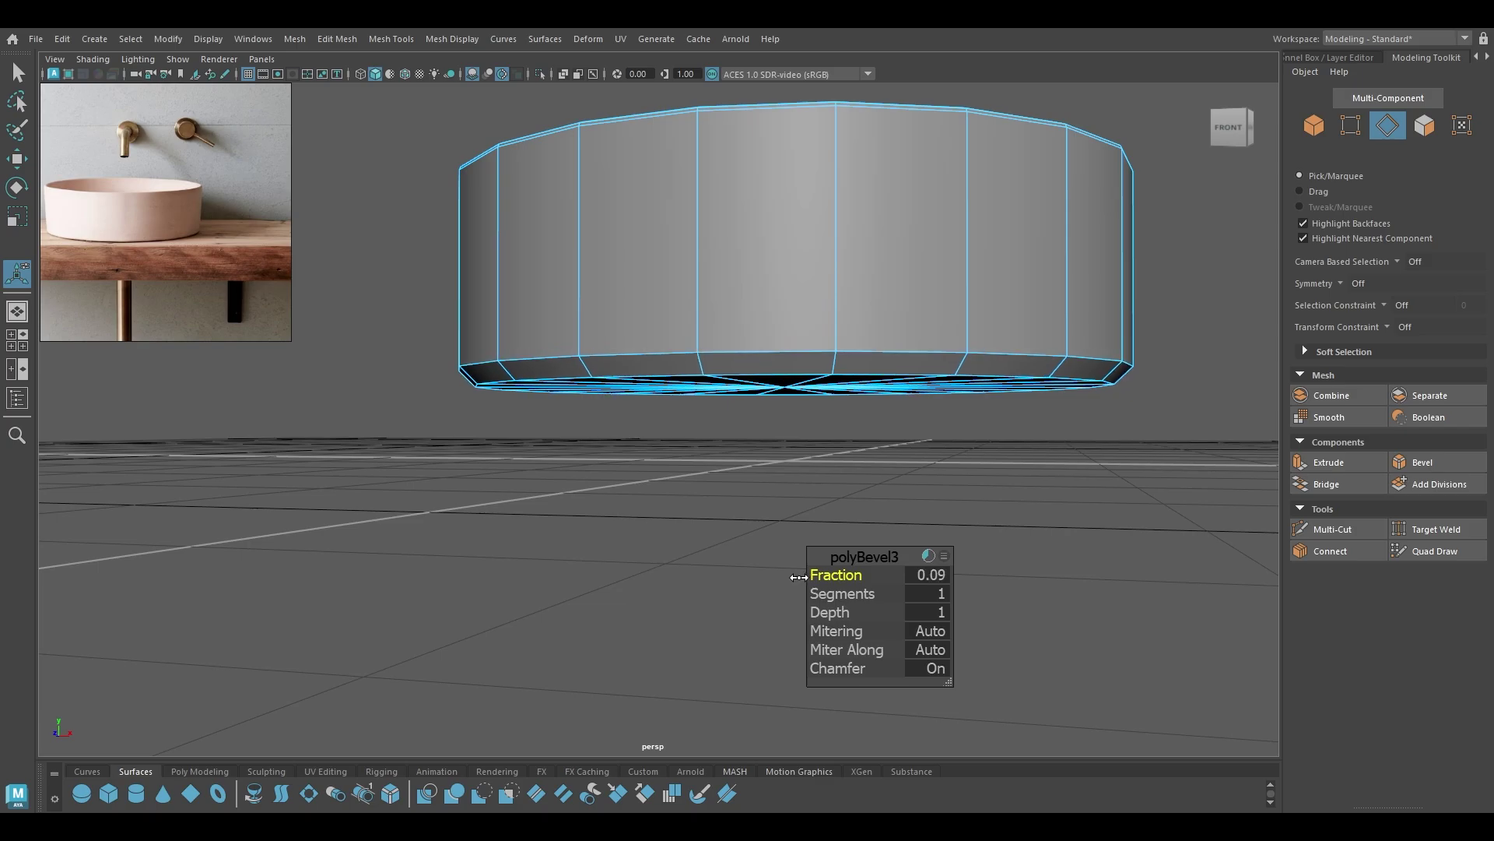
drag(884, 596, 985, 605)
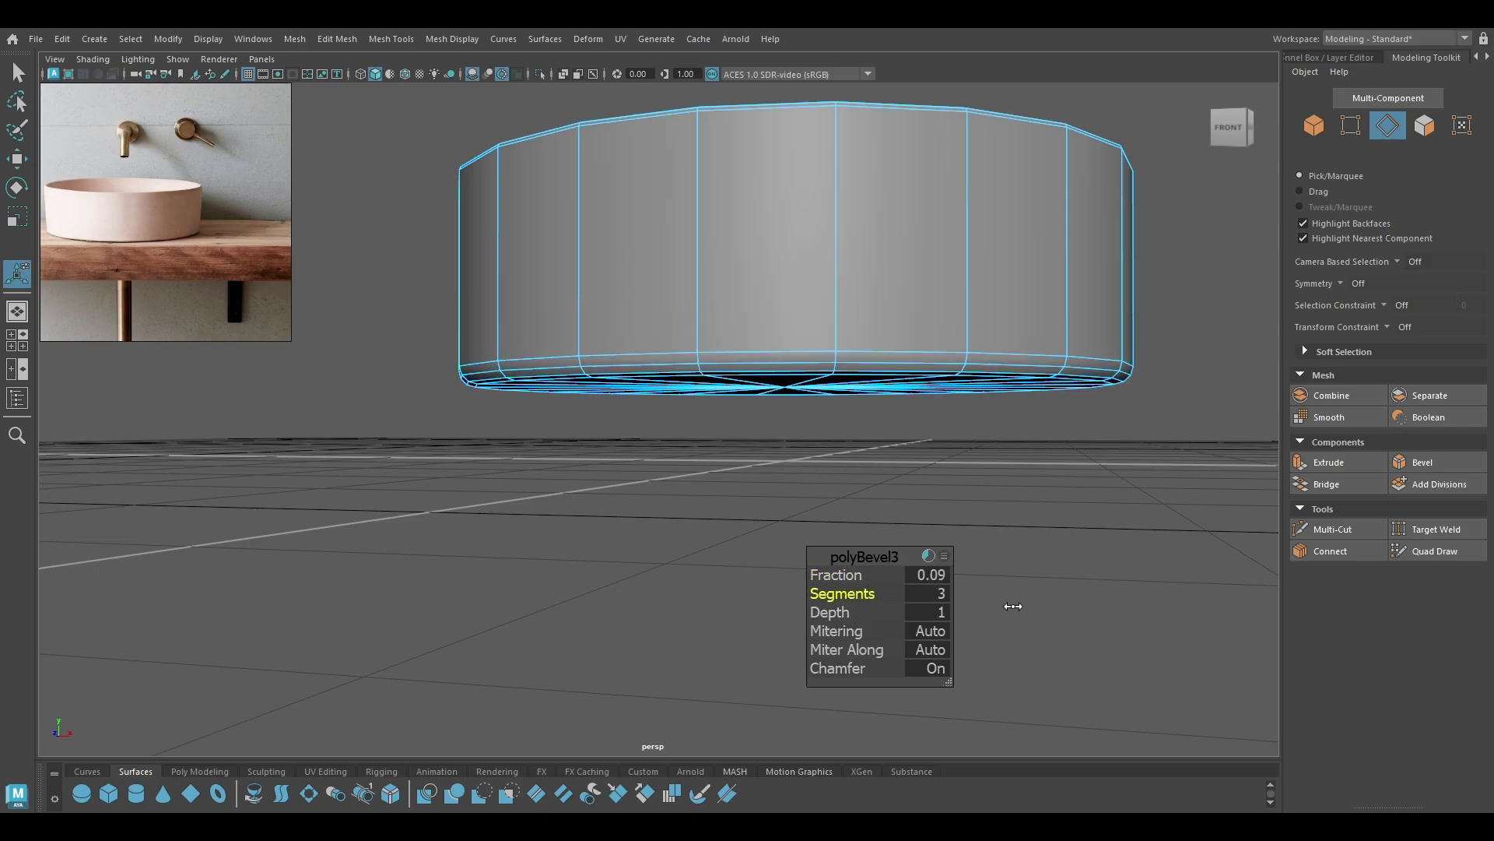
drag(846, 576, 844, 576)
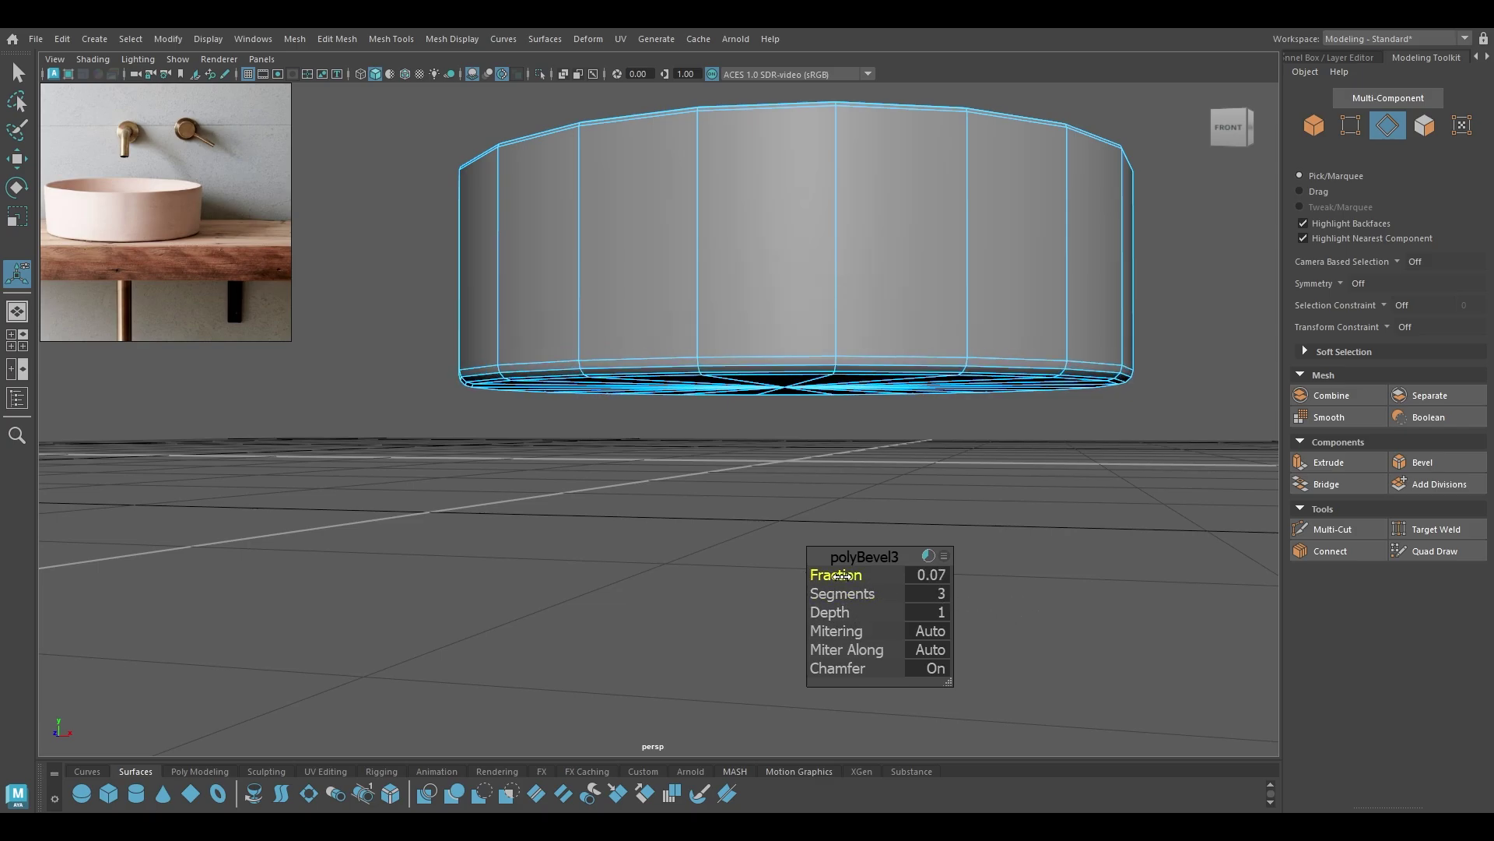
key(w)
Show the hidden wall and countertop again in object mode, and turn on smooth mesh preview for the basin.
alt+drag(712, 428, 702, 492)
right_drag(702, 492, 809, 311)
key(ctrl+shift+h)
key(3)
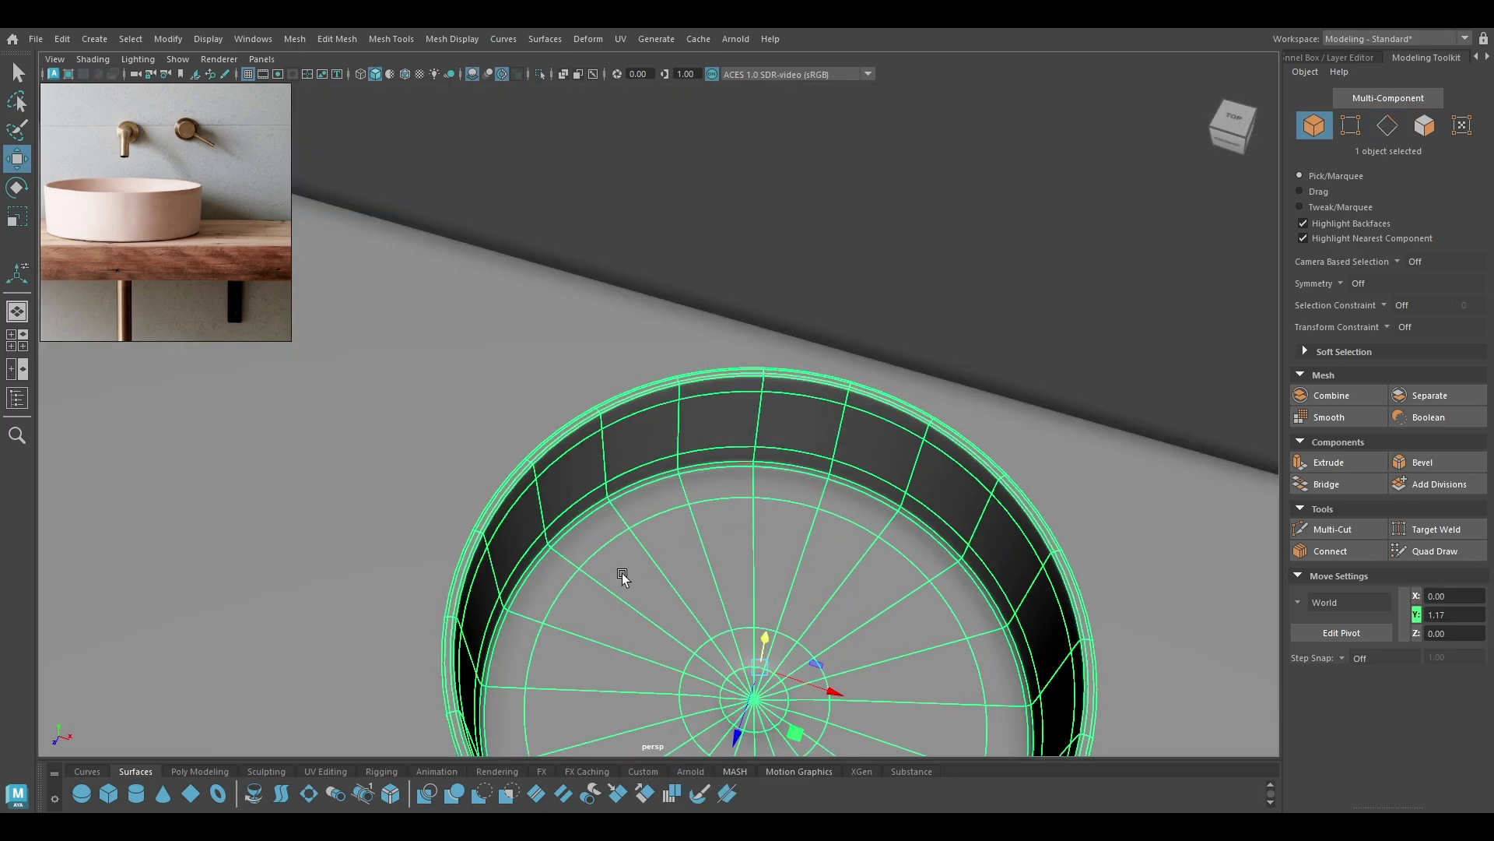
scroll(639, 182, down, 5)
alt+drag(739, 537, 871, 432)
scroll(772, 489, down, 3)
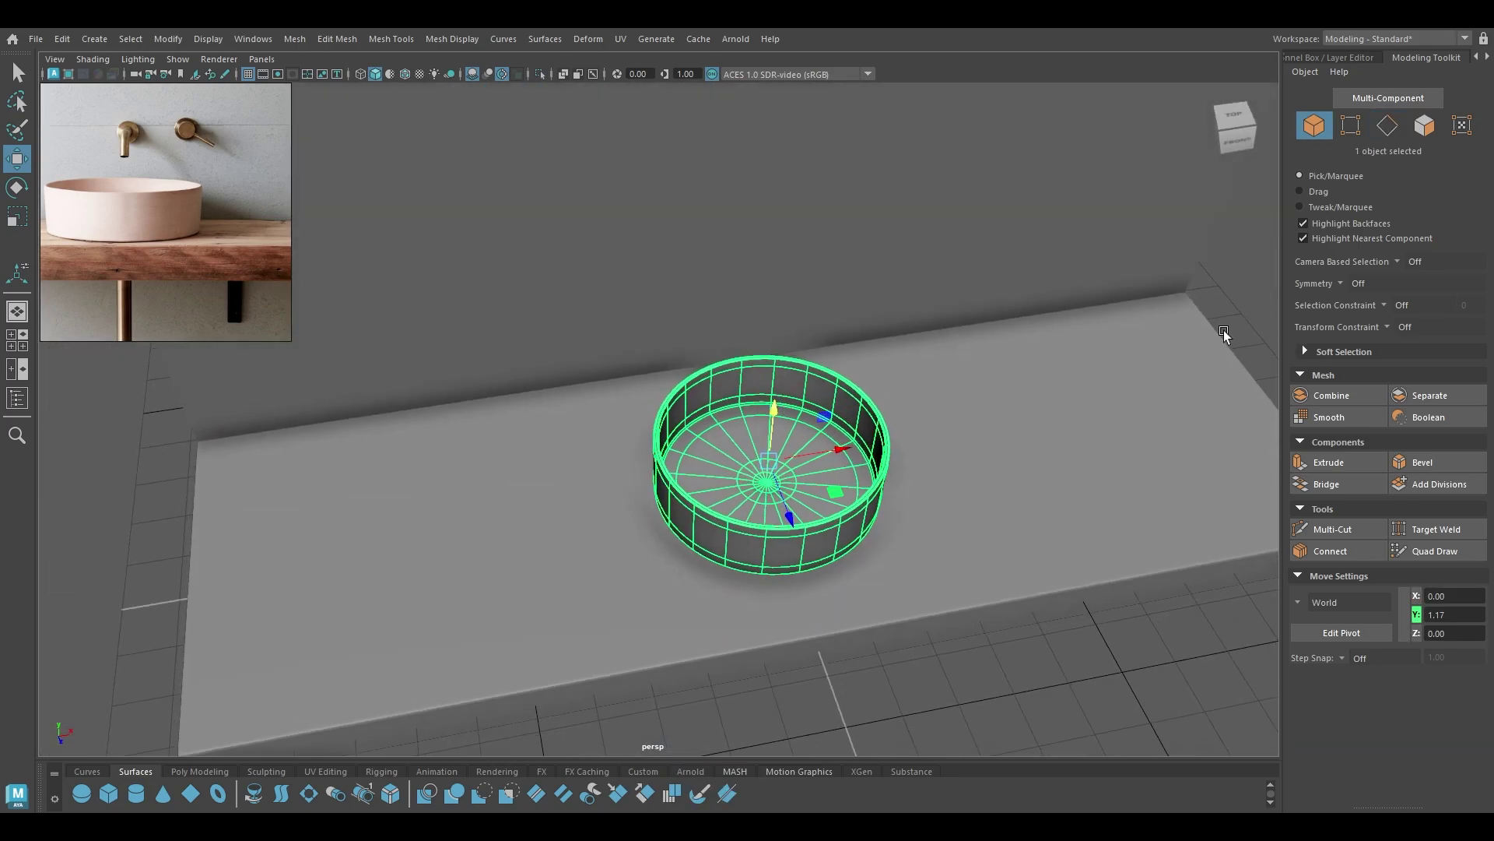
click(1224, 330)
alt+drag(1043, 506, 973, 501)
alt+right_drag(974, 501, 840, 734)
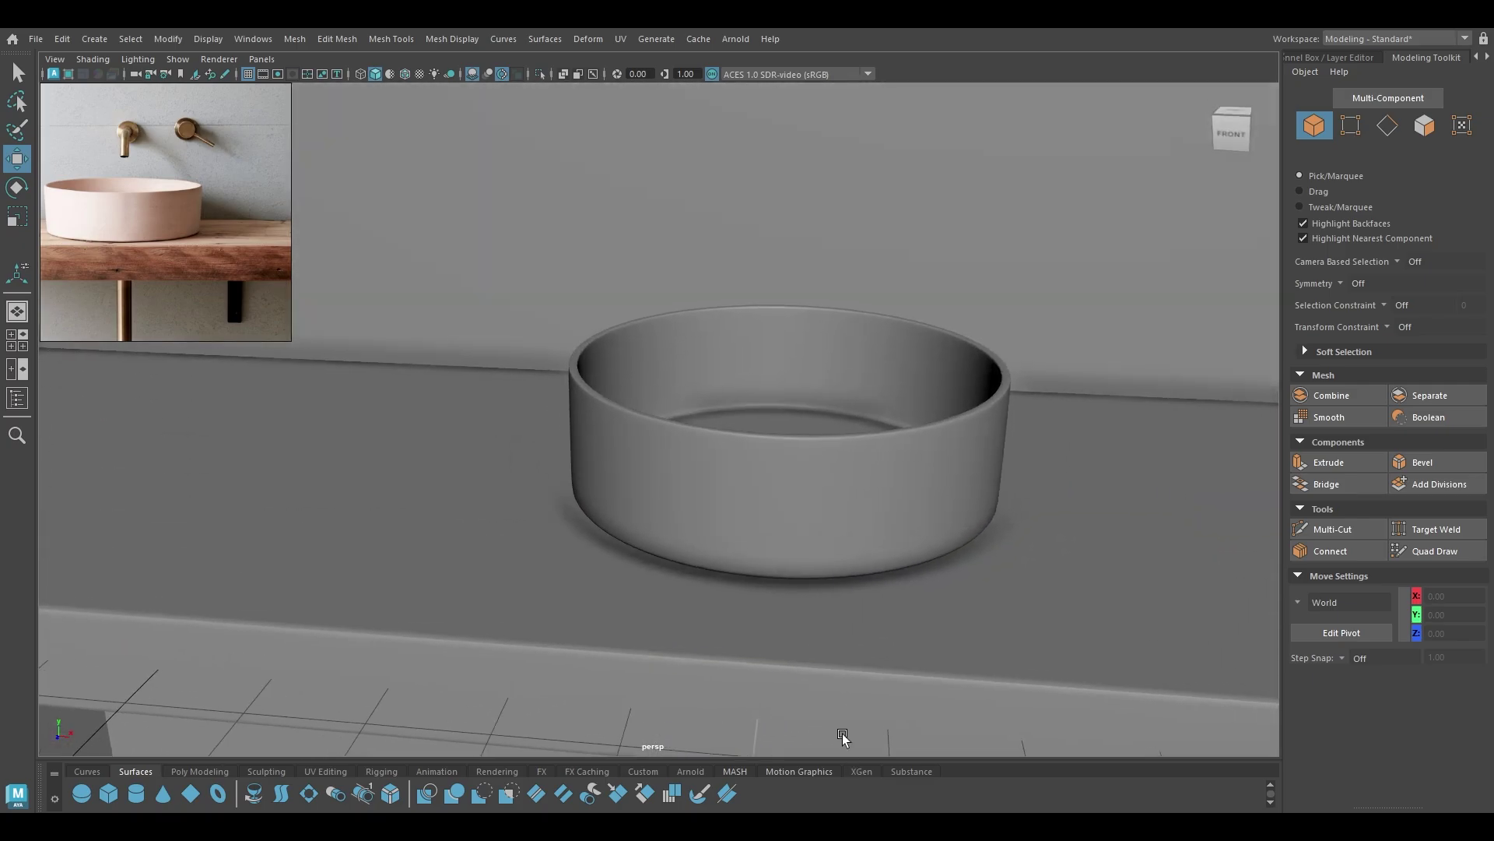
Bevel the upper and lower edge loops of the drain recess in the basin floor.
alt+drag(840, 734, 789, 615)
click(788, 618)
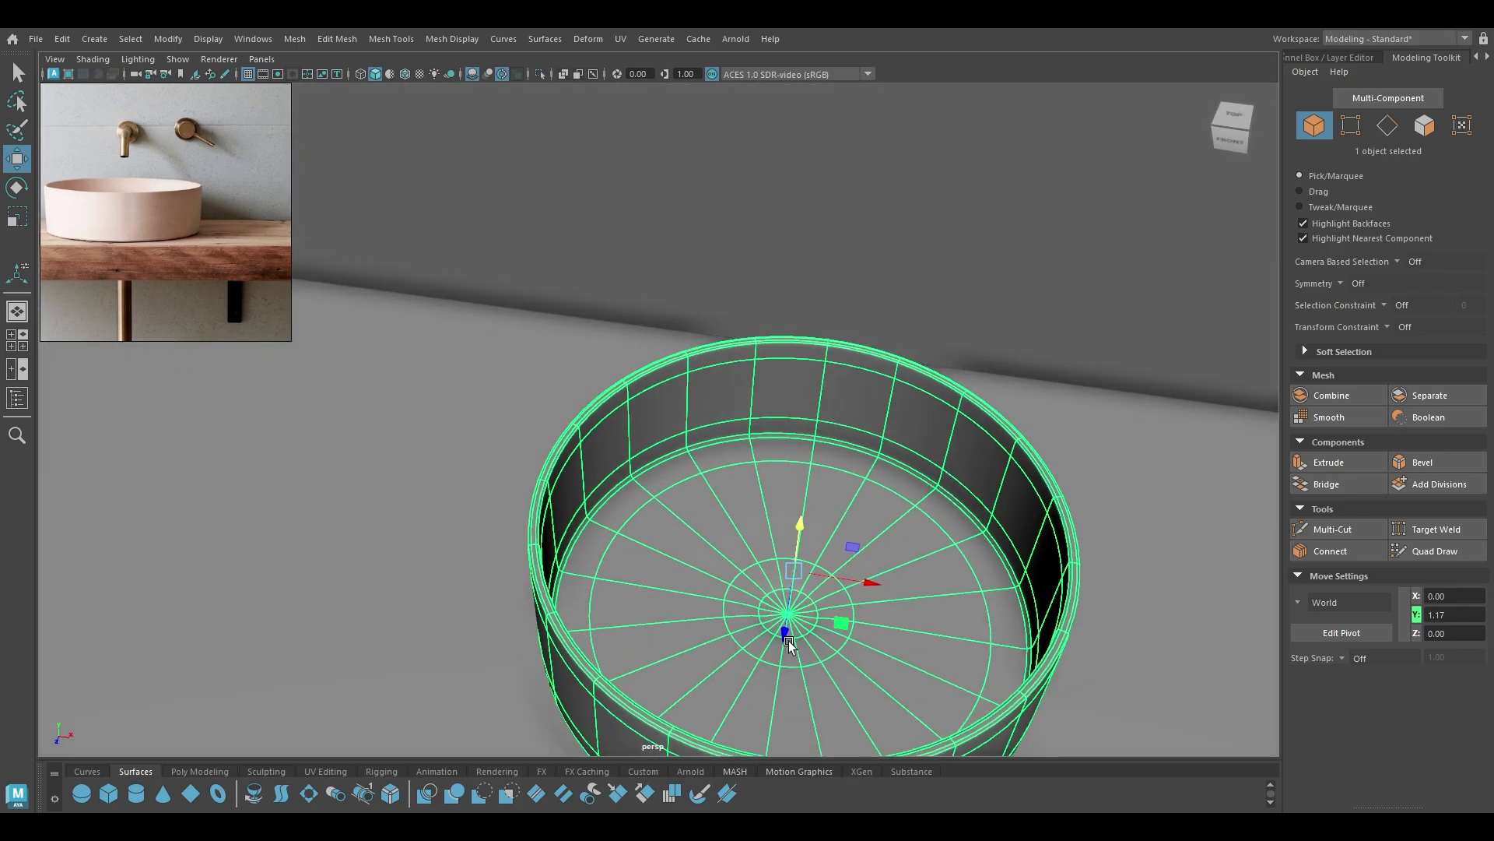
alt+right_drag(732, 658, 819, 661)
alt+middle_drag(759, 529, 698, 493)
right_click(698, 492)
right_drag(697, 493, 697, 327)
double_click(730, 478)
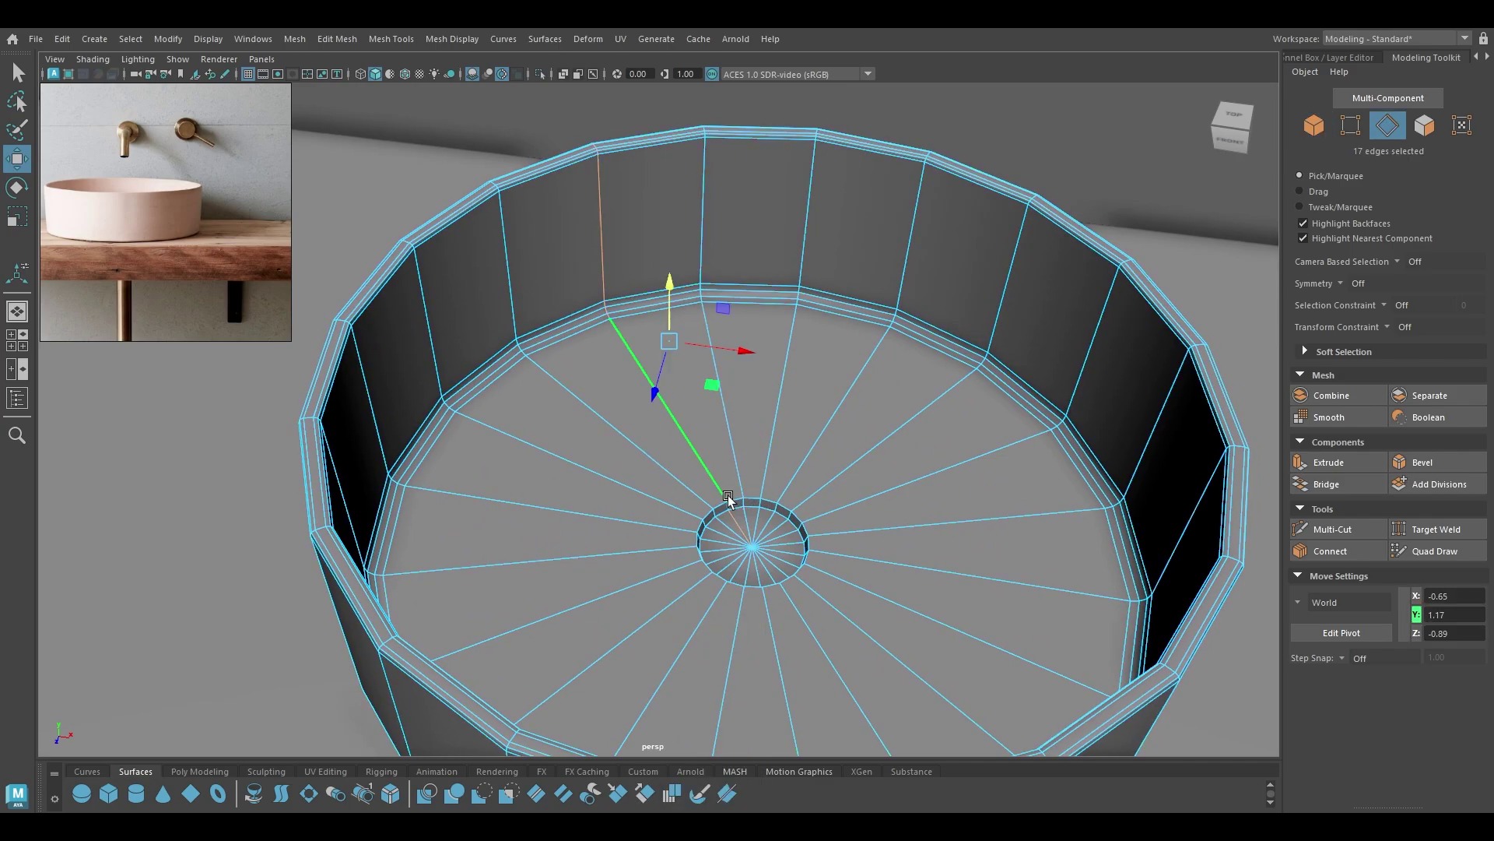
scroll(817, 732, up, 3)
scroll(818, 732, up, 1)
double_click(848, 622)
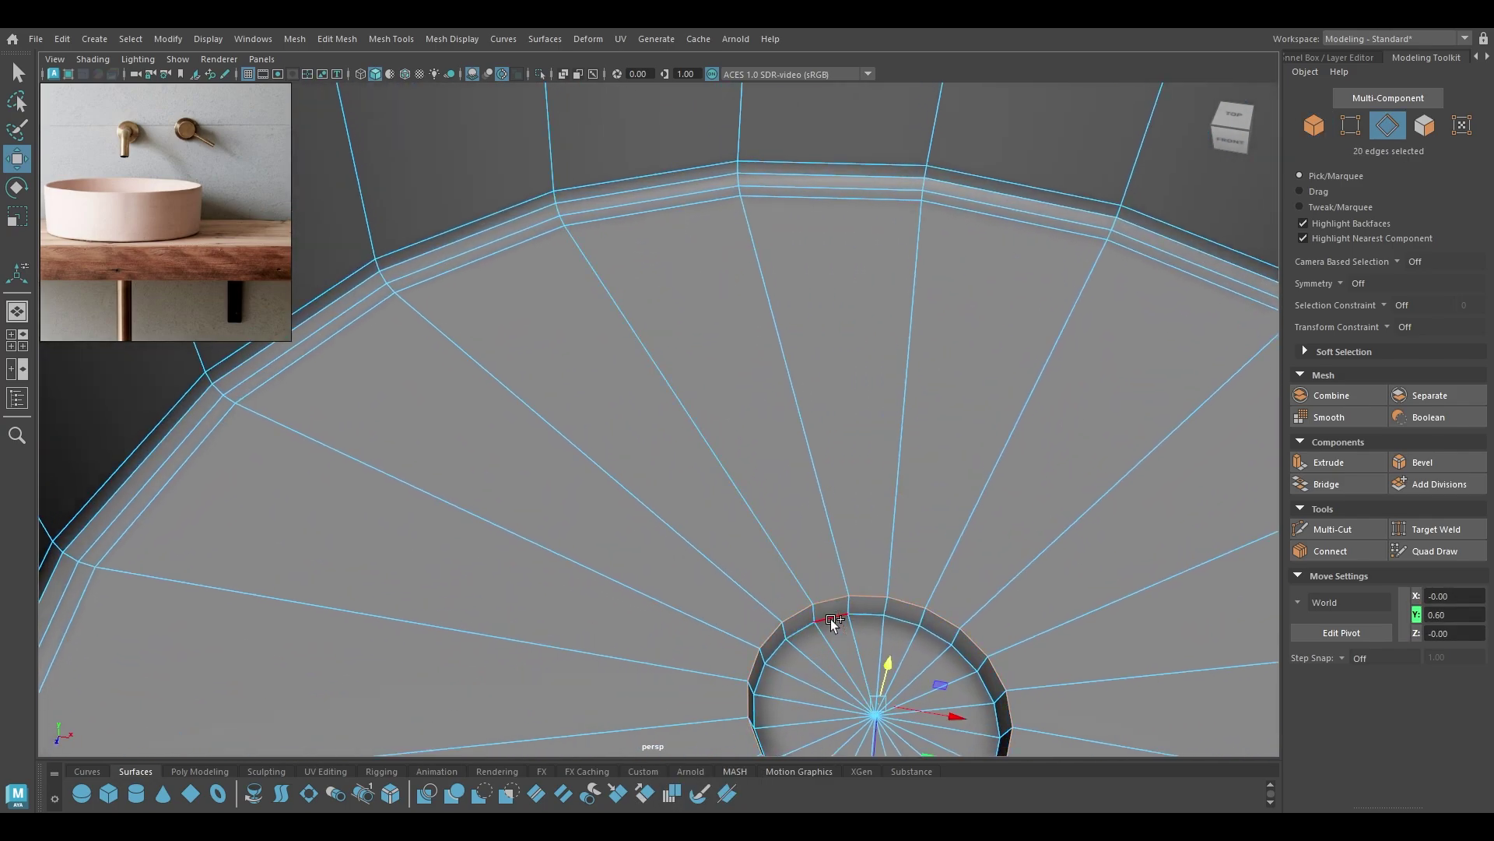
key(ctrl+b)
drag(845, 583, 921, 601)
key(w)
Return to object mode and preview the basin with smooth mesh to check its drain recess.
scroll(768, 534, down, 3)
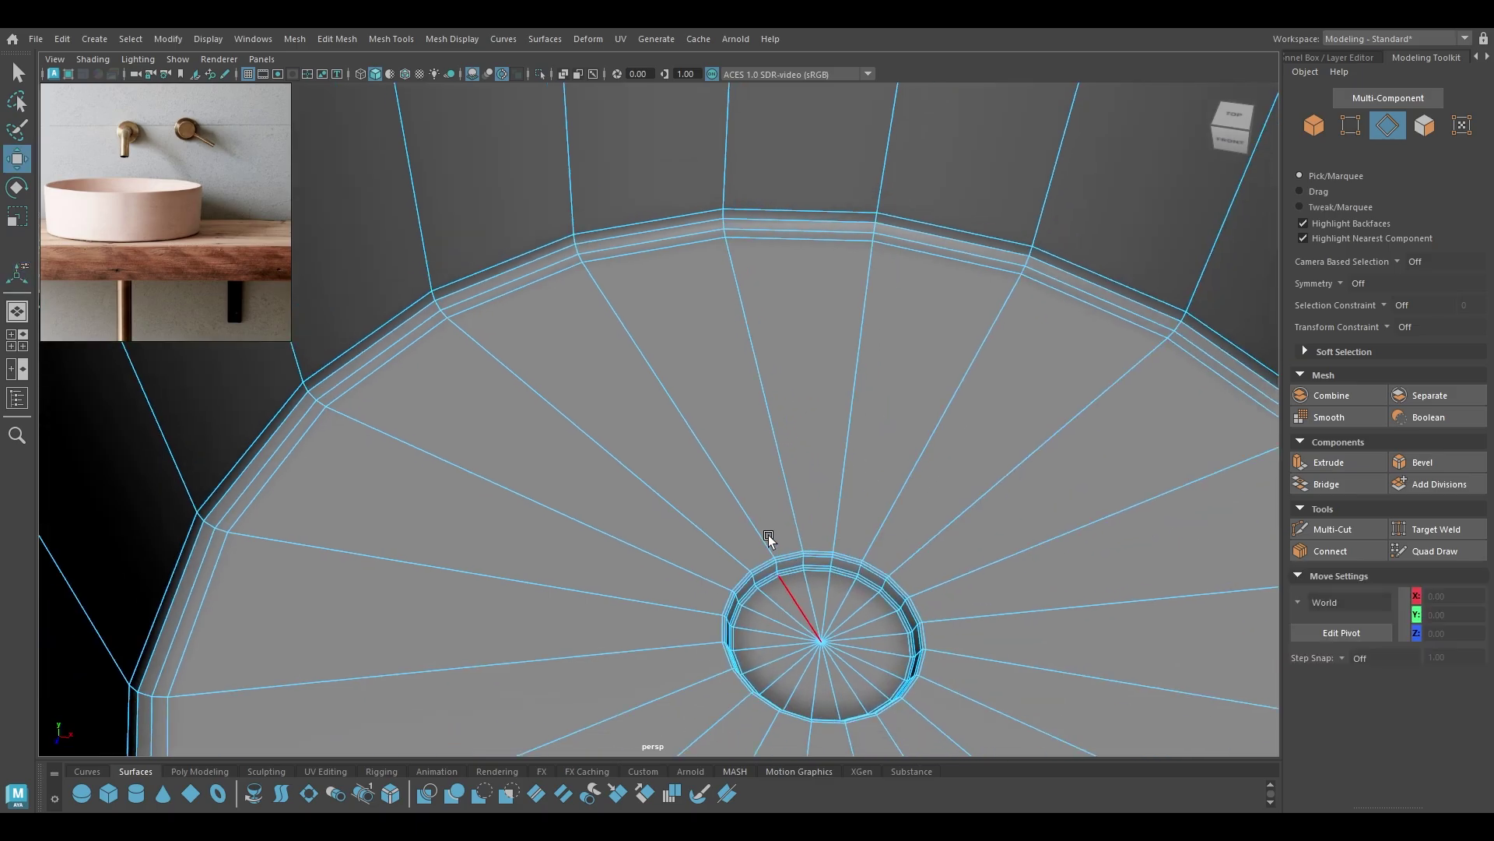
right_drag(761, 370, 820, 347)
key(3)
alt+right_drag(870, 497, 459, 468)
click(436, 572)
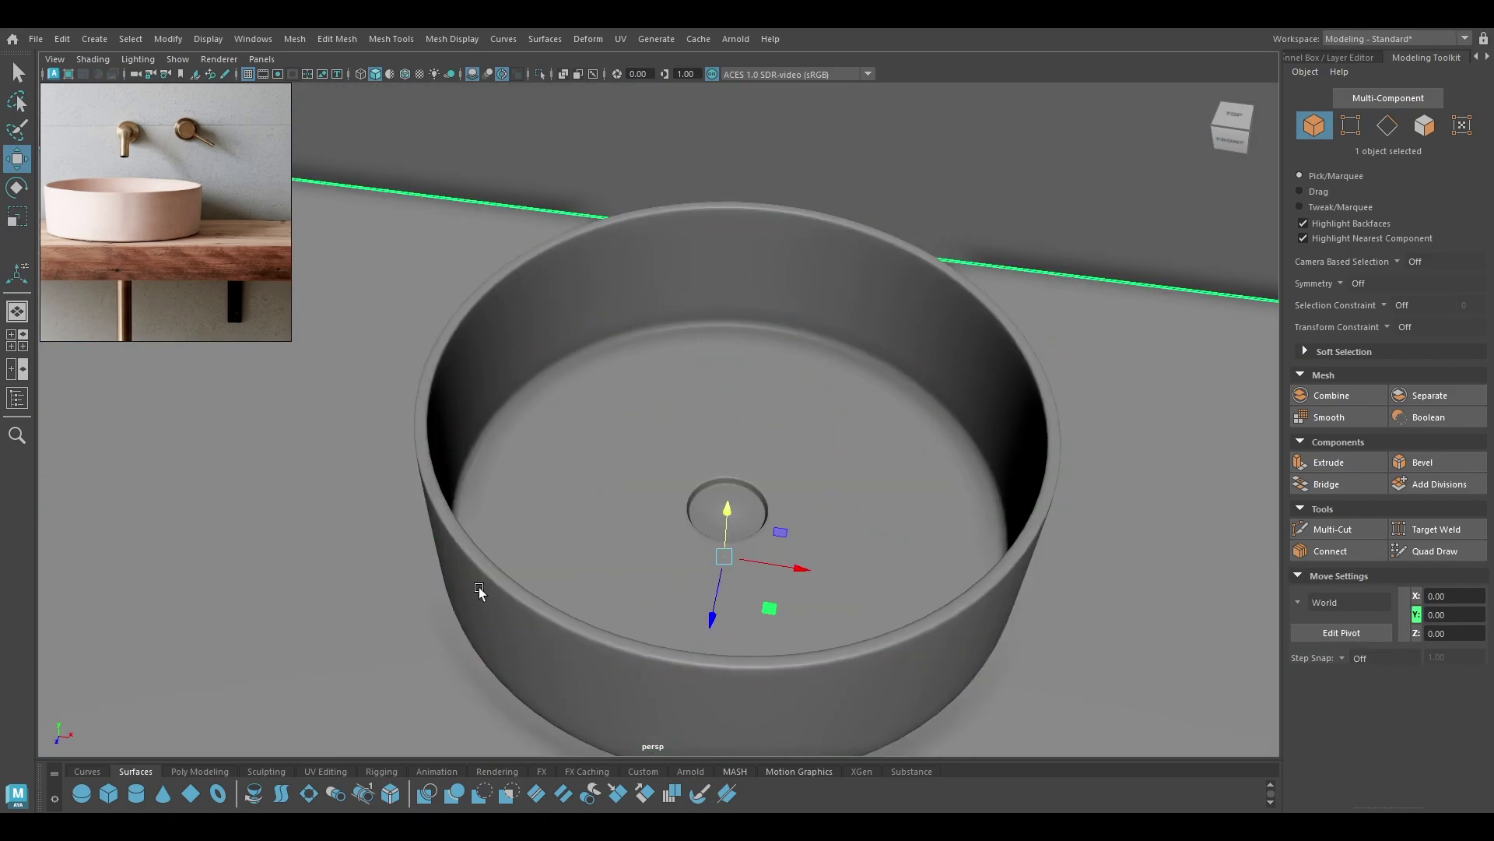
alt+drag(479, 586, 543, 610)
alt+right_drag(543, 610, 841, 591)
alt+drag(841, 592, 860, 579)
scroll(778, 561, up, 3)
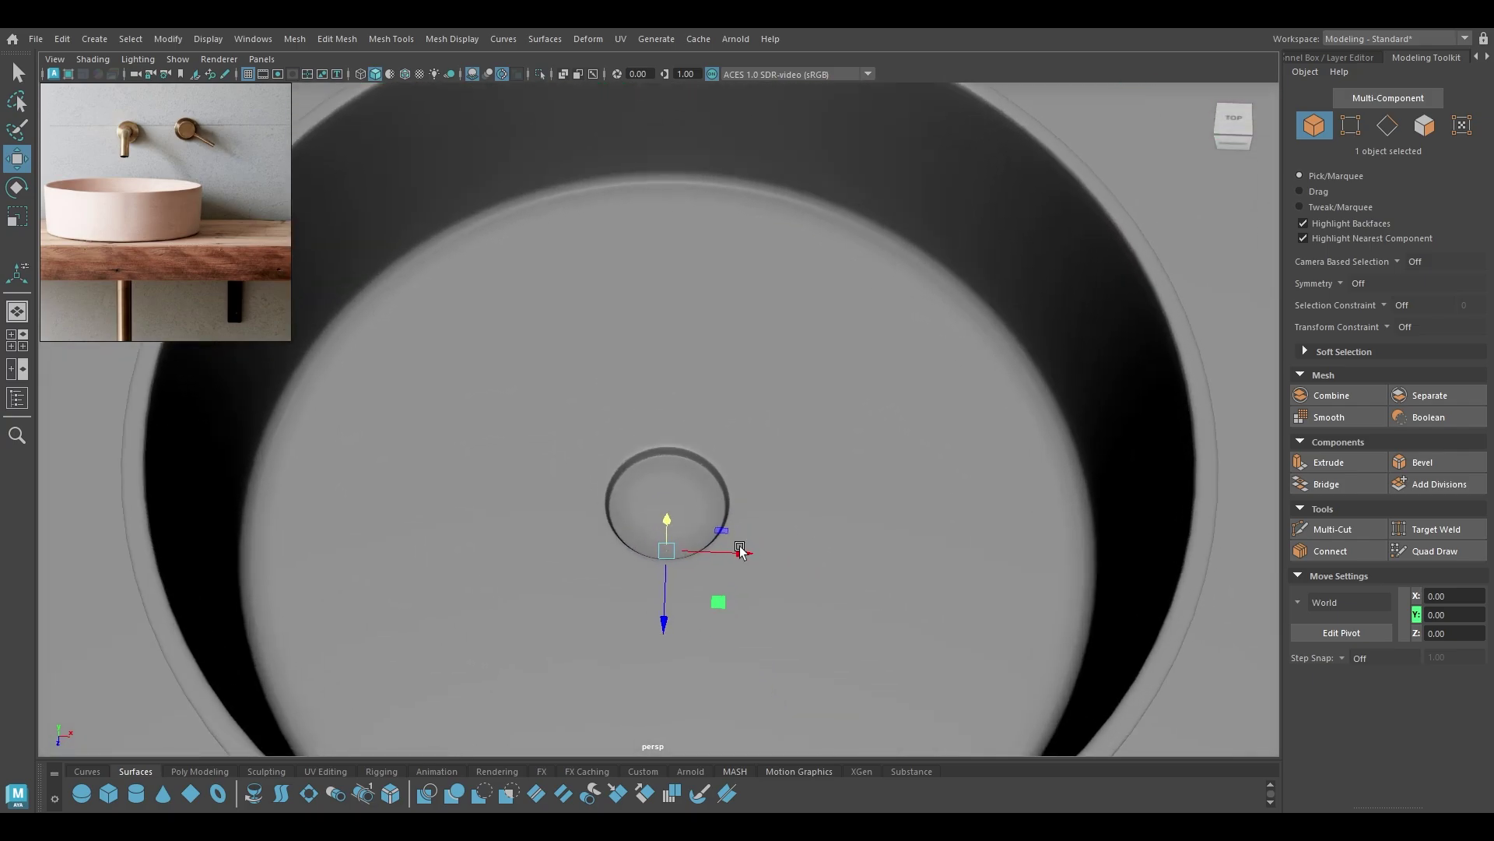
Turn off the basin's smooth preview, examine the edges around the drain recess, and return to object mode.
click(729, 517)
key(1)
alt+right_drag(690, 431, 790, 644)
alt+middle_drag(790, 644, 730, 460)
alt+right_drag(730, 460, 753, 568)
scroll(753, 572, up, 3)
scroll(737, 534, down, 6)
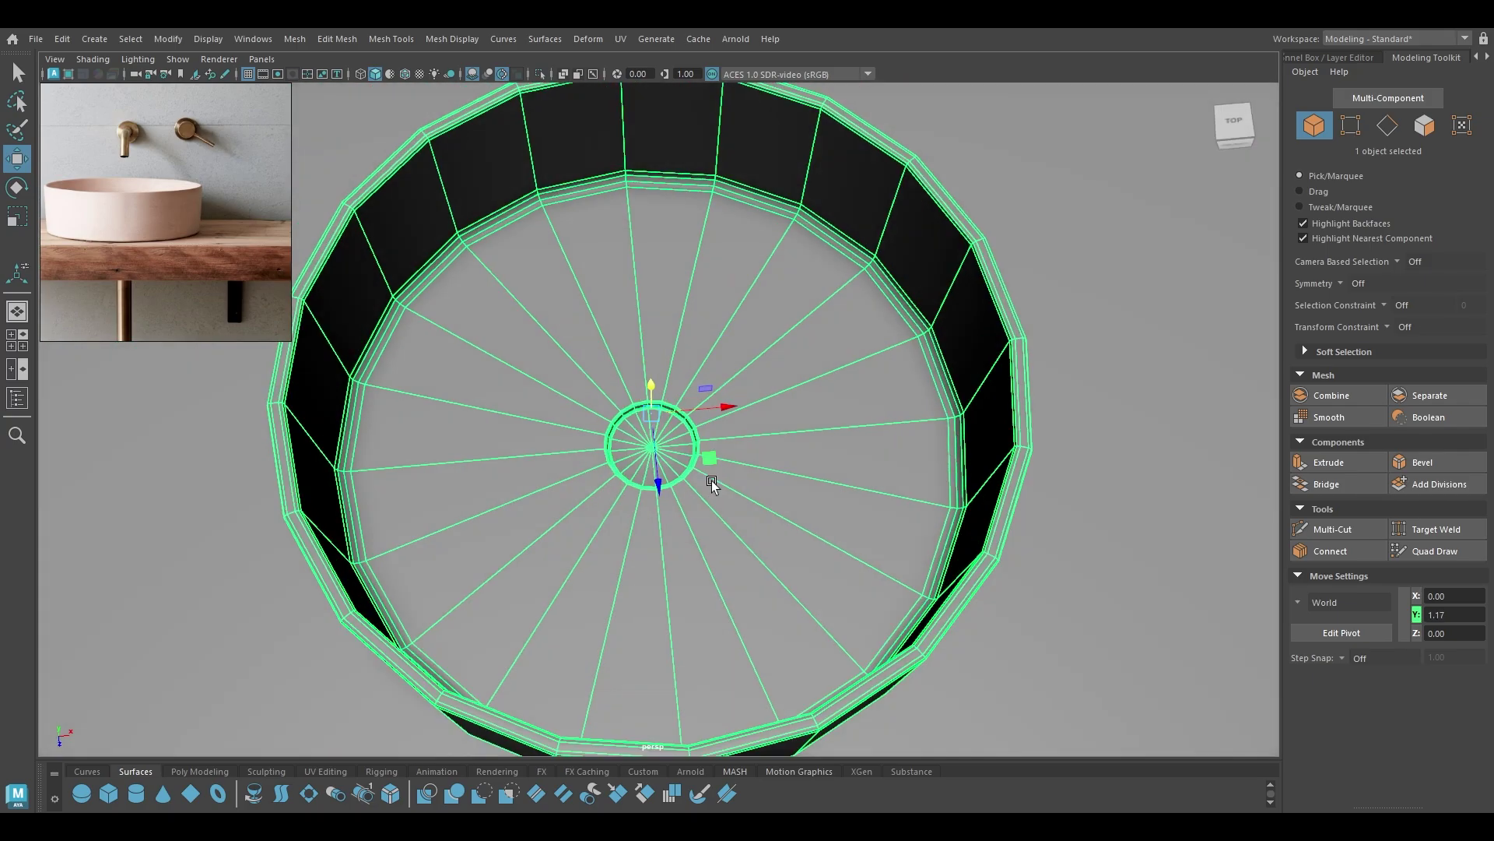
alt+drag(667, 615, 670, 544)
alt+right_drag(669, 544, 646, 456)
alt+drag(646, 455, 577, 431)
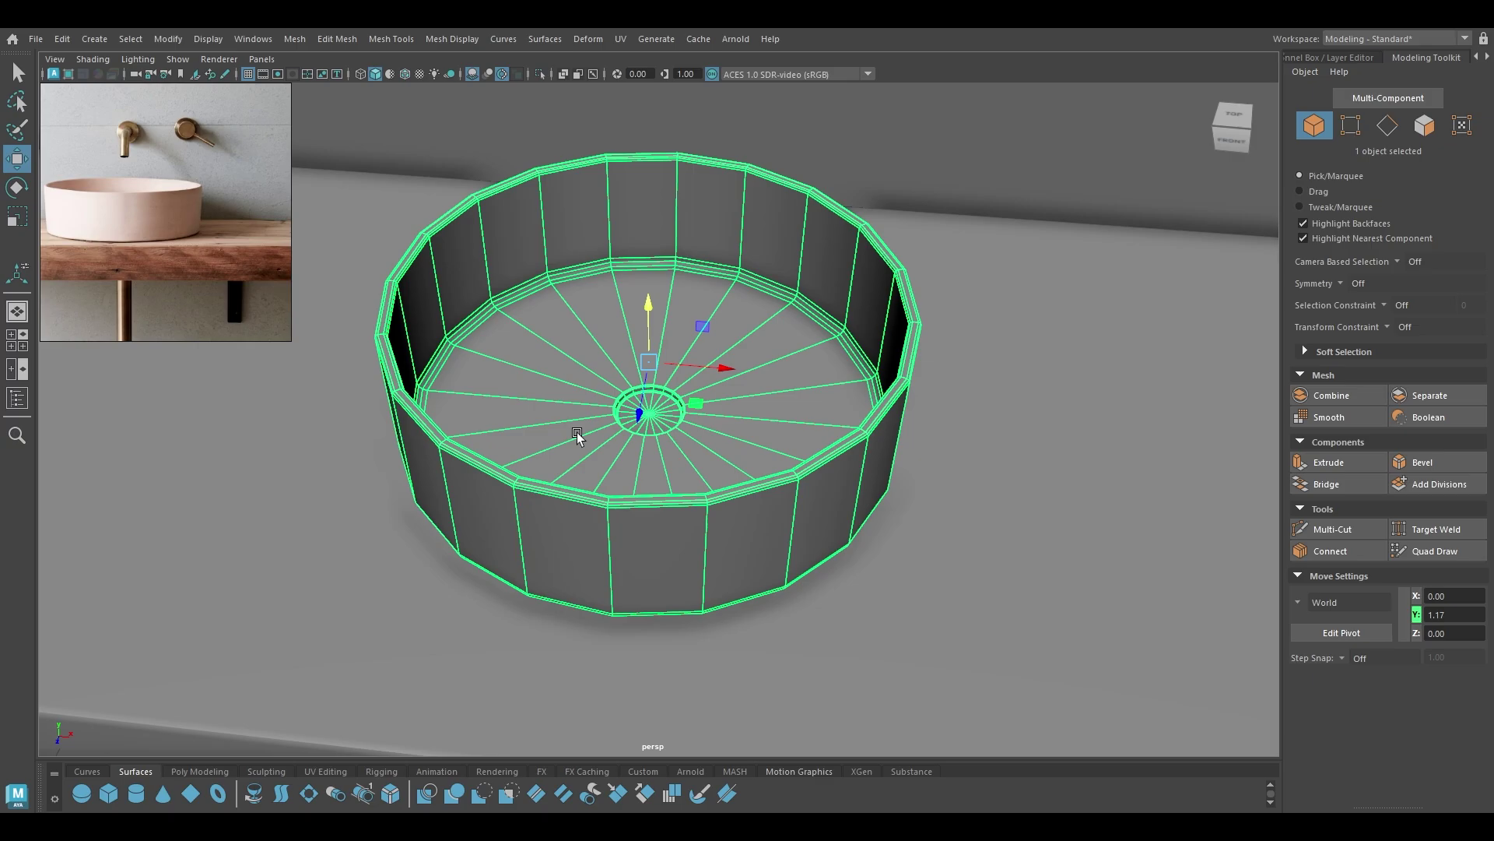
alt+right_drag(576, 432, 692, 556)
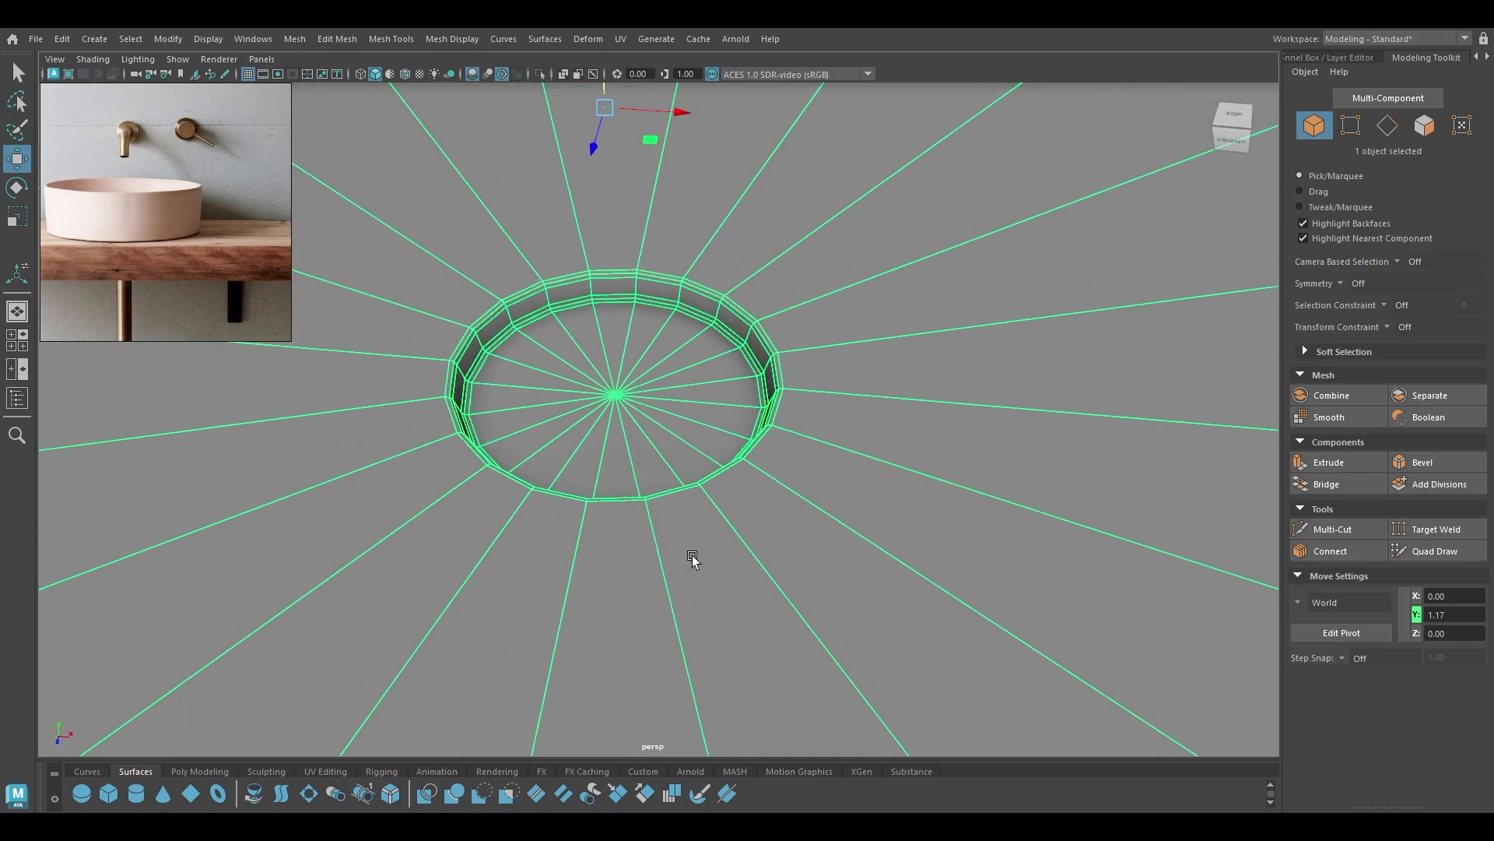
alt+drag(693, 556, 674, 498)
right_drag(674, 500, 670, 200)
click(673, 548)
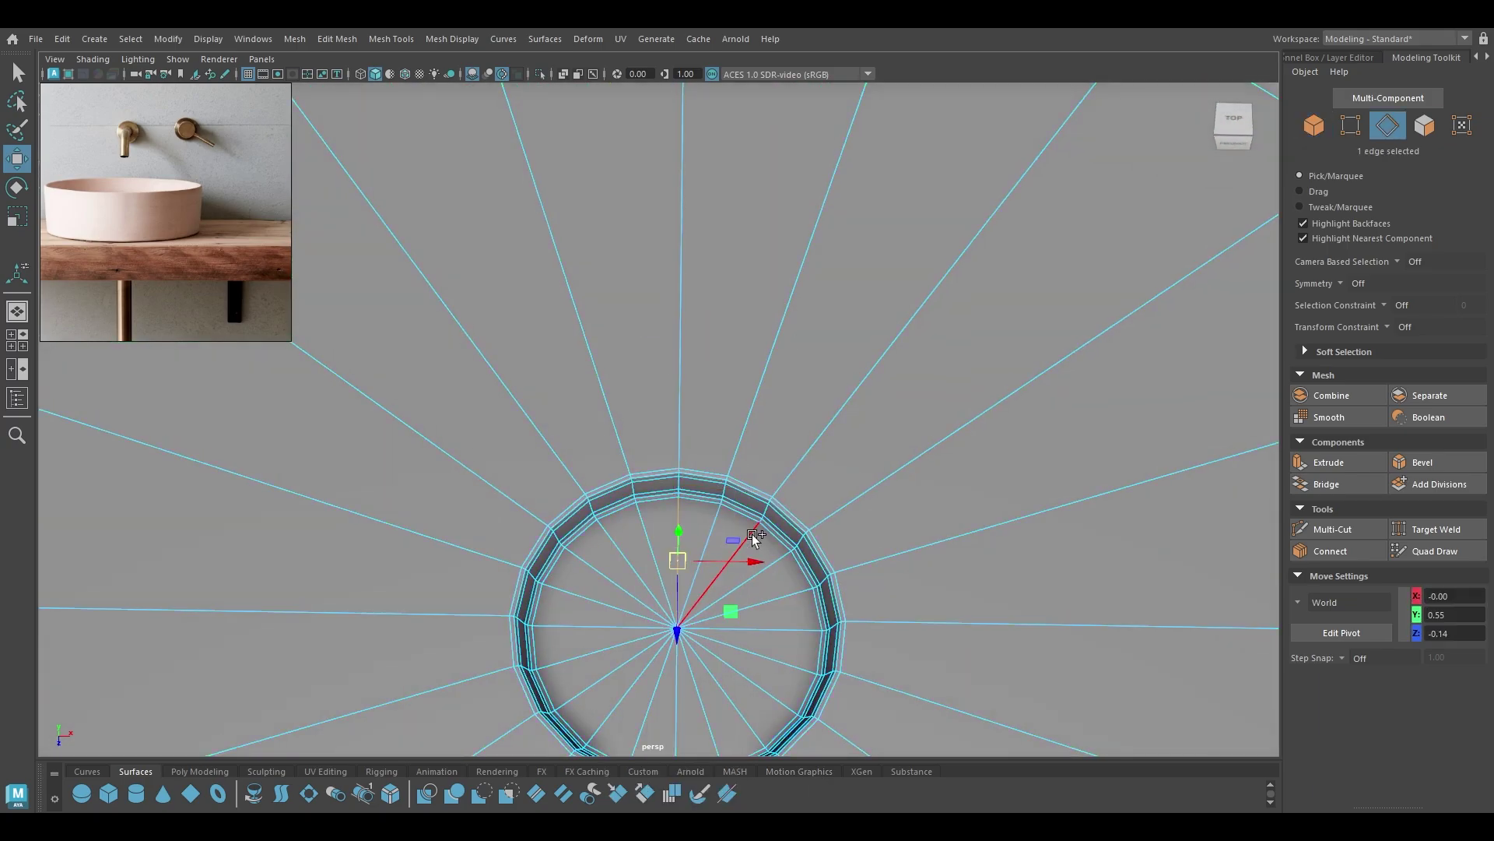
shift+click(753, 534)
right_drag(671, 523, 825, 439)
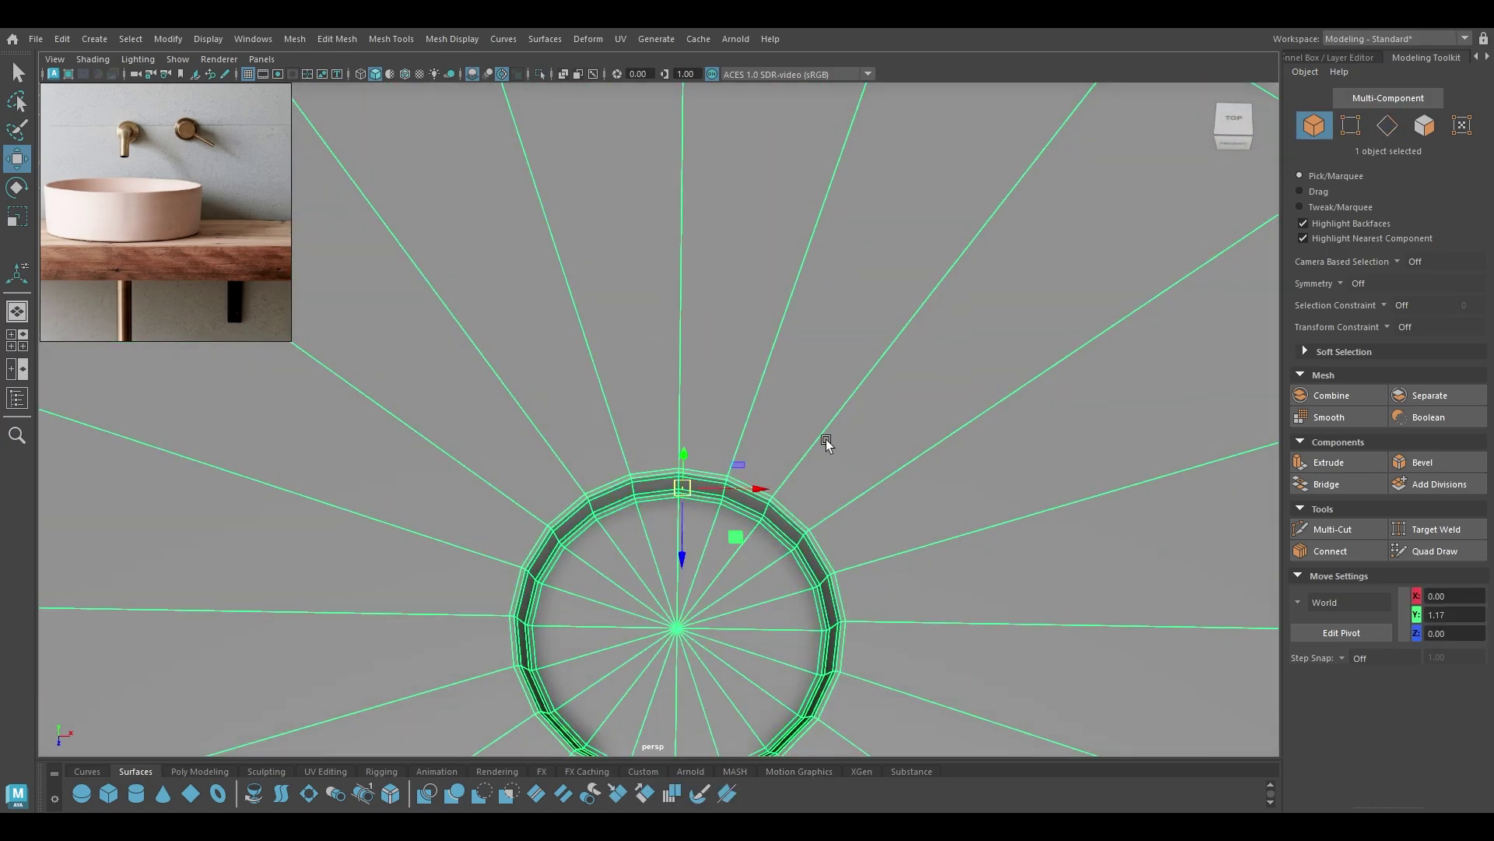
In the front view, raise the basin slightly to Y 1.18 to seat it on the countertop, and go back to the perspective view.
alt+drag(825, 439, 685, 267)
alt+right_drag(685, 267, 614, 186)
key(space)
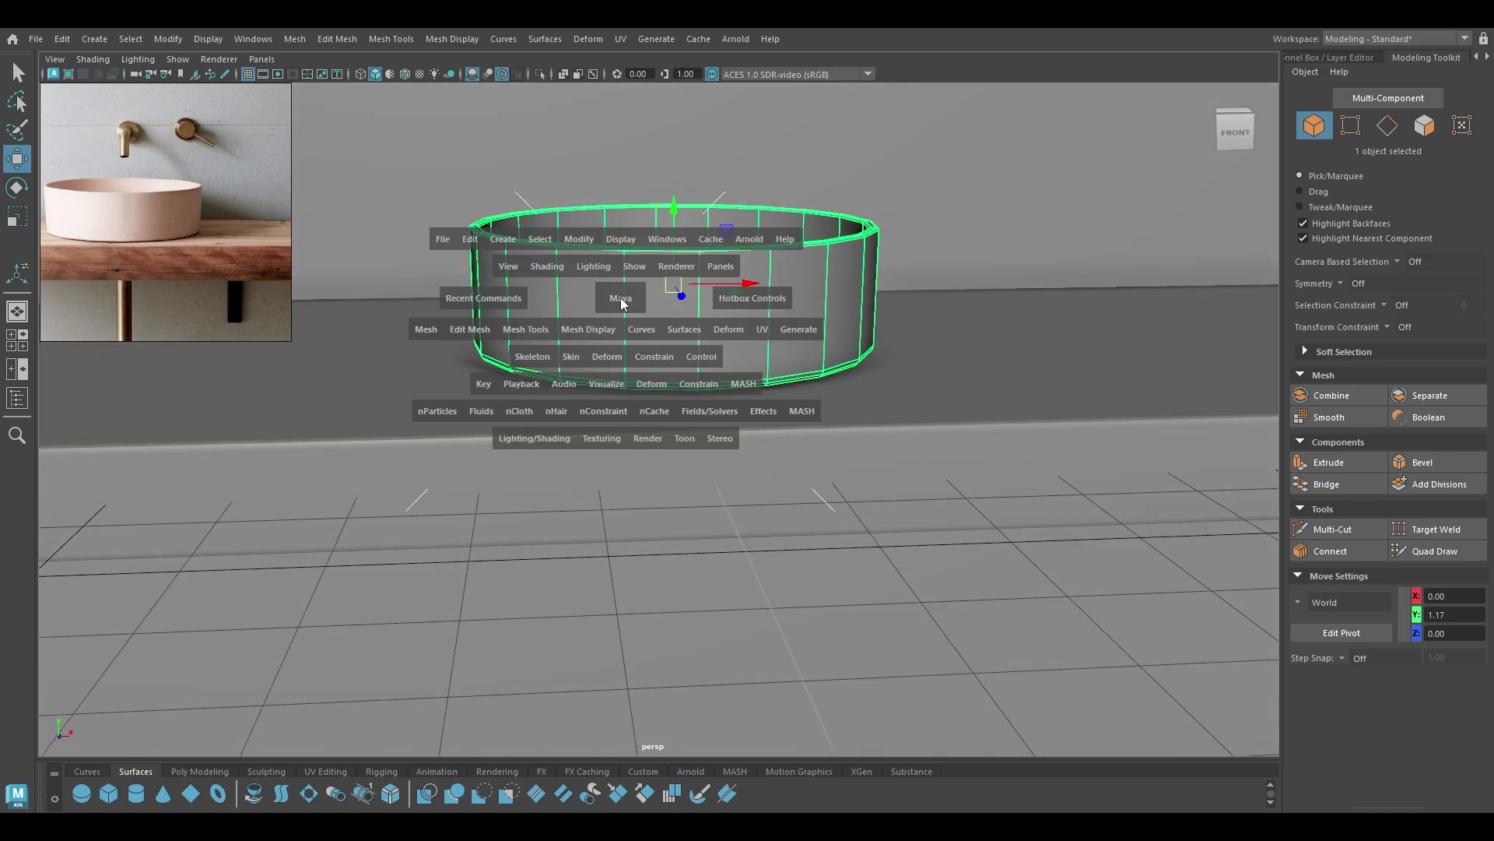
drag(621, 300, 621, 343)
alt+right_drag(634, 357, 913, 731)
alt+middle_drag(914, 731, 429, 379)
alt+right_drag(429, 379, 627, 677)
alt+middle_drag(527, 364, 315, 556)
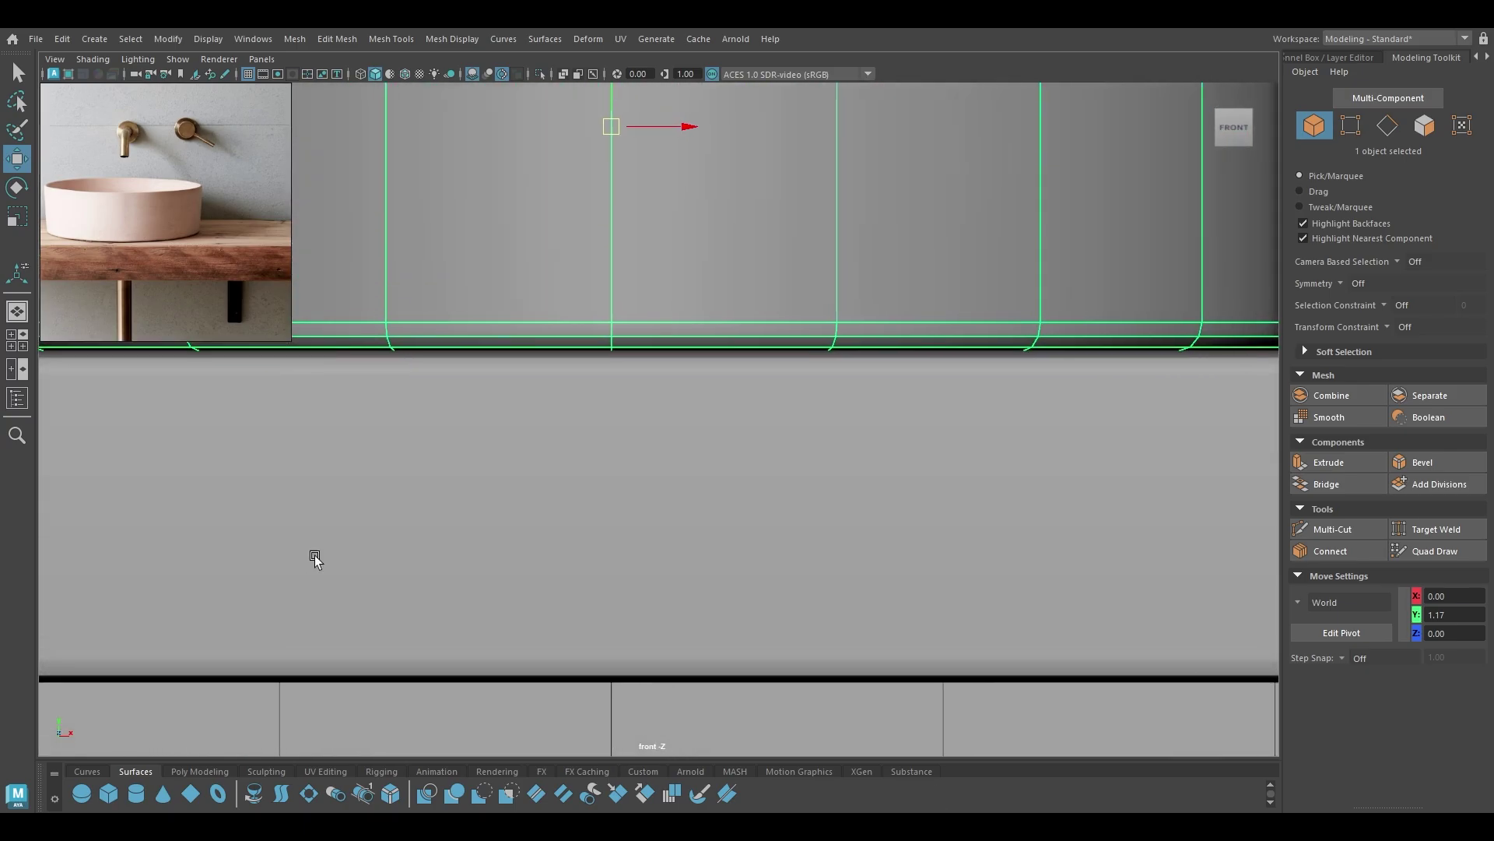
alt+middle_drag(724, 346, 769, 547)
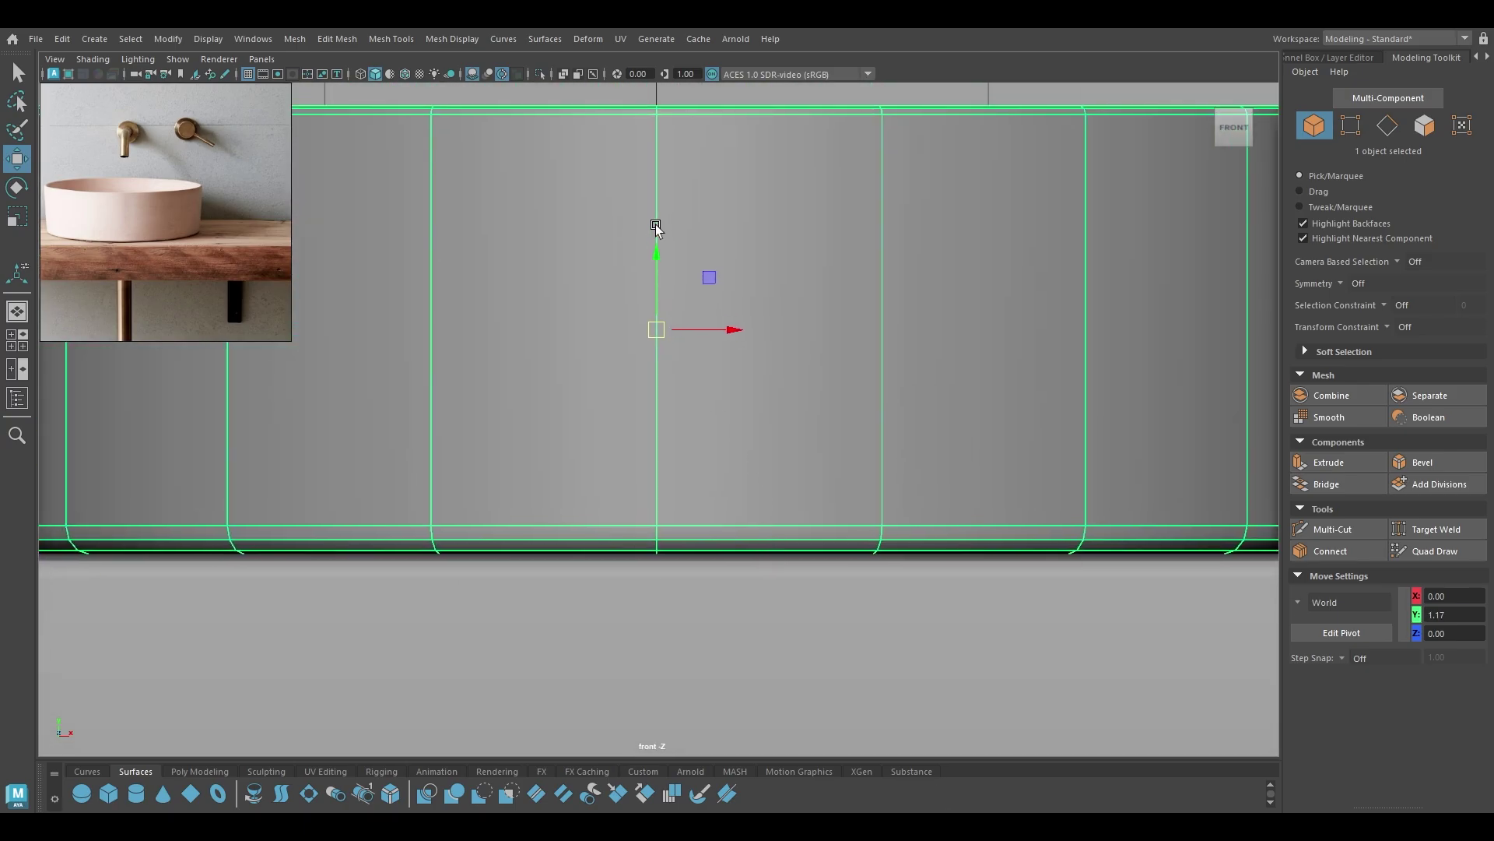
drag(658, 242, 660, 240)
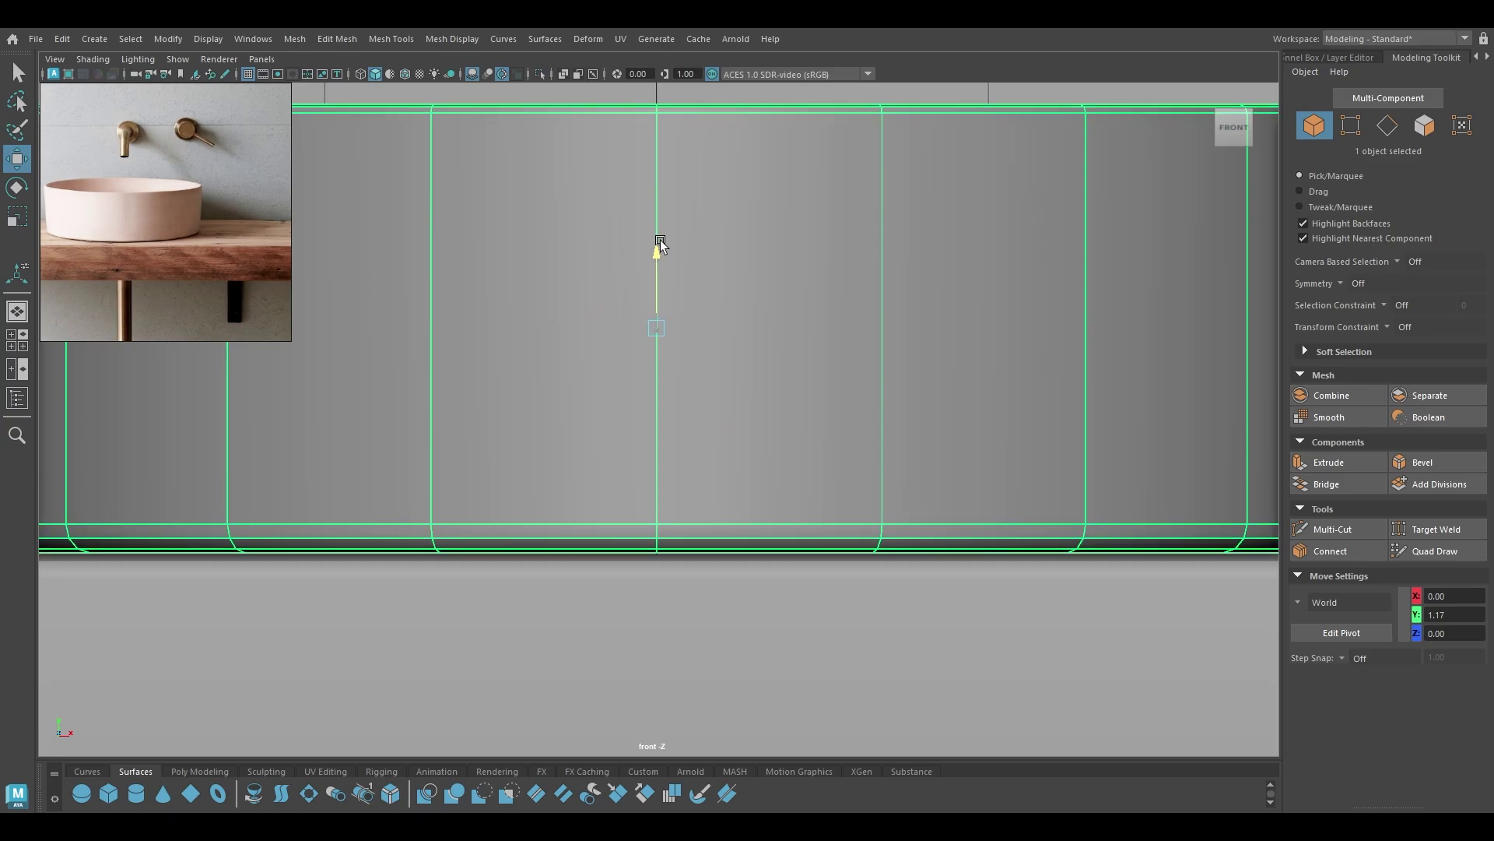
key(space)
key(space)
alt+right_drag(670, 260, 572, 235)
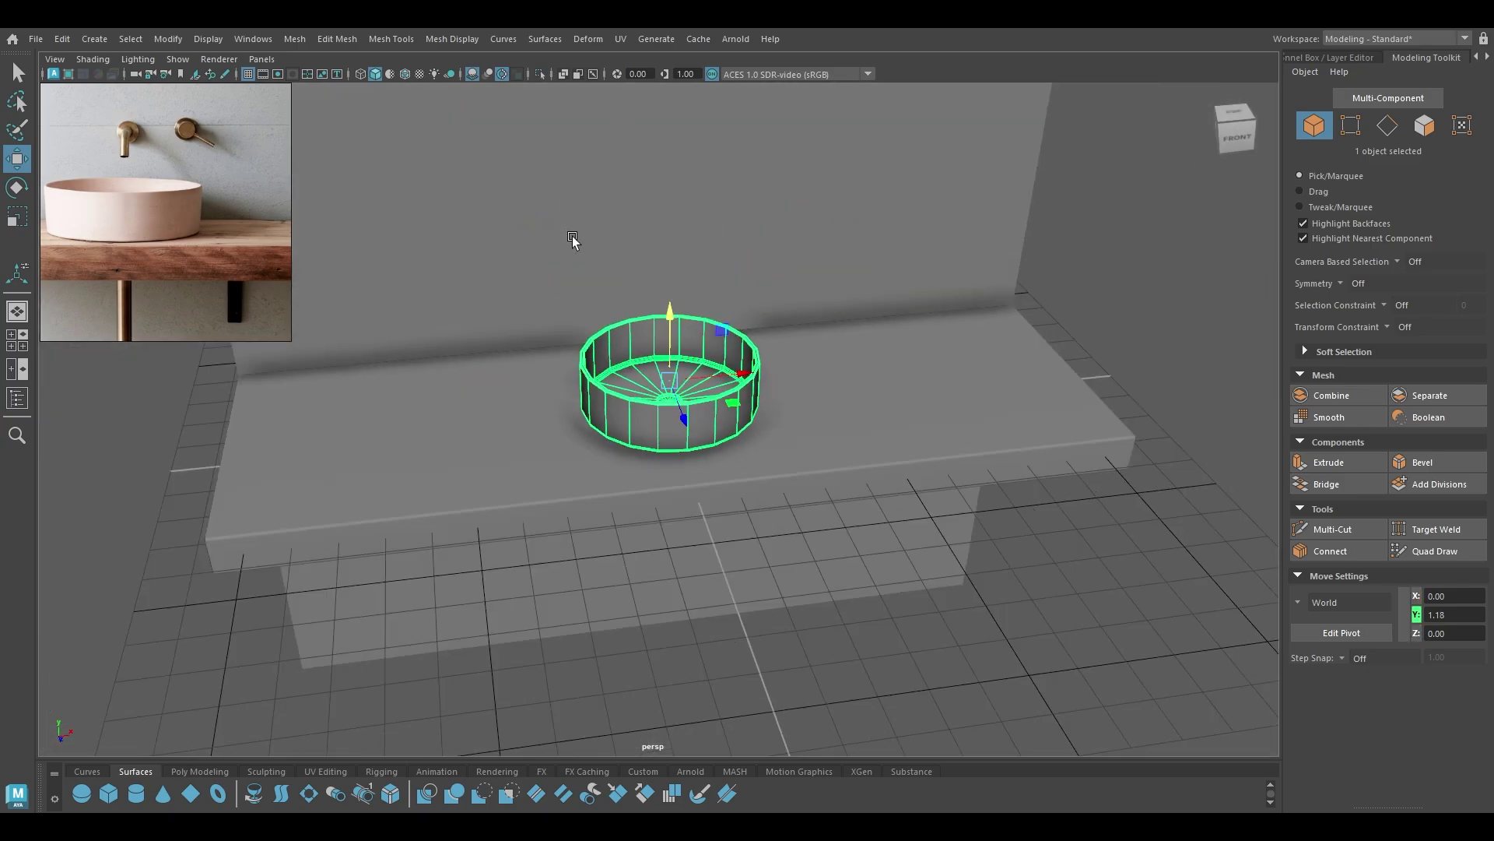
alt+drag(572, 236, 622, 245)
Move the basin along the countertop to X -1.22 and deselect it.
click(1133, 242)
alt+drag(1129, 247, 1007, 393)
alt+drag(731, 467, 783, 437)
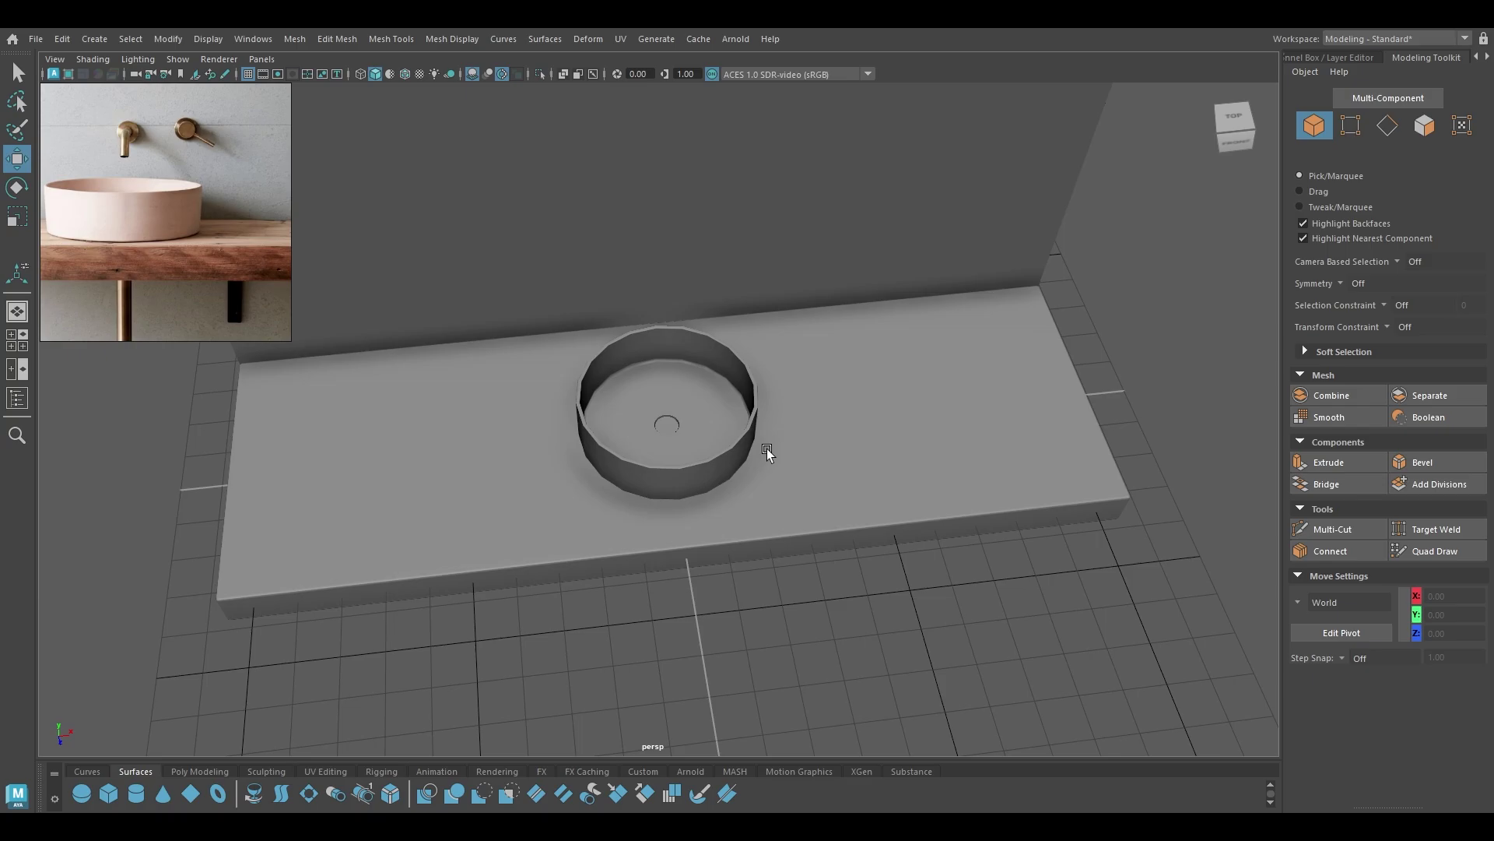
click(739, 424)
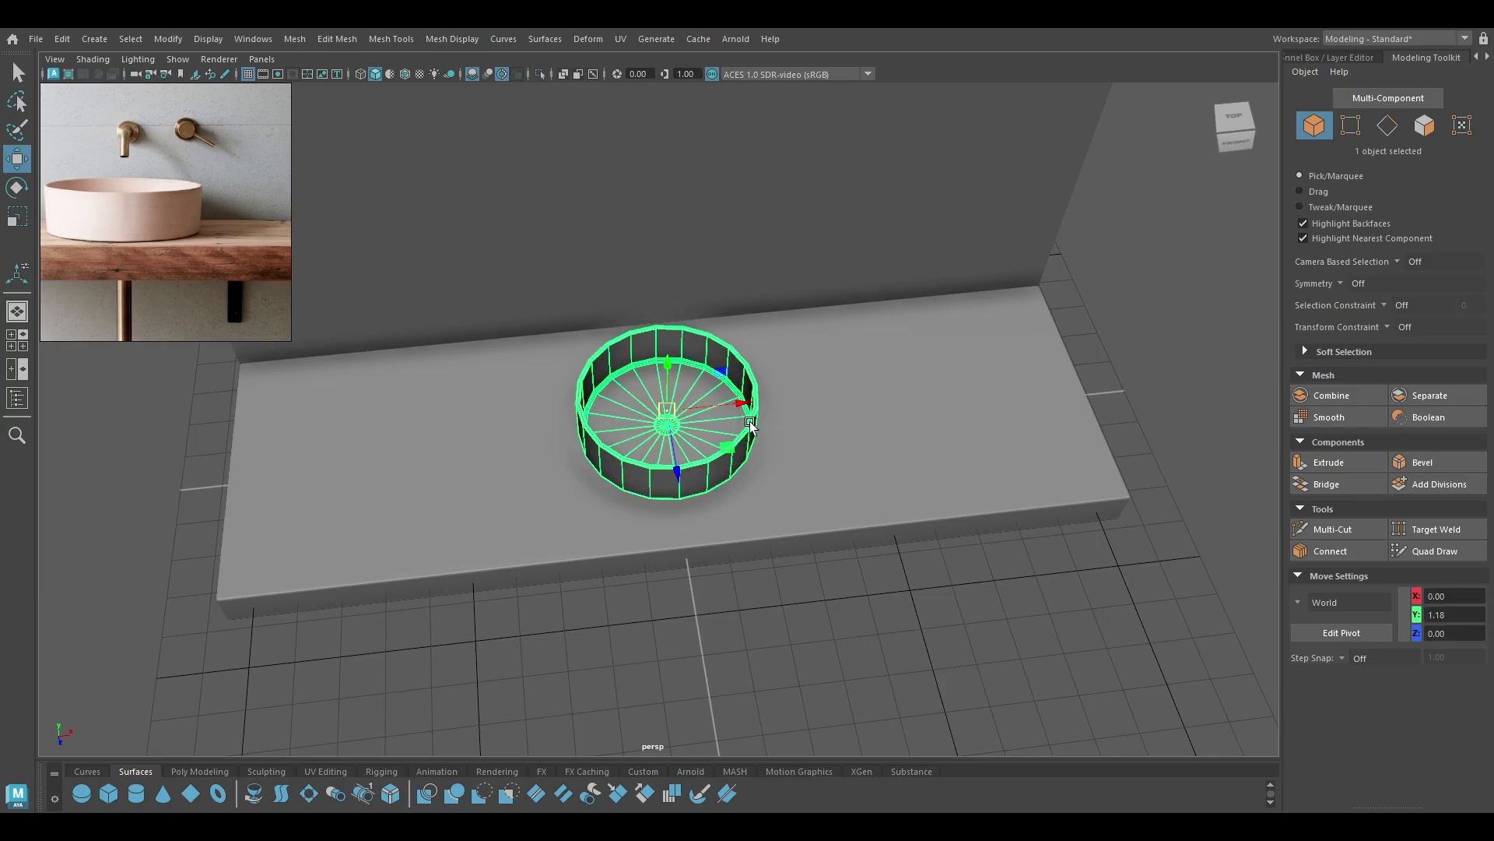
drag(733, 403, 676, 404)
click(1166, 376)
Turn on smooth mesh preview for the basin and inspect its placement and drain recess against the reference photo.
alt+drag(1166, 376, 1062, 395)
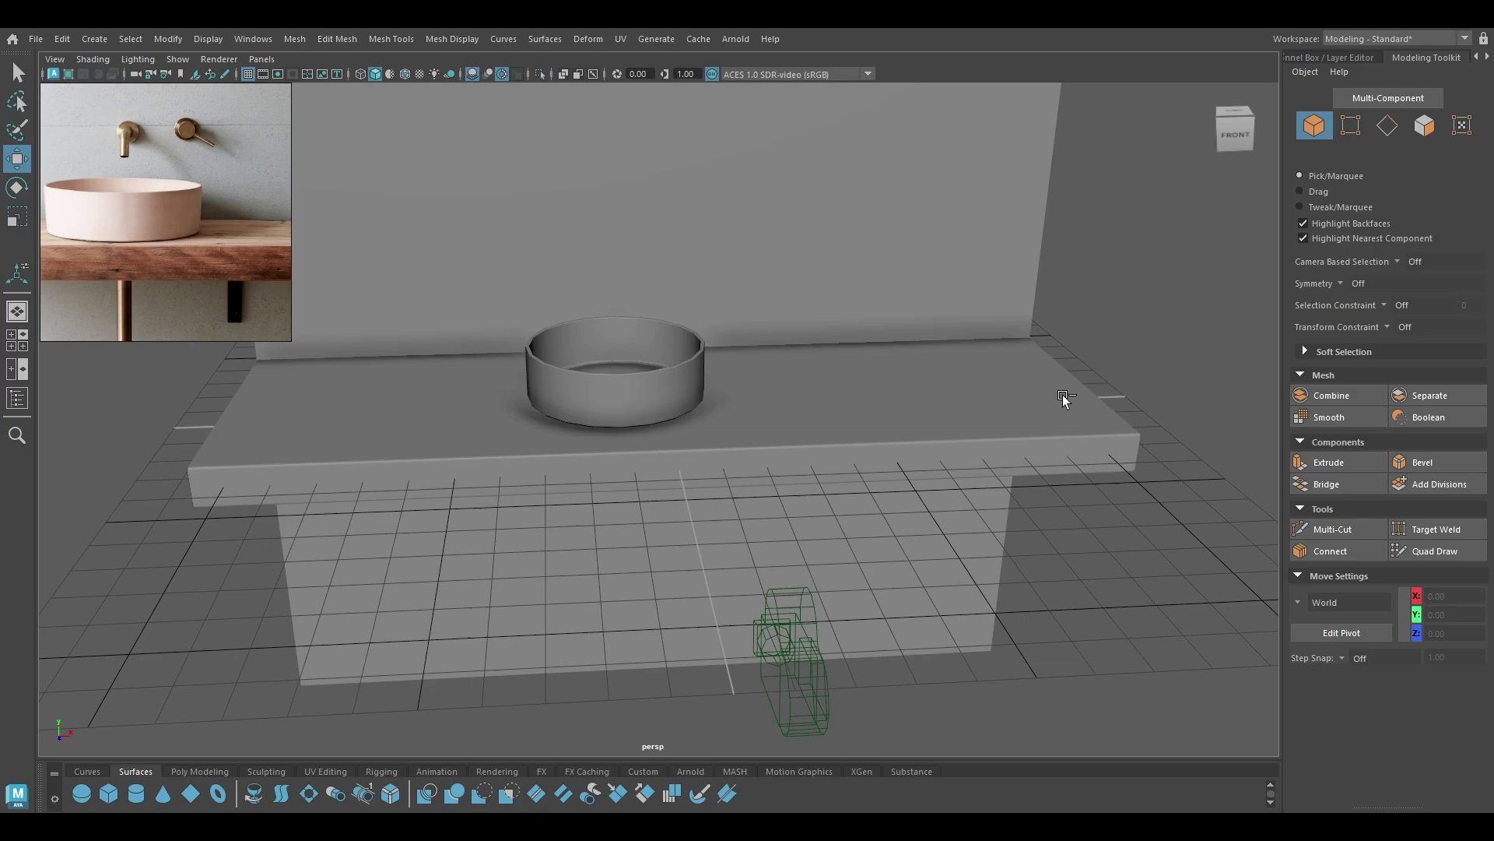
click(639, 386)
click(1188, 343)
alt+drag(1188, 343, 1174, 386)
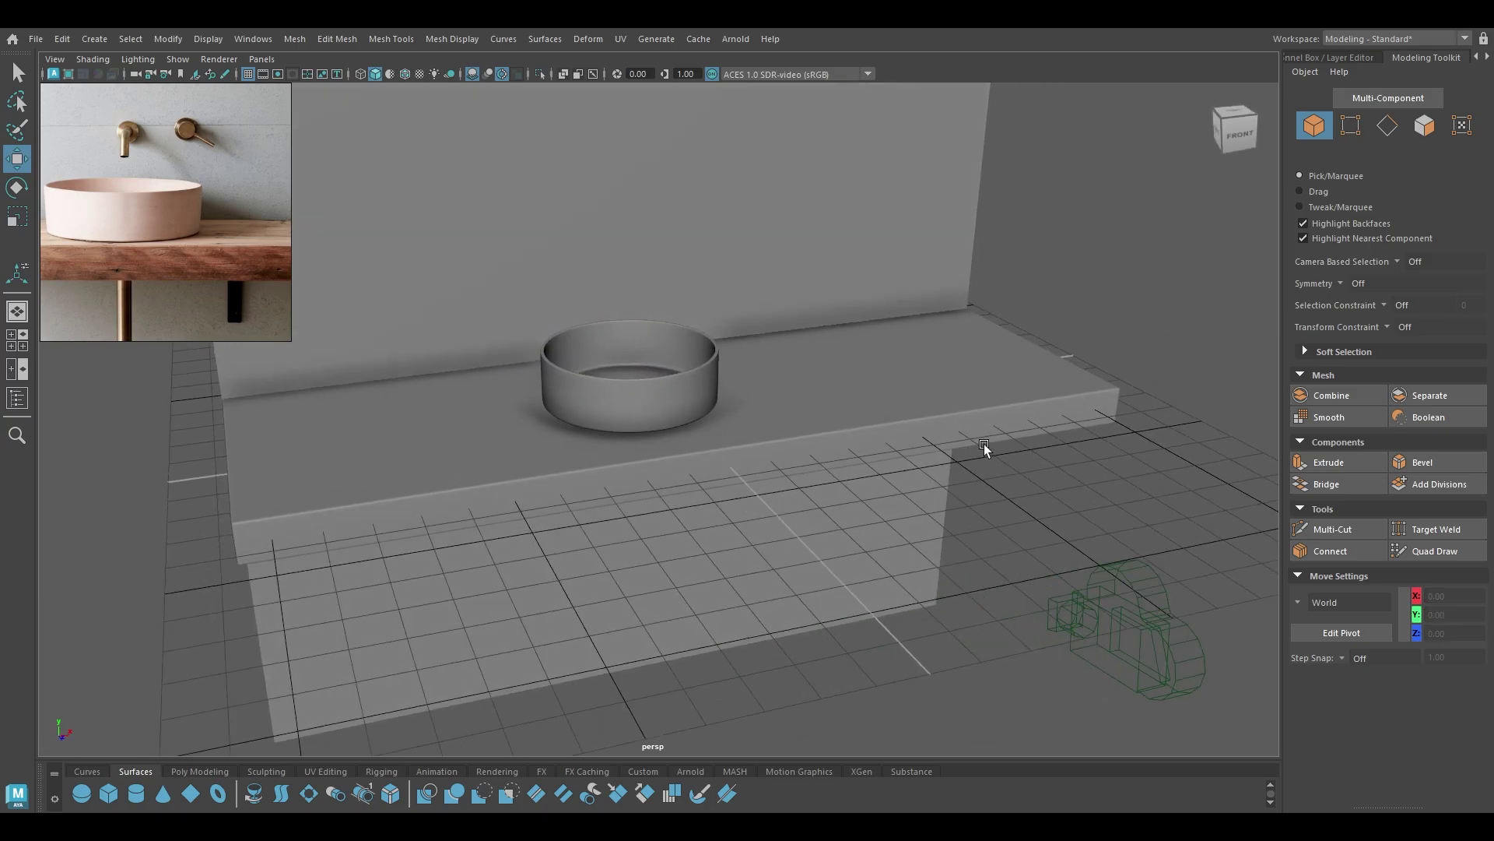
alt+drag(984, 443, 906, 512)
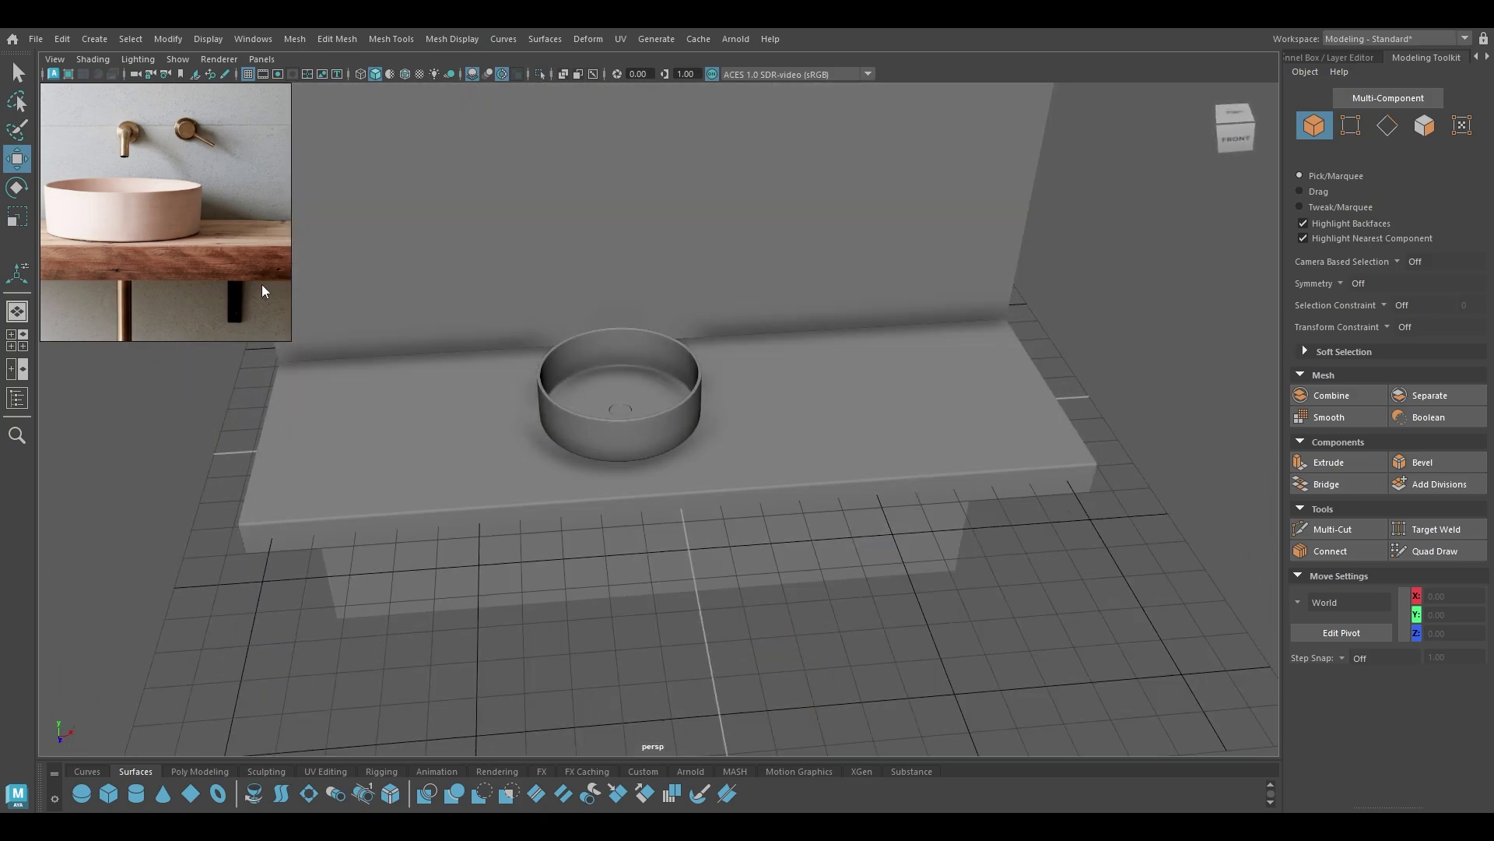
alt+drag(640, 436, 730, 502)
scroll(618, 474, up, 10)
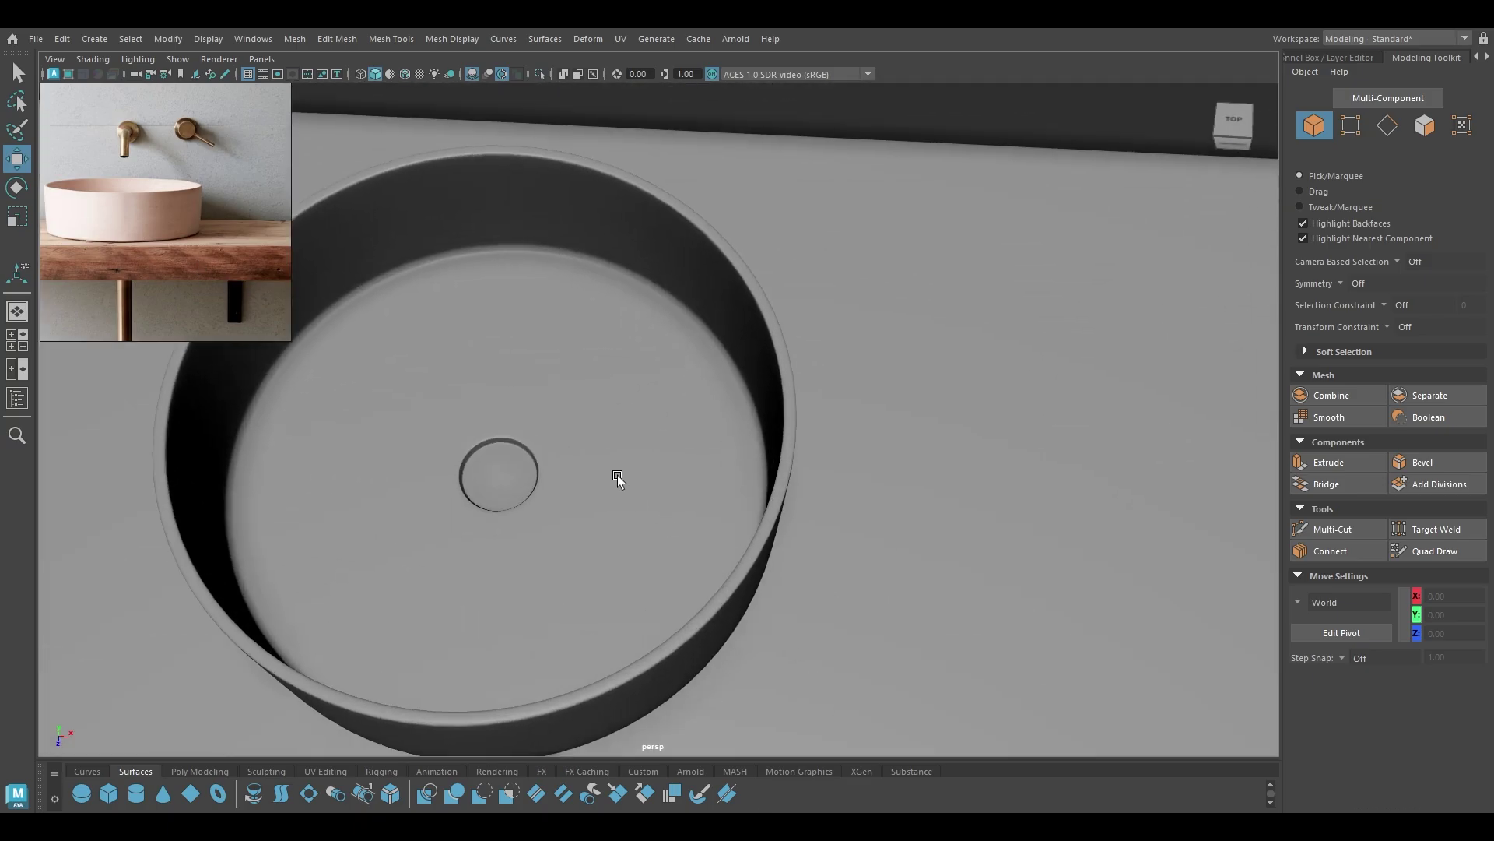
alt+middle_drag(545, 676, 734, 647)
Select the 20 faces of the drain recess floor and duplicate them as a separate object.
click(655, 469)
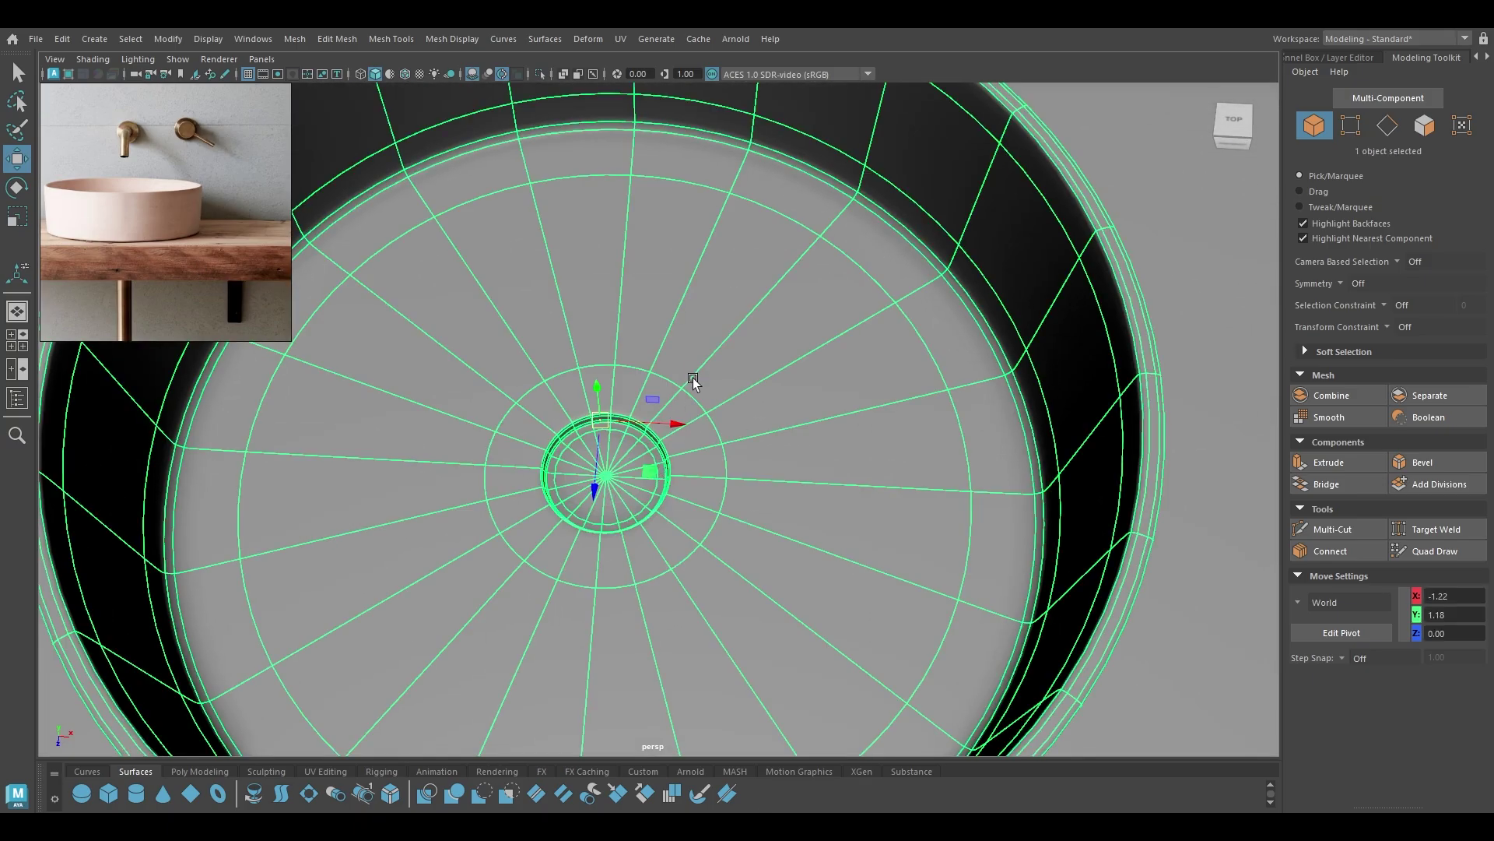
right_drag(693, 377, 647, 453)
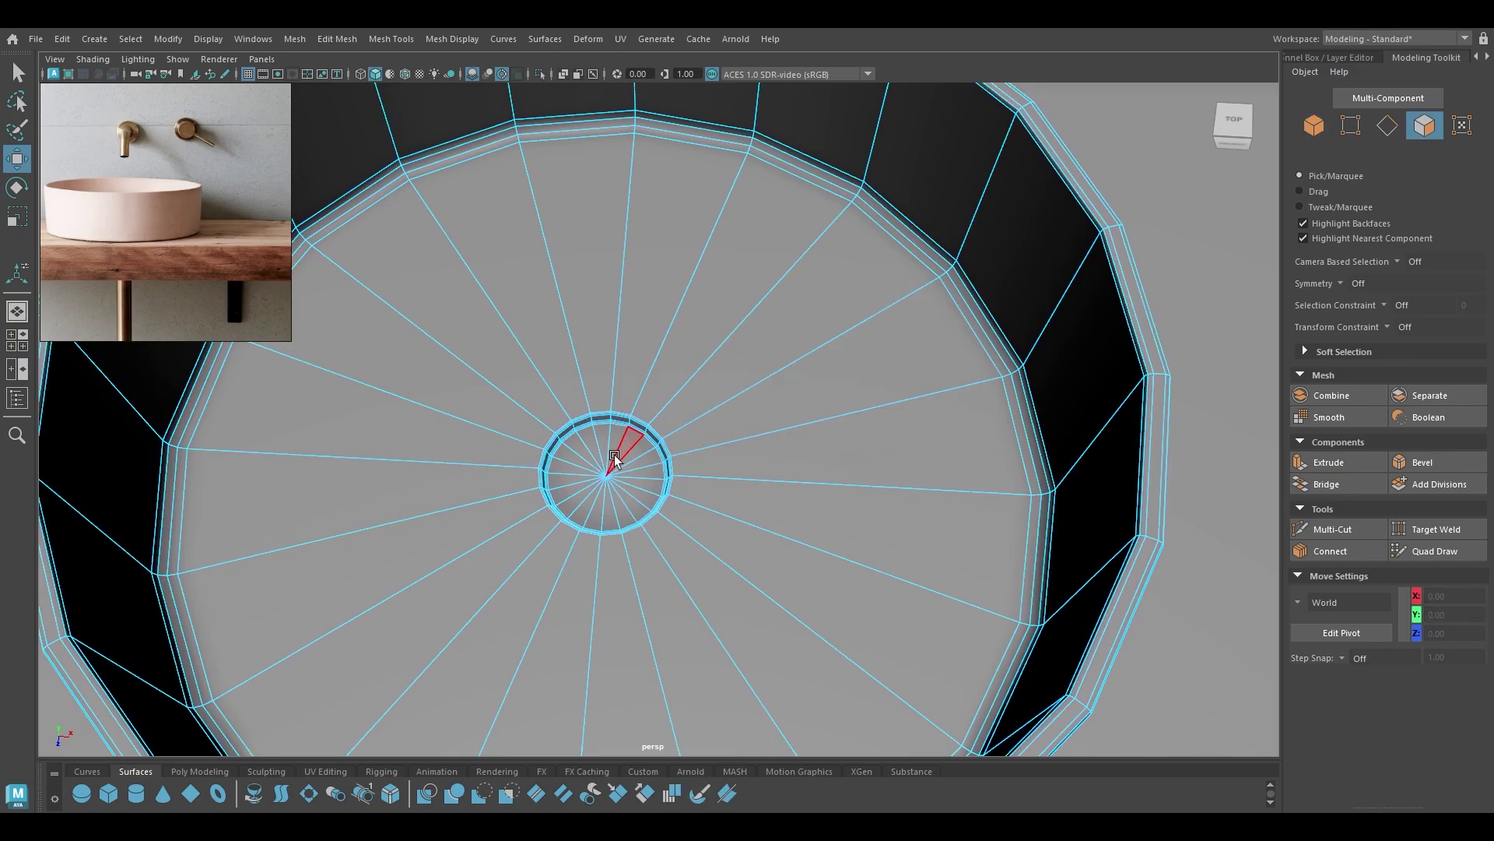
scroll(615, 459, up, 4)
mouse_move(619, 562)
mouse_down()
mouse_move(434, 634)
mouse_move(545, 596)
mouse_move(560, 610)
mouse_up()
scroll(526, 520, down, 2)
shift+right_drag(526, 519, 529, 520)
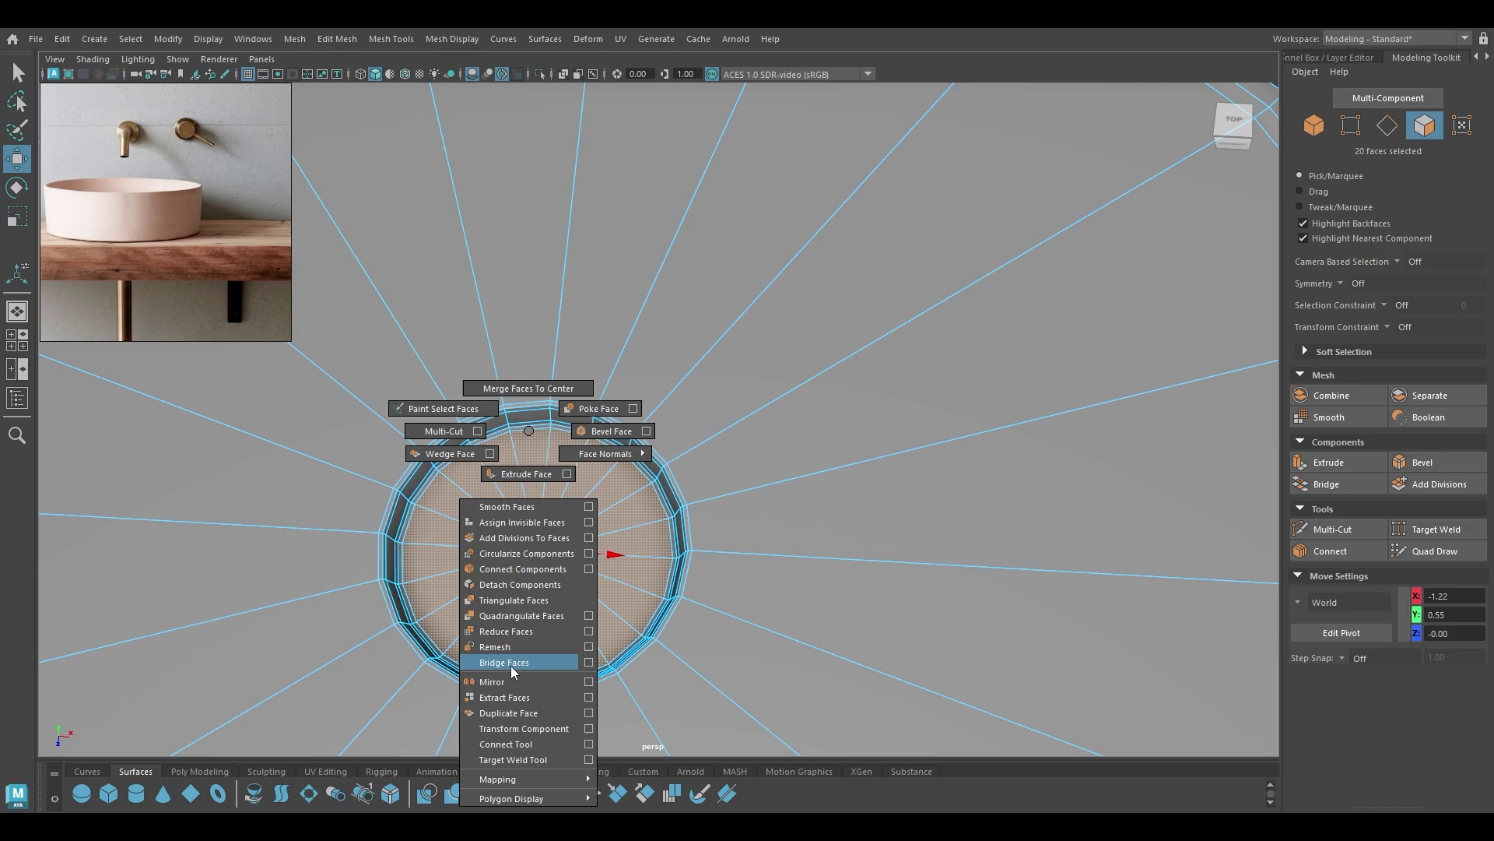
shift+right_drag(511, 665, 523, 728)
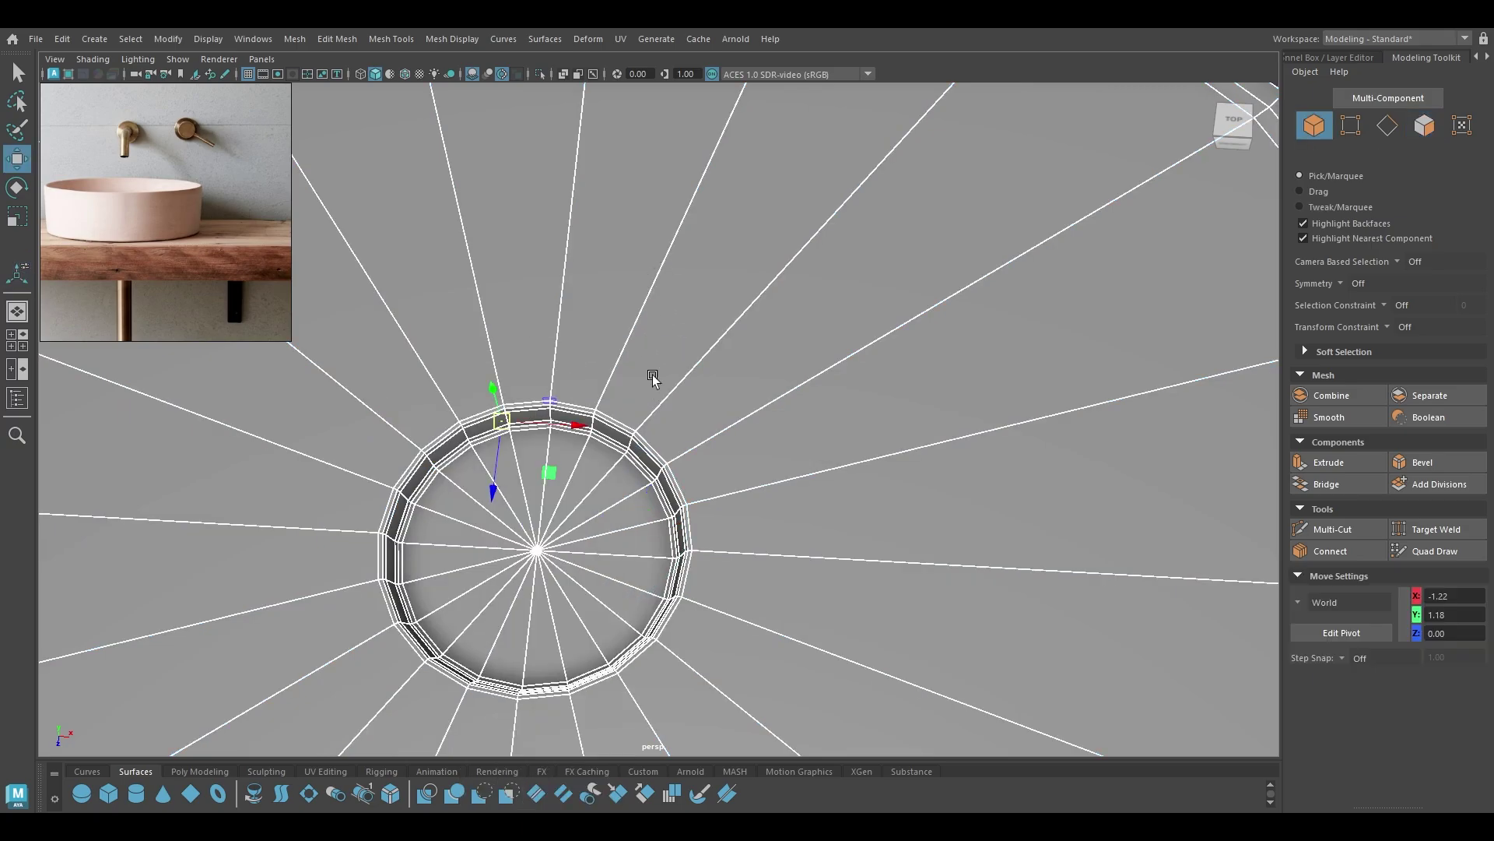
Select only the duplicated drain disc in object mode and center its pivot.
click(586, 545)
alt+drag(592, 596, 596, 582)
drag(874, 255, 471, 549)
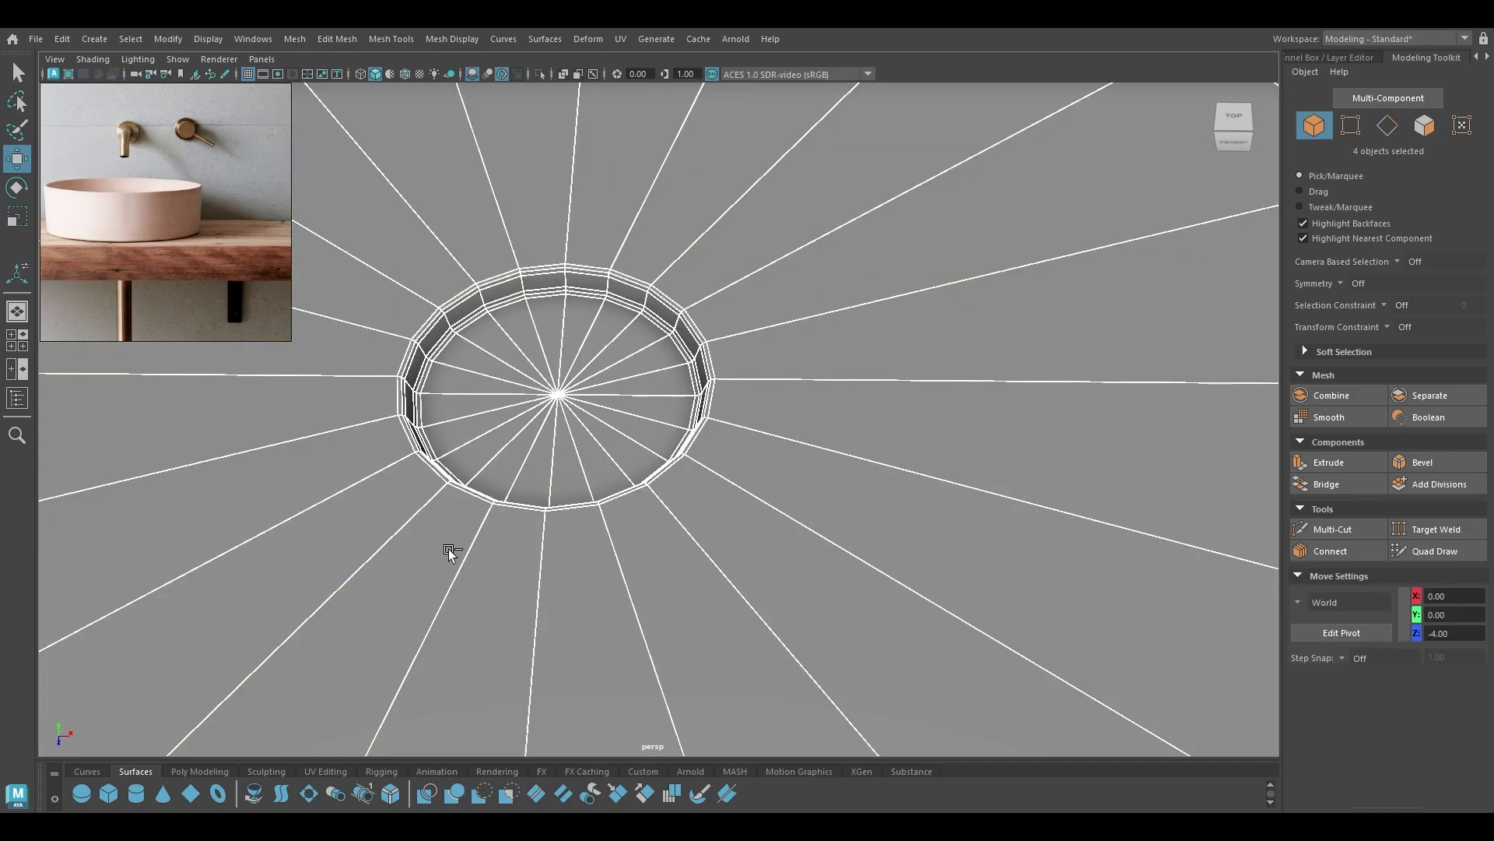
ctrl+click(819, 539)
alt+right_drag(819, 539, 747, 389)
ctrl+drag(1130, 388, 1175, 467)
alt+drag(883, 618, 914, 591)
key(space)
click(730, 433)
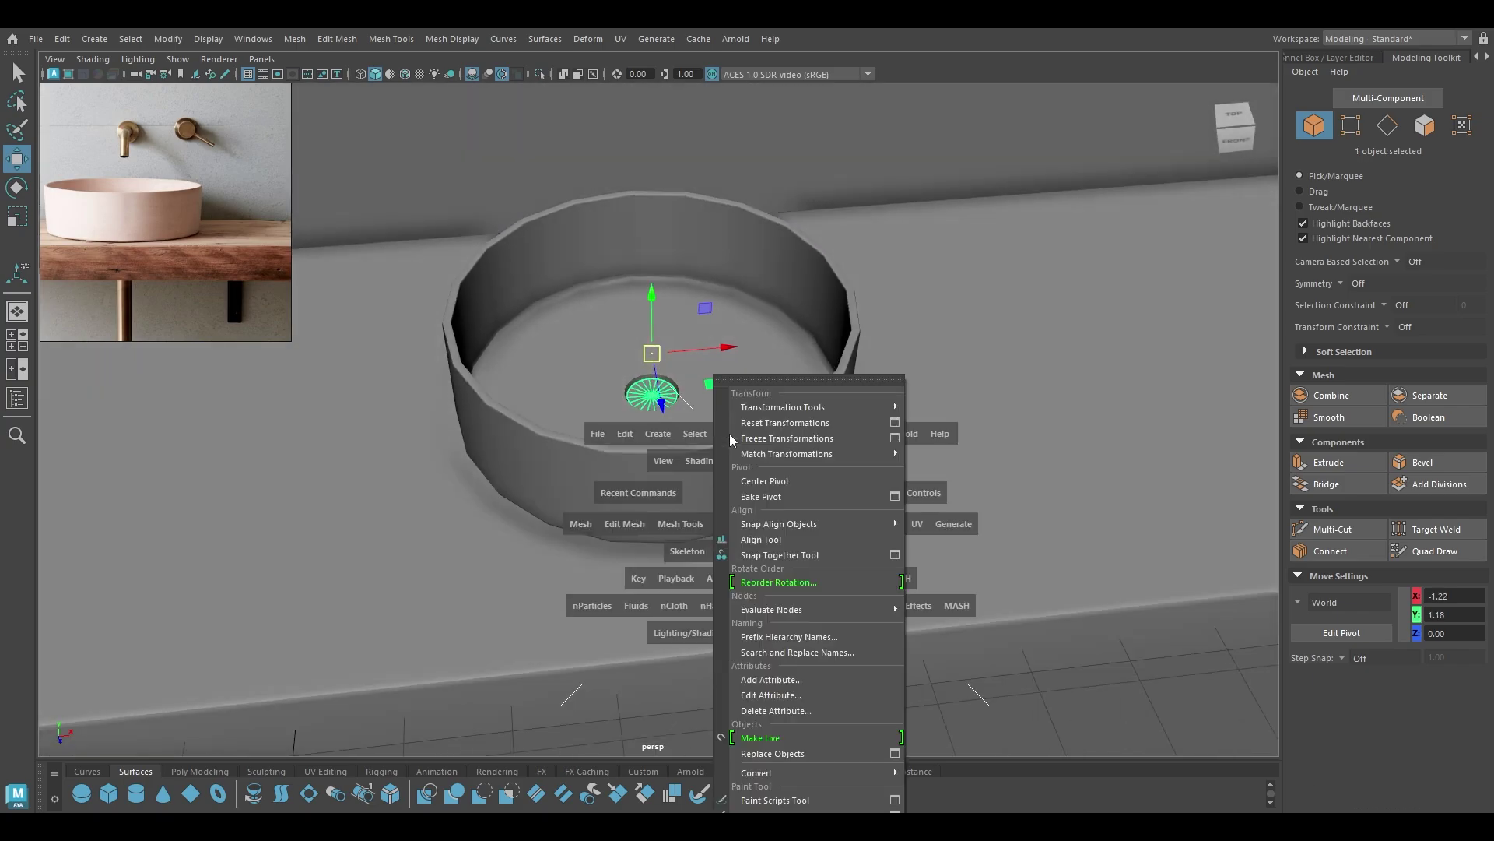
click(767, 481)
Extrude the drain disc straight down to form a long pipe below the countertop, and return to object mode.
alt+drag(773, 567, 725, 543)
key(ctrl+e)
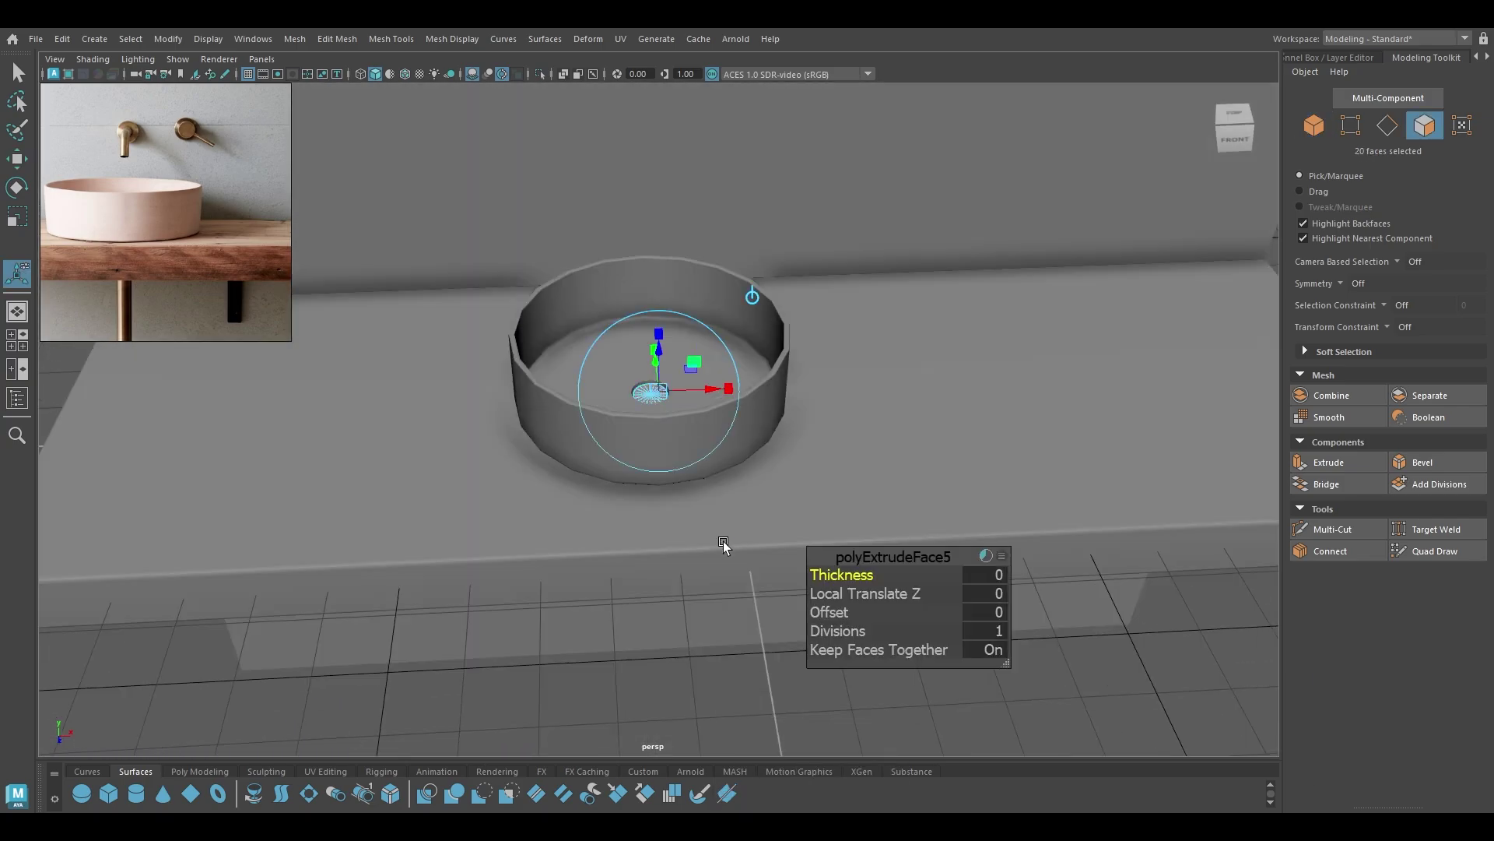
click(752, 297)
drag(651, 347, 674, 502)
right_drag(670, 369, 786, 299)
key(q)
alt+drag(662, 413, 403, 113)
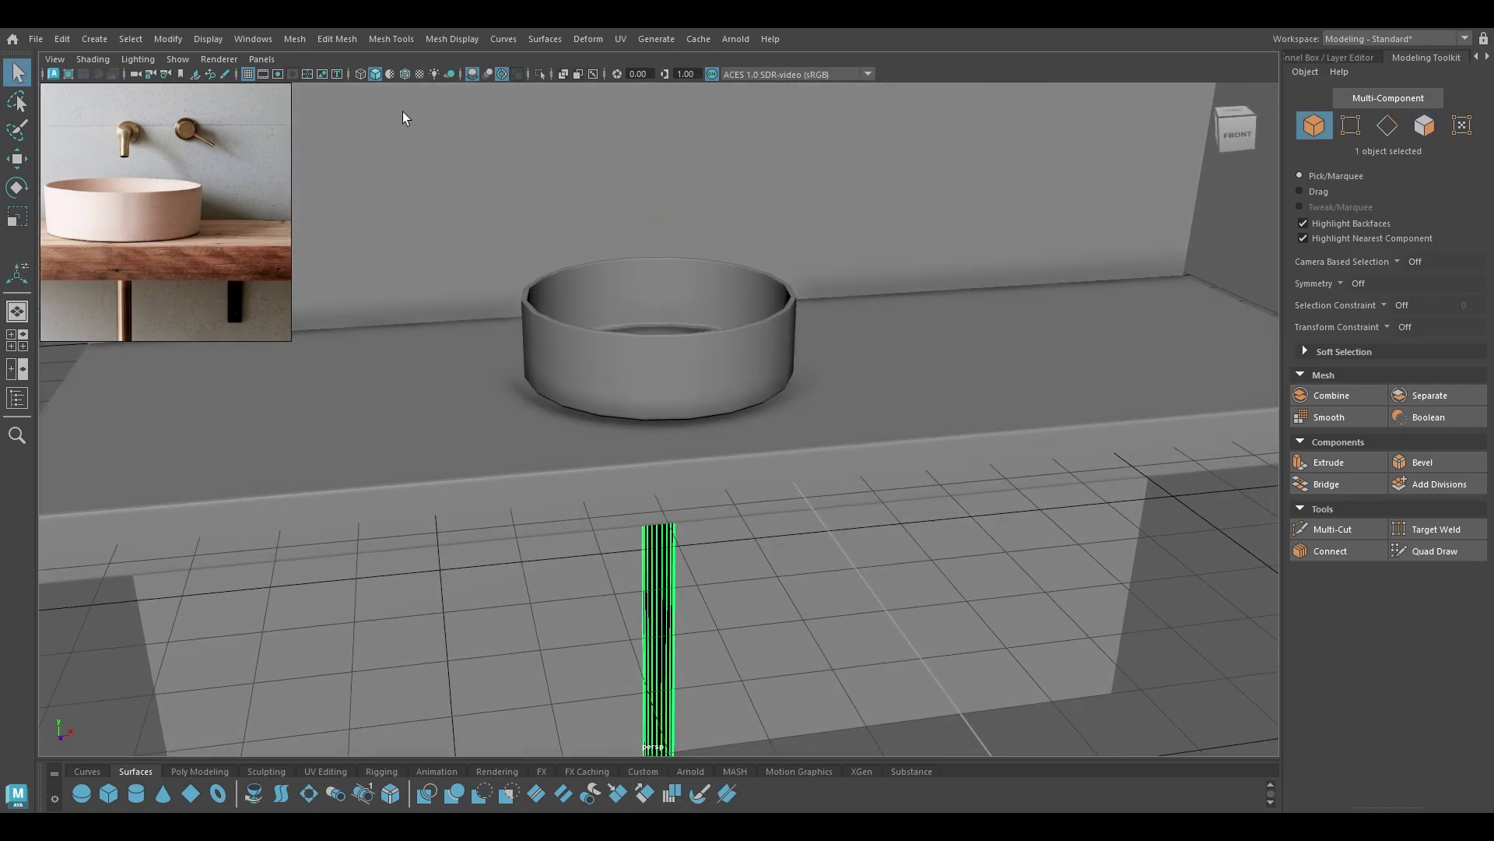
Reverse the normals of the drain pipe and switch to the Move tool.
click(453, 42)
click(481, 115)
key(w)
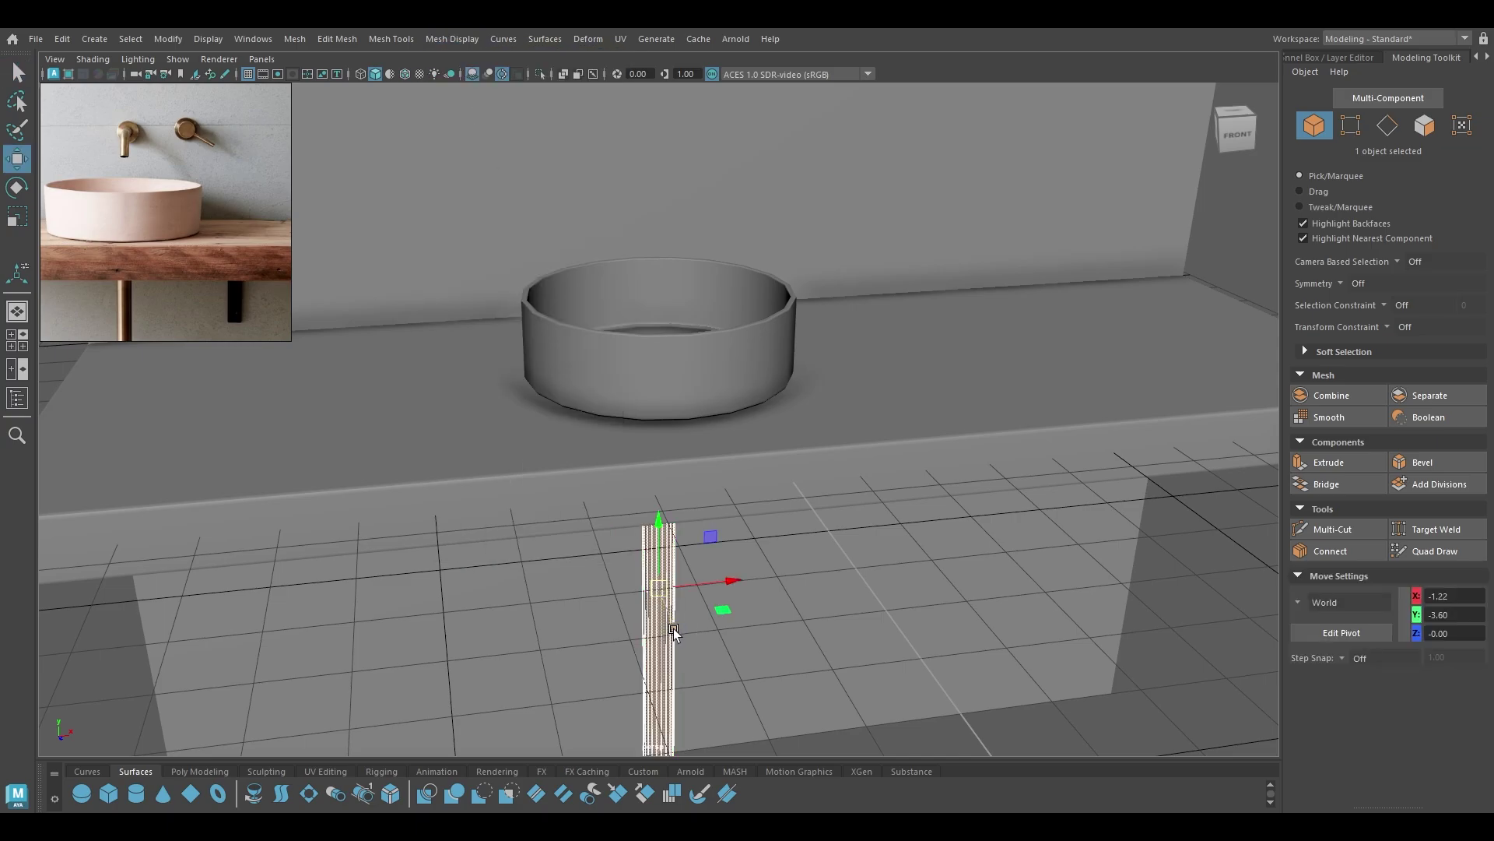
In the front view, select the drain pipe's 21 upper-end vertices and raise them slightly to meet the countertop's underside.
alt+drag(674, 628, 674, 689)
key(space)
drag(657, 530, 661, 568)
scroll(662, 537, down, 3)
alt+middle_drag(664, 538, 751, 195)
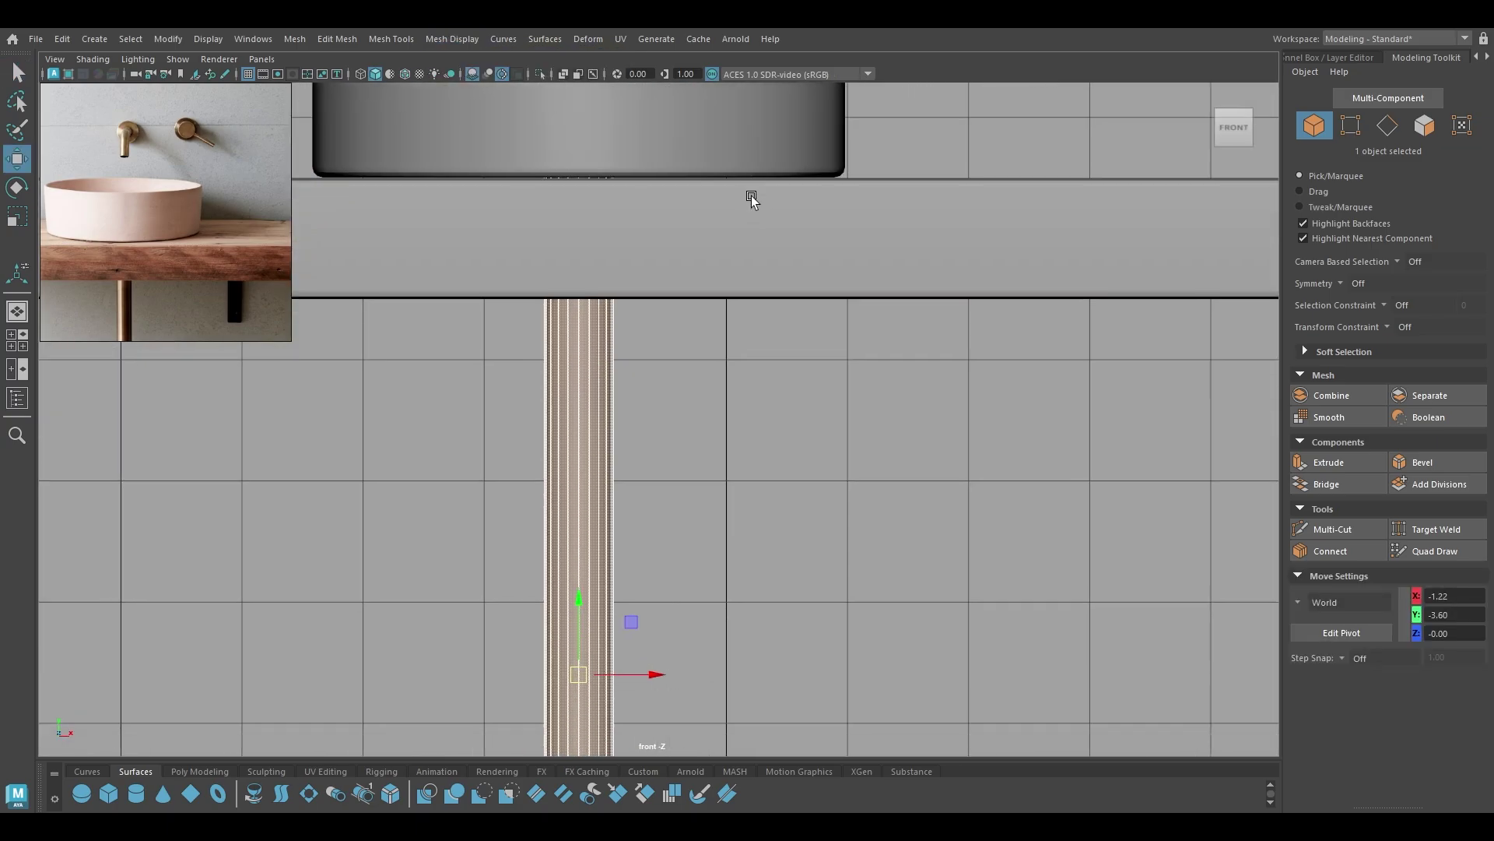
right_drag(581, 366, 507, 366)
scroll(634, 504, down, 5)
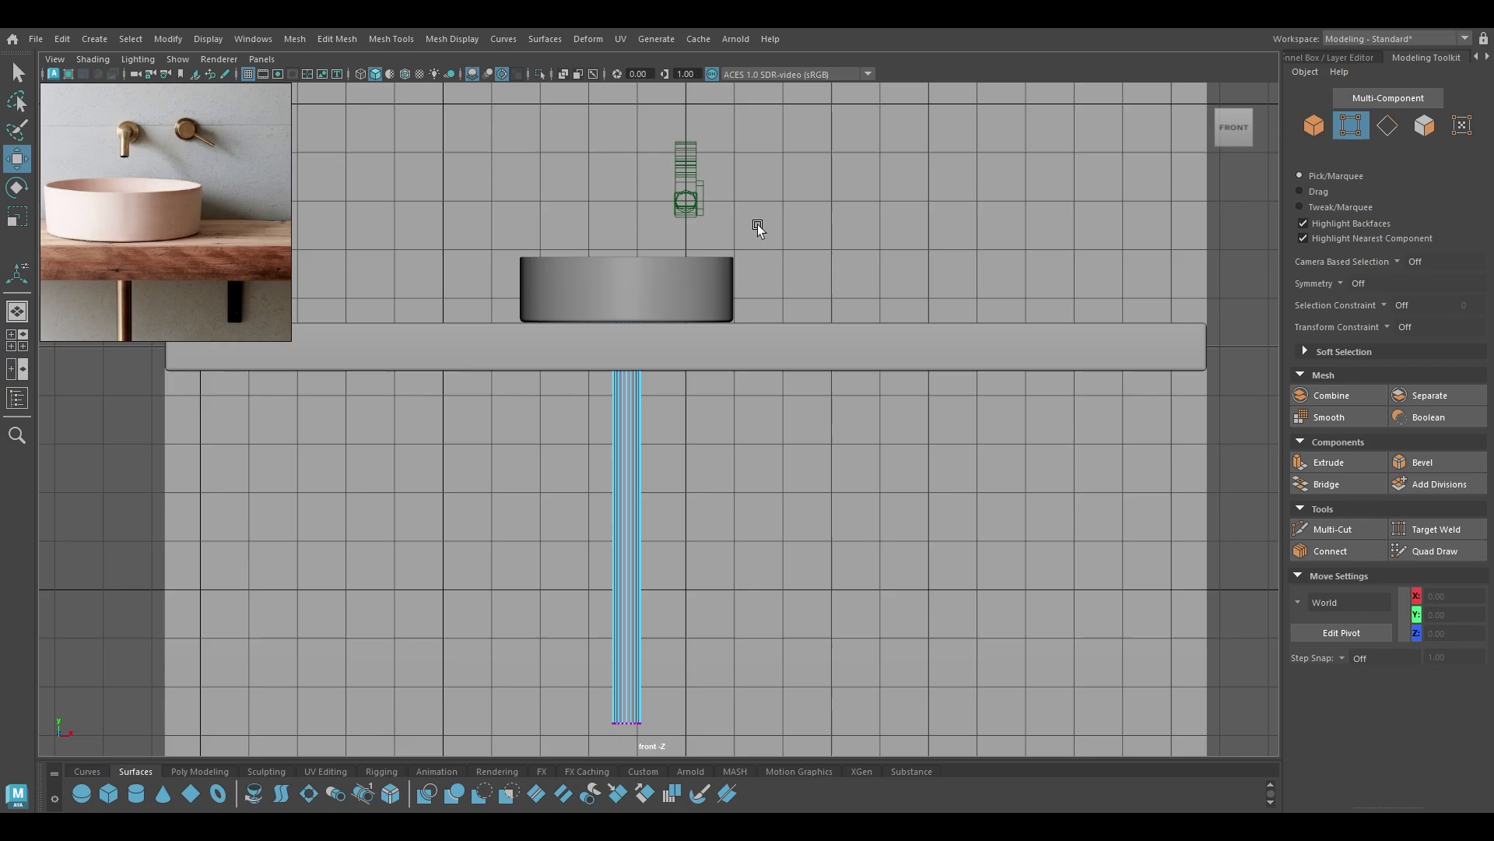
drag(758, 224, 446, 360)
drag(607, 288, 607, 288)
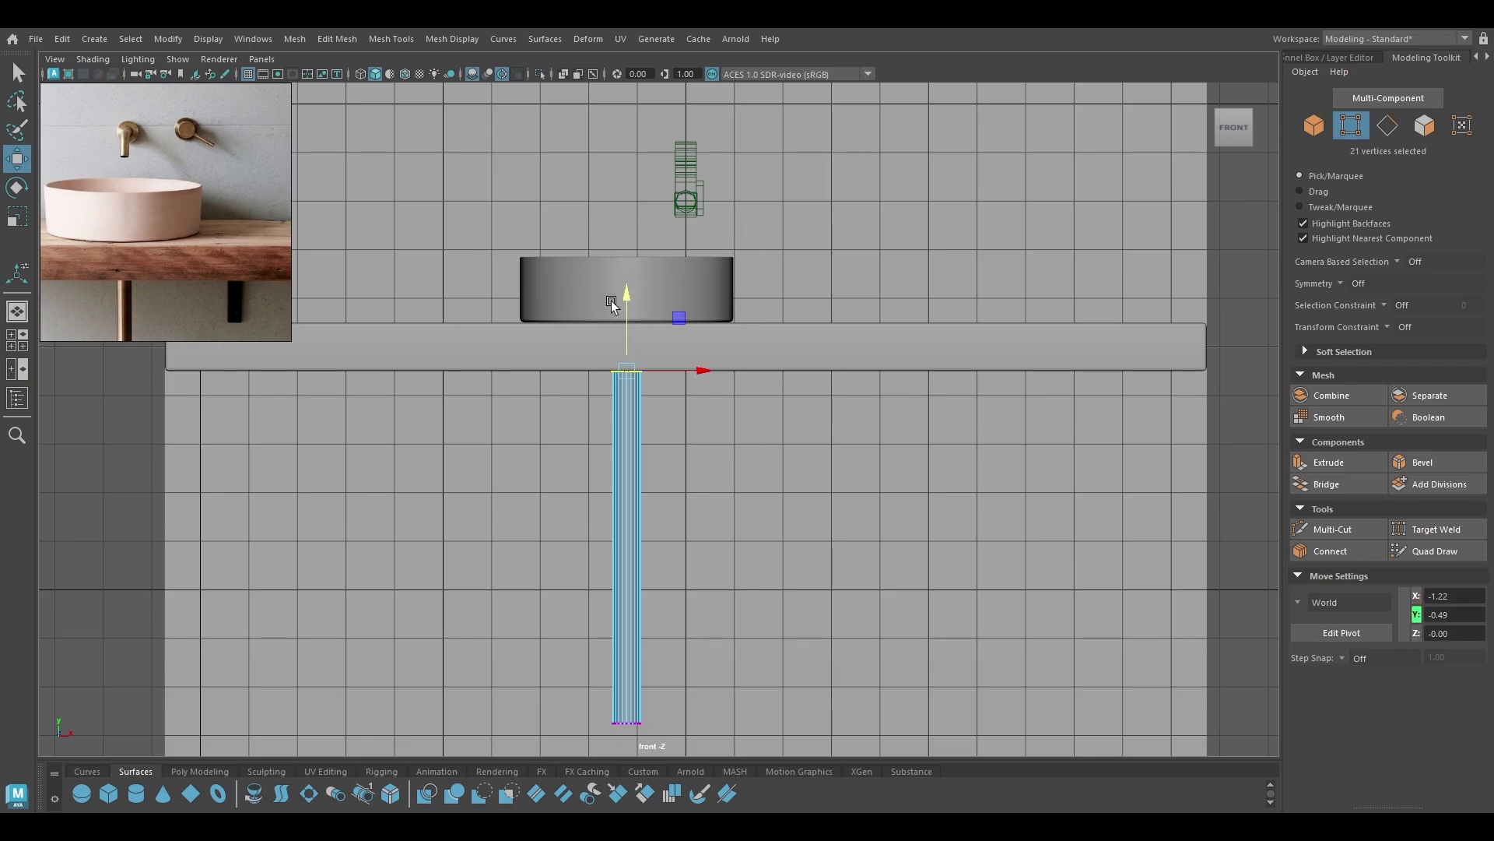
alt+right_drag(610, 304, 809, 622)
alt+right_drag(496, 208, 826, 751)
alt+middle_drag(421, 165, 755, 629)
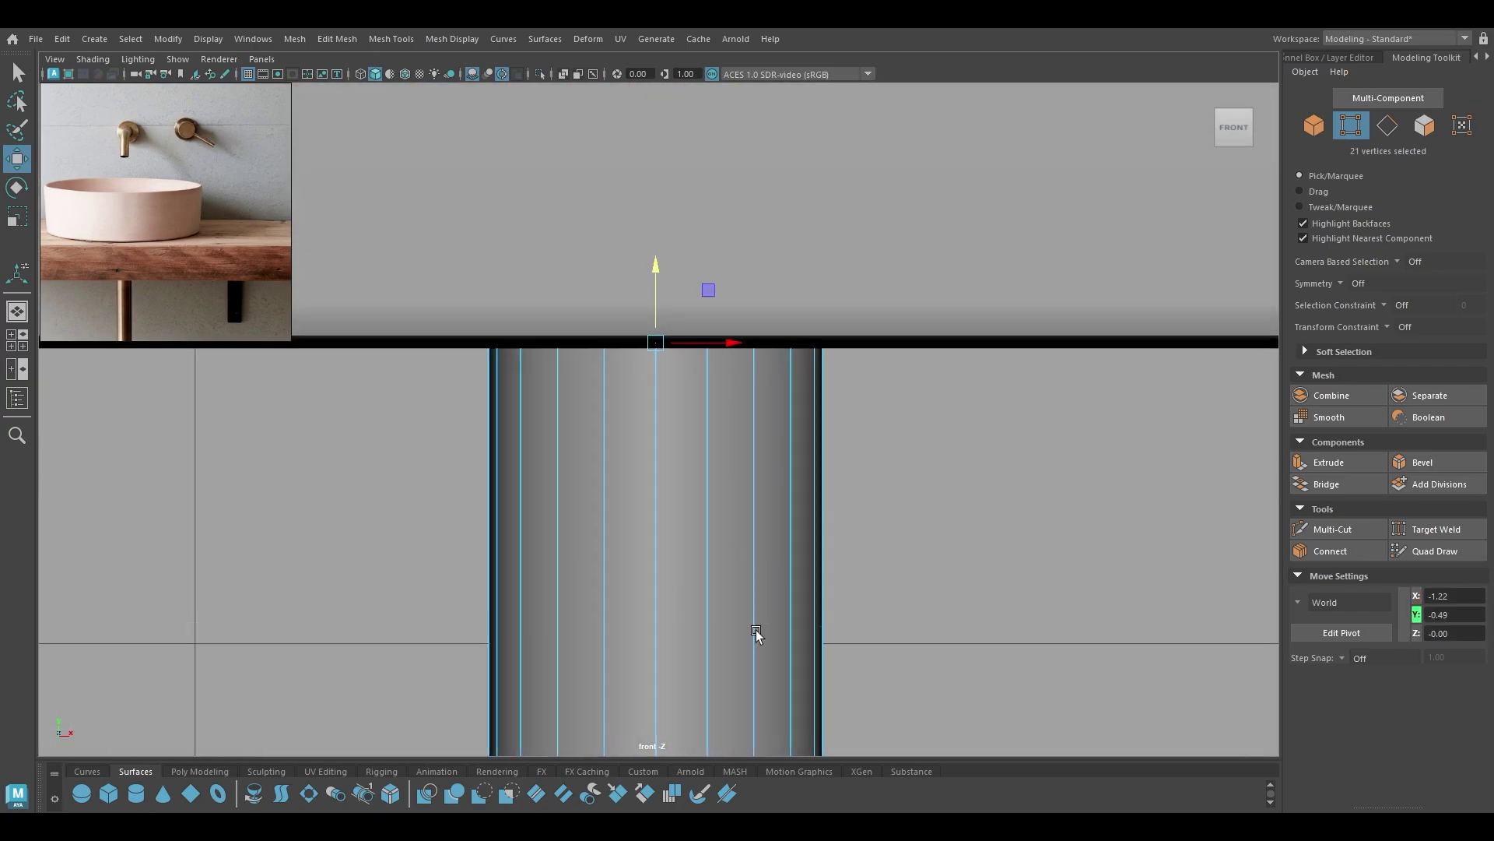
scroll(744, 632, up, 3)
drag(646, 274, 646, 254)
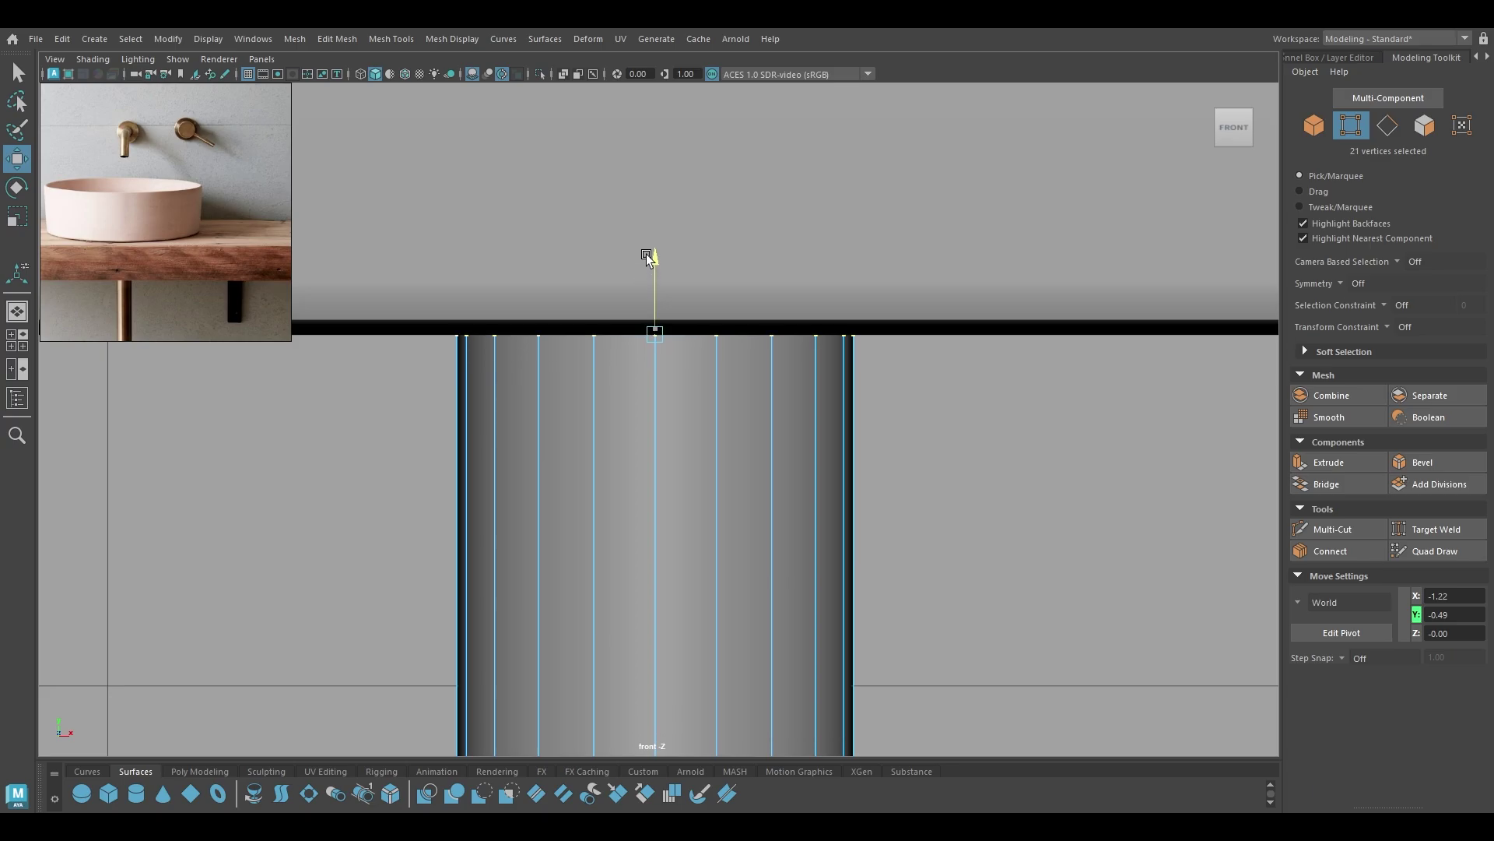
Convert the selection to the pipe's 20 upper cap faces, check it in wireframe and delete them.
scroll(648, 405, down, 8)
ctrl+right_drag(651, 461, 745, 332)
key(space)
drag(847, 494, 685, 482)
key(4)
alt+right_drag(685, 482, 831, 810)
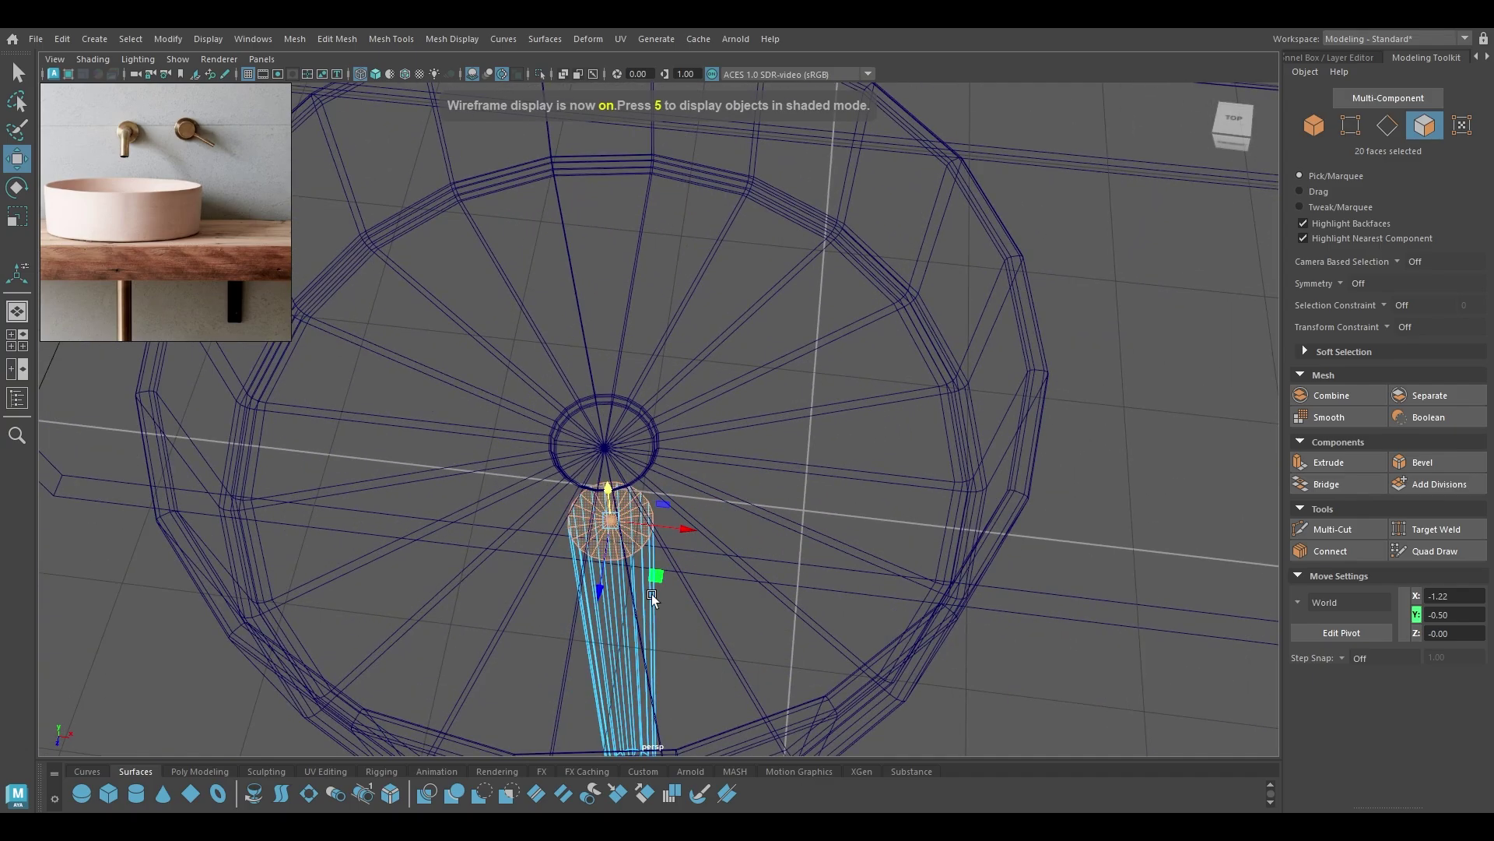
key(Delete)
alt+drag(651, 595, 666, 489)
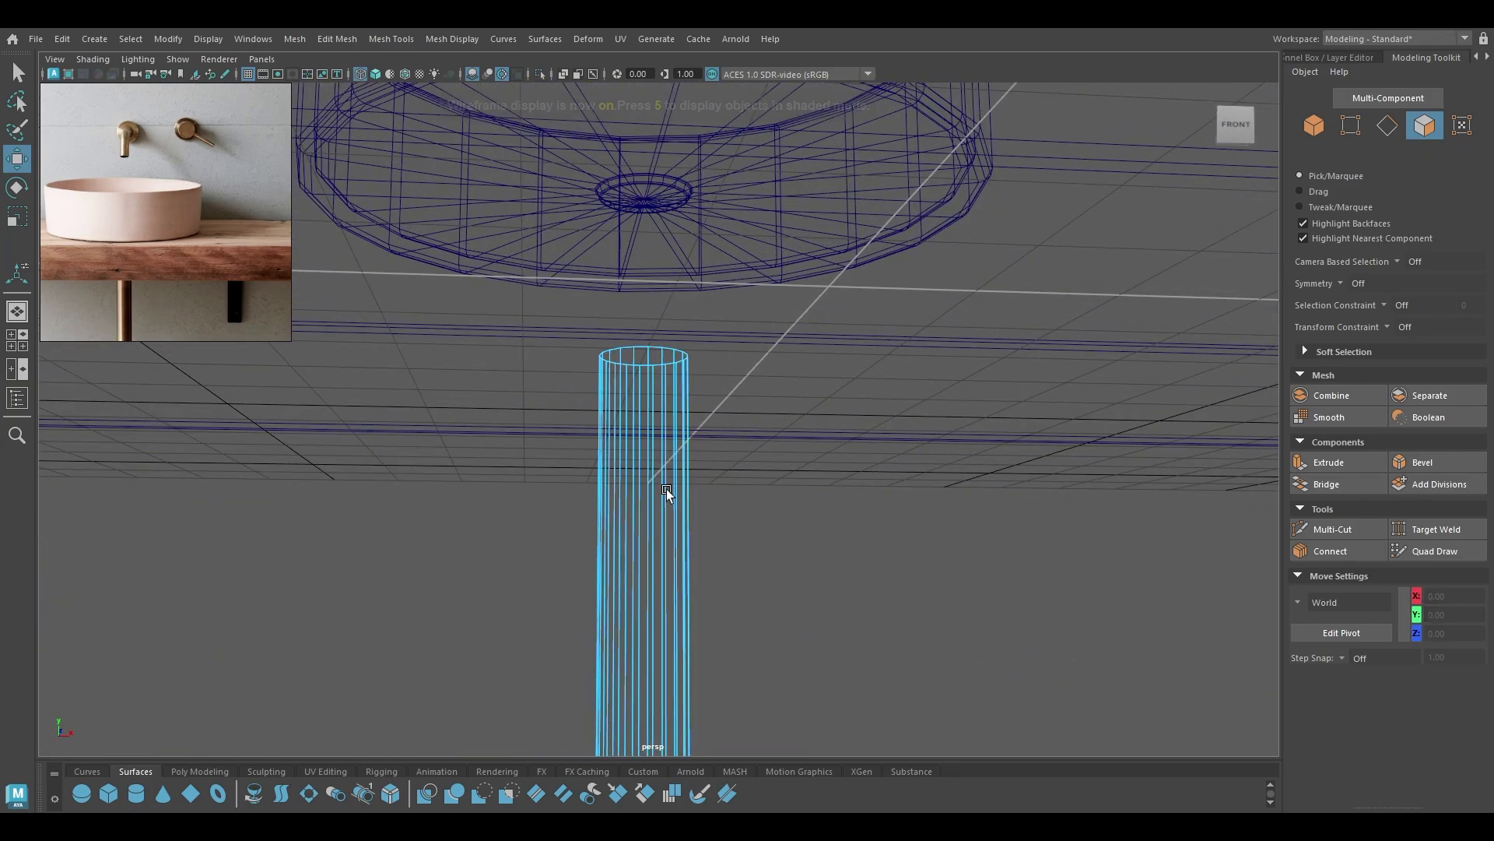
Restore textured shading, select the drain pipe's lower-end vertices and raise them to about Y -4.88 to shorten the pipe.
key(6)
mouse_move(631, 368)
right_down()
mouse_move(651, 386)
mouse_move(705, 343)
right_up()
mouse_move(685, 335)
alt+right_down()
mouse_move(623, 274)
mouse_move(583, 264)
alt+right_up()
alt+middle_drag(634, 506, 639, 222)
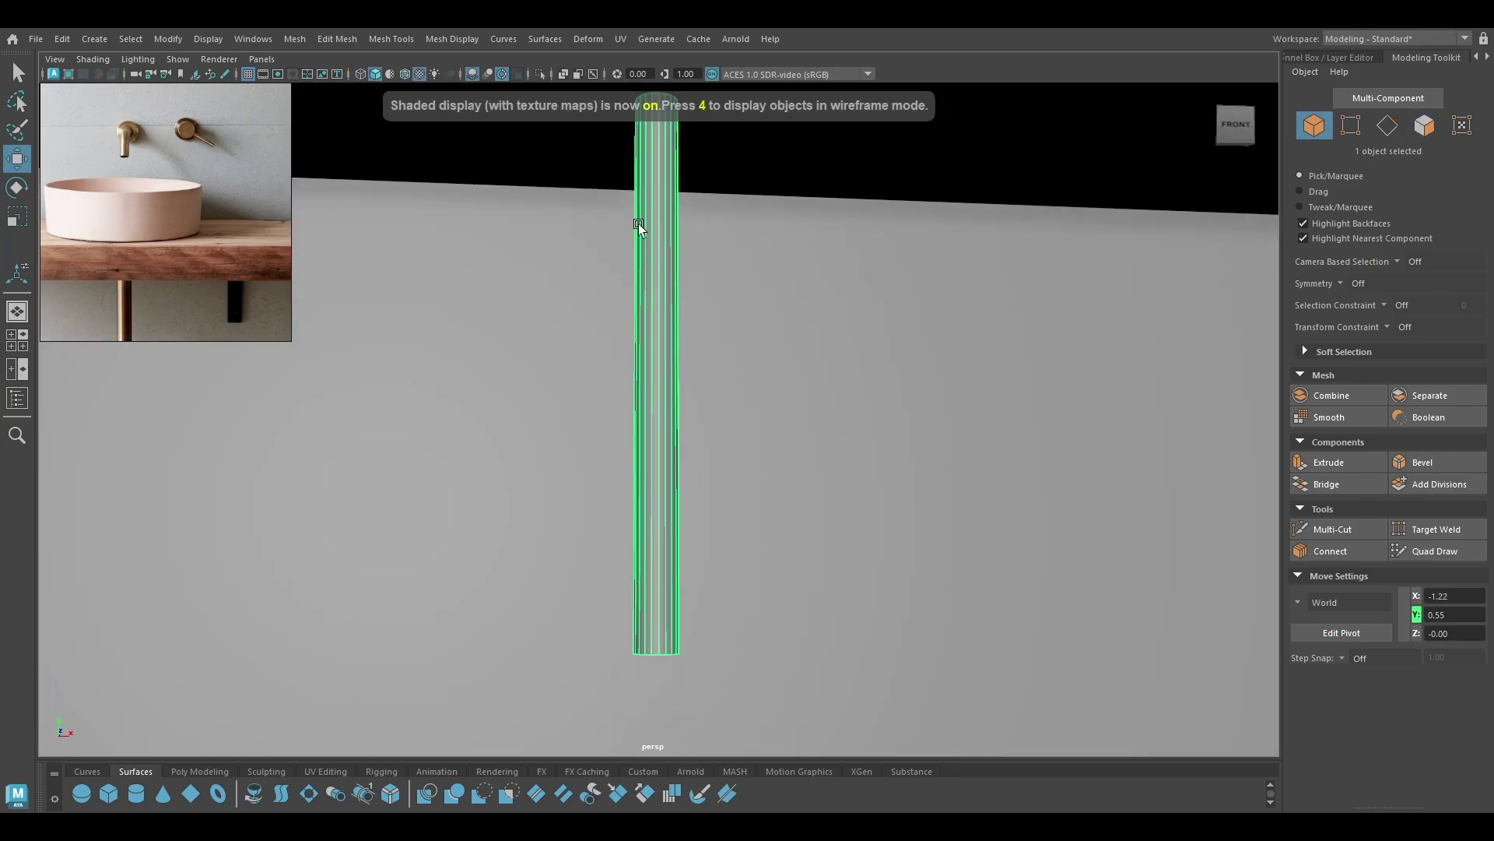
alt+drag(678, 363, 665, 369)
right_drag(646, 330, 568, 329)
drag(572, 363, 732, 712)
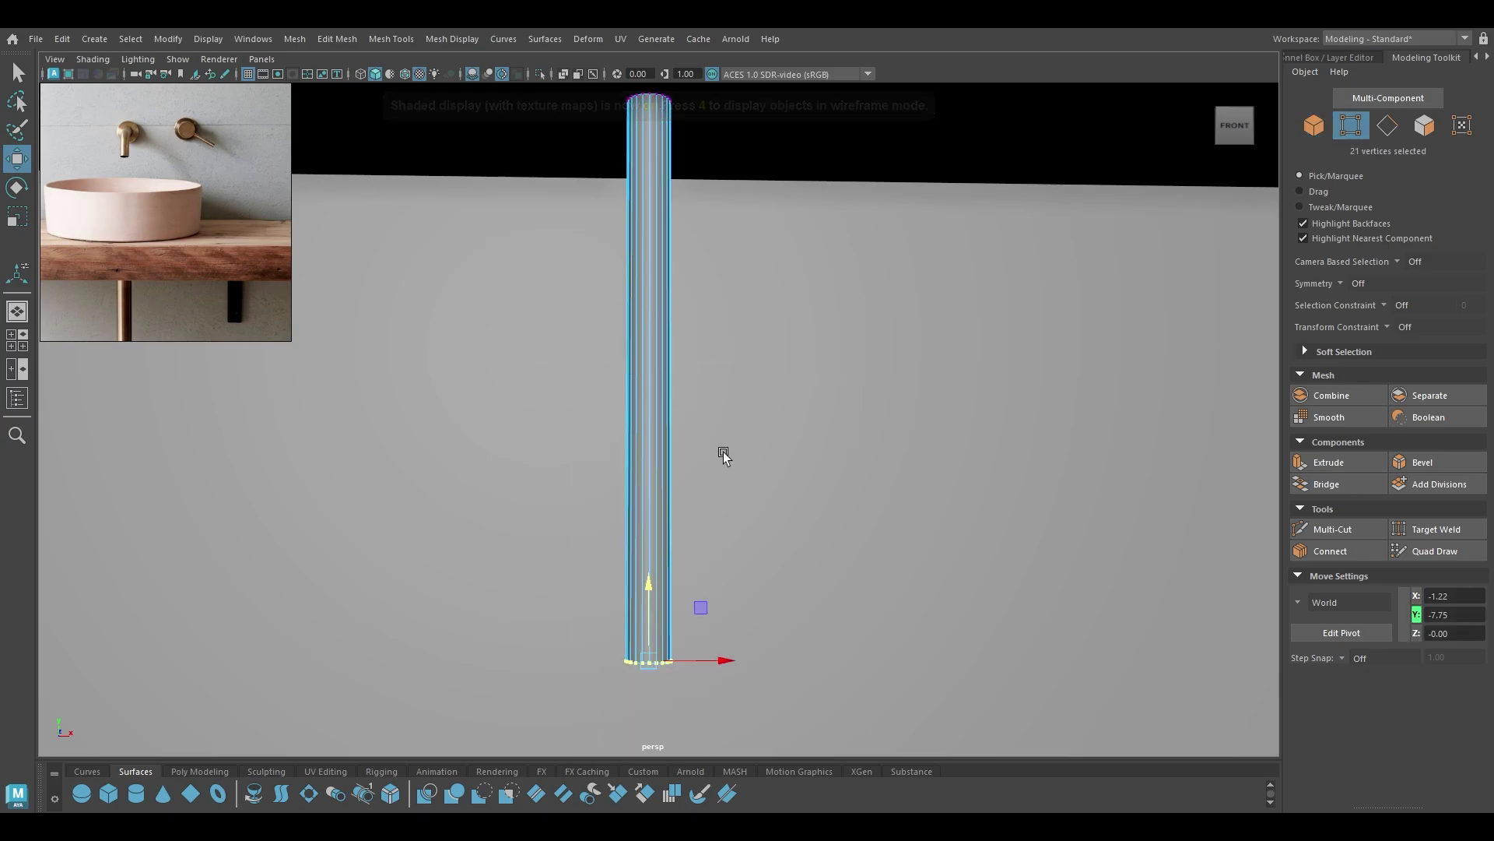
drag(659, 378, 656, 406)
key(ctrl+z)
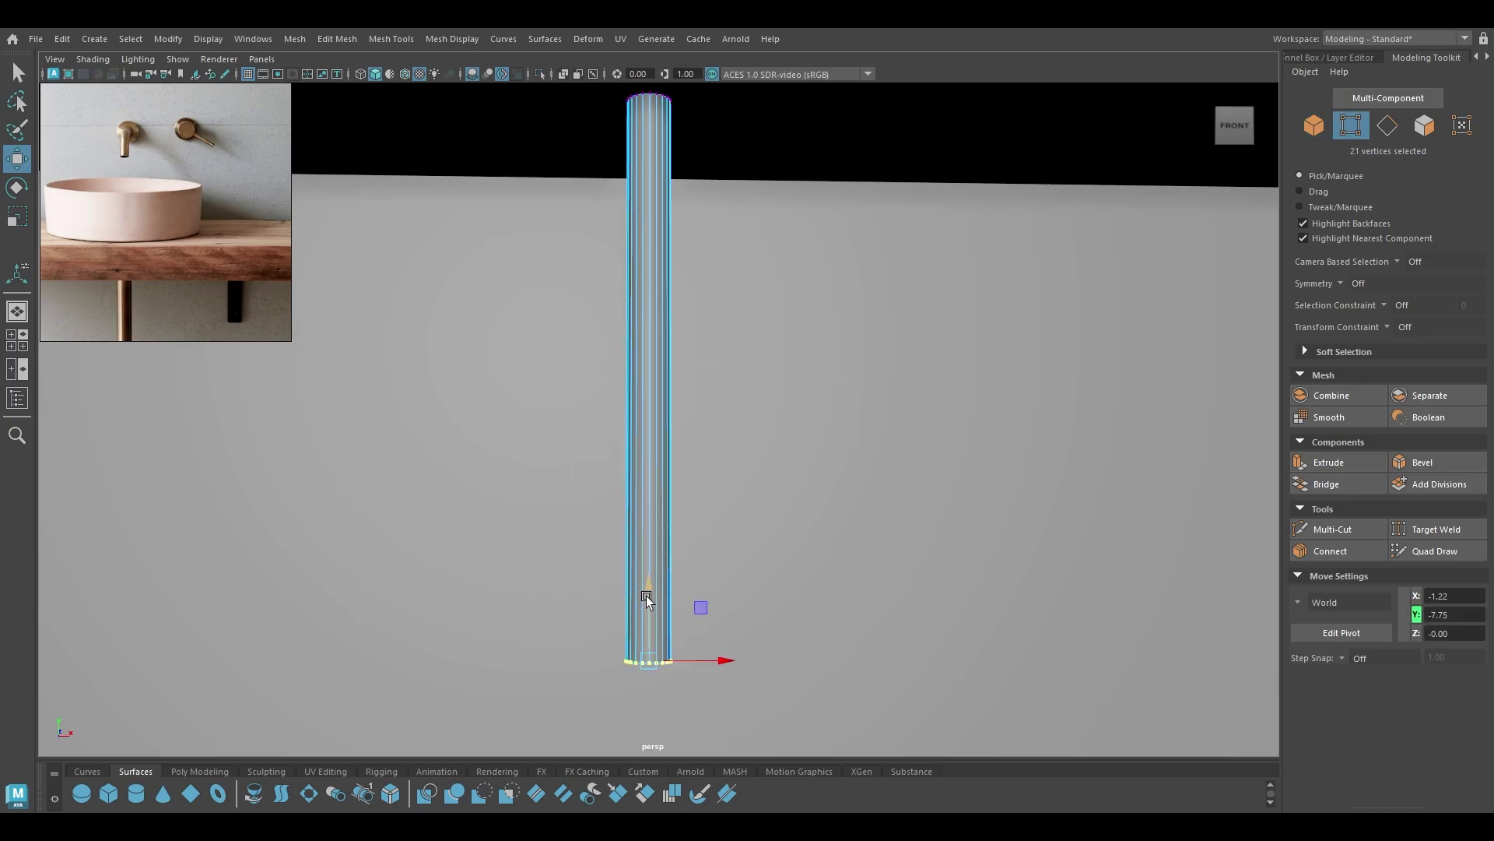
drag(648, 599, 653, 358)
alt+drag(650, 366, 405, 77)
Look through camera1 and lower the pipe's bottom vertices slightly so the end extends further below the render frame.
click(262, 59)
mouse_move(350, 80)
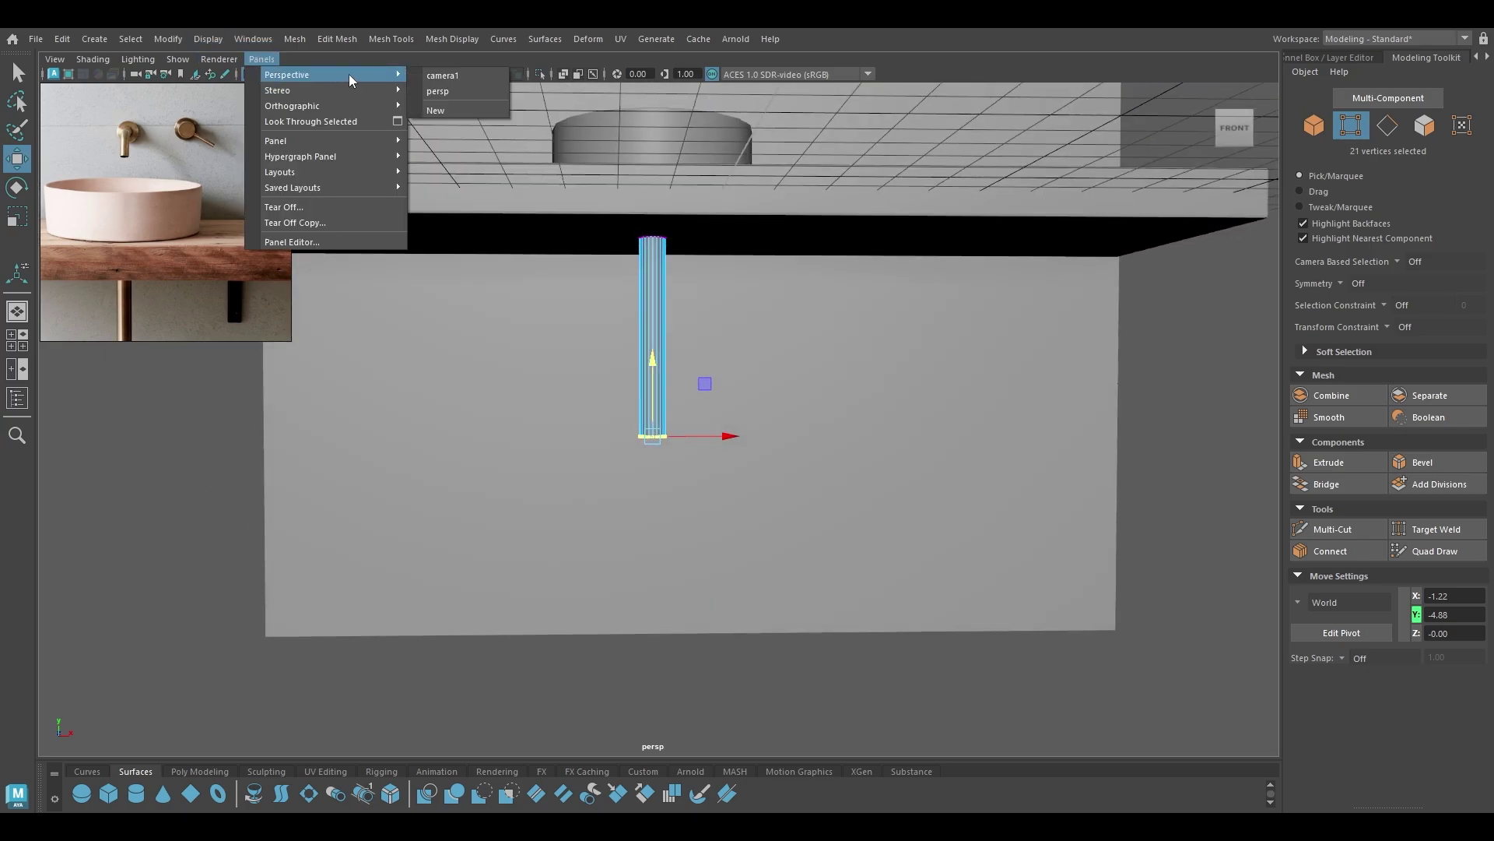
click(448, 76)
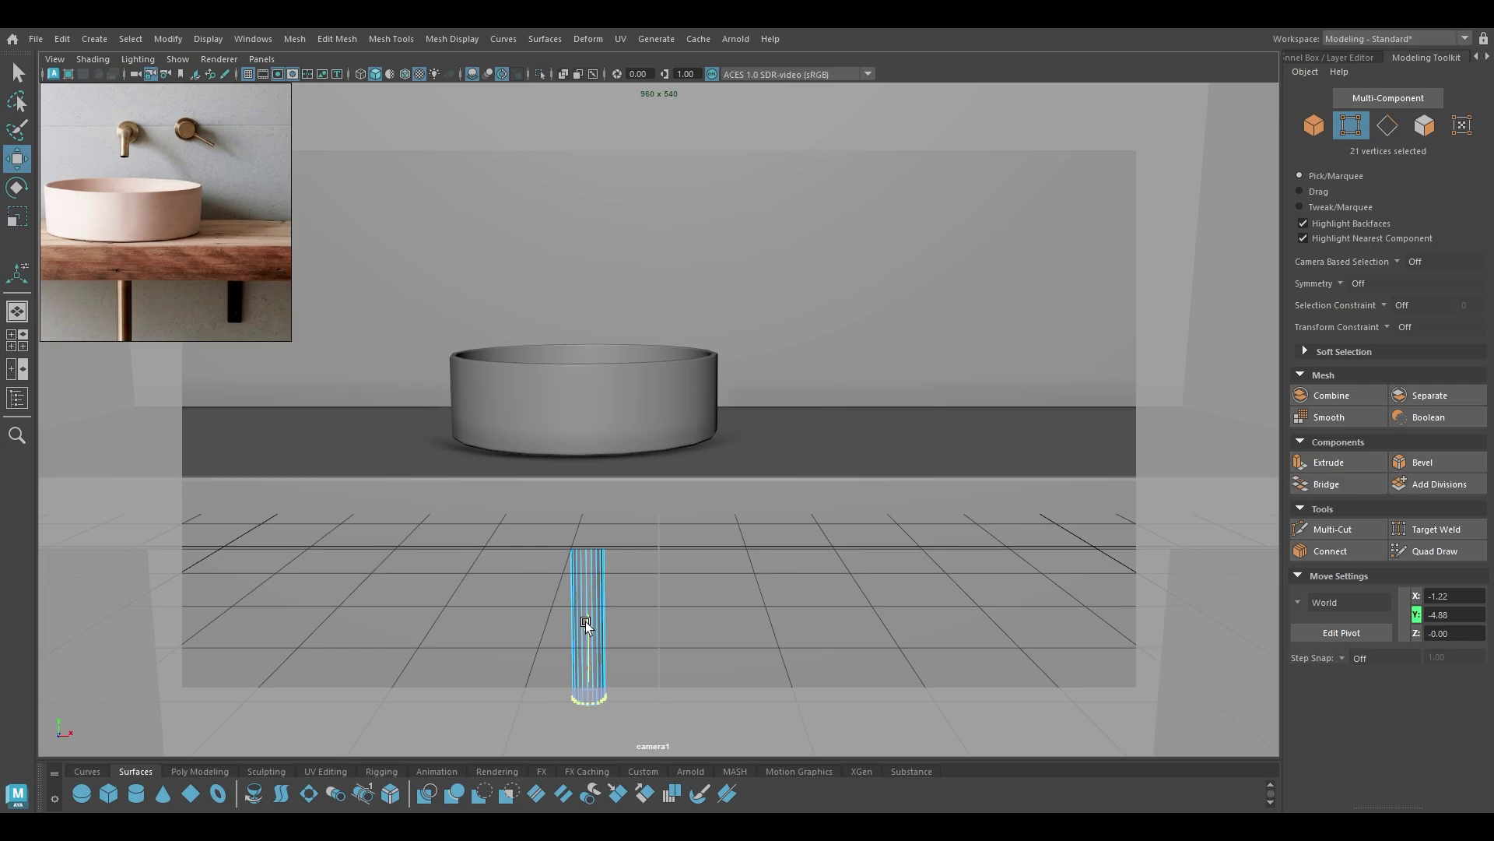
middle_drag(585, 621, 586, 643)
Select the drain pipe in object mode and center its pivot.
right_drag(590, 588, 592, 323)
key(space)
drag(614, 350, 616, 399)
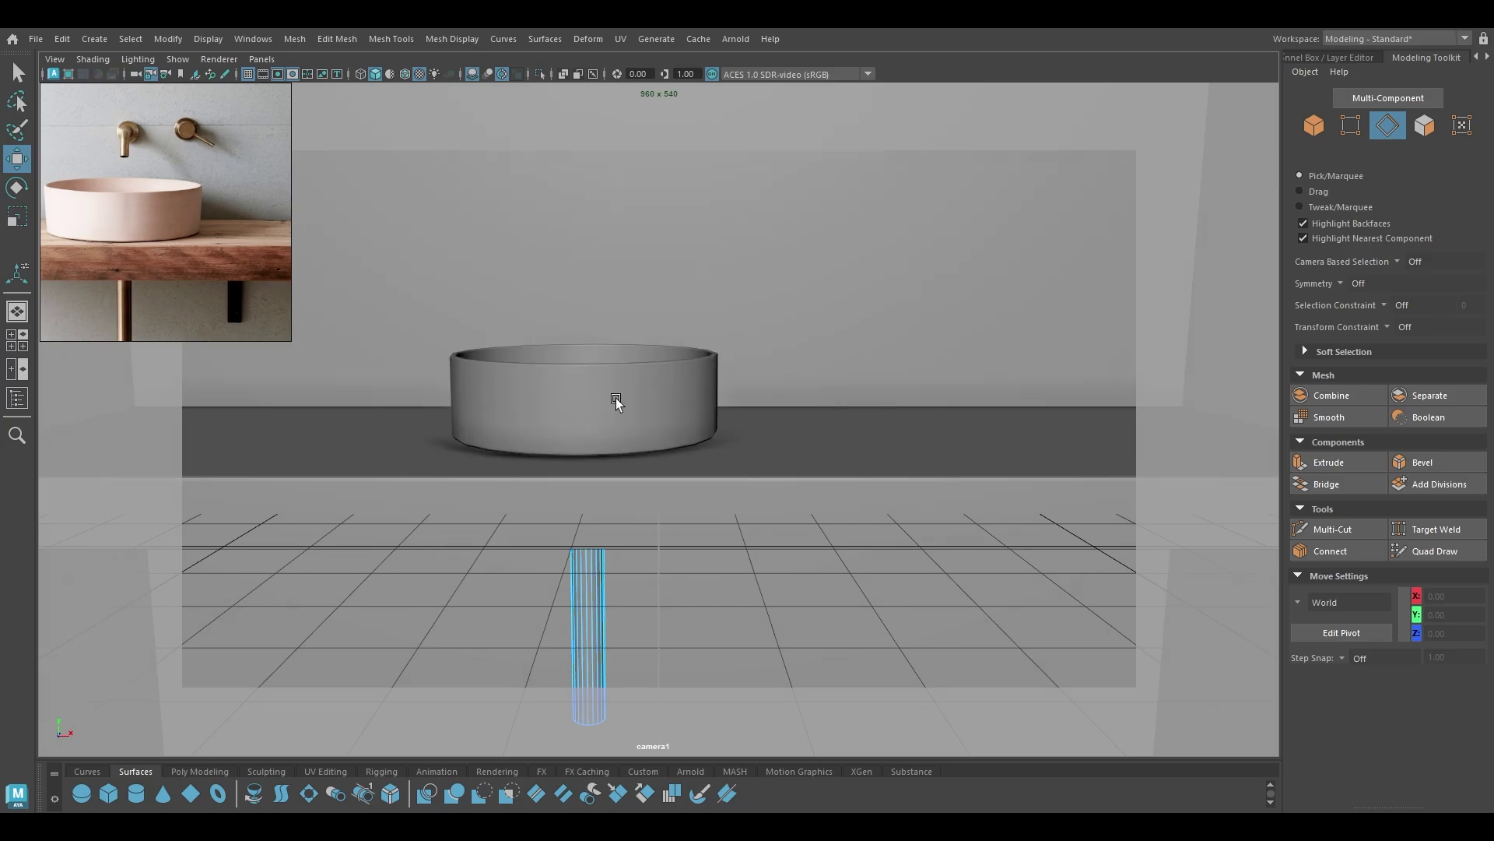
right_drag(596, 594, 627, 554)
key(space)
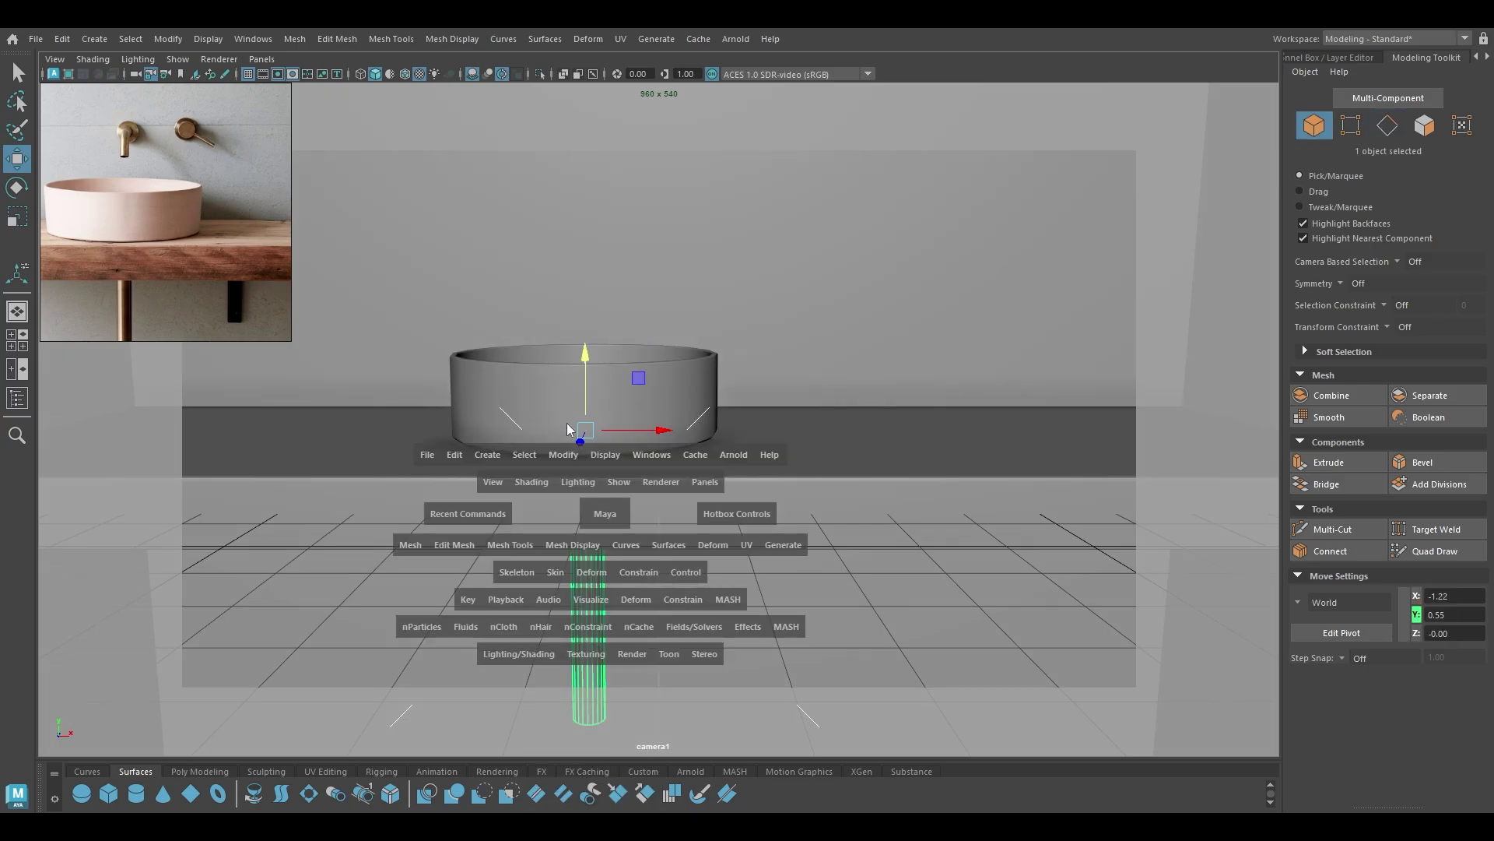
click(557, 456)
click(591, 484)
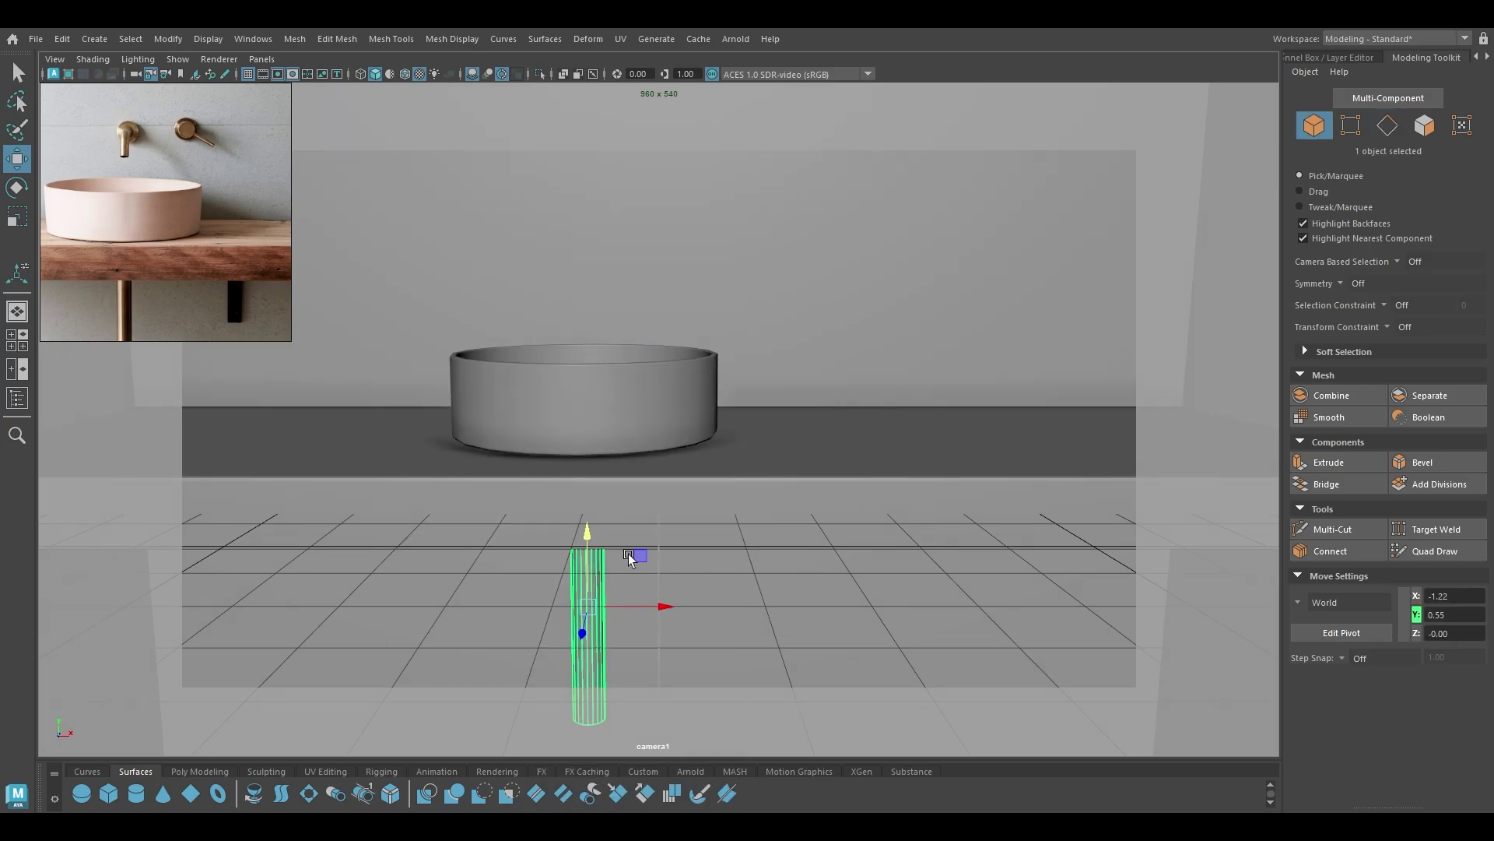
Scale the drain pipe down uniformly to make it thinner, and return to the Move tool.
key(r)
drag(590, 607, 551, 619)
key(w)
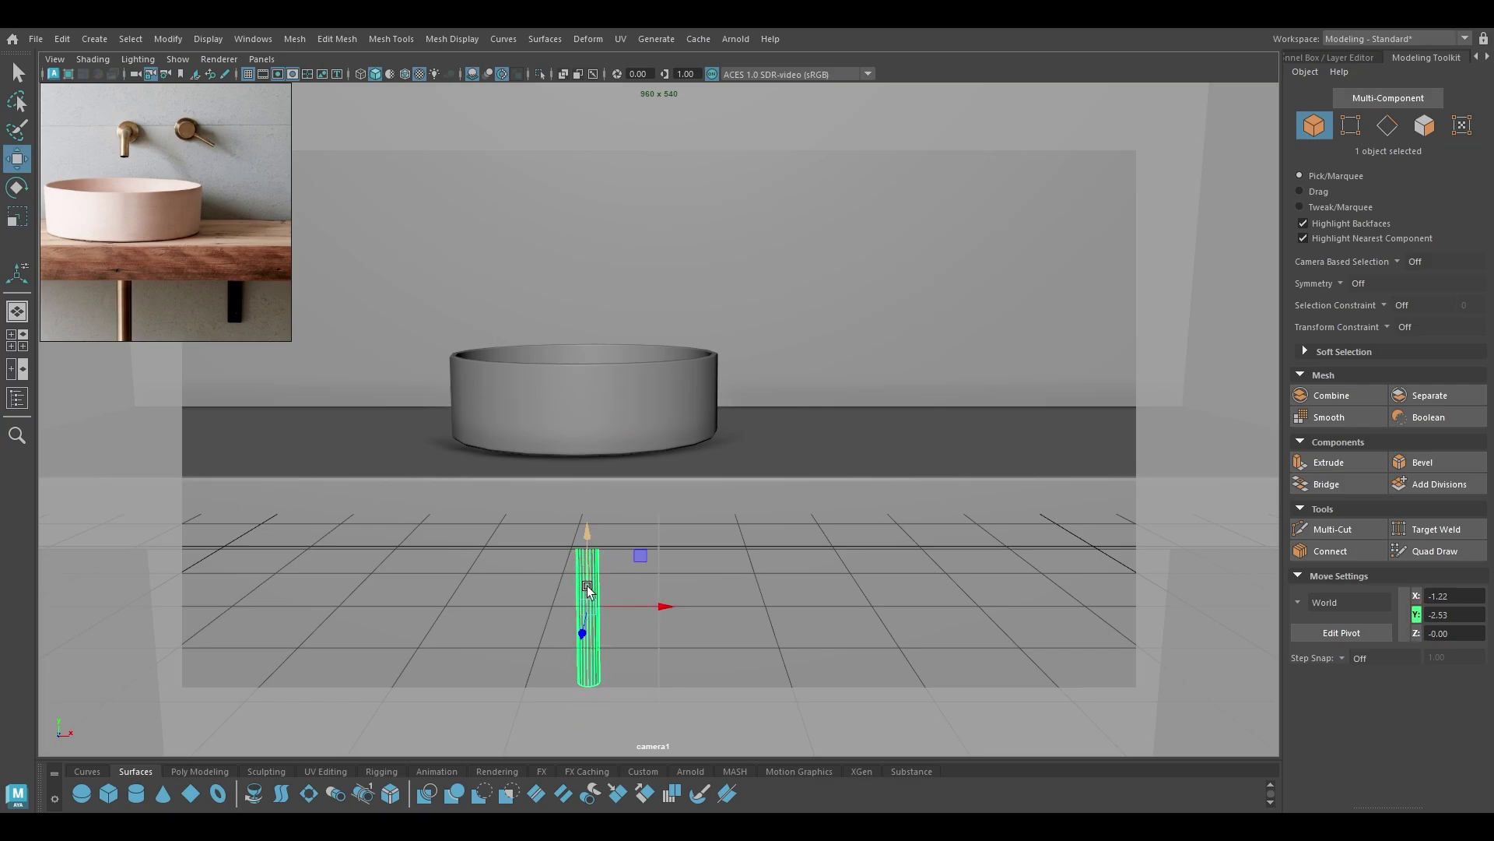
key(r)
key(w)
In the front view, select the pipe's 20 upper-end vertices and raise them to reach the countertop's underside.
key(space)
drag(585, 544, 594, 574)
right_drag(674, 472, 571, 400)
drag(571, 400, 782, 511)
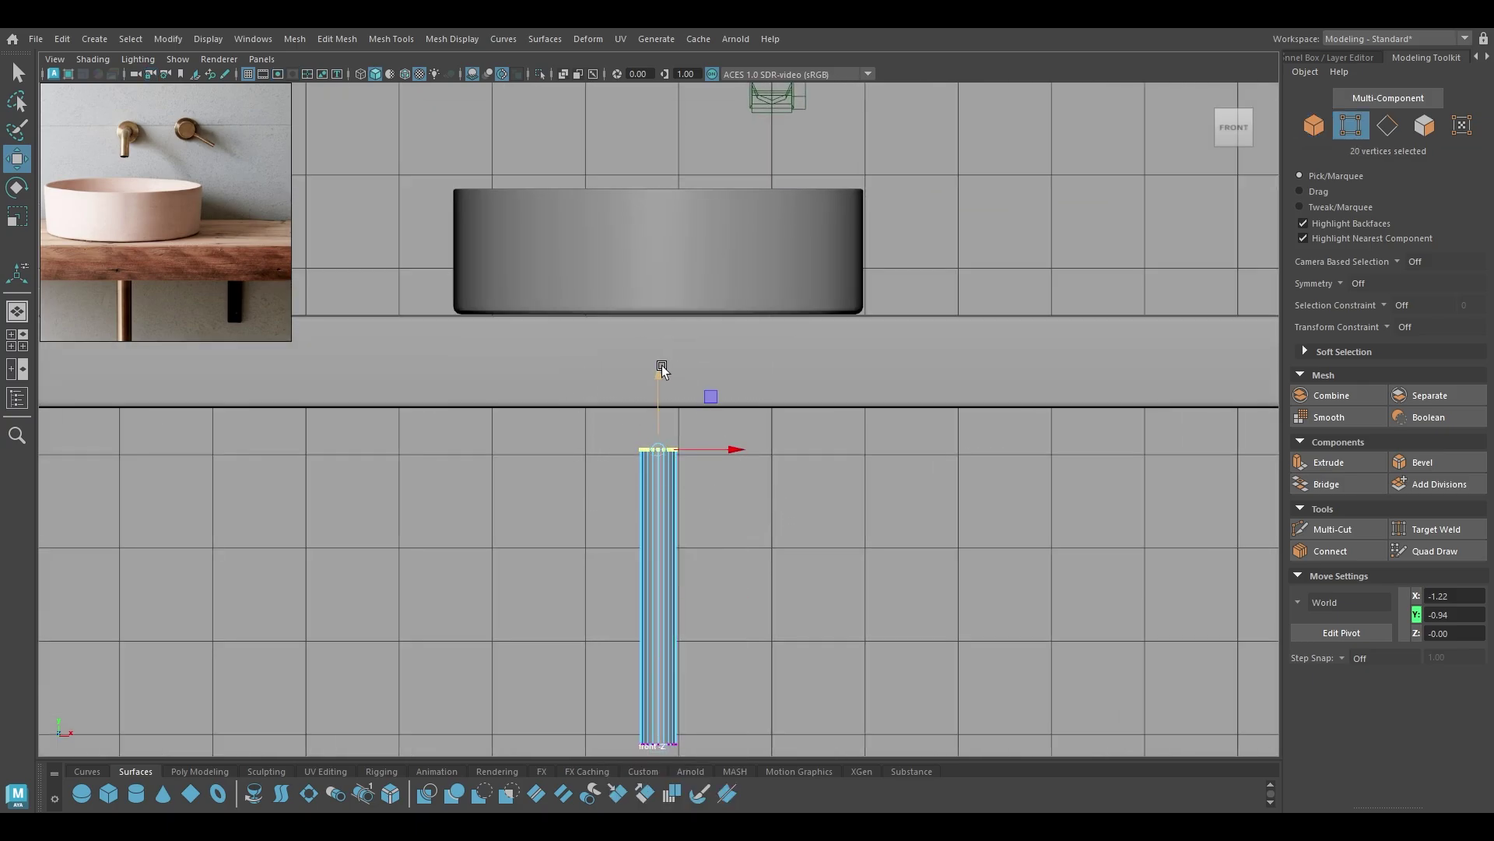
drag(661, 368, 655, 340)
drag(661, 250, 647, 372)
Select the pipe's faces, deselect the side faces and delete the remaining cap faces at its lower end.
right_drag(651, 362, 654, 319)
alt+drag(668, 412, 696, 312)
right_drag(1167, 272, 1167, 315)
alt+drag(663, 375, 709, 411)
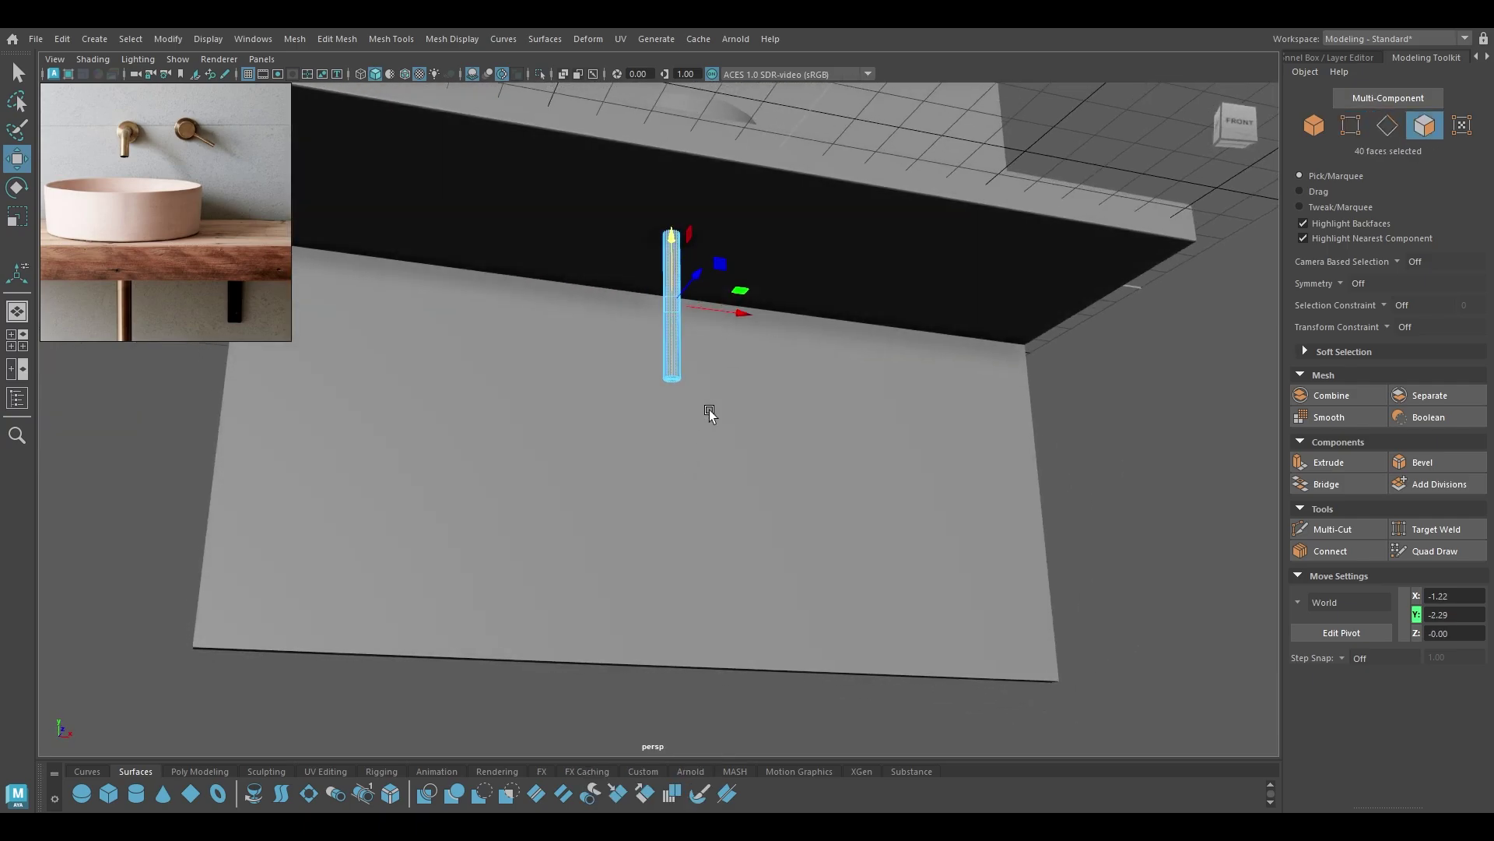
ctrl+drag(619, 340, 842, 280)
key(Delete)
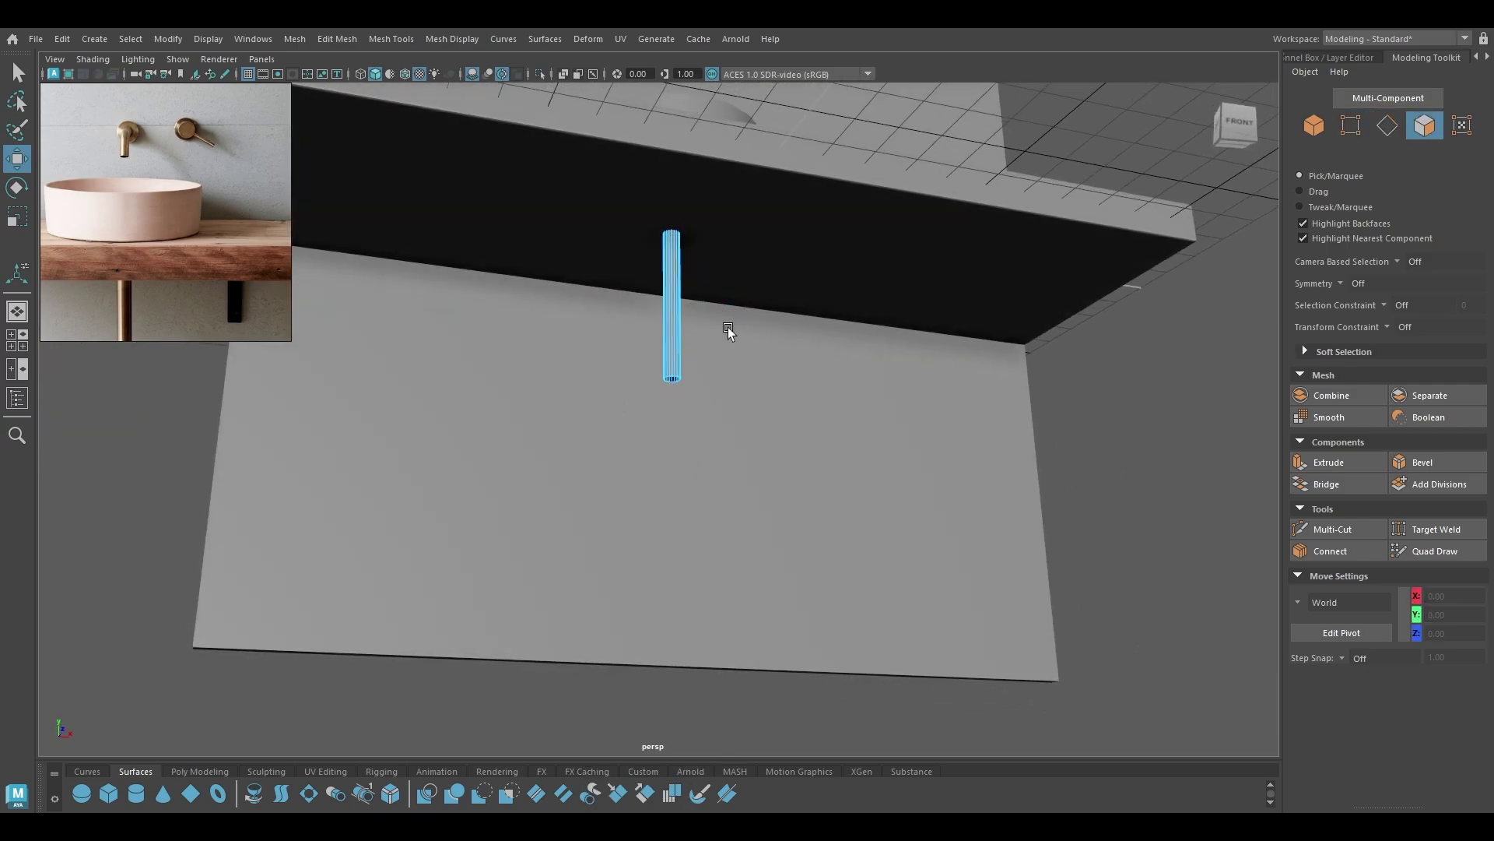
Return to object mode, check the drain pipe from above and below, and clear the selection.
alt+drag(726, 330, 650, 433)
key(F8)
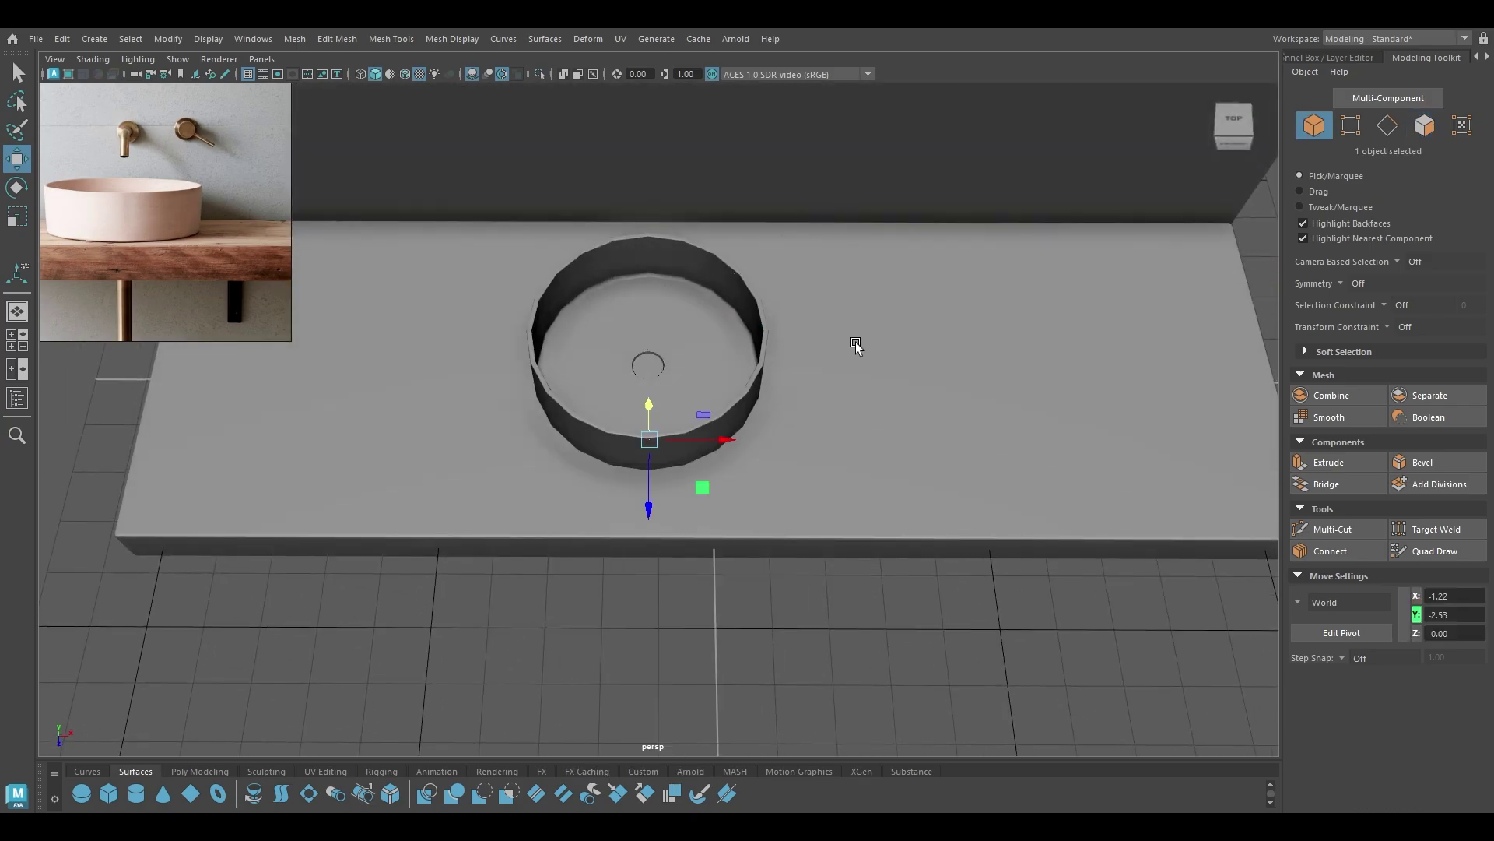
click(718, 343)
alt+drag(759, 575, 693, 384)
click(667, 348)
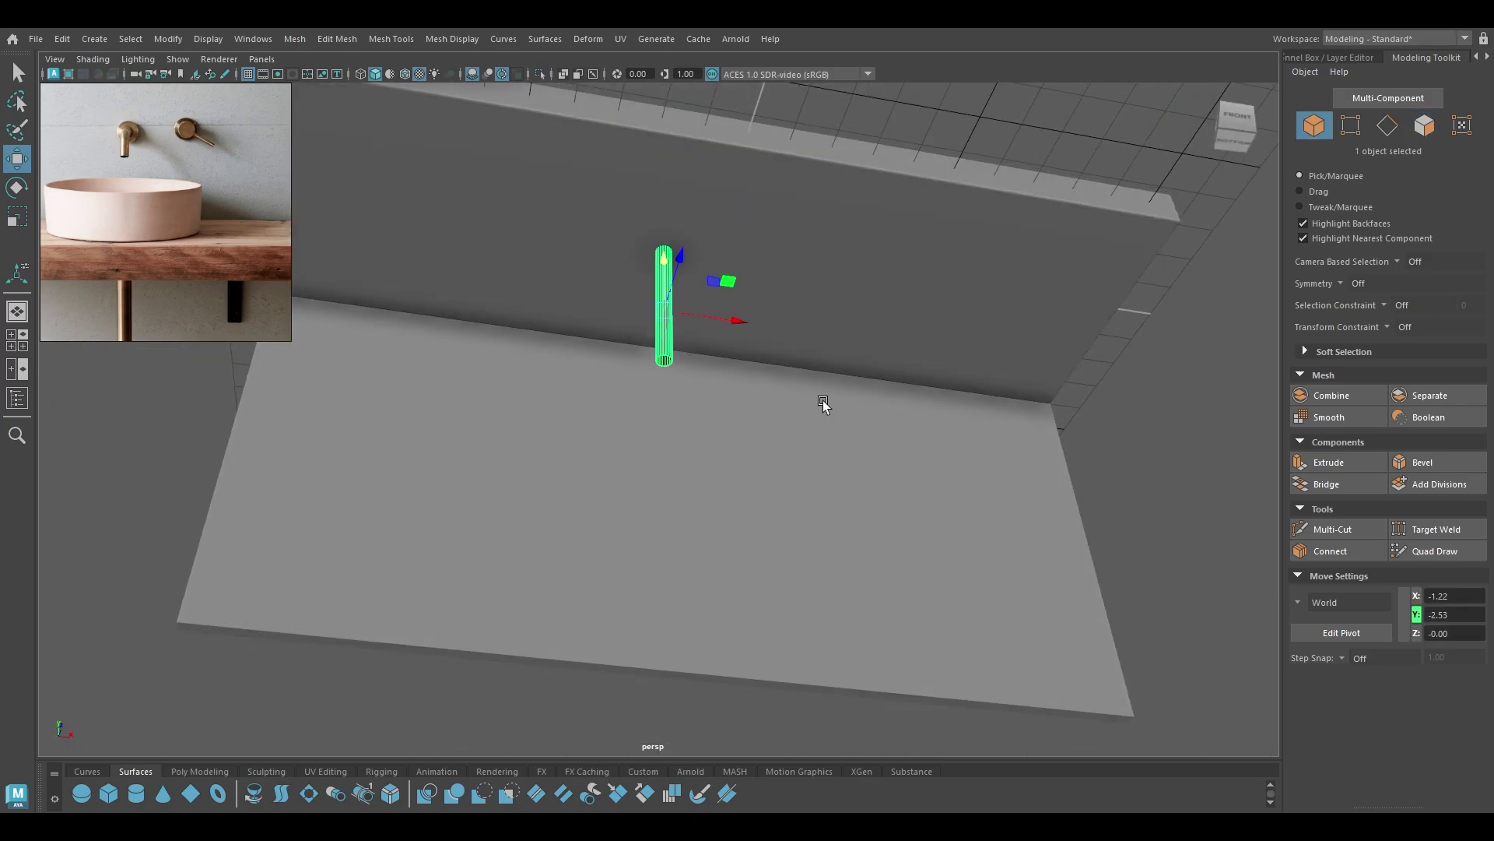
click(1151, 426)
alt+drag(1150, 426, 911, 439)
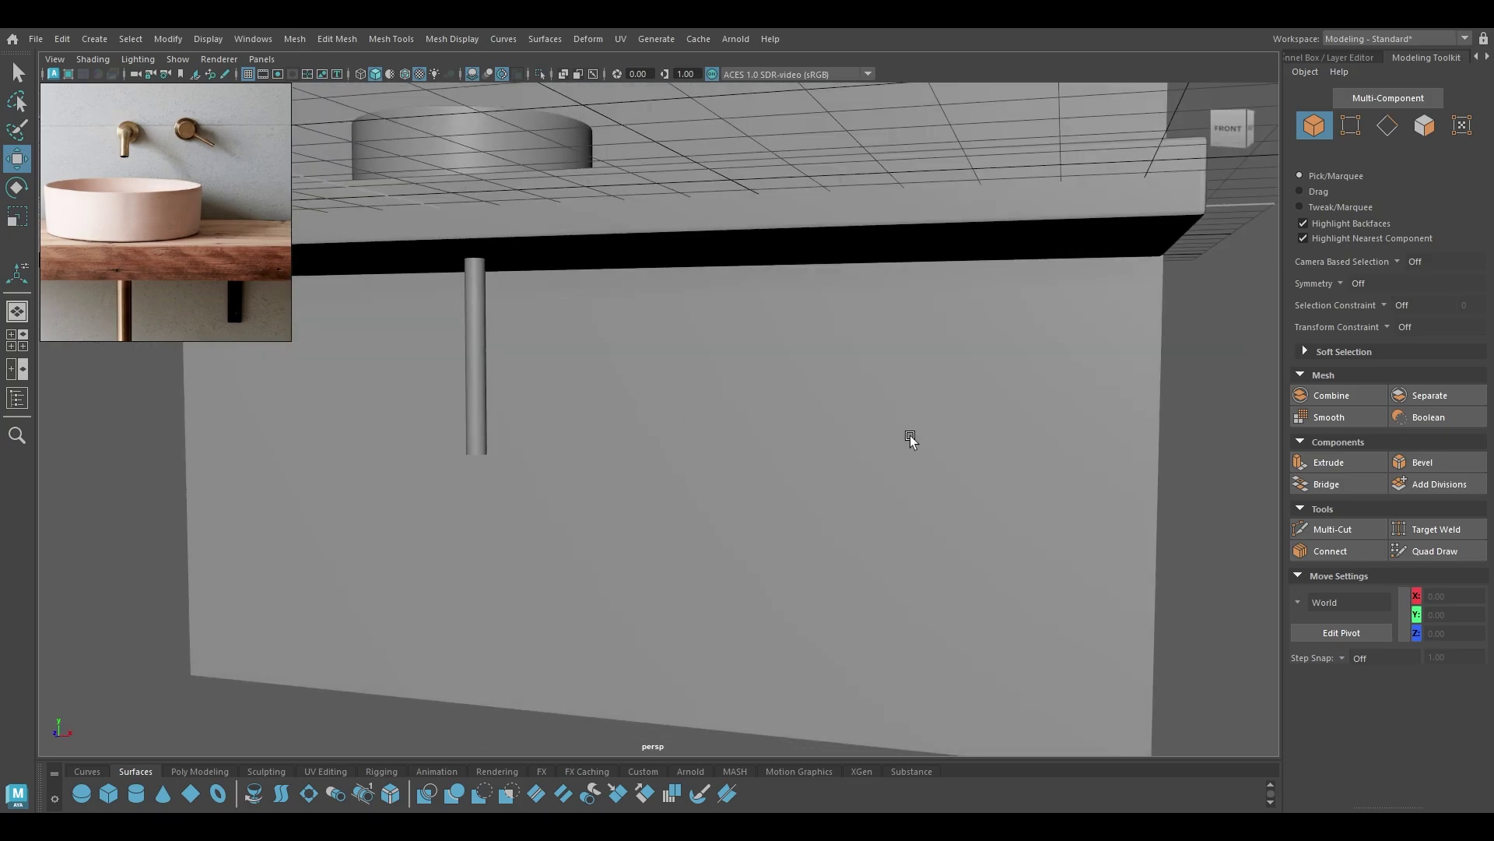
Create a polygon cube, move it to about X 3.48 and lower it directly under the countertop beside the drain pipe.
shift+right_drag(1220, 378, 1212, 420)
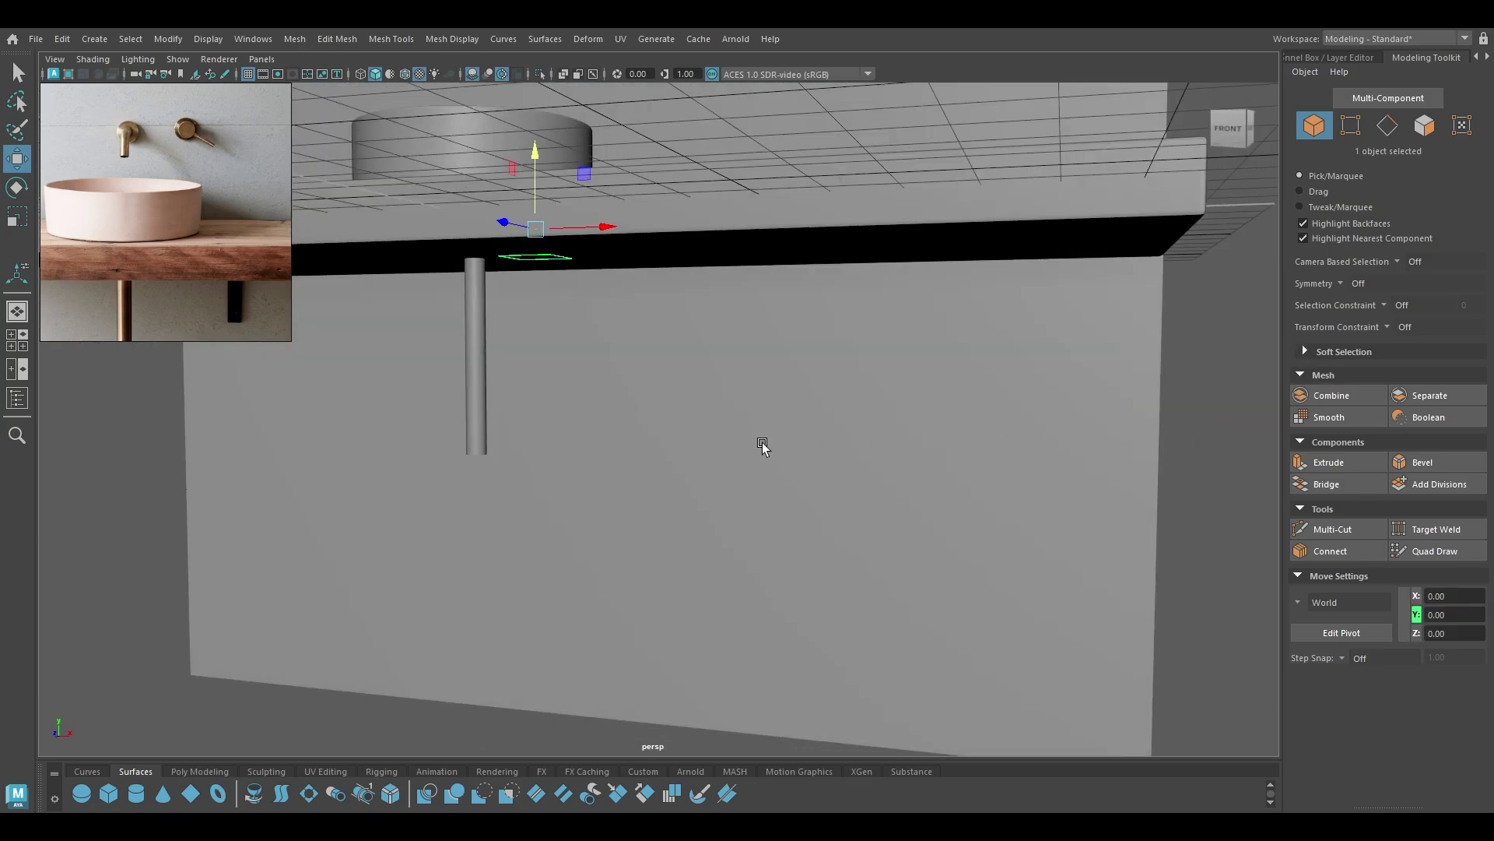
alt+drag(763, 444, 786, 498)
drag(666, 269, 857, 343)
key(space)
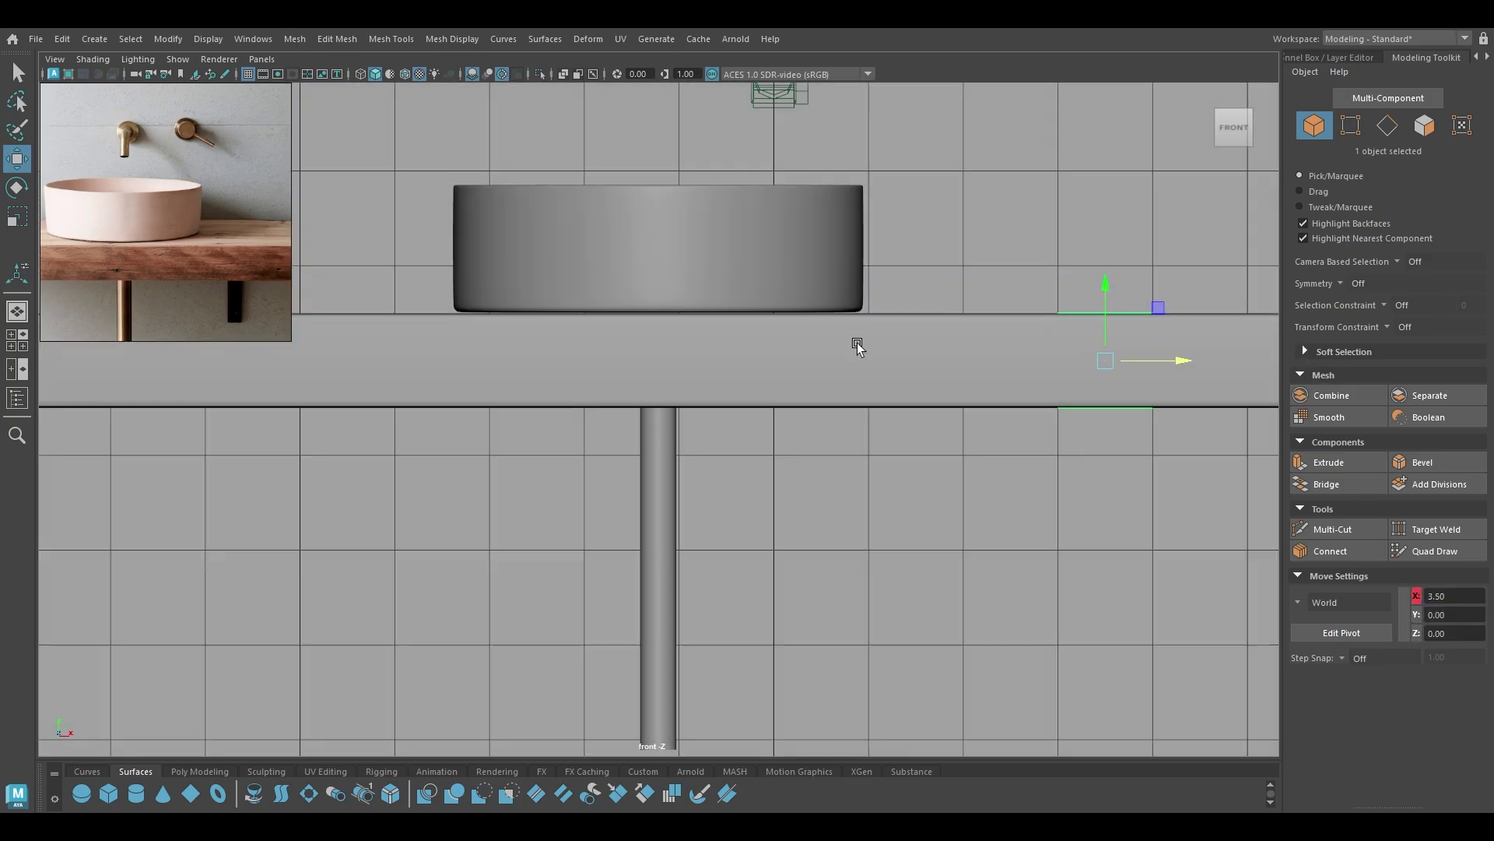
scroll(623, 243, up, 1)
drag(793, 195, 783, 194)
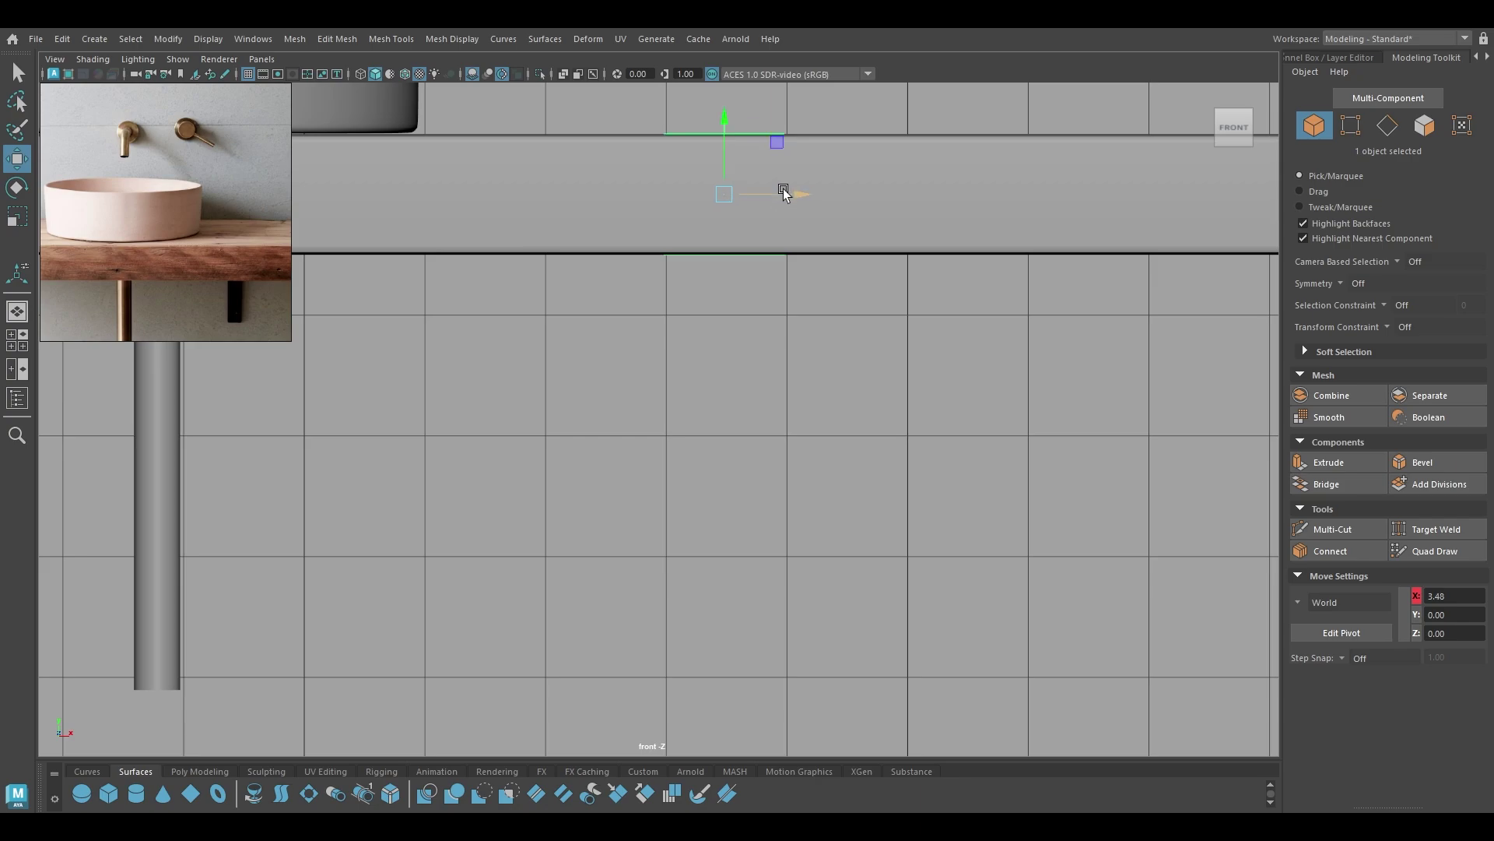
drag(724, 118, 724, 243)
Scale the cube along X to about a quarter of its width for a narrow bracket.
key(r)
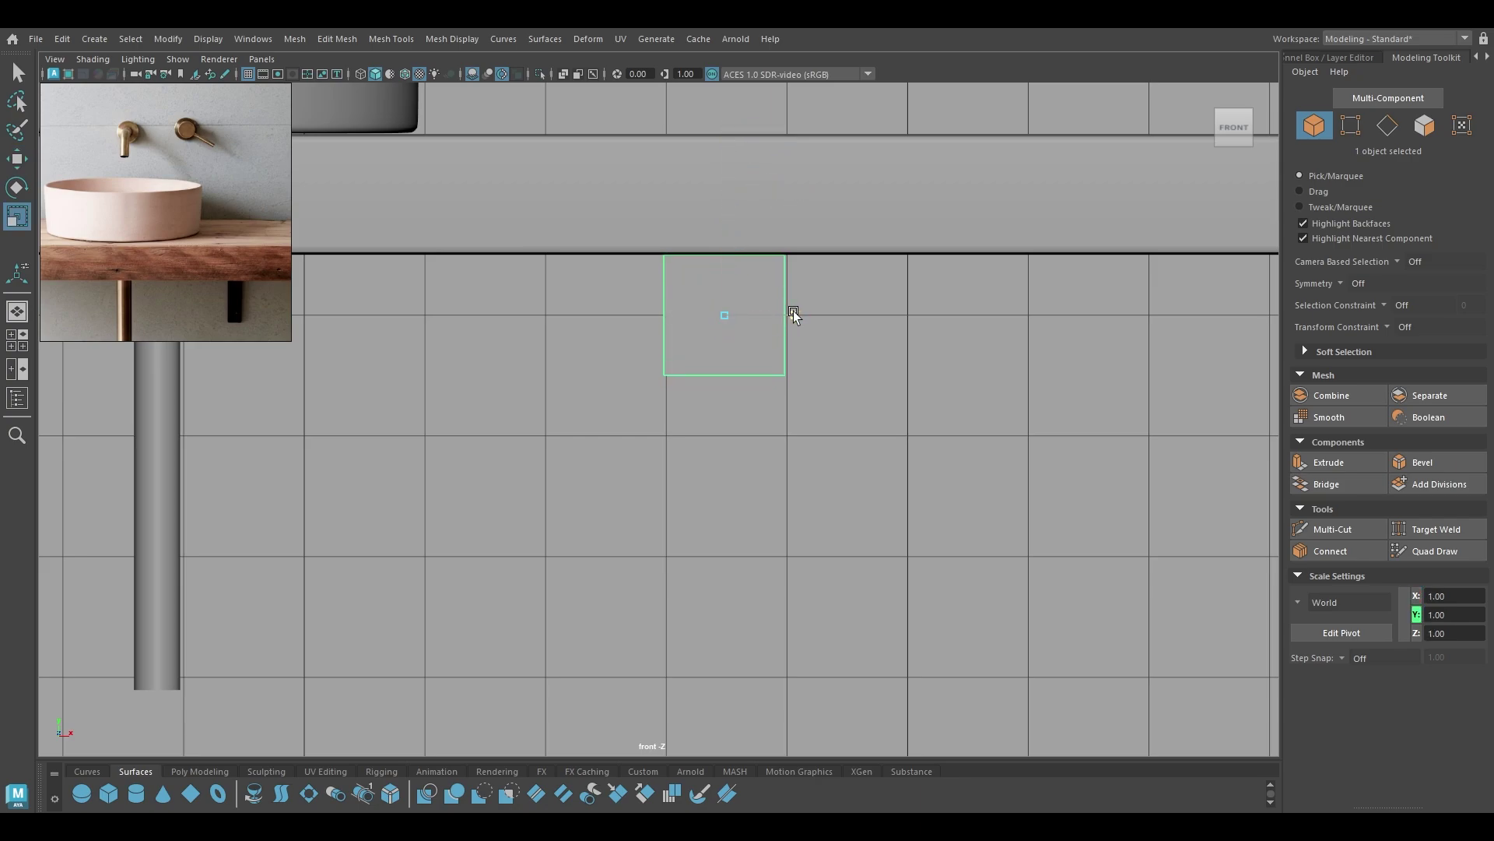
drag(791, 315, 744, 315)
ctrl+shift+right_drag(720, 306, 702, 307)
drag(794, 315, 769, 314)
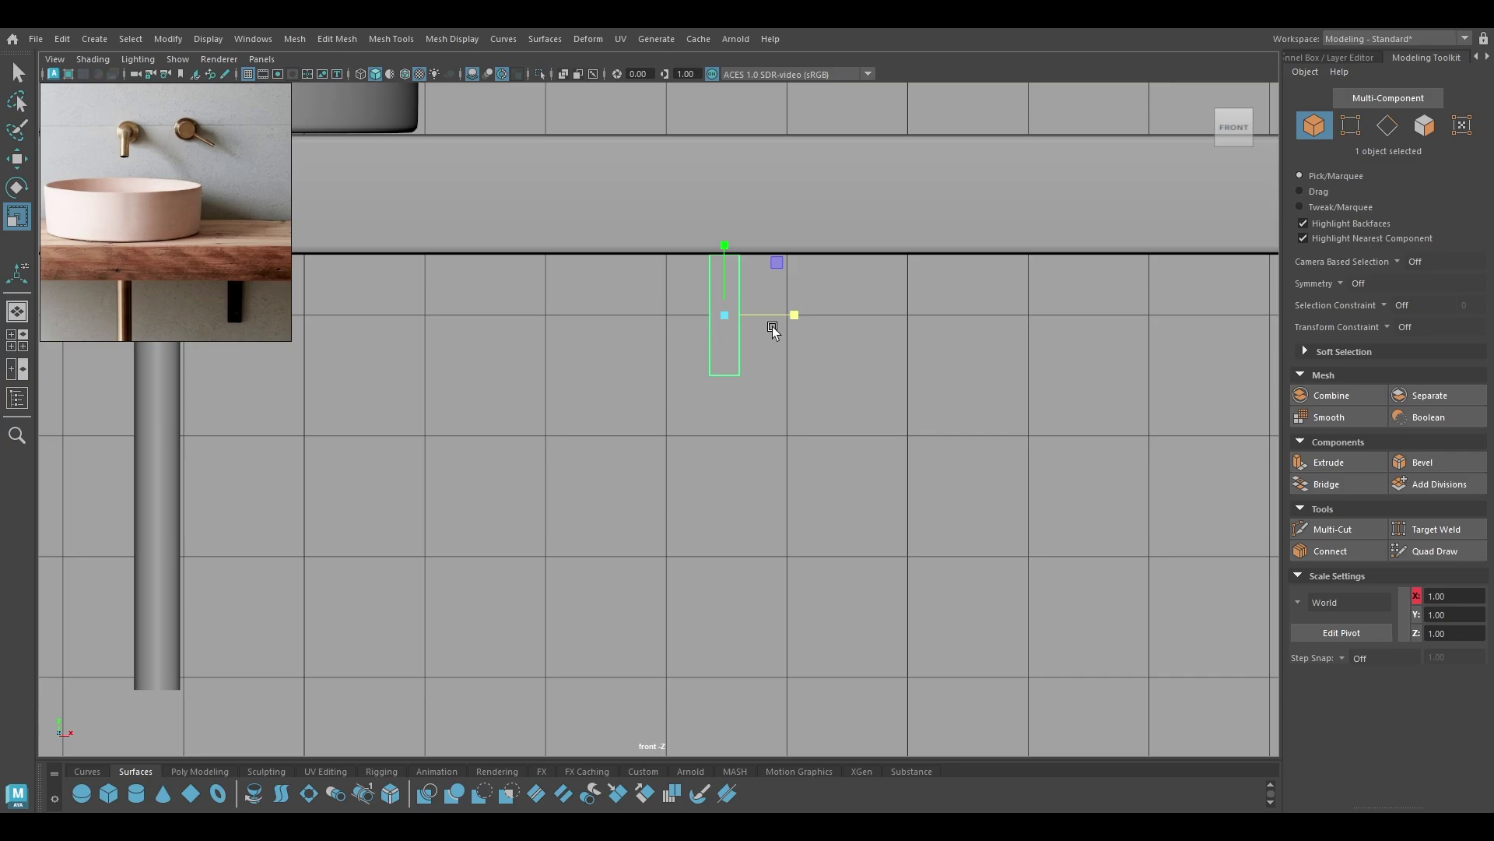
Select the bracket's four bottom vertices and lower them to about Y -1.50.
right_drag(723, 341, 590, 319)
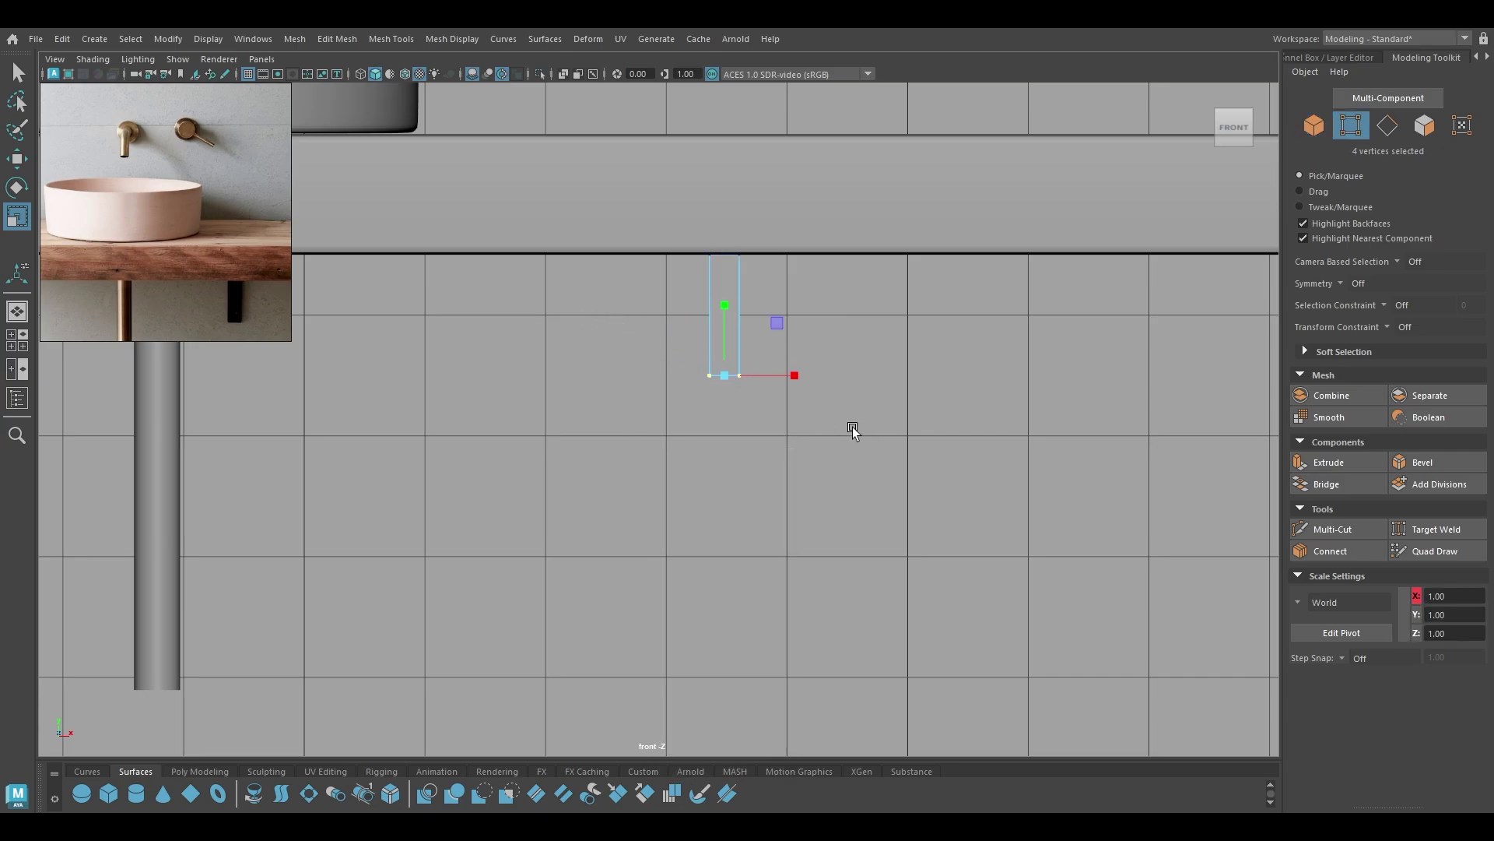
key(w)
drag(721, 308, 723, 342)
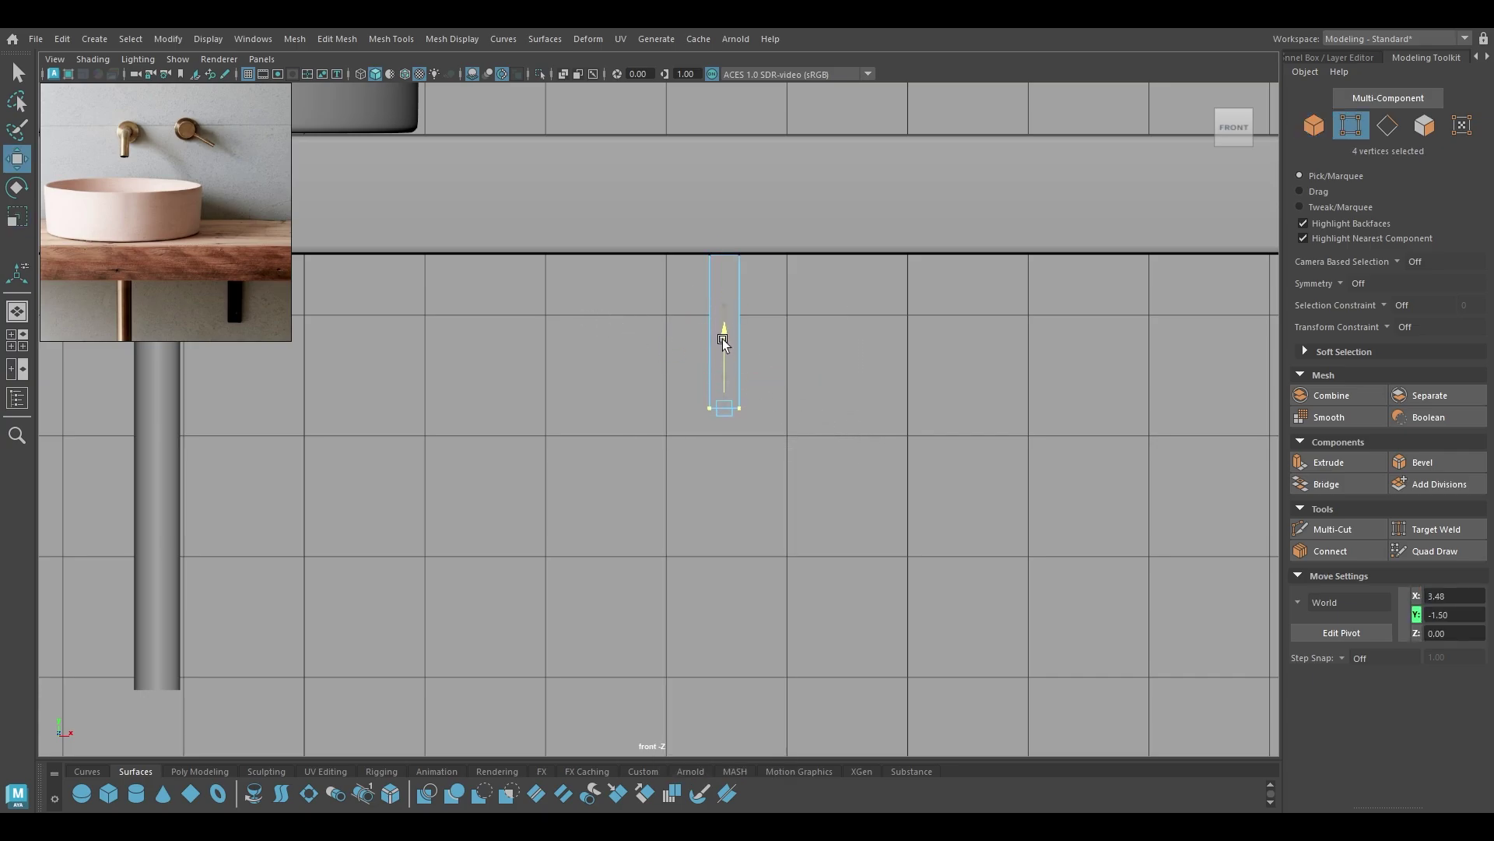
Insert an edge loop near the bracket's upper end with Multi-Cut, and select the front face above the loop.
right_drag(726, 303, 644, 295)
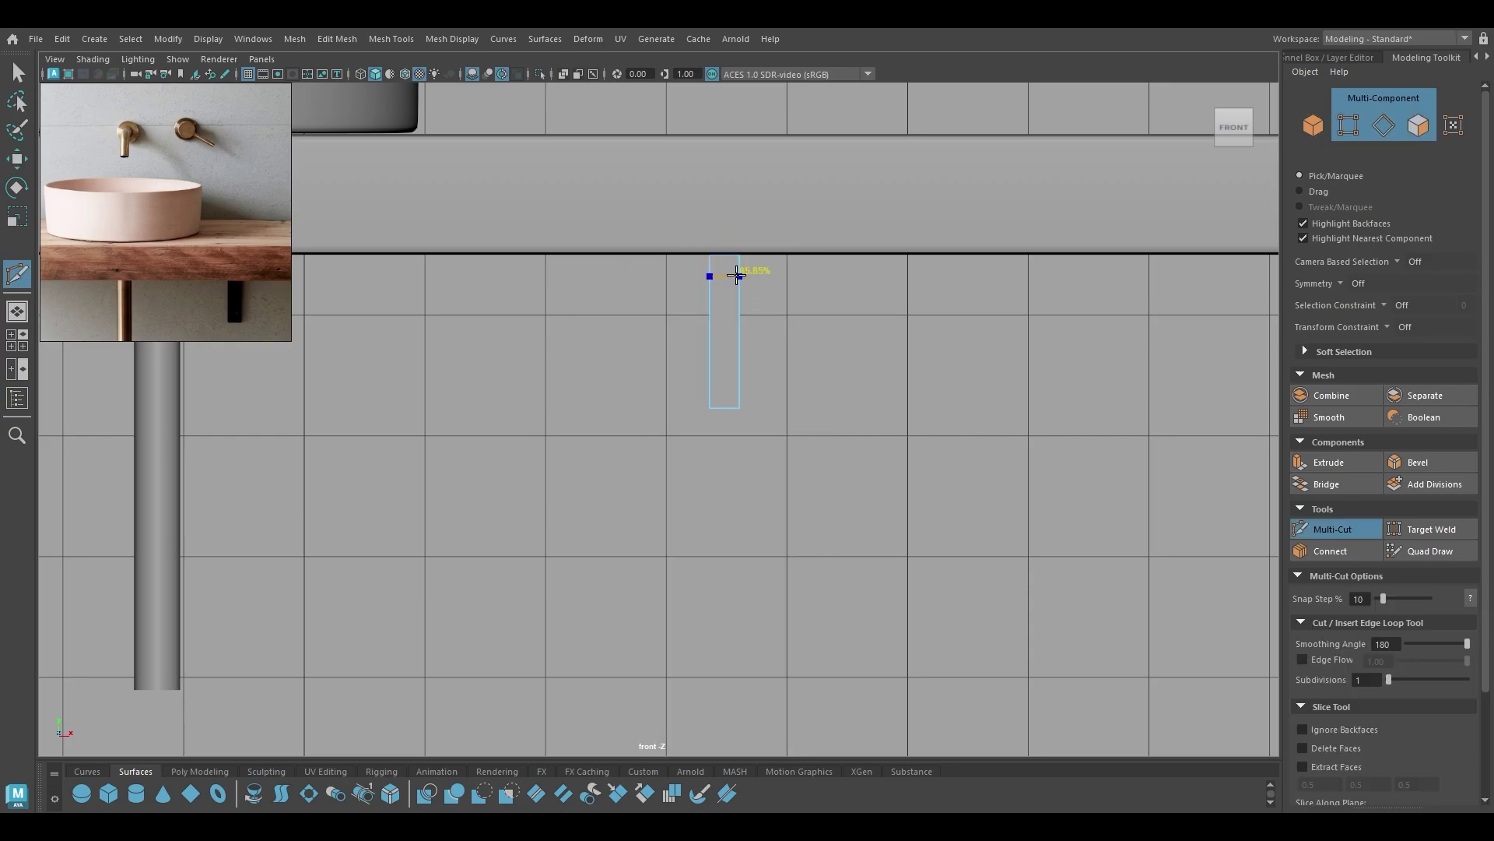
key(w)
right_drag(726, 266, 727, 307)
click(731, 265)
key(space)
key(space)
alt+drag(765, 327, 653, 283)
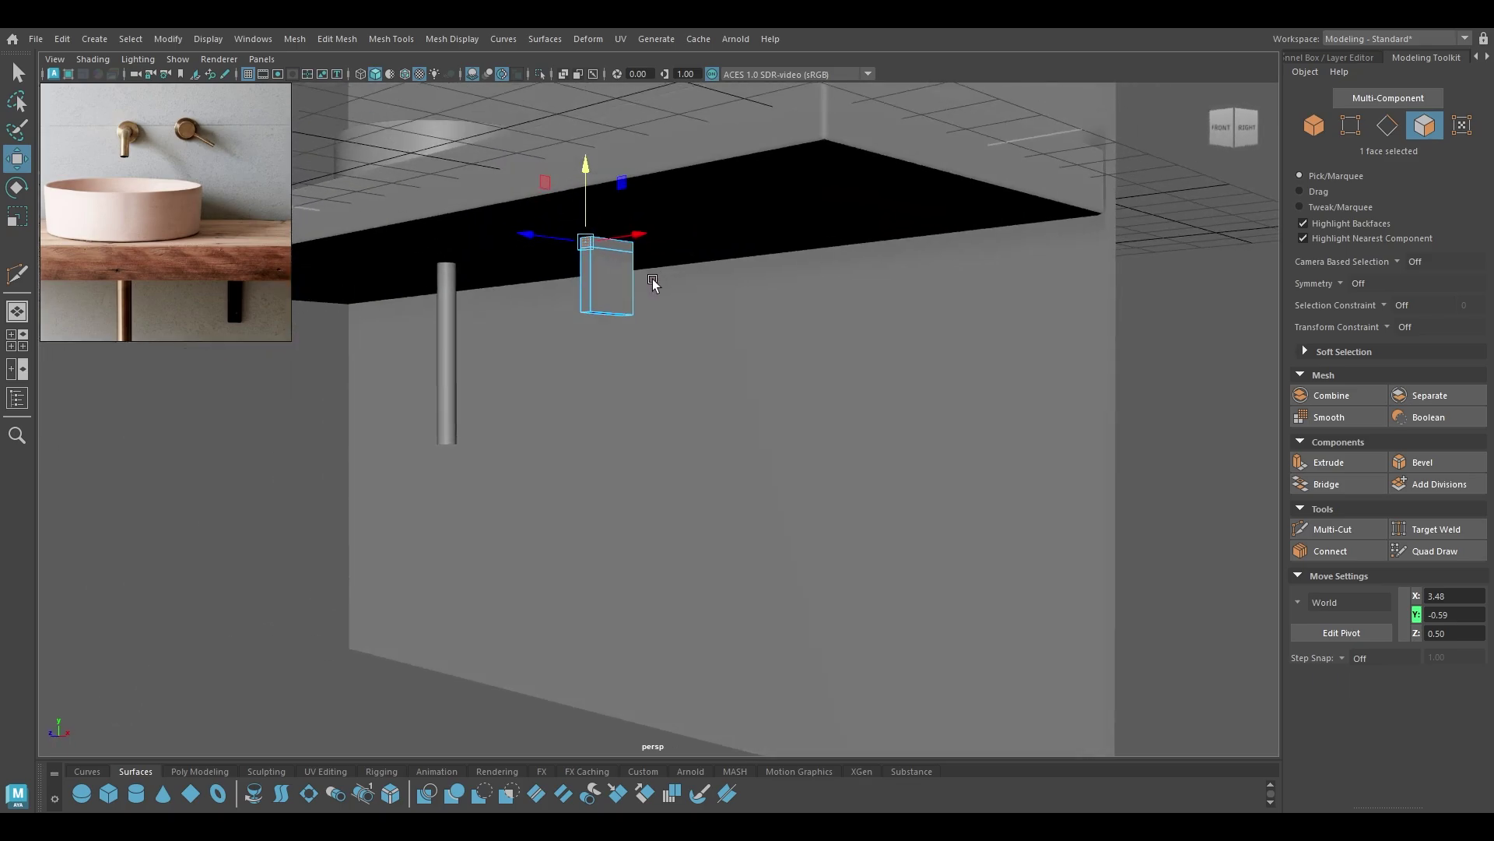
Scale the whole bracket along Z to make it thin in depth.
right_drag(611, 277, 704, 237)
key(r)
drag(554, 266, 610, 273)
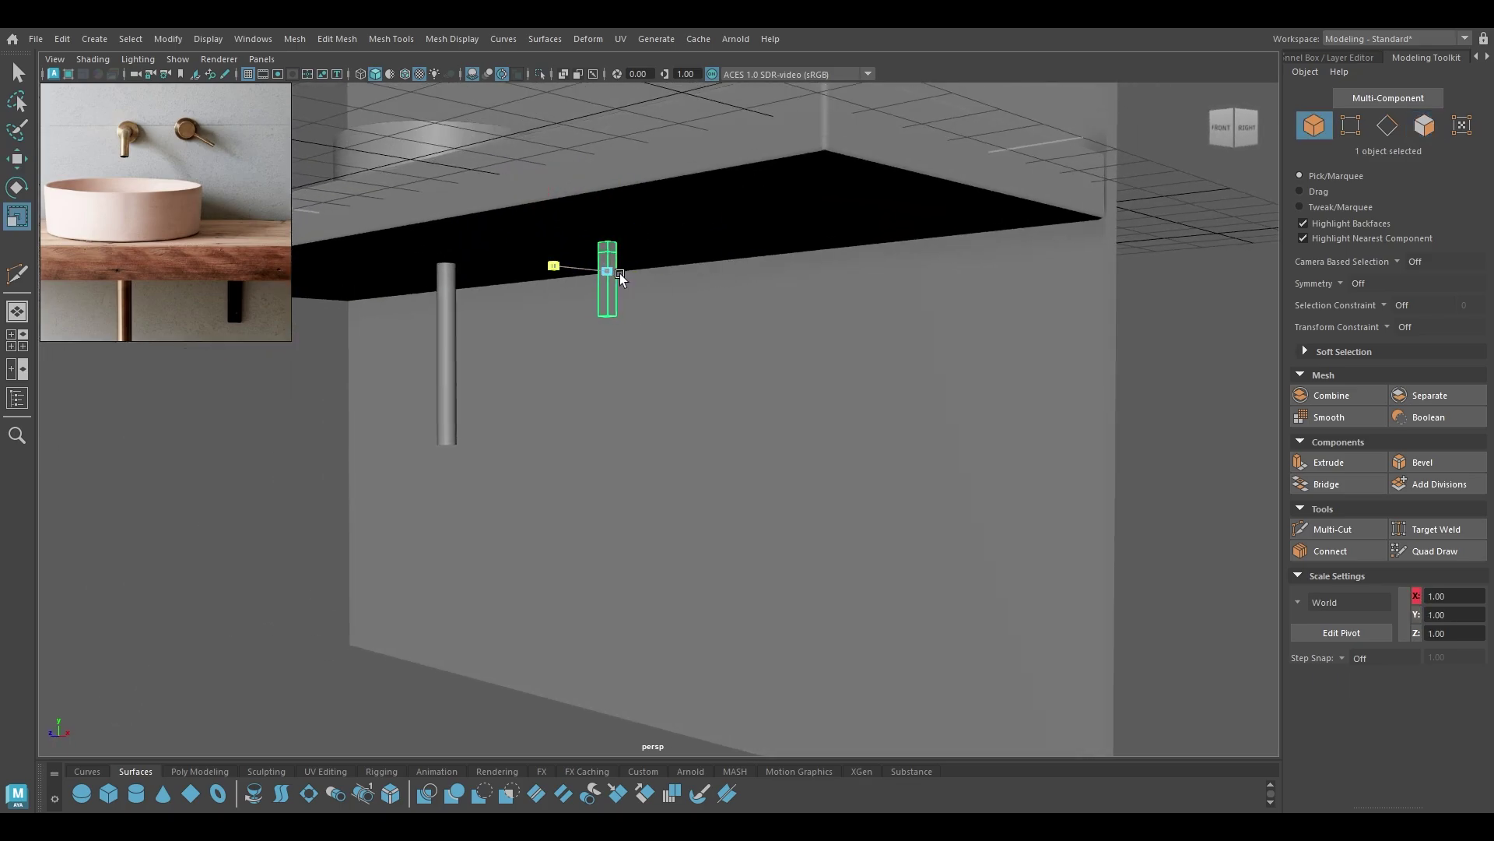
Extrude the bracket's small upper front face forward to about Z 1.16 to form the horizontal arm.
key(w)
right_drag(620, 273, 601, 285)
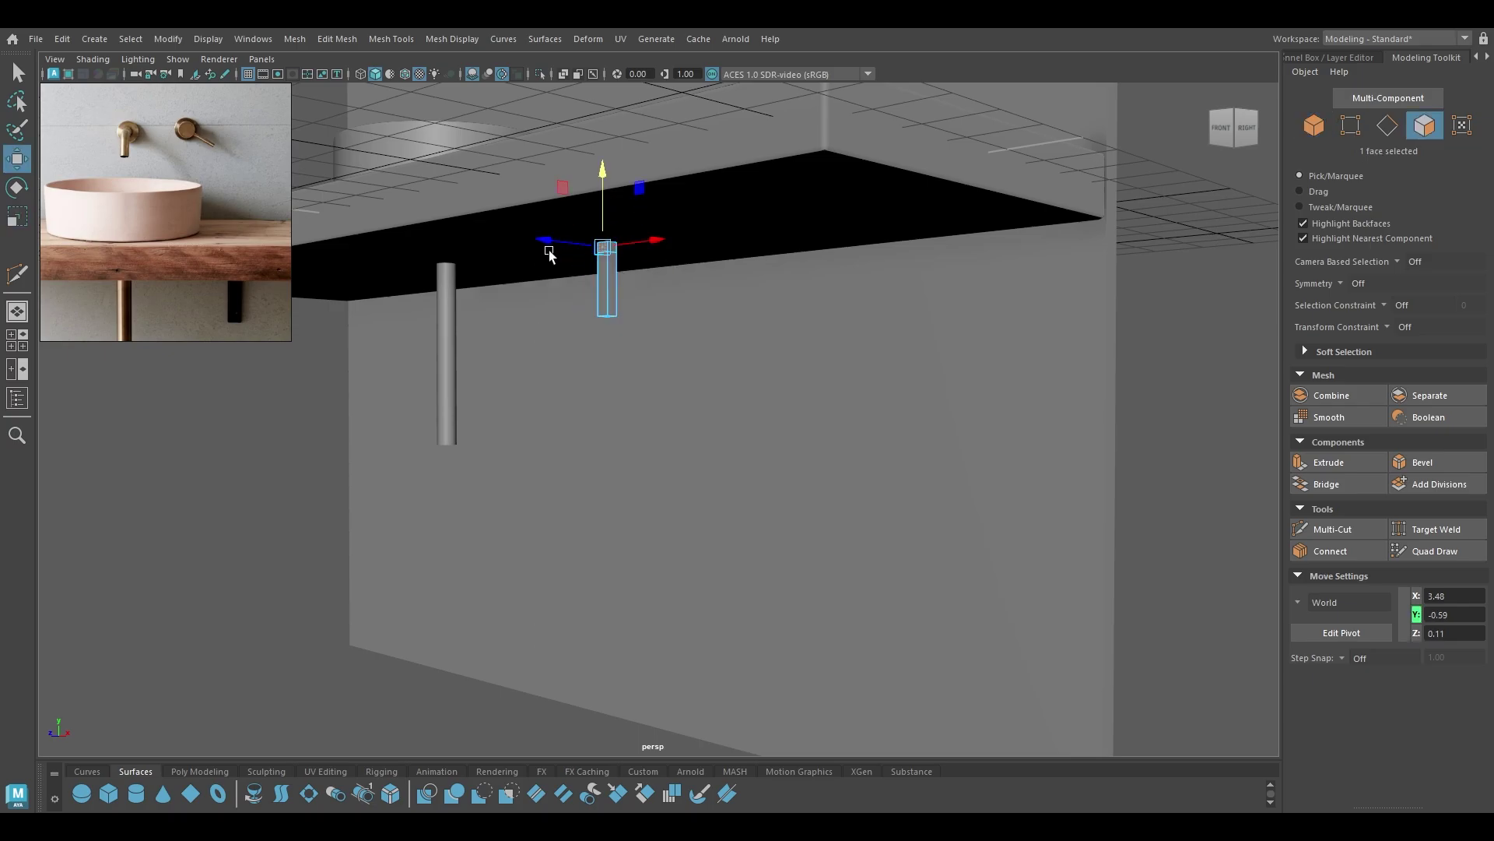
shift+drag(545, 240, 496, 253)
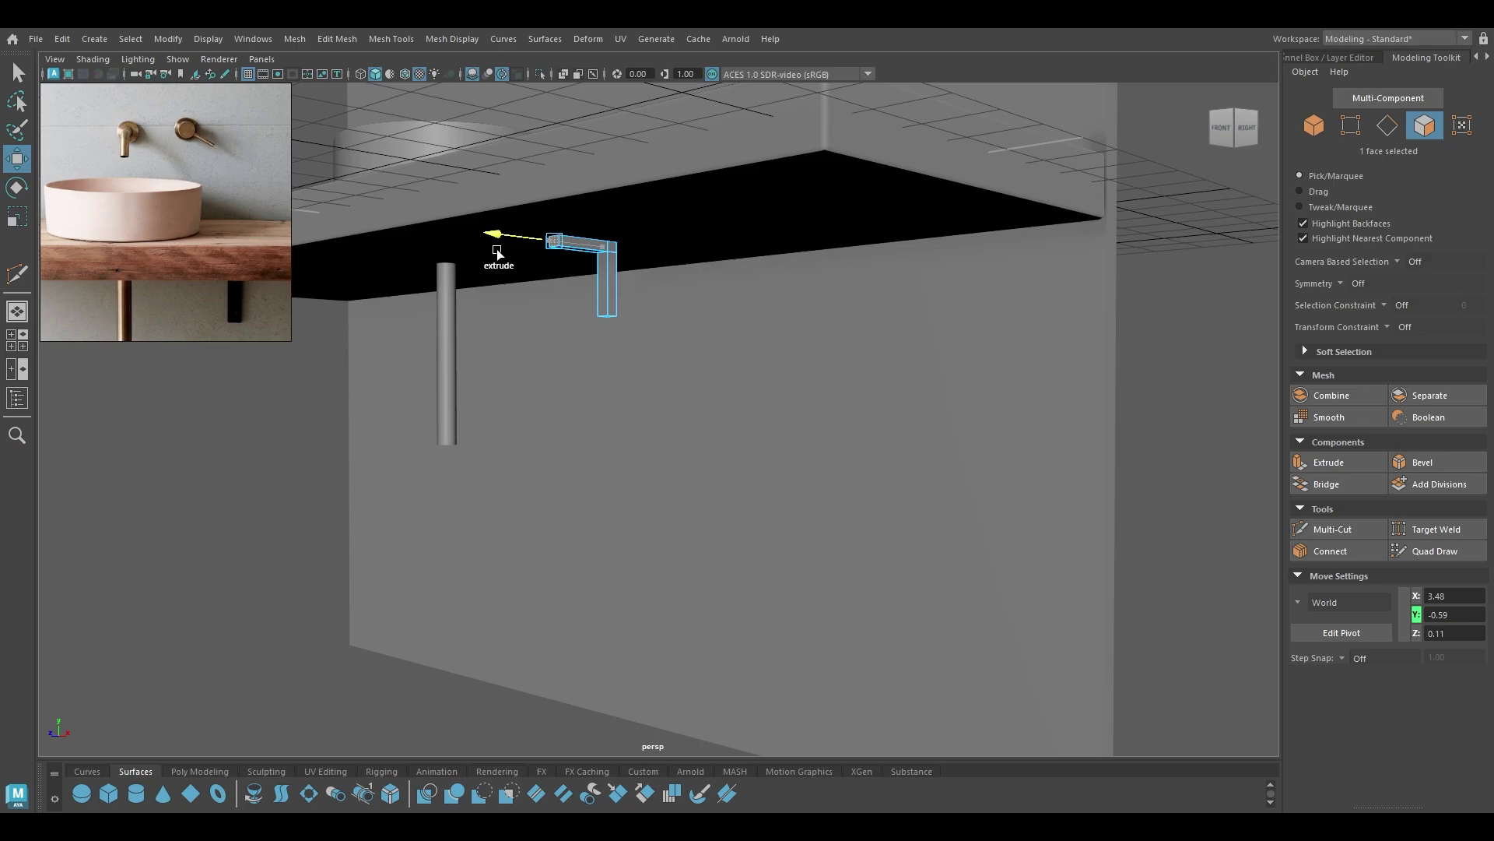
shift+drag(497, 252, 499, 252)
alt+drag(611, 272, 617, 272)
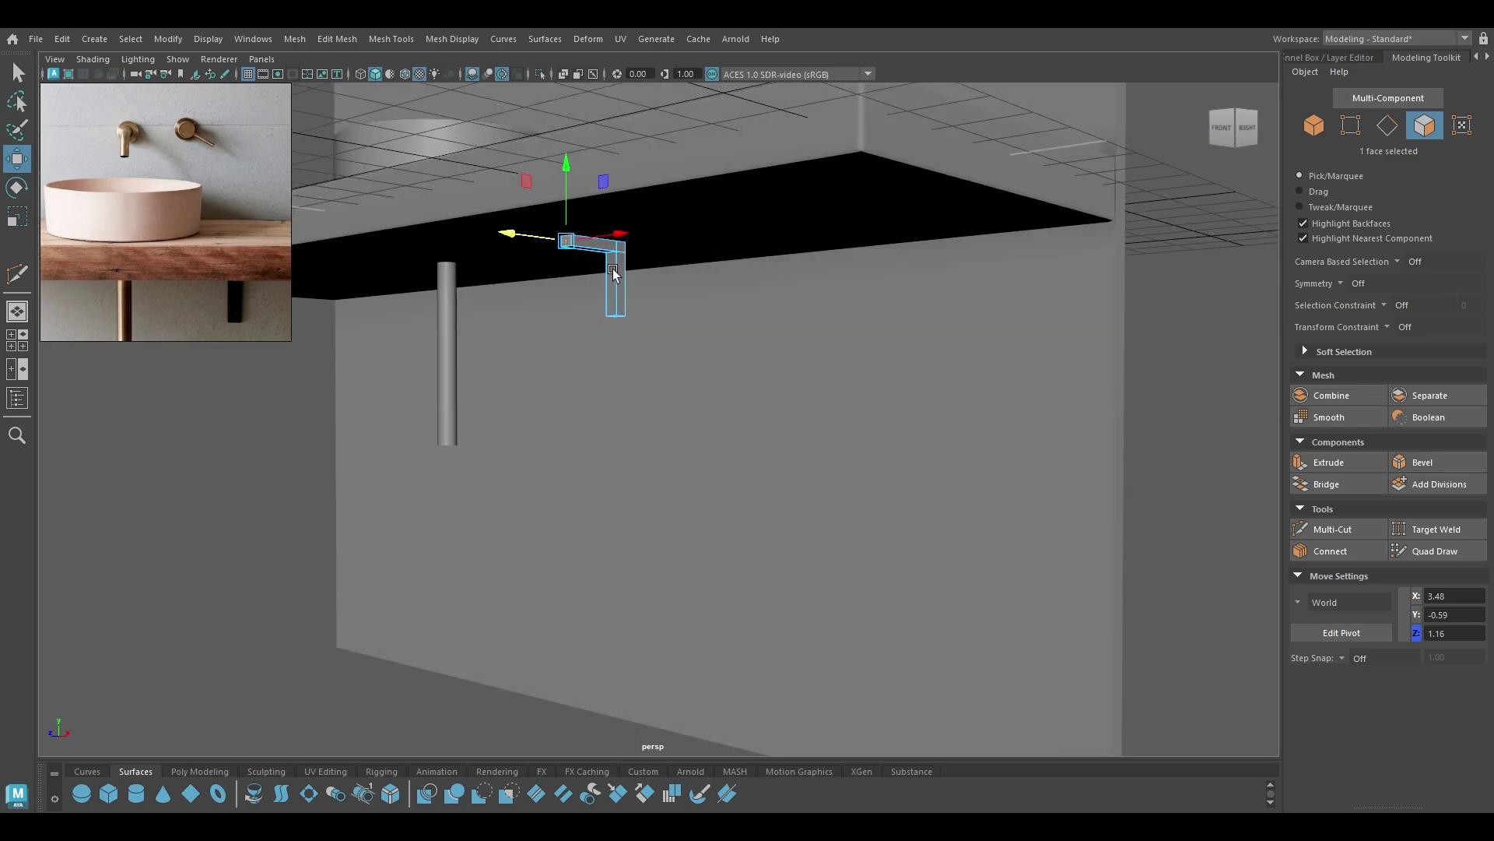
Hide every object except the bracket and switch to edge selection on it.
right_drag(615, 272, 717, 189)
key(alt+h)
alt+drag(722, 192, 791, 316)
key(F10)
scroll(806, 254, up, 4)
scroll(810, 222, down, 3)
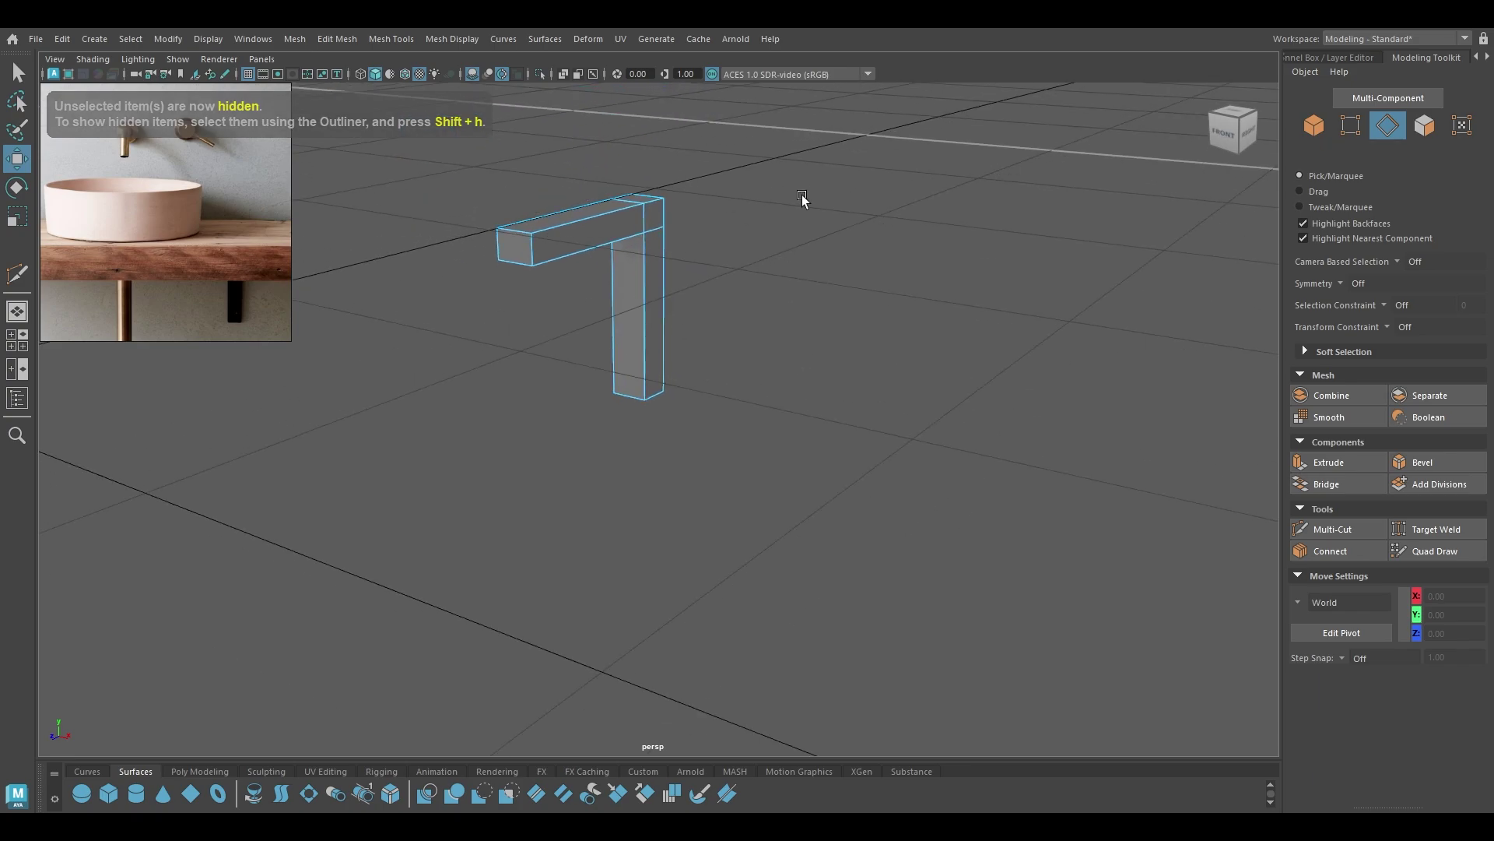
Bevel all of the bracket's edges with a fraction of 0.29 and 2 segments.
drag(782, 158, 435, 373)
alt+drag(523, 480, 603, 407)
key(ctrl+b)
scroll(693, 545, up, 3)
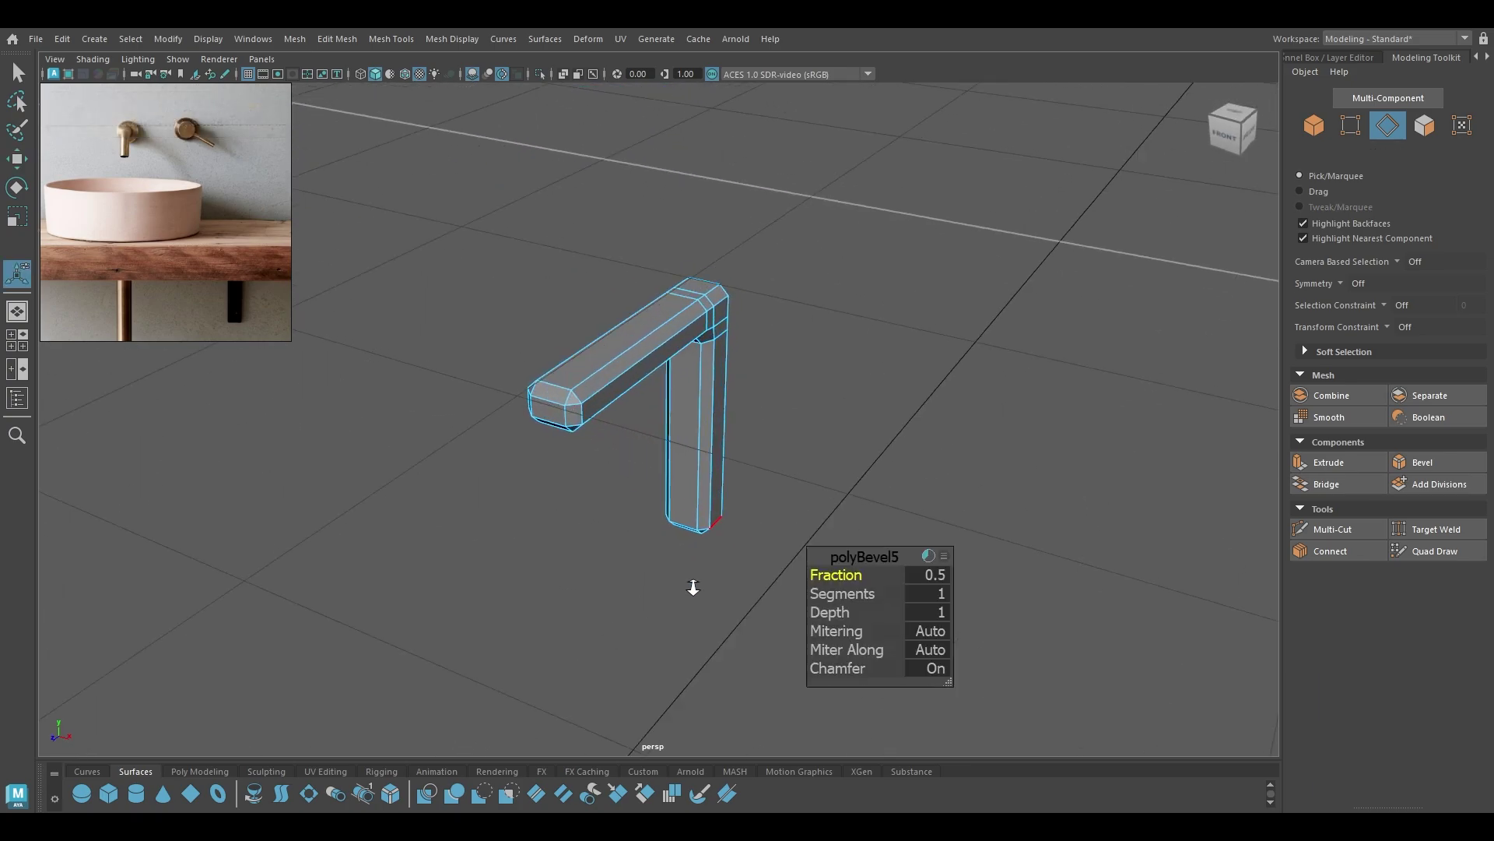
drag(850, 575, 899, 603)
alt+drag(721, 540, 703, 507)
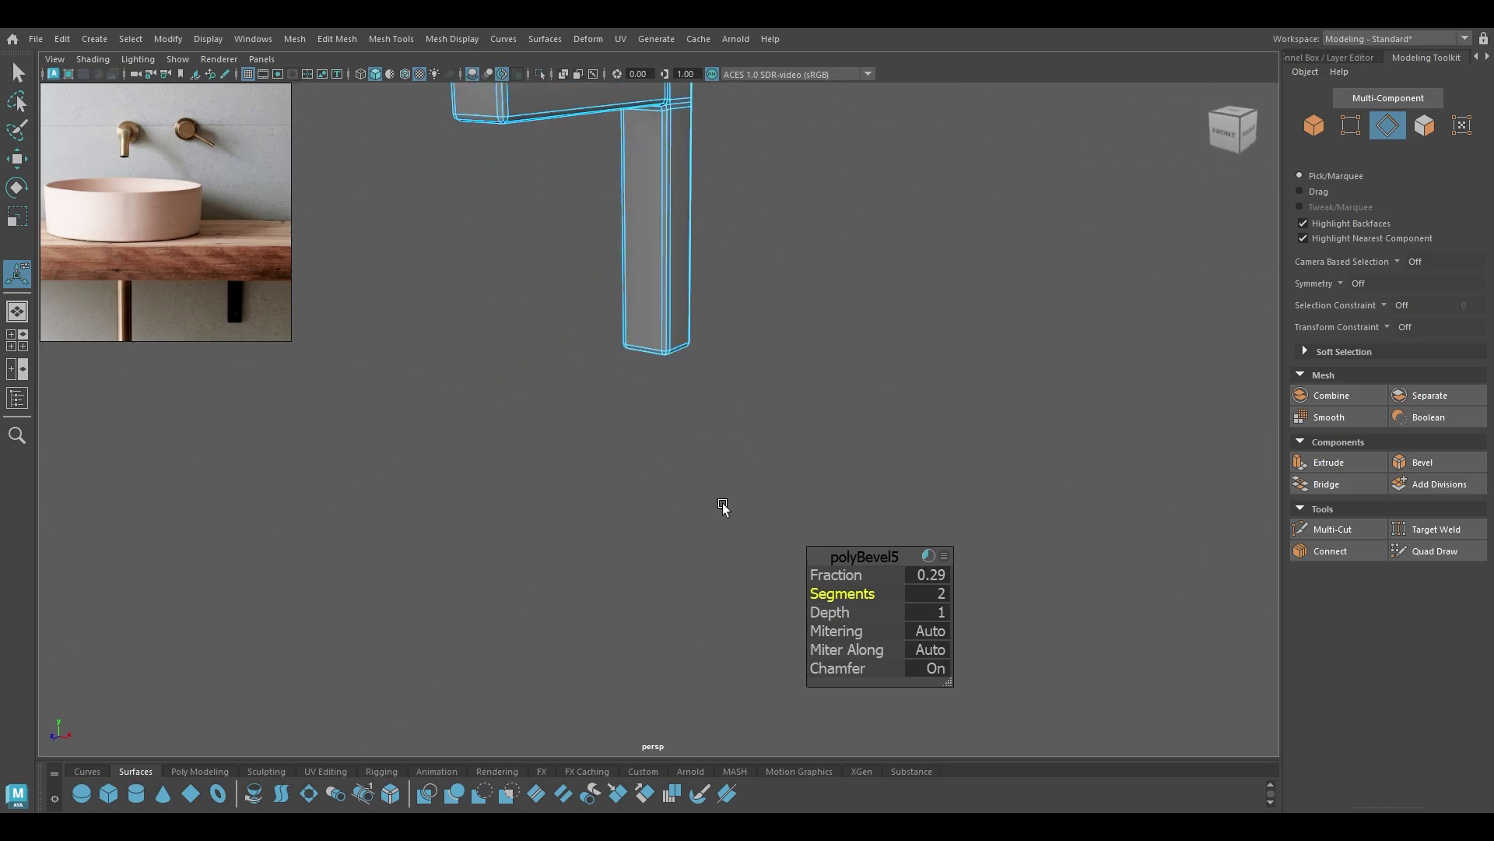
Return the bracket to object selection and show the hidden objects again.
key(w)
right_drag(574, 163, 653, 124)
alt+drag(789, 234, 711, 428)
key(ctrl+shift+h)
Move the bracket back to about Z -3.38 against the back wall, using the side view for alignment.
key(space)
alt+right_drag(711, 428, 957, 744)
alt+middle_drag(727, 577, 691, 469)
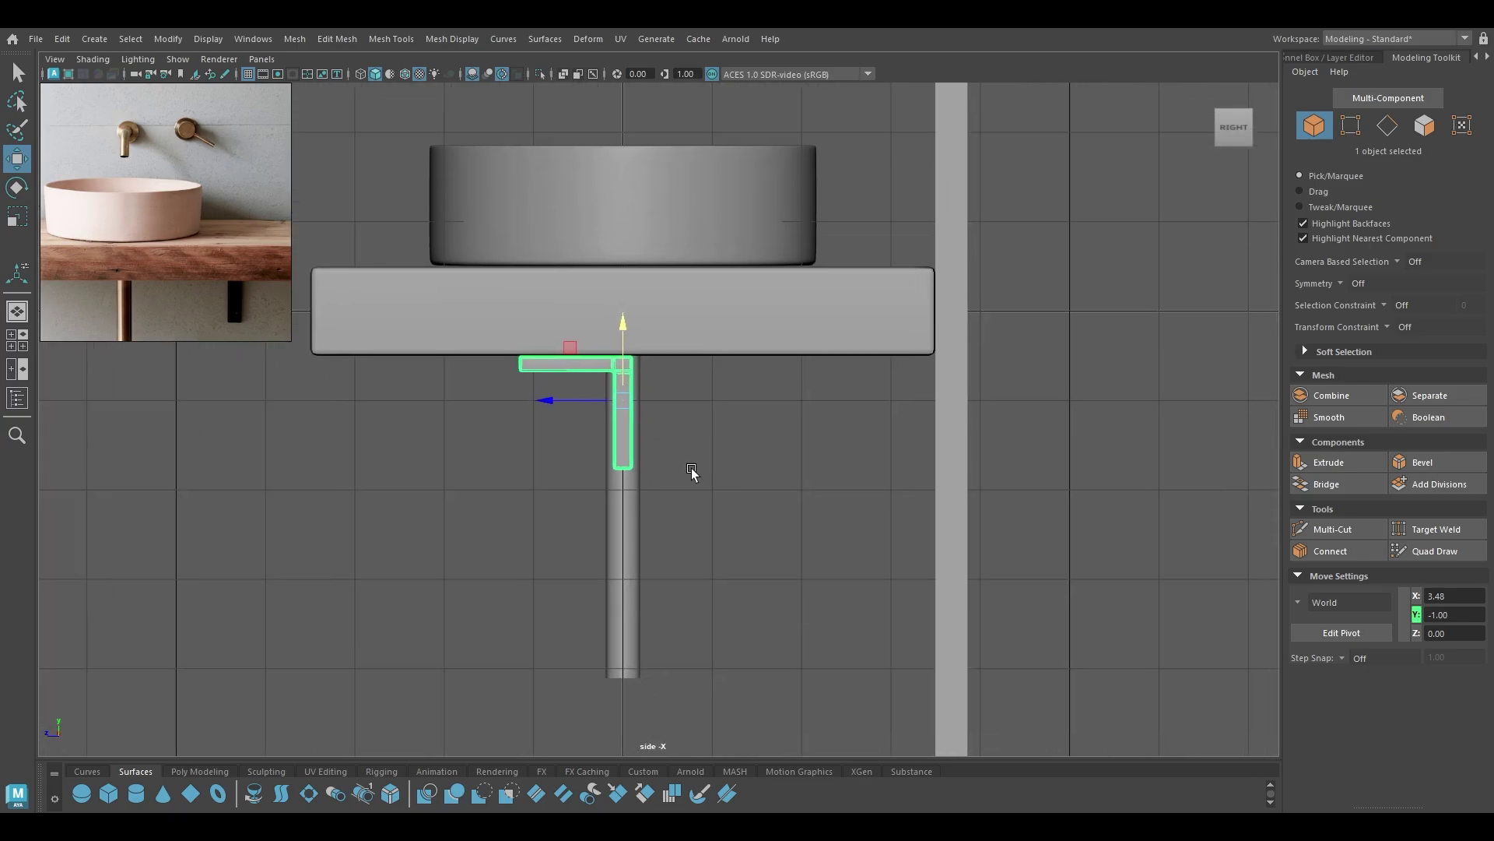
drag(547, 404, 862, 423)
key(space)
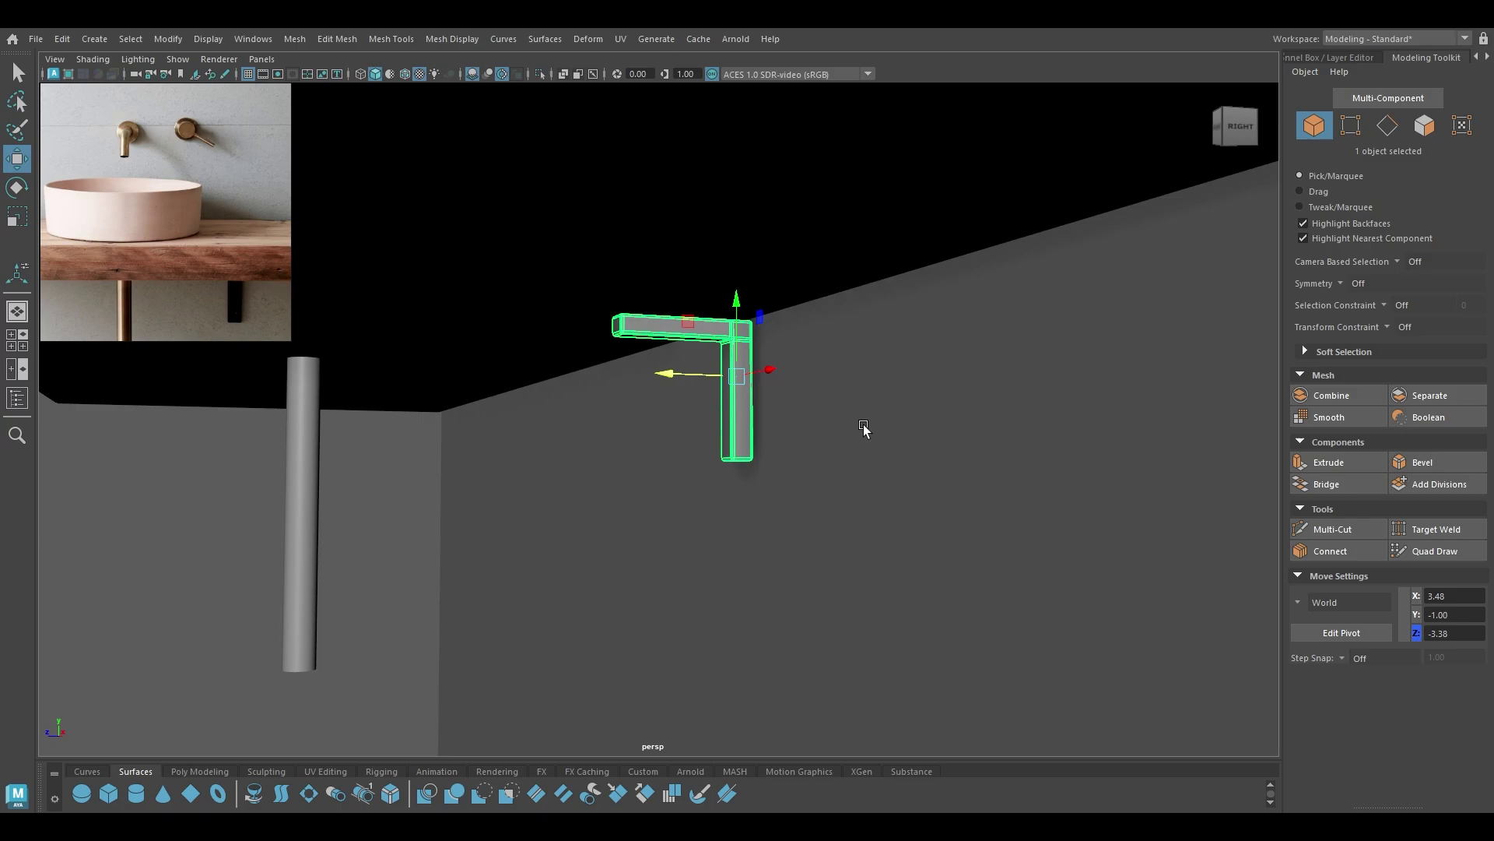
alt+drag(818, 239, 948, 379)
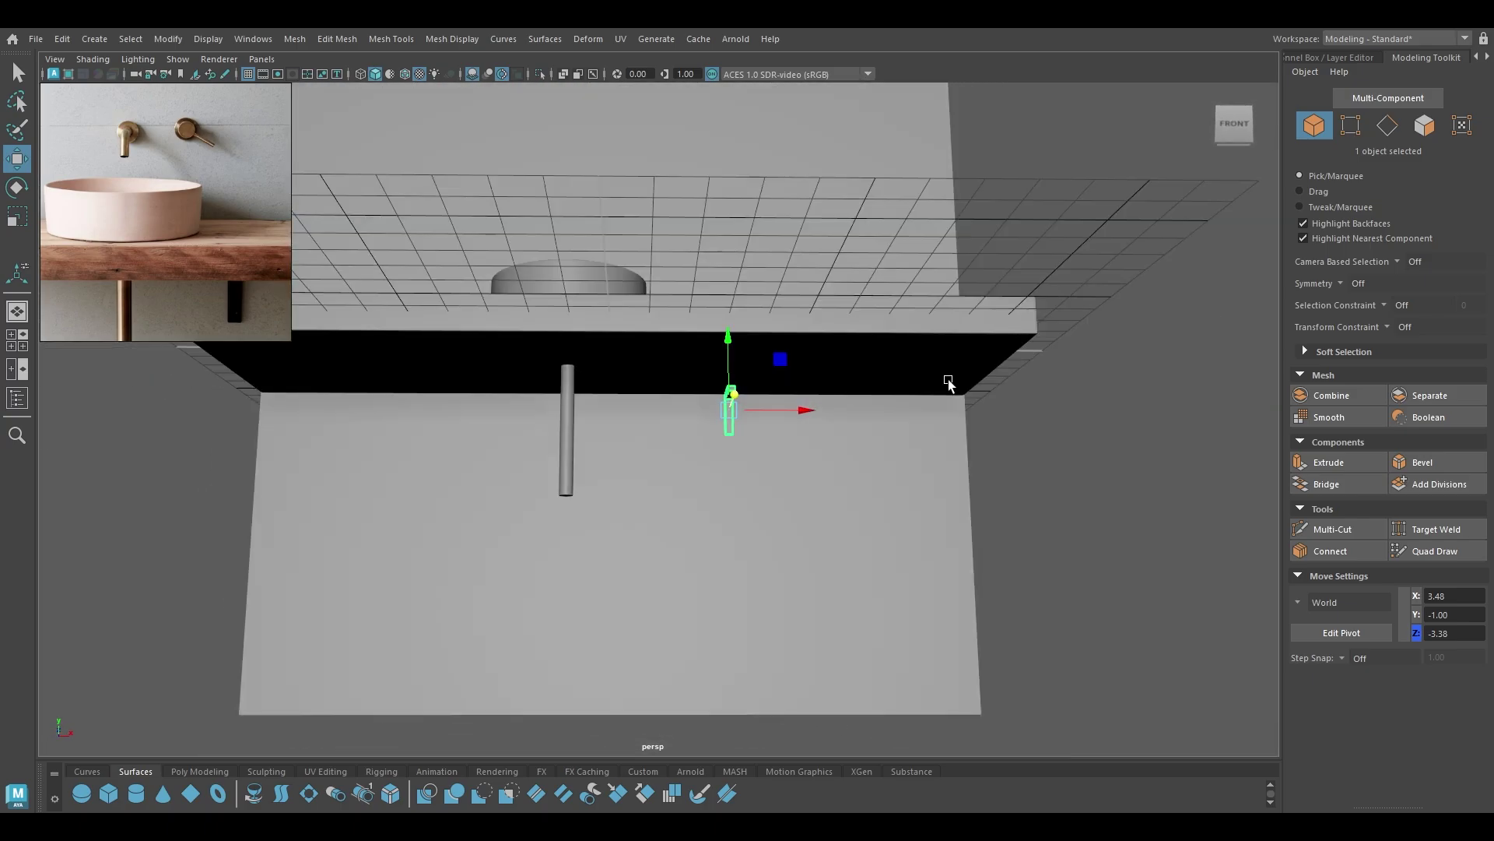
Scale the bracket slightly wider along X and deselect it.
key(r)
drag(800, 409, 845, 410)
key(w)
click(899, 477)
Look at the scene through camera1.
alt+drag(899, 480, 752, 410)
click(261, 59)
mouse_move(304, 73)
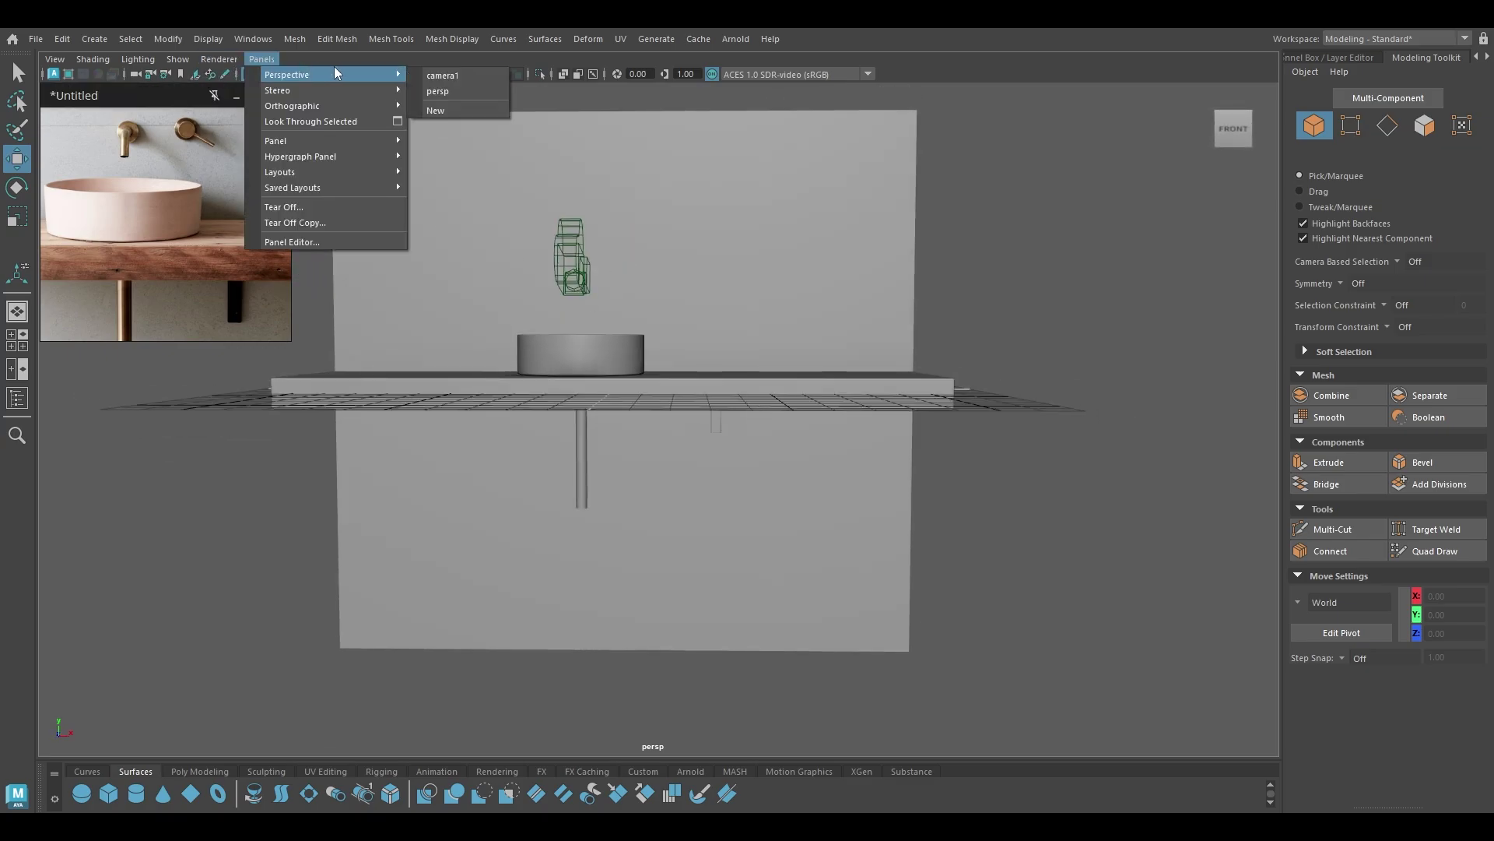
click(445, 75)
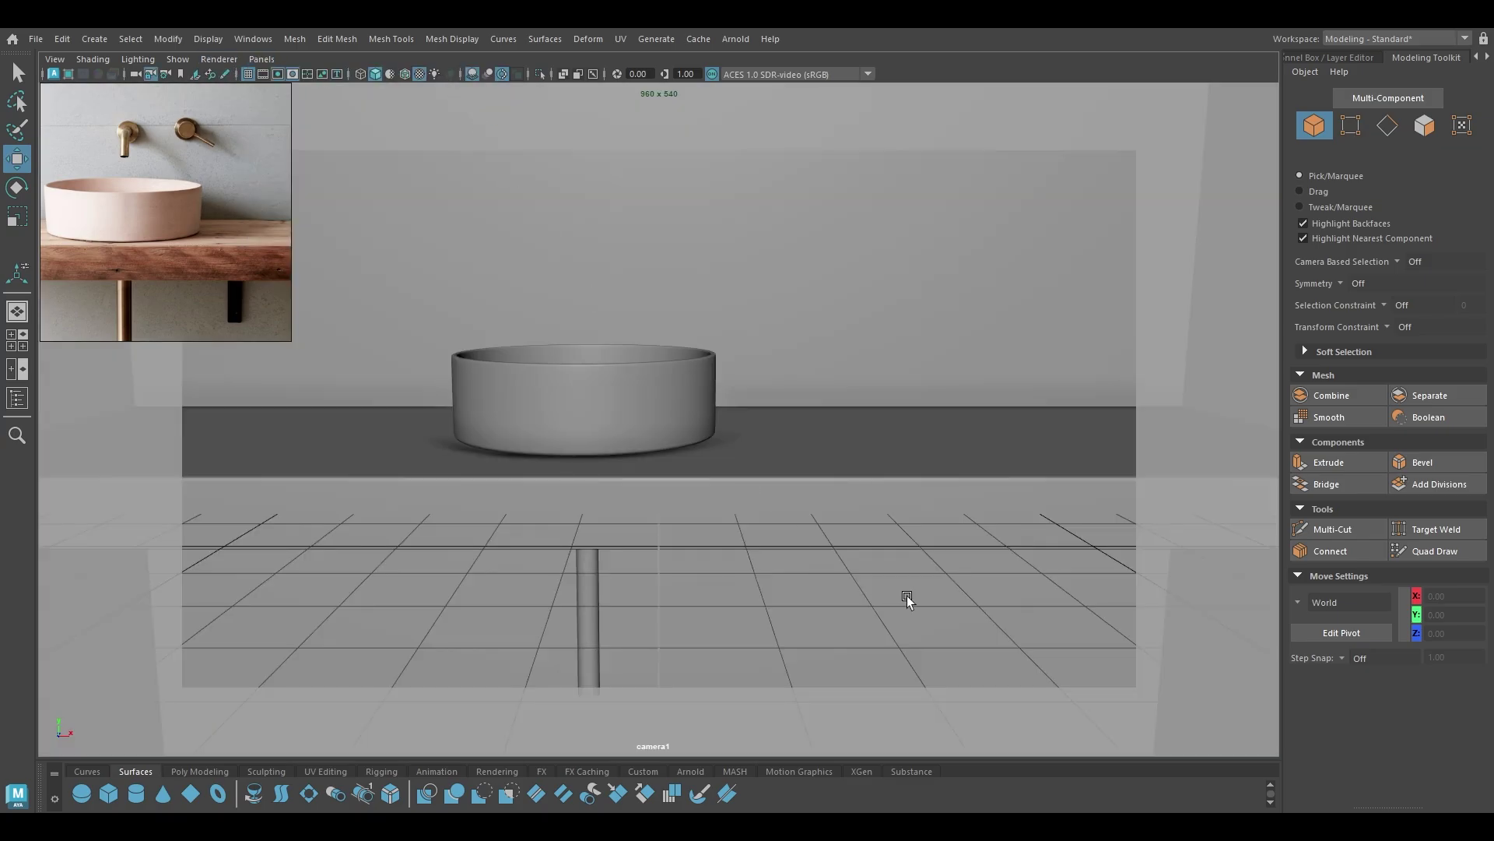
Select only the bracket, move it along X to about 3.10, and show wireframe on the shaded models.
drag(790, 343, 1086, 676)
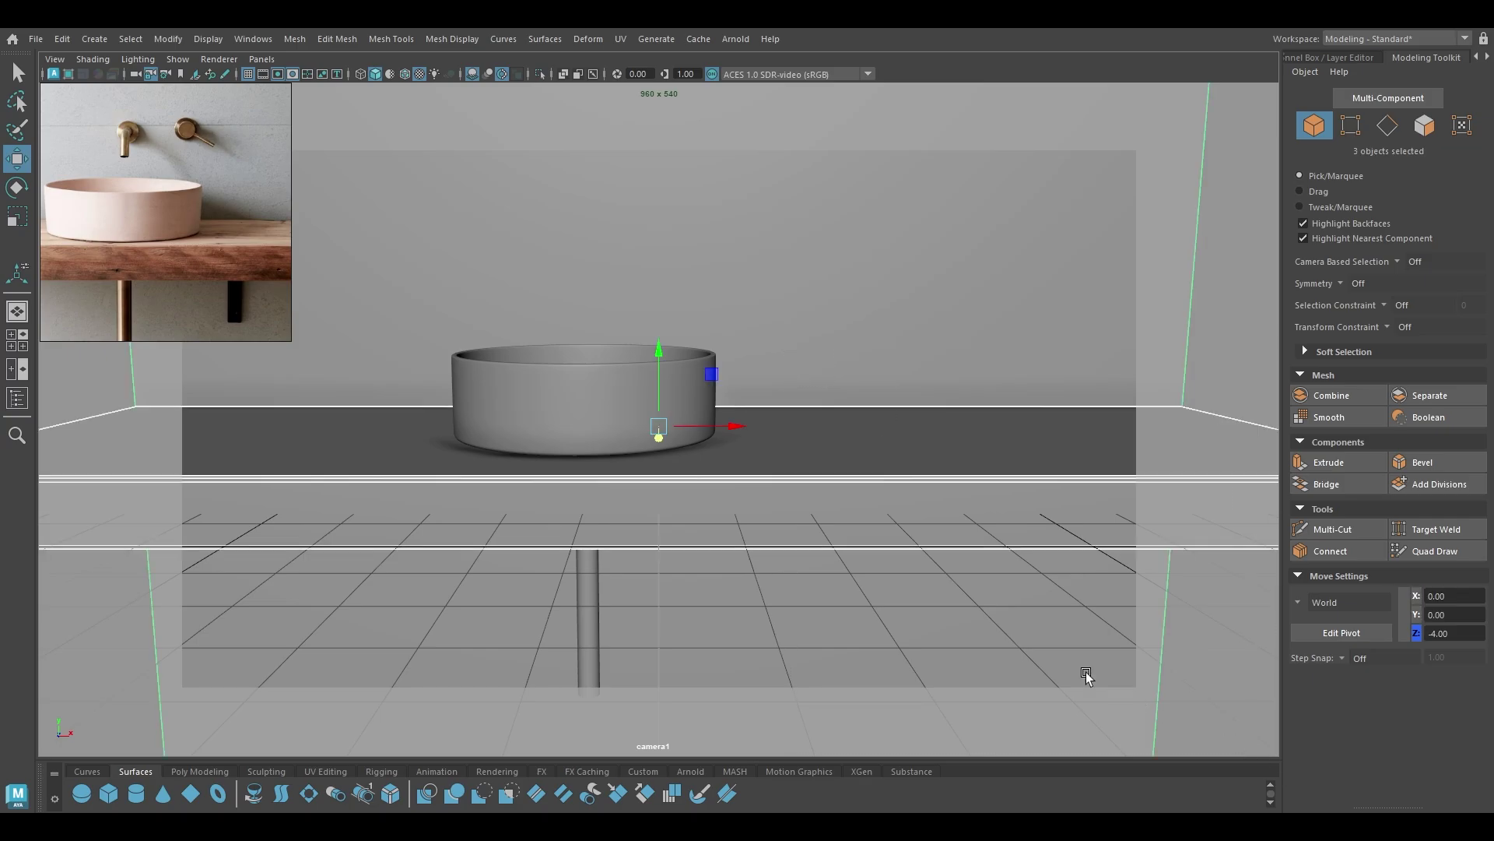
ctrl+click(1071, 529)
ctrl+click(976, 315)
drag(895, 478, 868, 474)
click(405, 73)
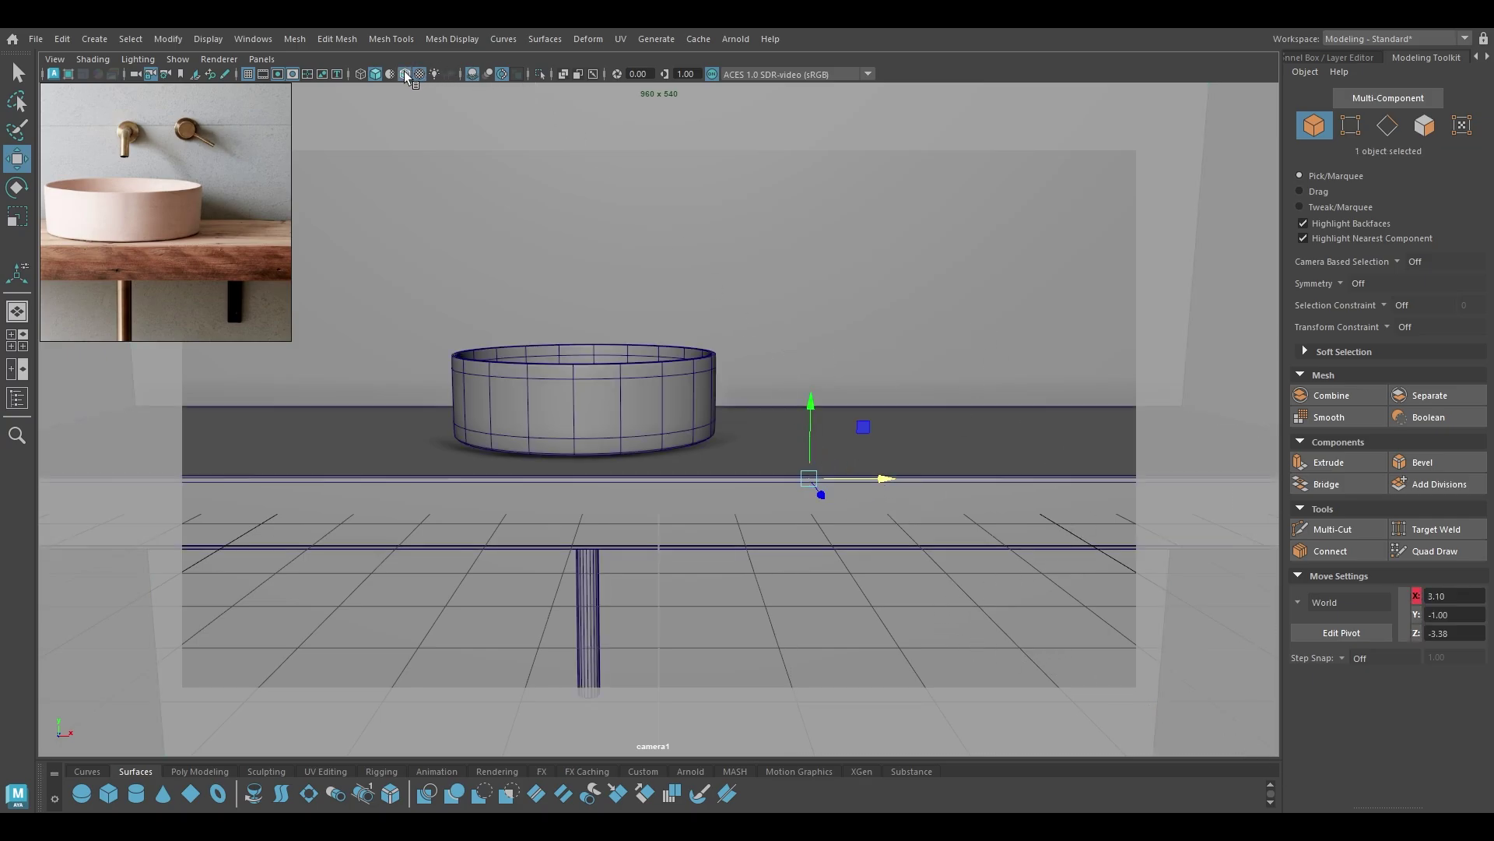
drag(808, 399, 808, 478)
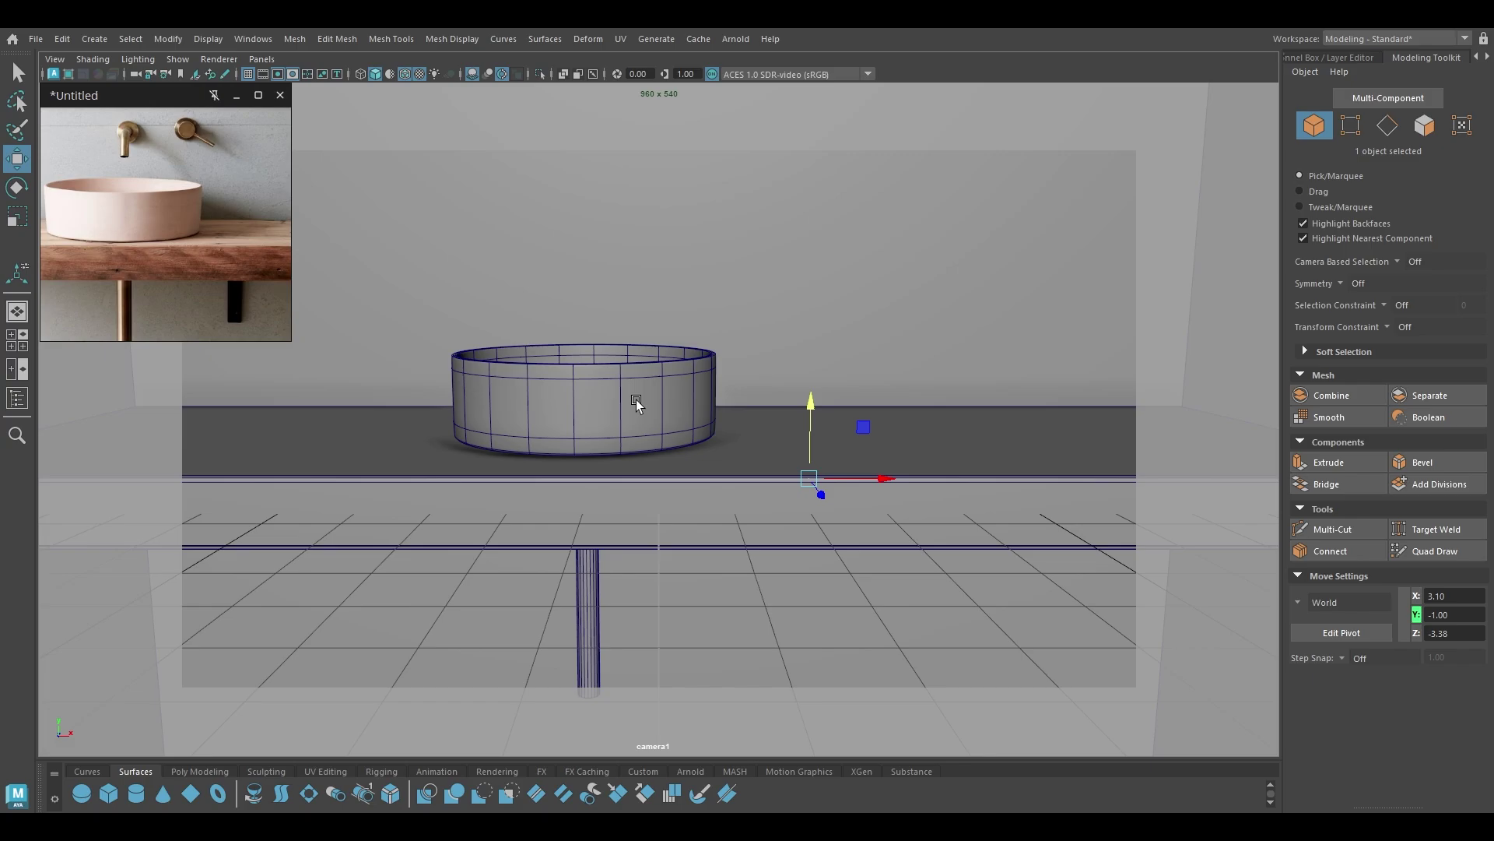
Open the Attribute Editor and the Outliner, and select camera1 to show its camera attributes.
alt+drag(636, 401, 634, 394)
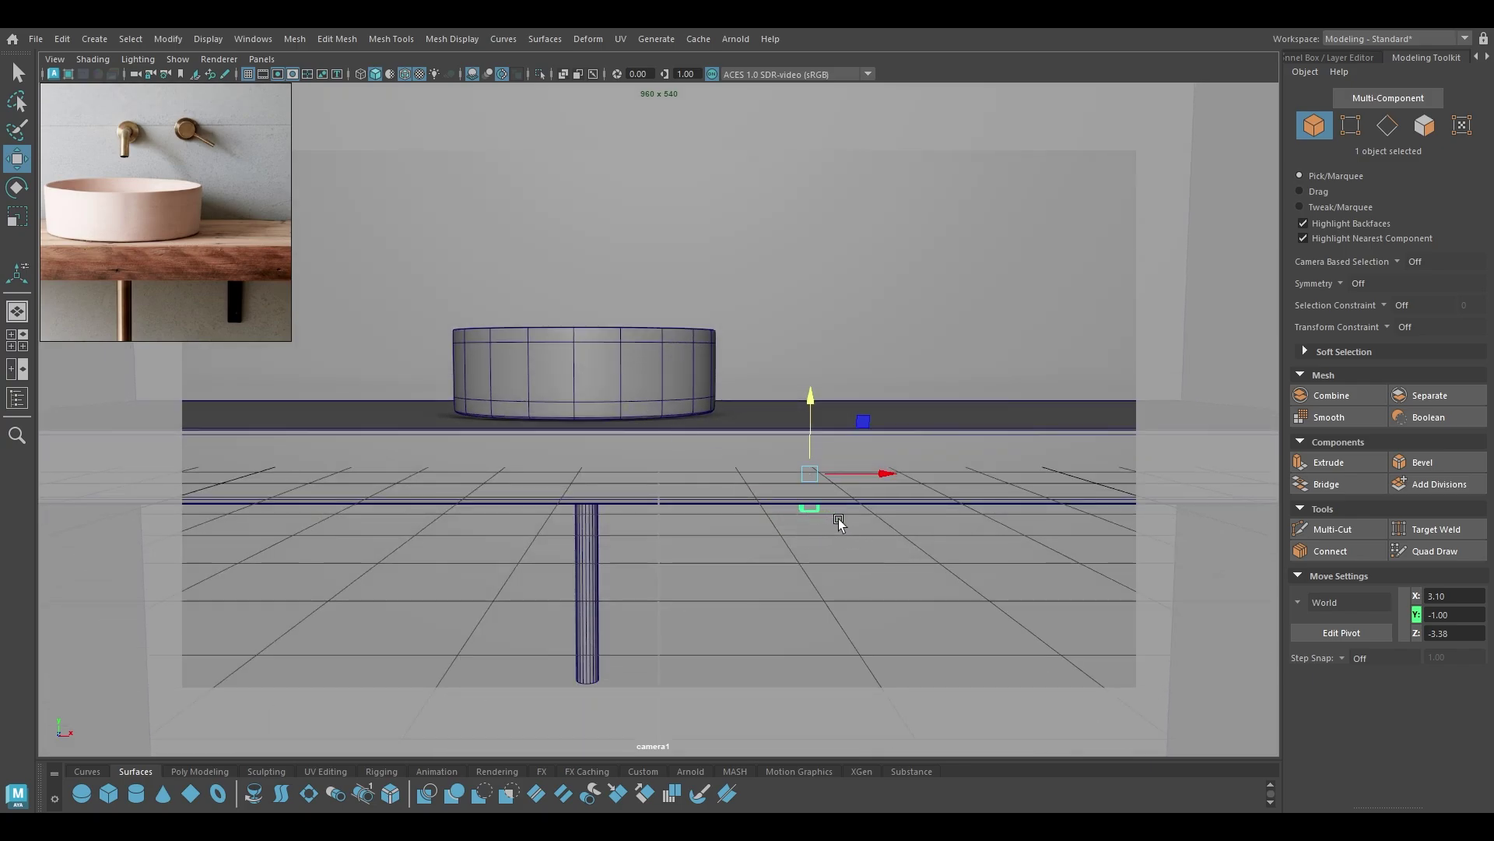
click(1487, 57)
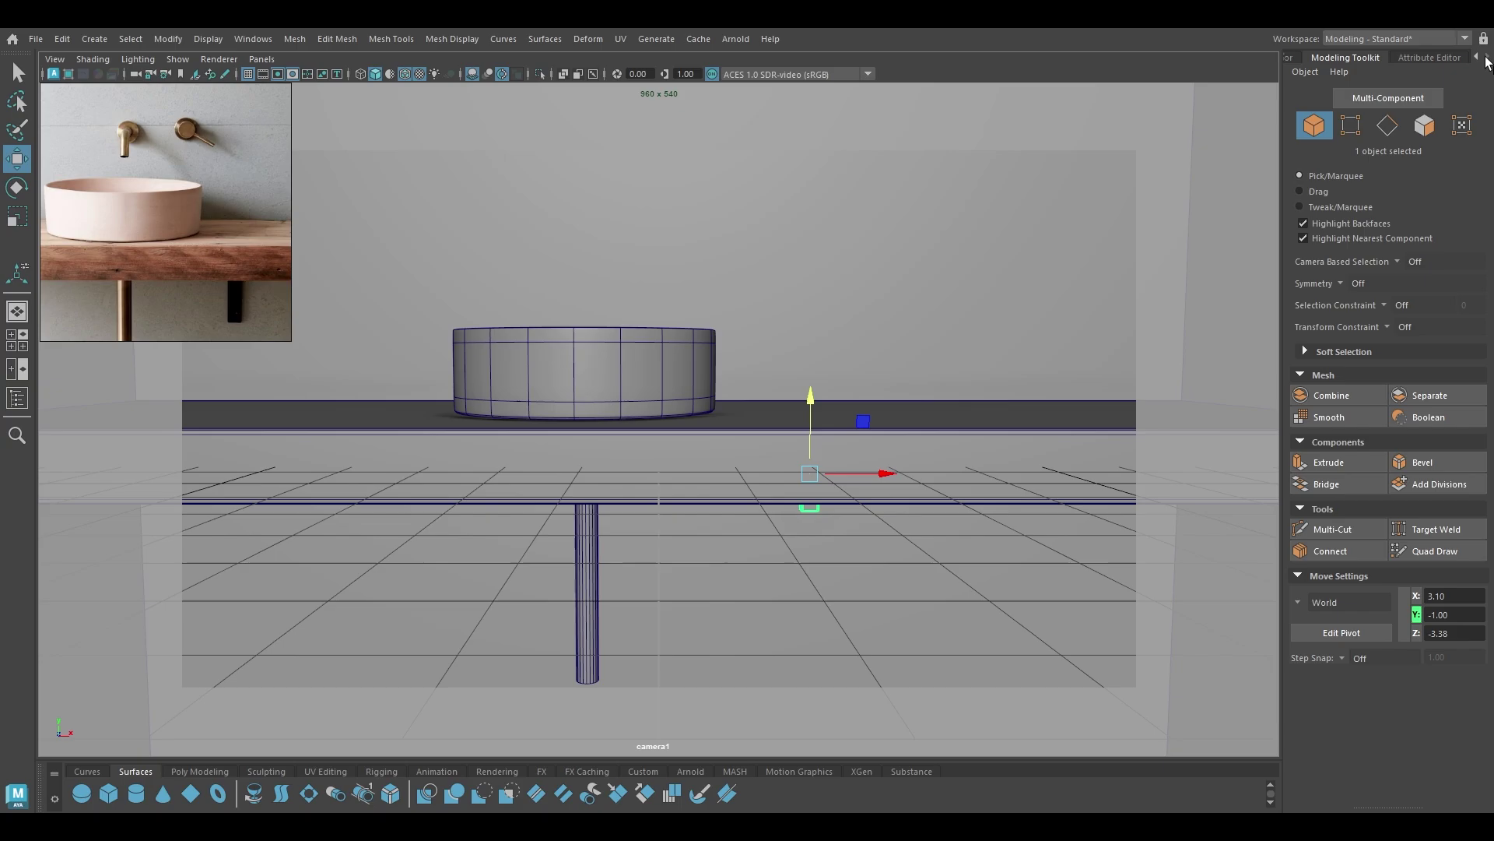
click(1428, 57)
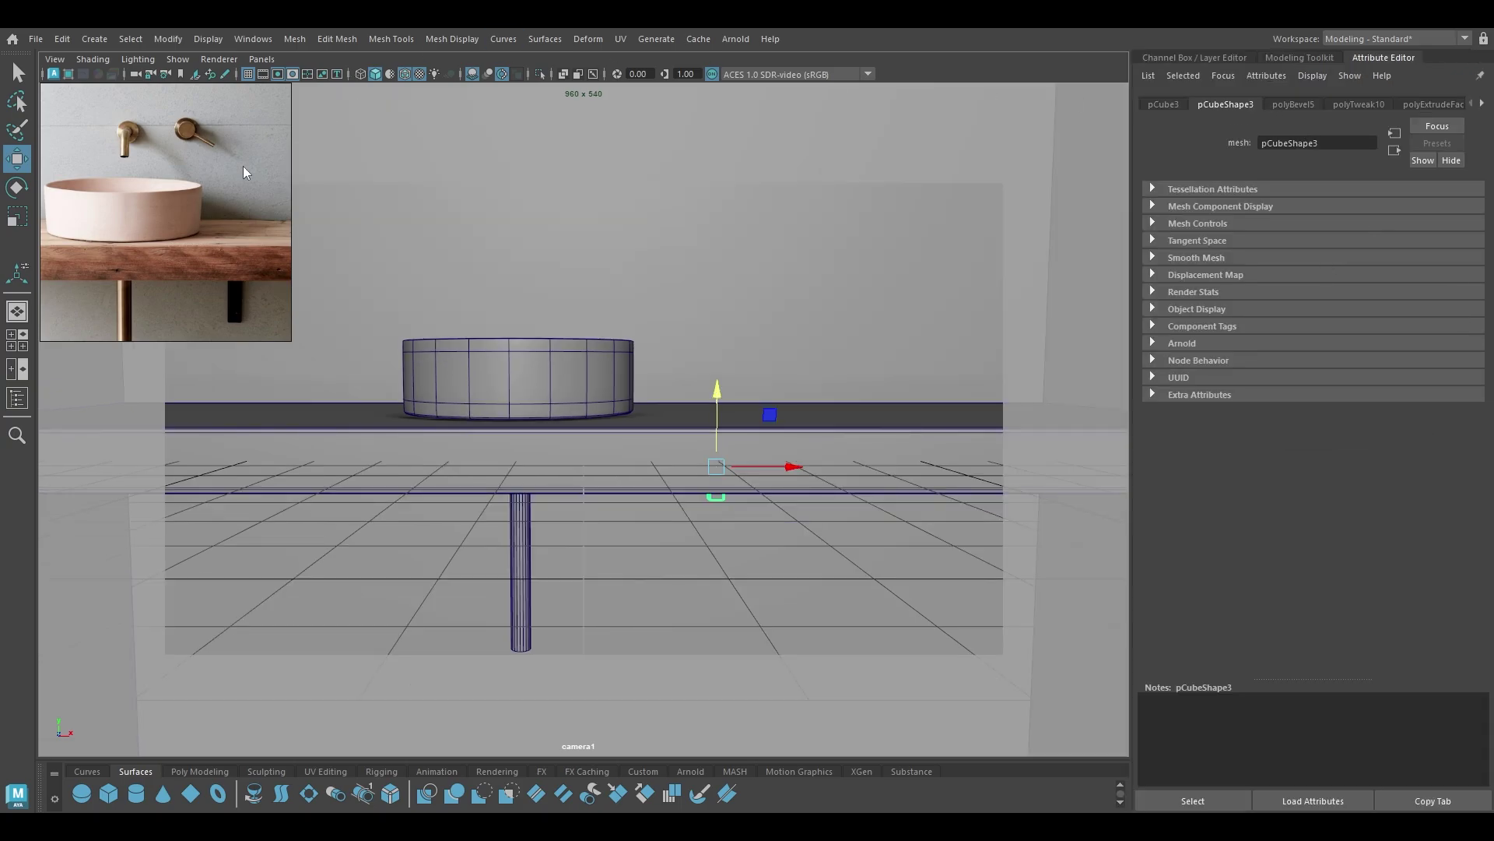
click(17, 398)
drag(112, 200, 393, 451)
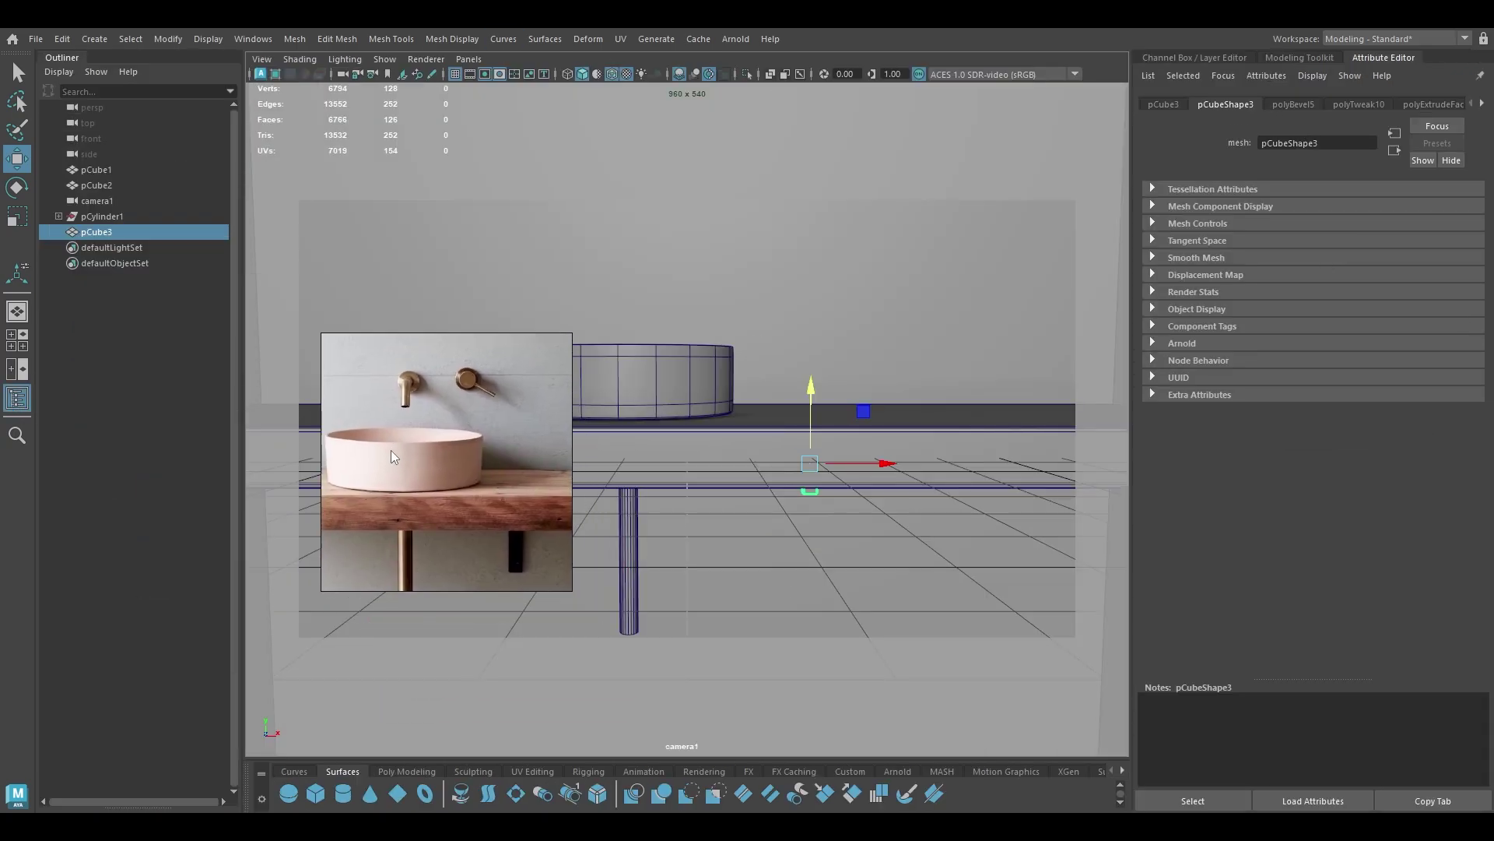
click(125, 201)
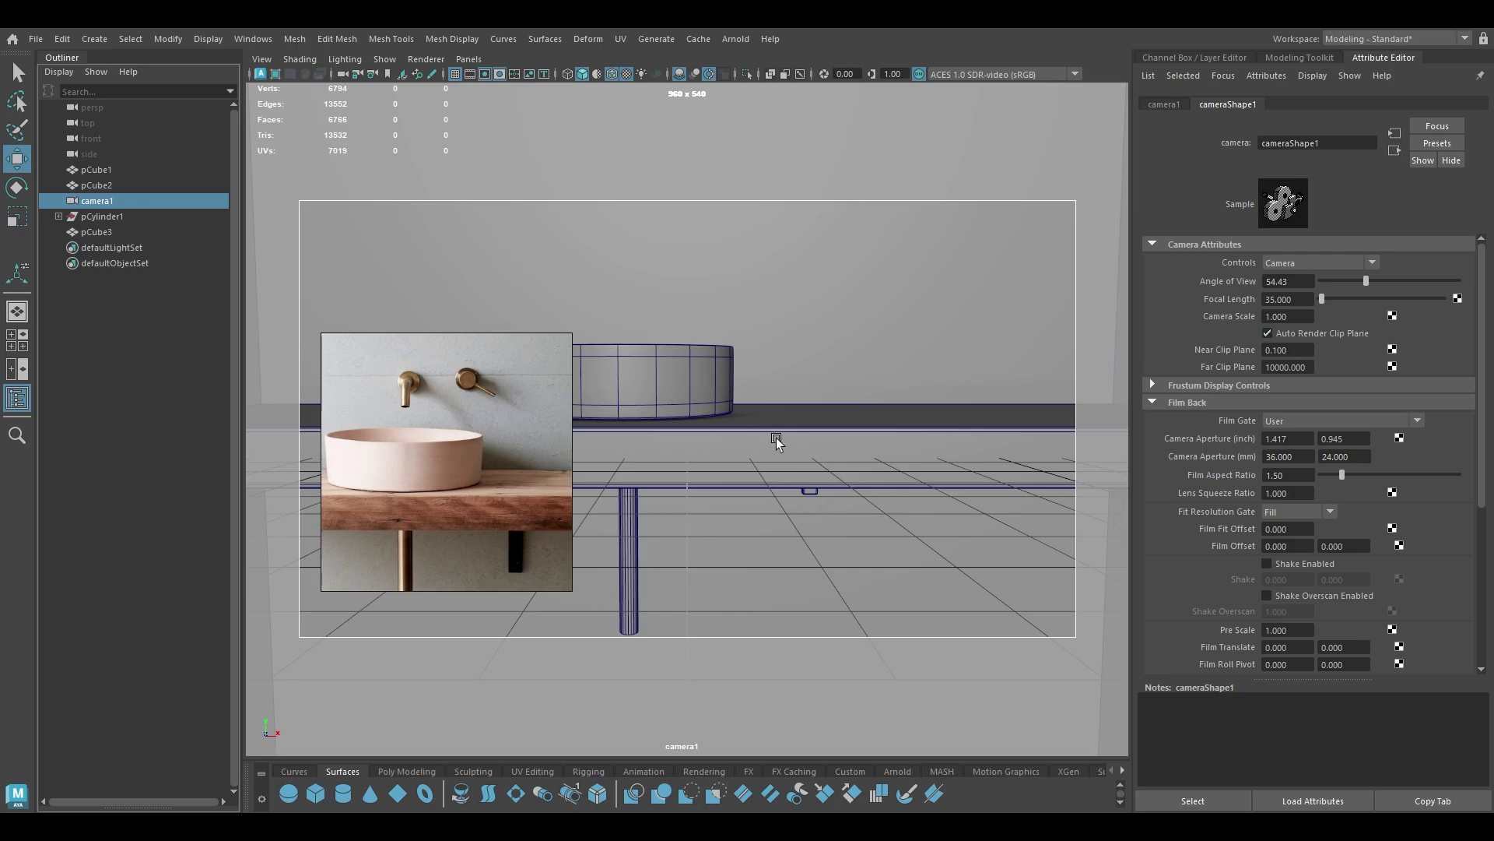
Set camera1's focal length to 55 and readjust the framing of the basin.
click(1296, 299)
text(55)
key(Return)
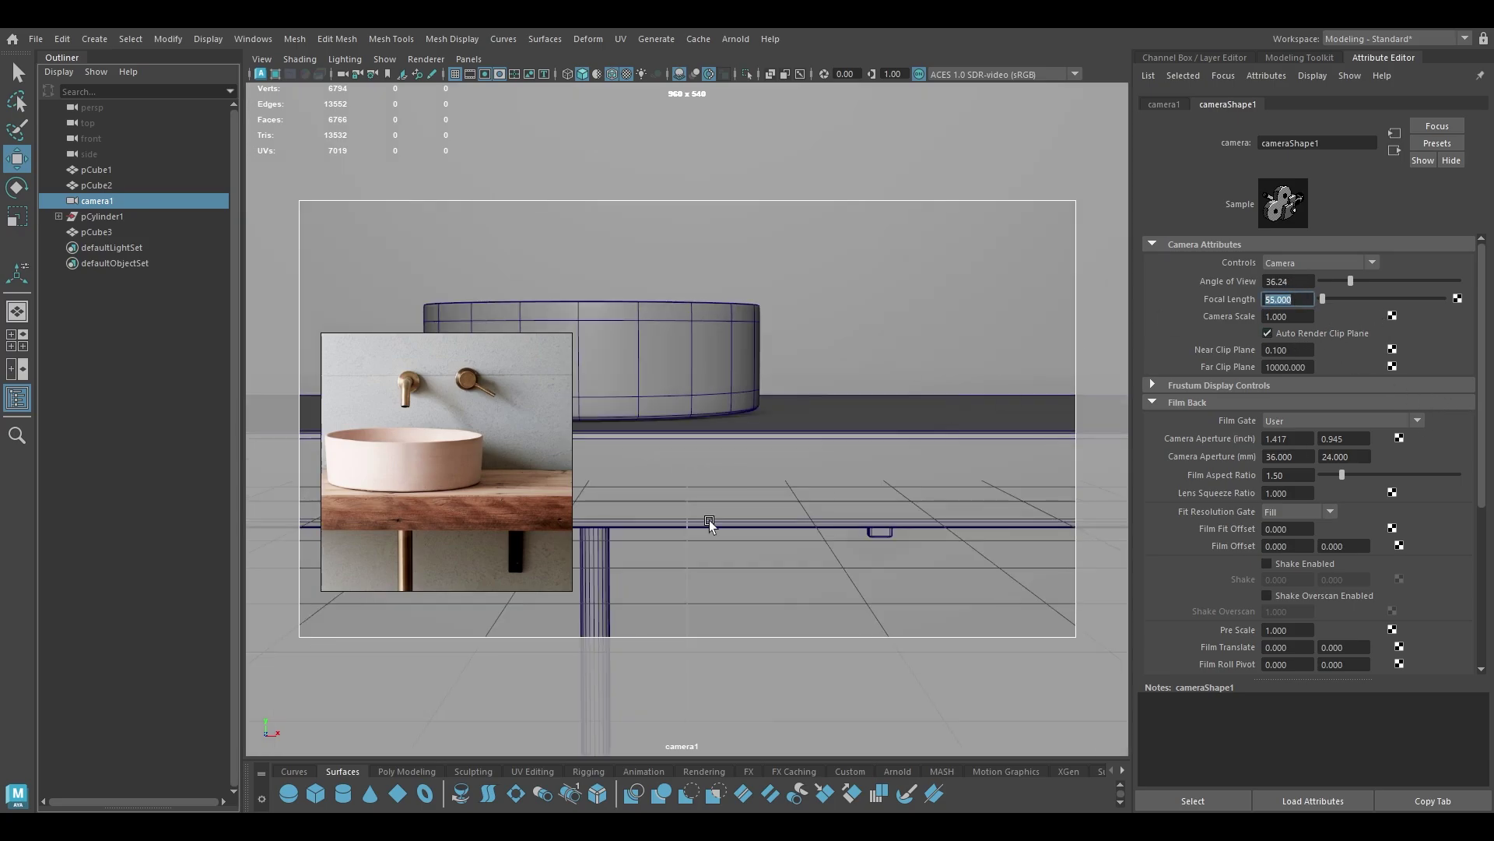
drag(523, 459, 156, 543)
alt+drag(775, 515, 783, 508)
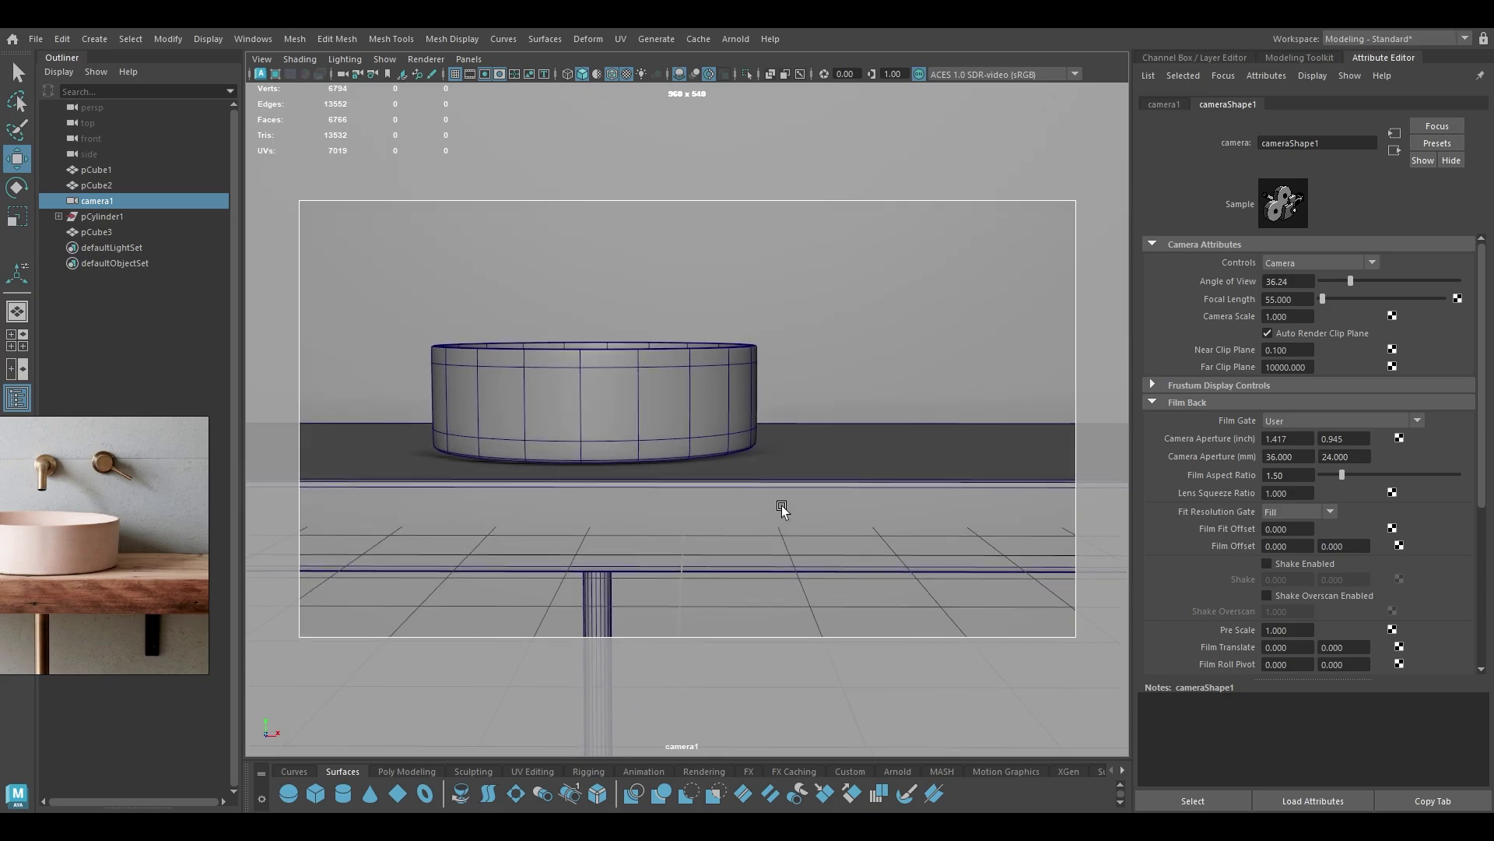
Set camera1's focal length to 25 and bring the camera closer to the basin.
click(1306, 299)
text(25)
key(Return)
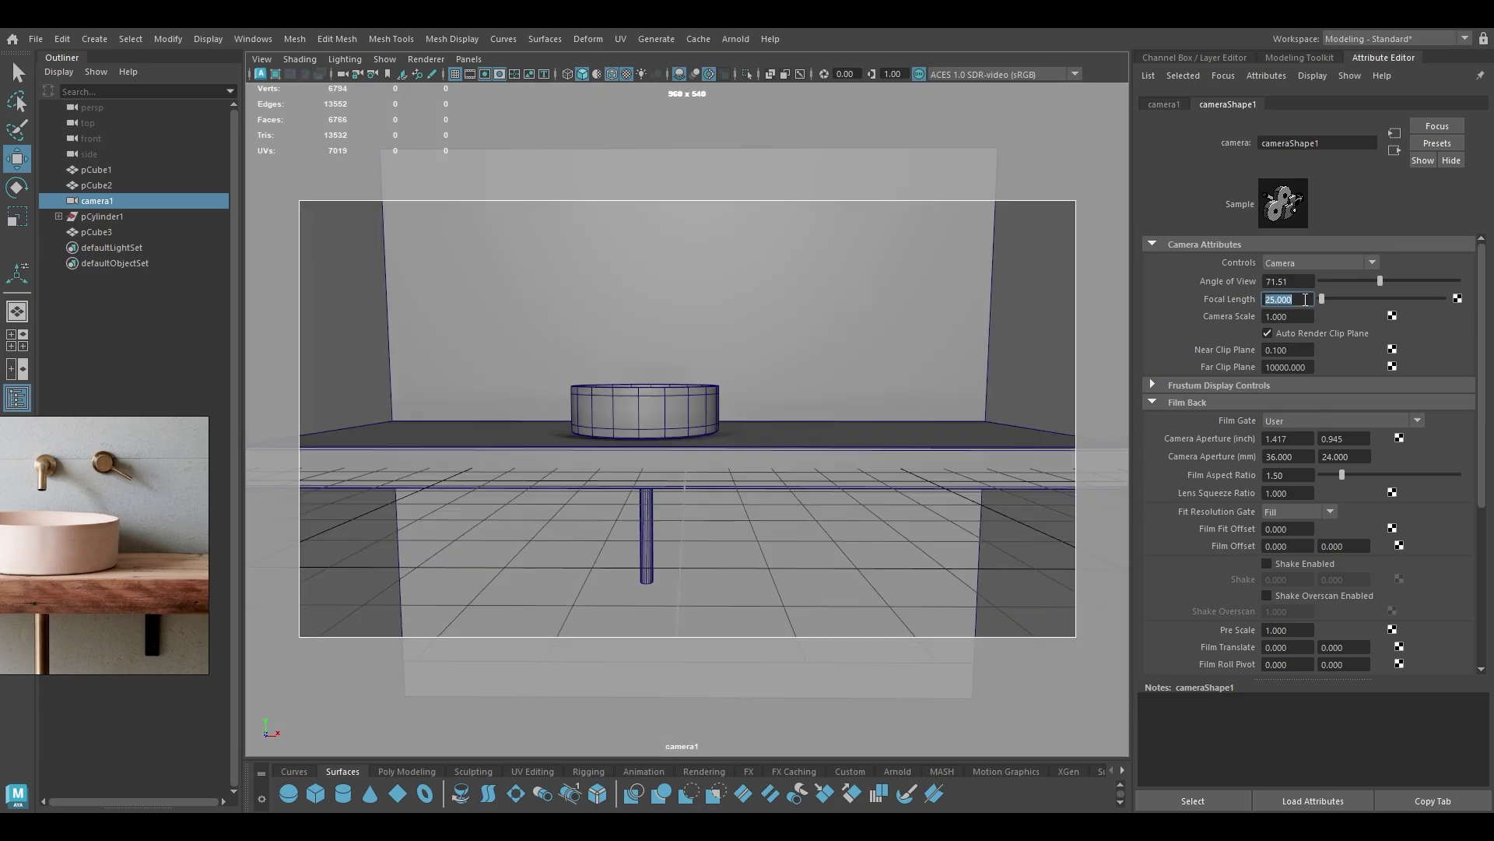
alt+right_drag(726, 372, 769, 473)
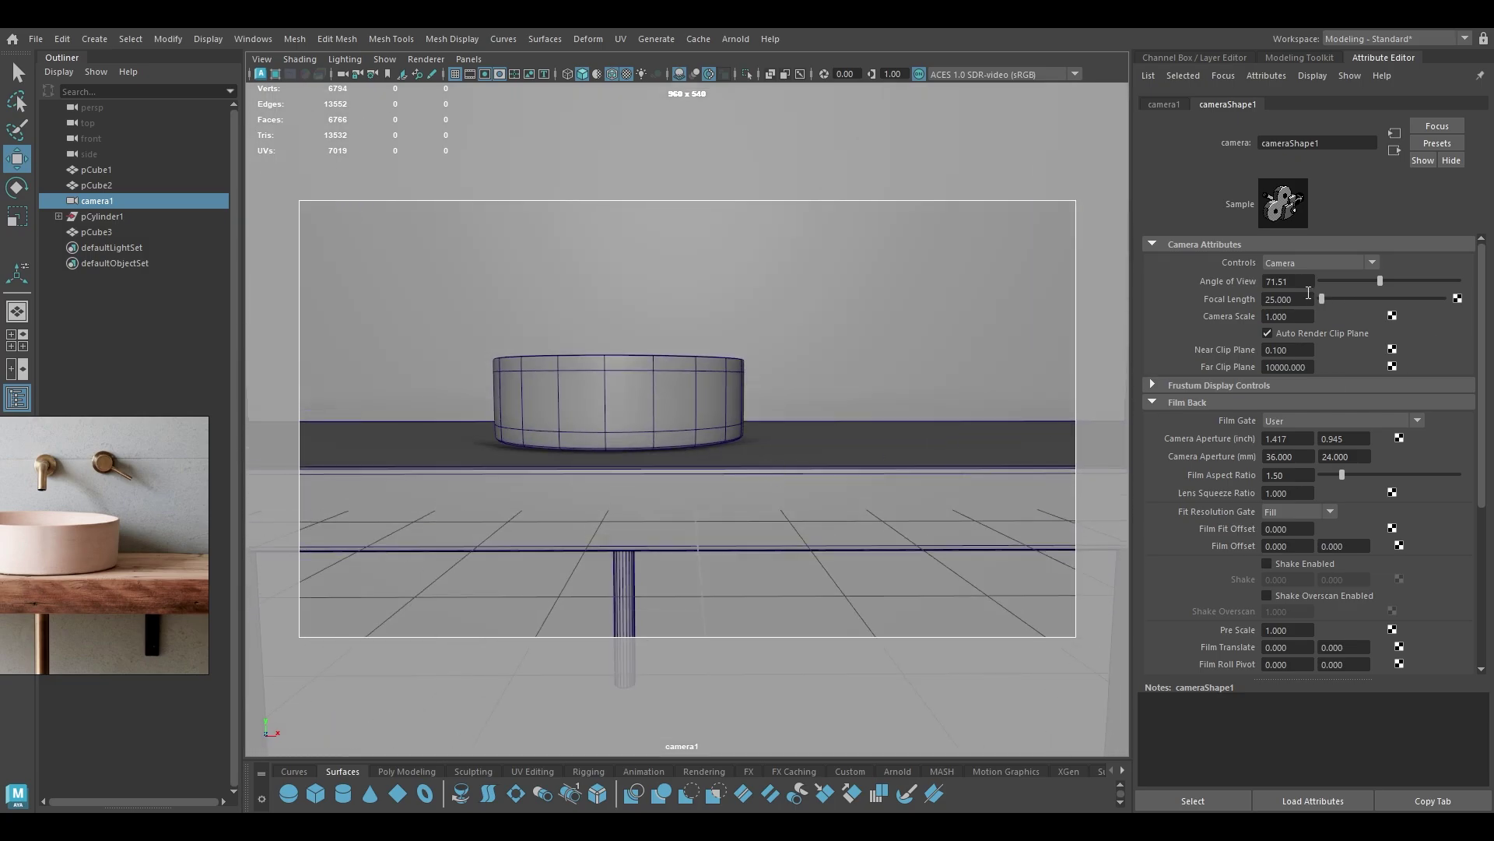
Set camera1's focal length to 40 and reframe the basin and countertop in the camera gate.
text(40)
key(Return)
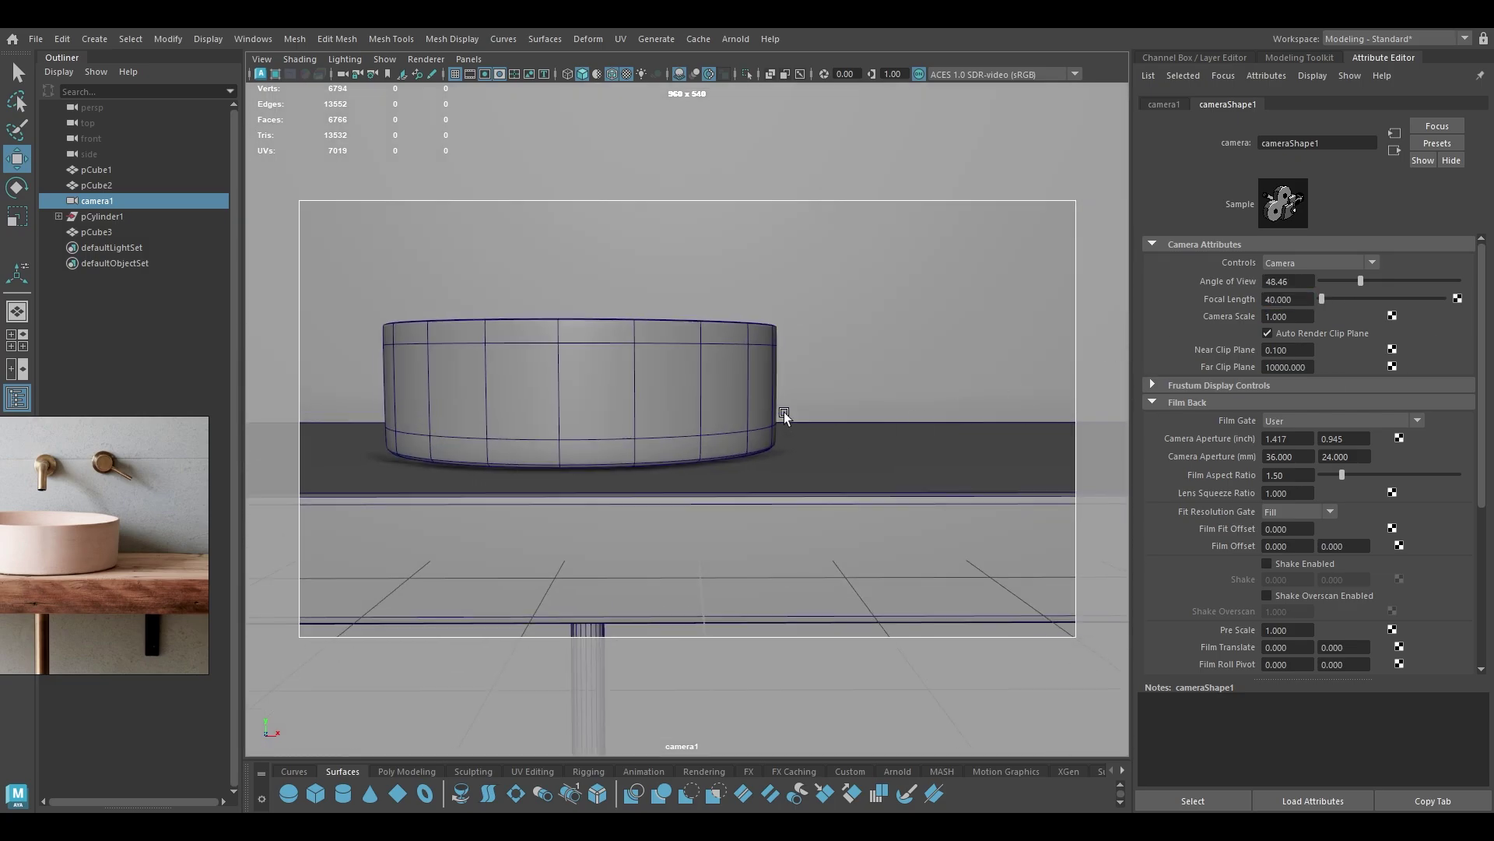
alt+drag(765, 362, 775, 377)
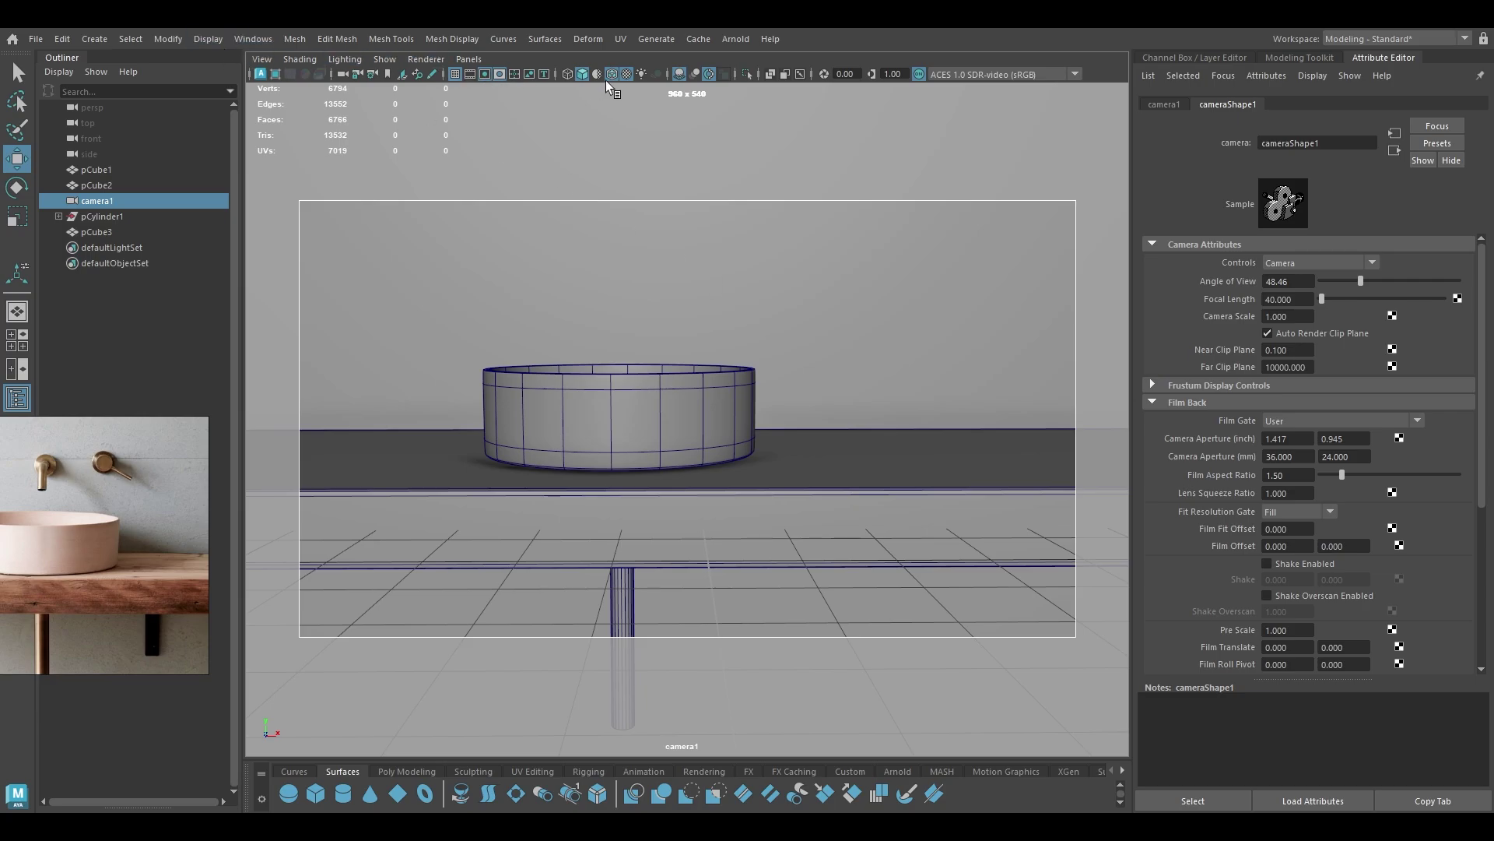
Lock camera1 and return to the perspective view beneath the countertop.
click(357, 74)
key(space)
drag(514, 154, 522, 81)
alt+drag(631, 270, 786, 478)
click(718, 422)
right_drag(1027, 328, 982, 328)
mouse_move(765, 447)
mouse_down()
mouse_move(695, 419)
mouse_move(761, 438)
mouse_move(611, 346)
mouse_move(766, 433)
mouse_up()
key(F8)
key(r)
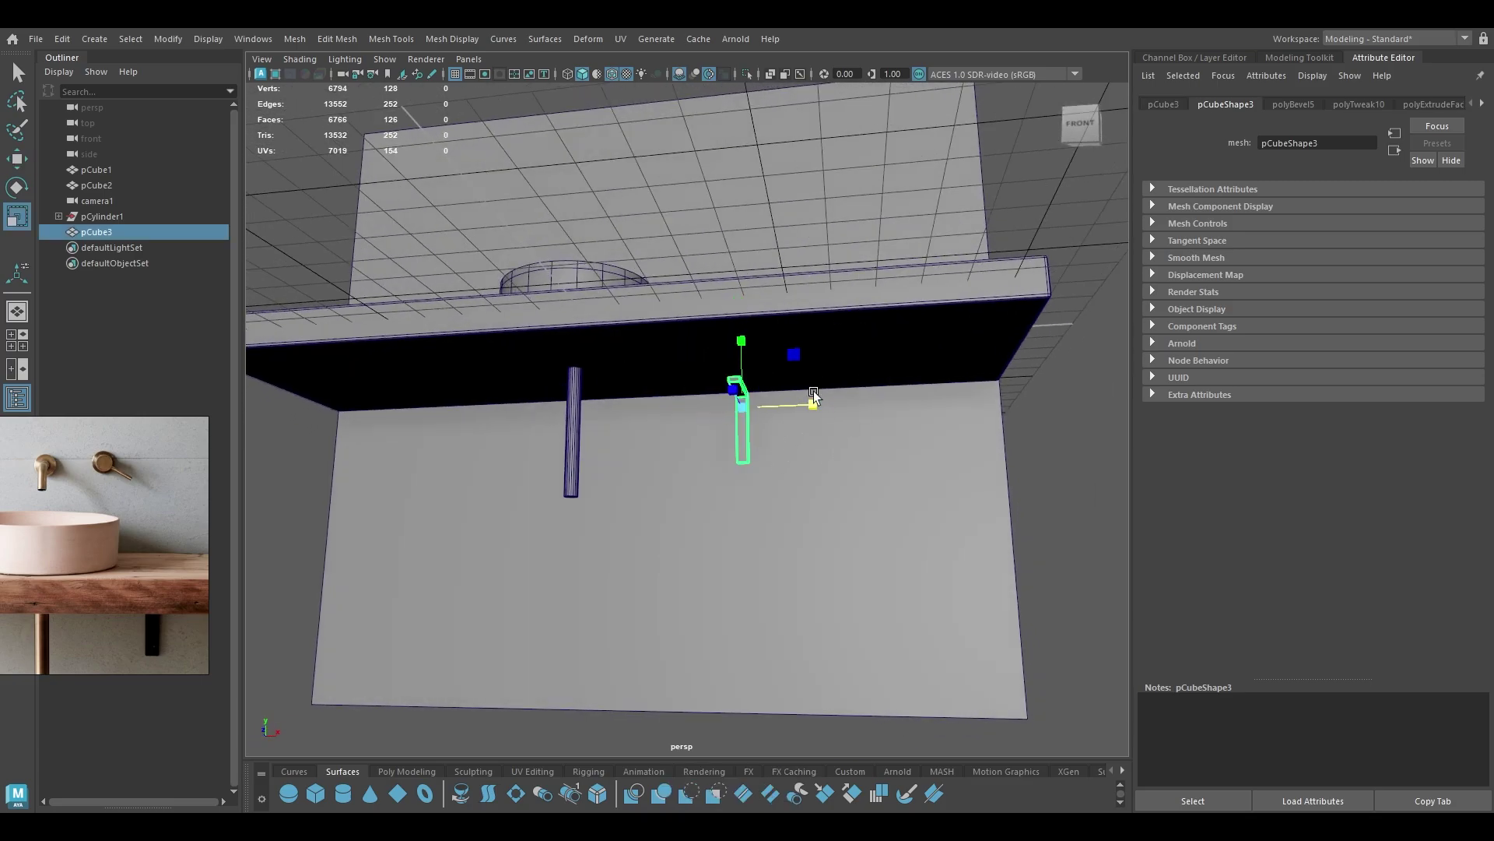
right_drag(833, 402, 759, 376)
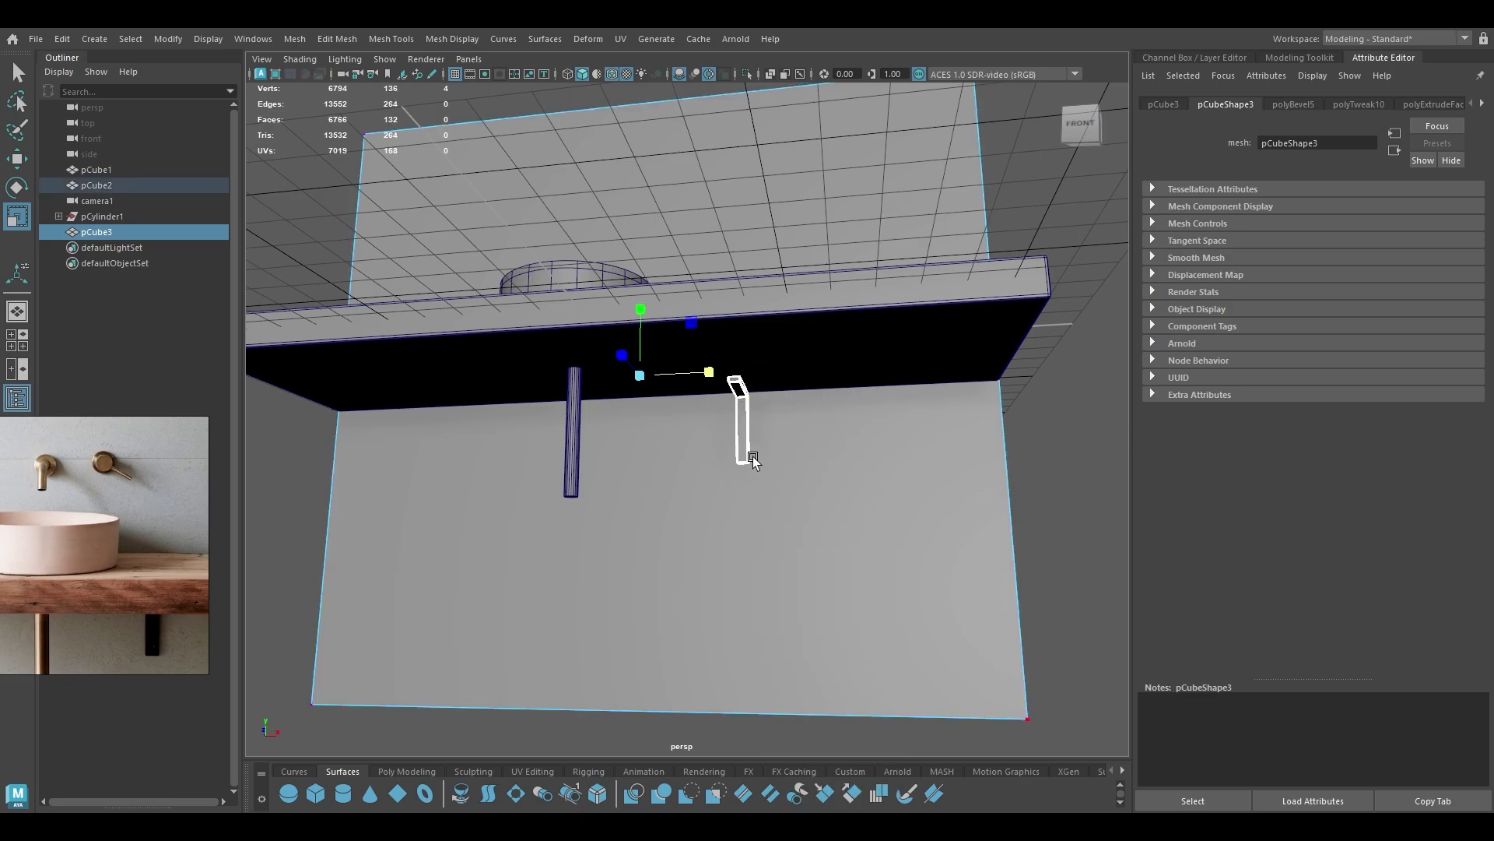
alt+drag(751, 459, 797, 483)
click(797, 483)
click(745, 438)
right_drag(951, 437, 1070, 352)
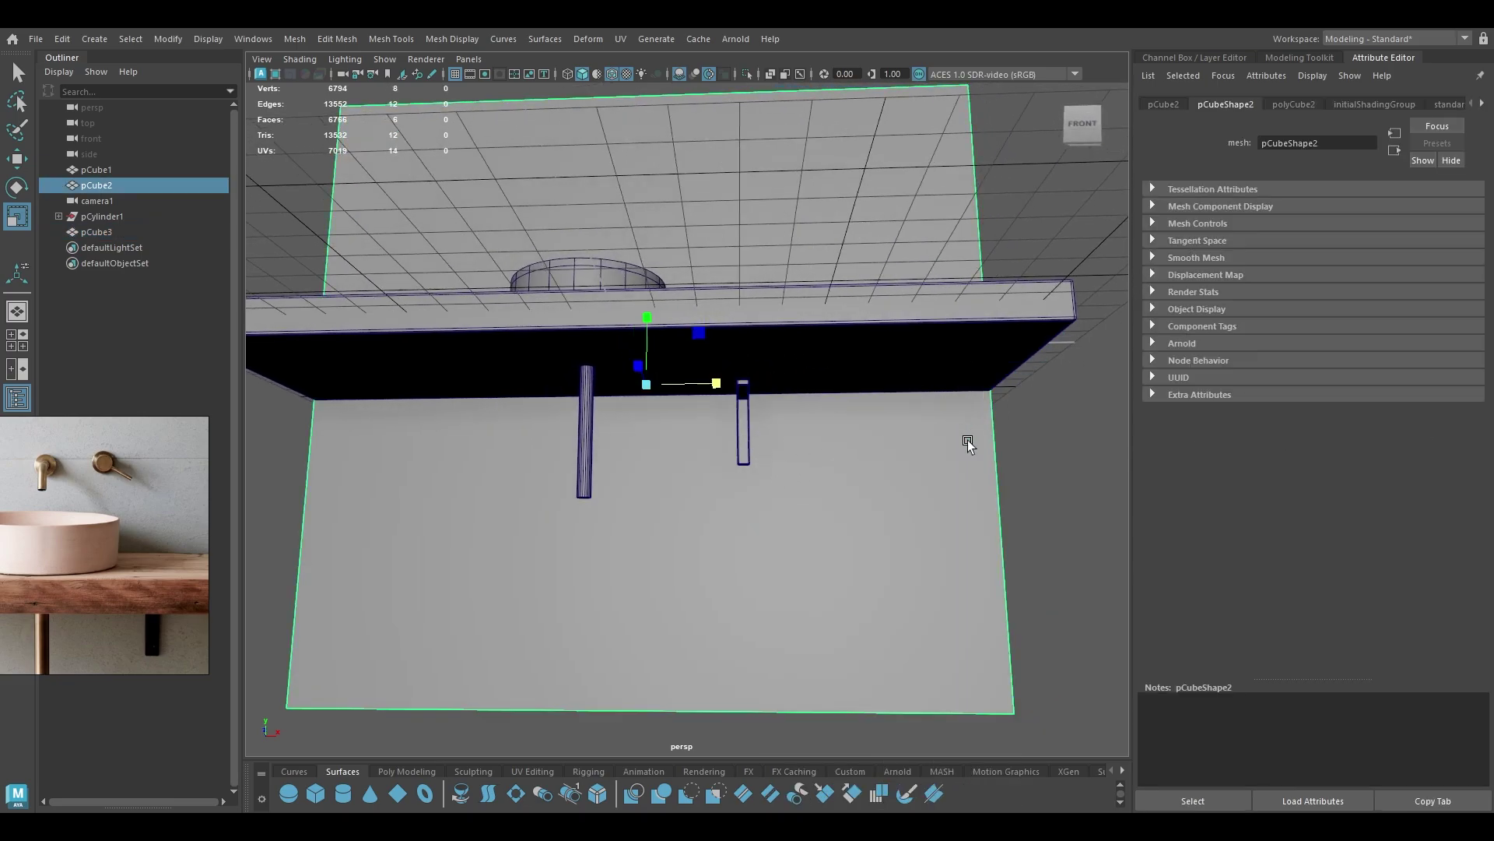
Select the vertices on one side of the bracket and move them along X to widen it.
click(739, 437)
right_drag(746, 437, 658, 324)
drag(811, 485, 744, 342)
key(w)
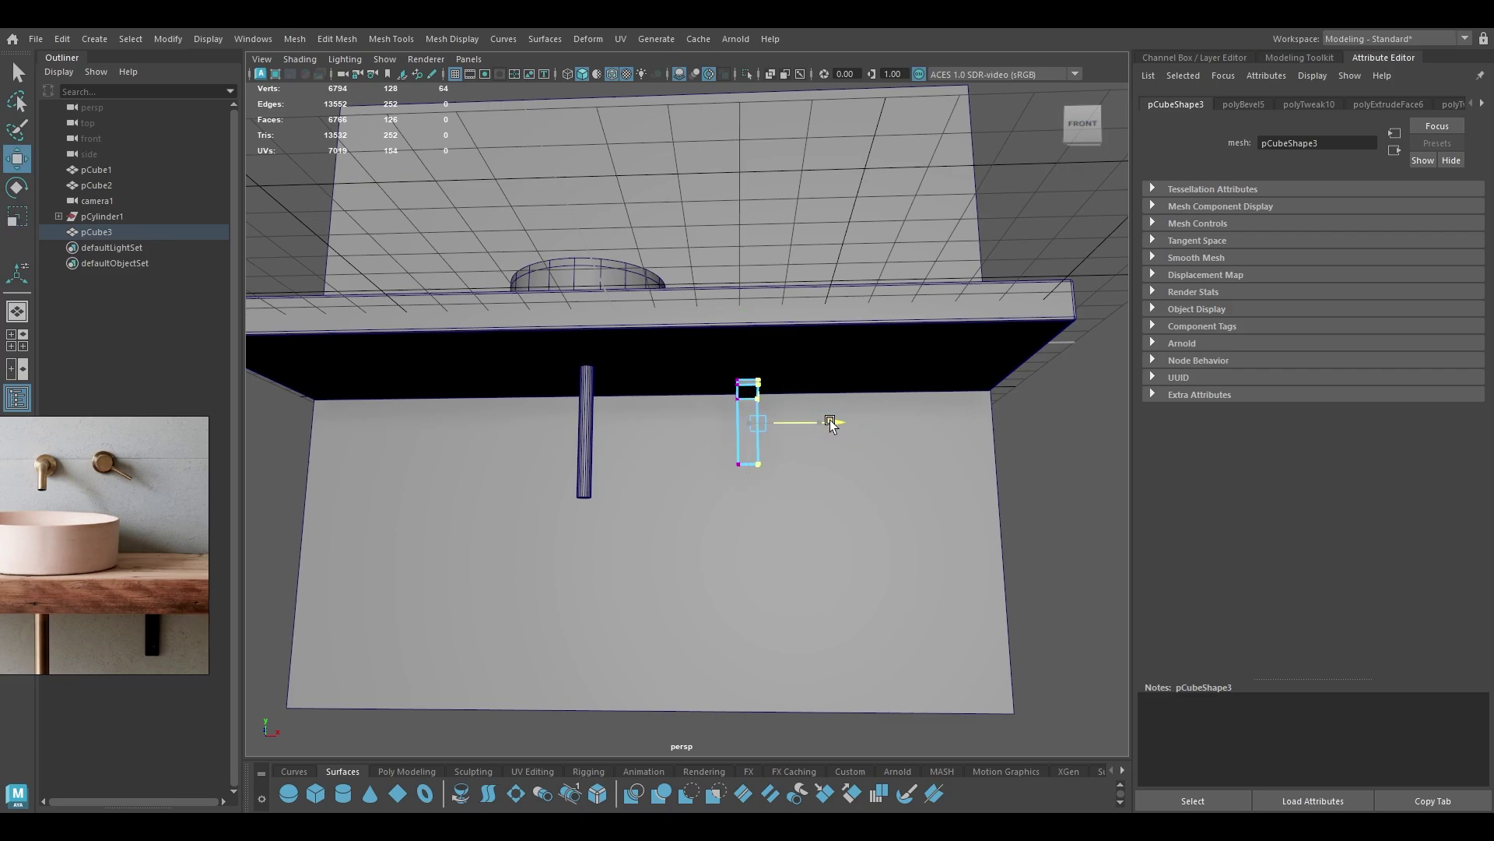
right_drag(734, 369, 936, 454)
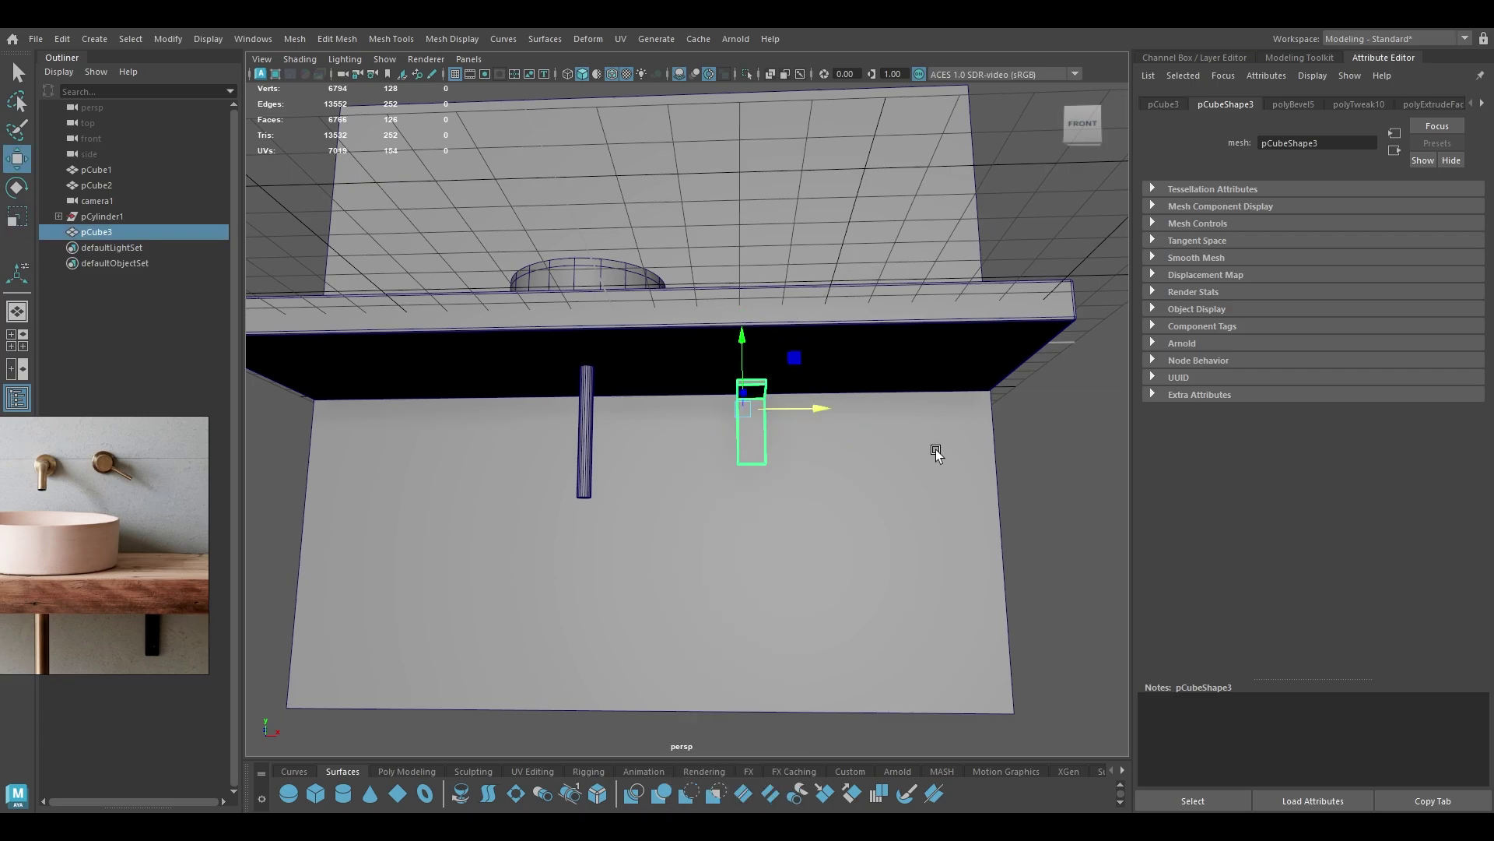
Shift the widened bracket along X toward the drain pipe and deselect it.
drag(806, 417, 790, 464)
key(space)
click(1037, 497)
alt+right_drag(791, 464, 890, 514)
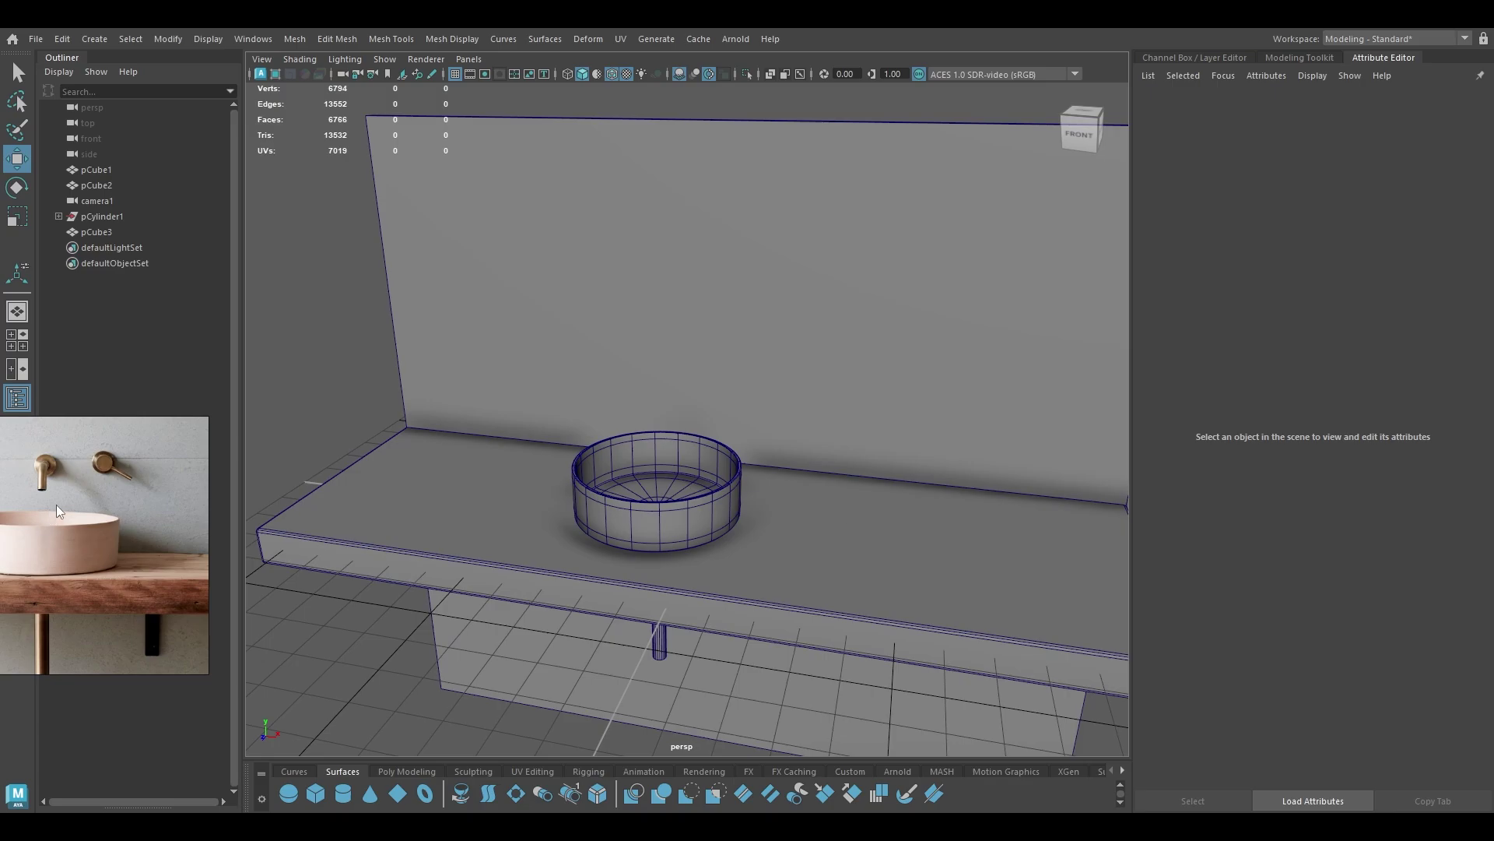
Hide the Outliner, create a polygon cylinder, and raise it above the basin.
drag(51, 508, 128, 181)
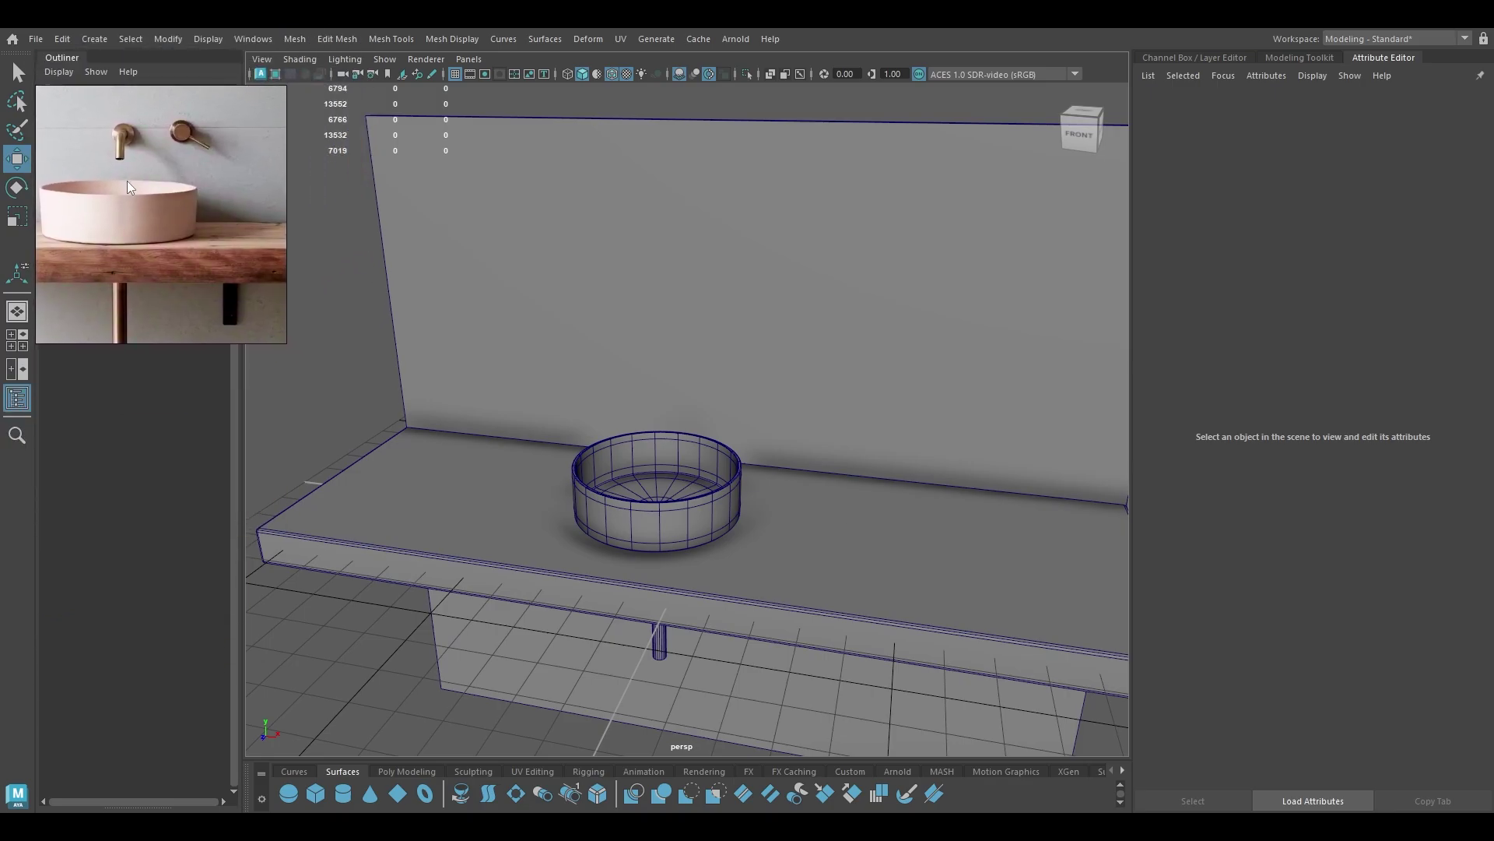
click(23, 401)
alt+drag(376, 407, 614, 288)
shift+right_drag(605, 339, 513, 343)
alt+drag(725, 445, 669, 306)
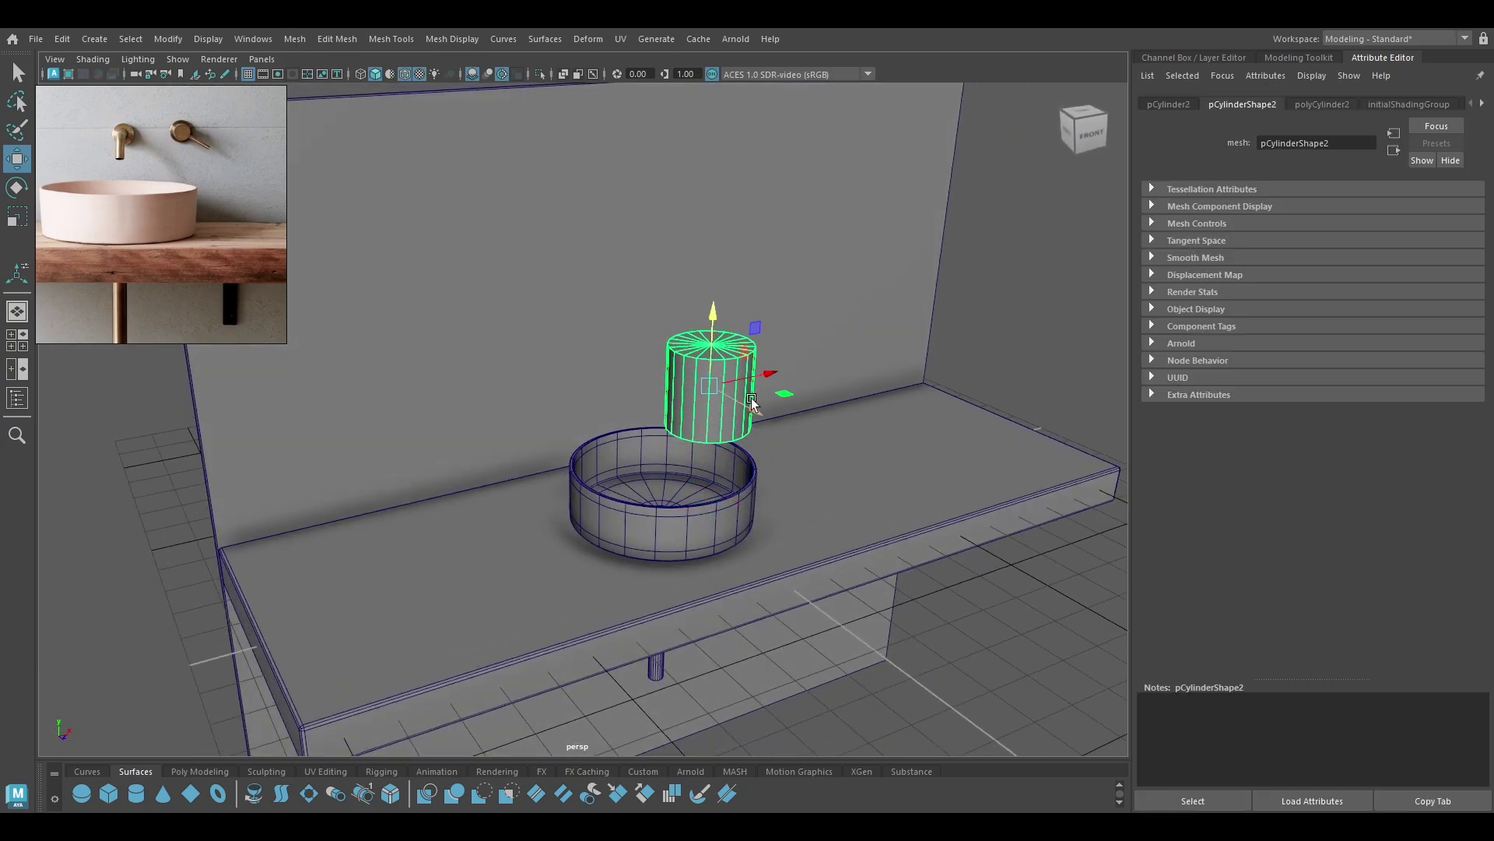
Rotate the new cylinder about X so its round end faces away from the back wall.
key(e)
drag(738, 418, 662, 438)
key(w)
Move the cylinder along X in the front view to centre it above the basin.
key(space)
alt+right_drag(662, 438, 595, 240)
alt+middle_drag(595, 240, 843, 408)
alt+right_drag(843, 408, 809, 683)
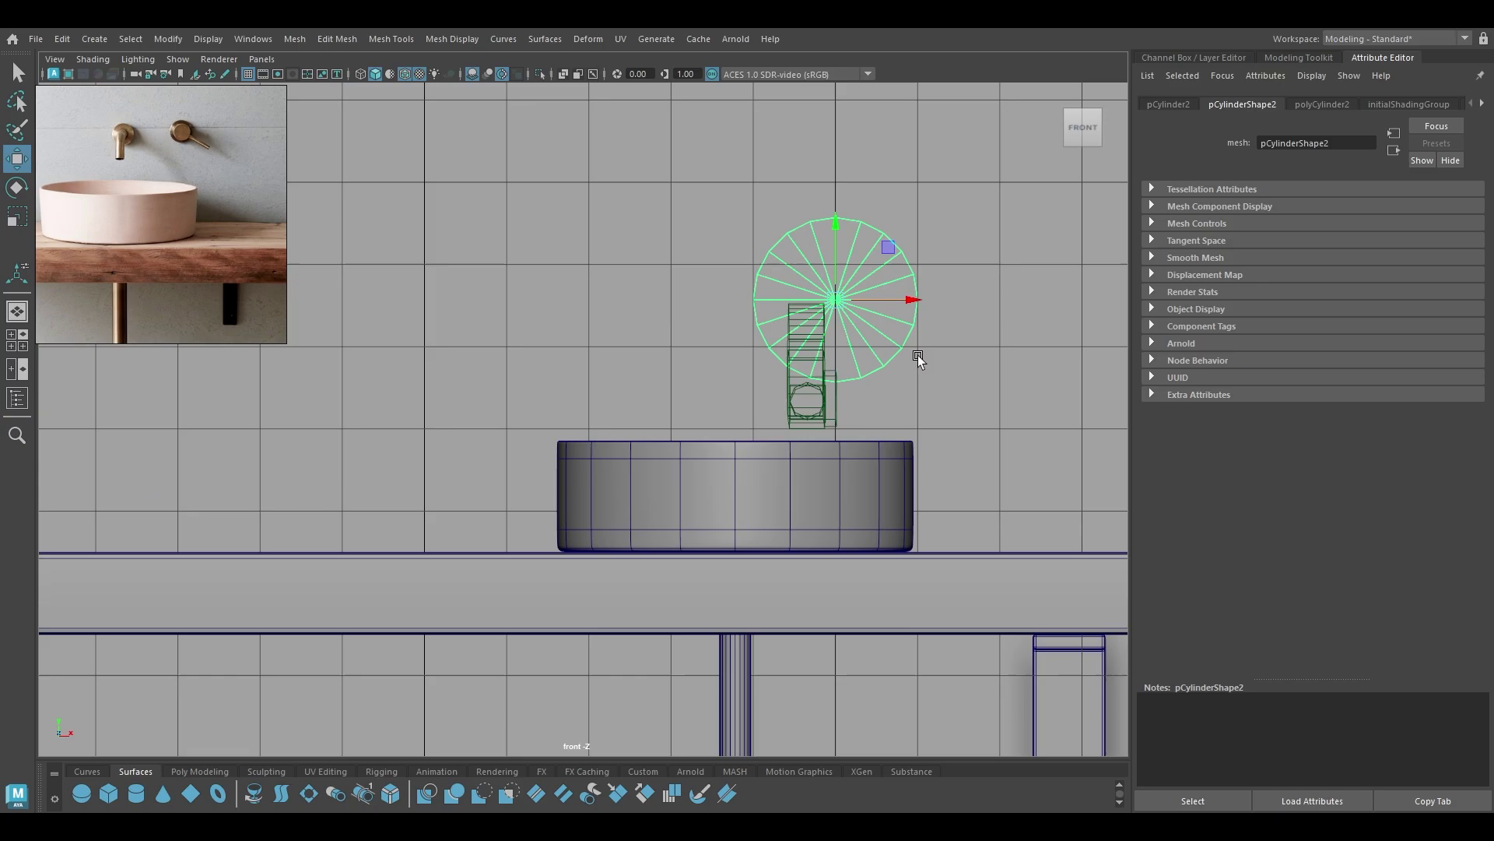
drag(899, 302, 800, 310)
Set the cylinder's radius to 0.35.
key(t)
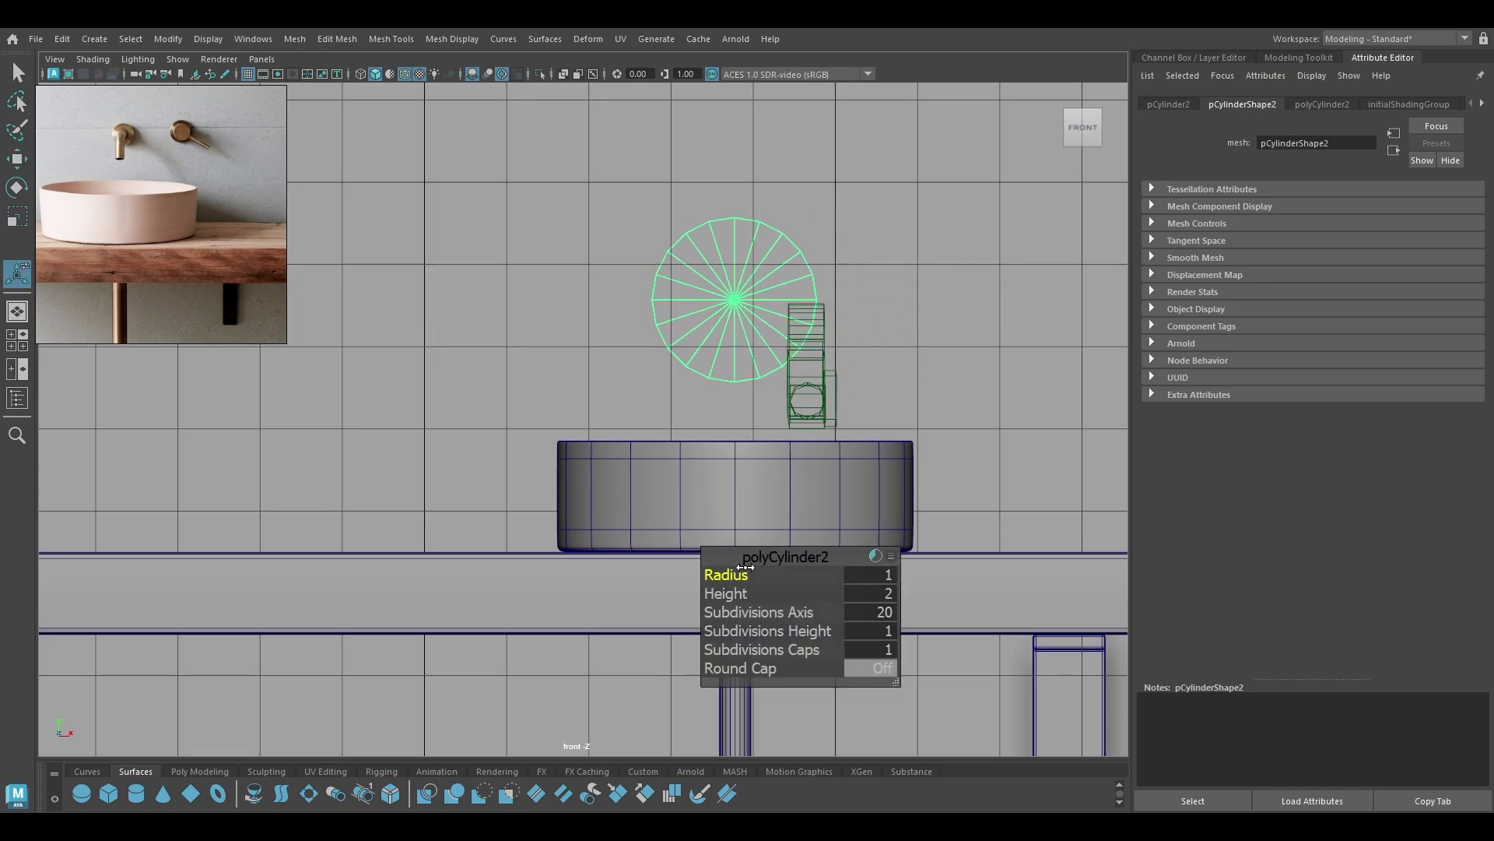
drag(745, 567, 692, 583)
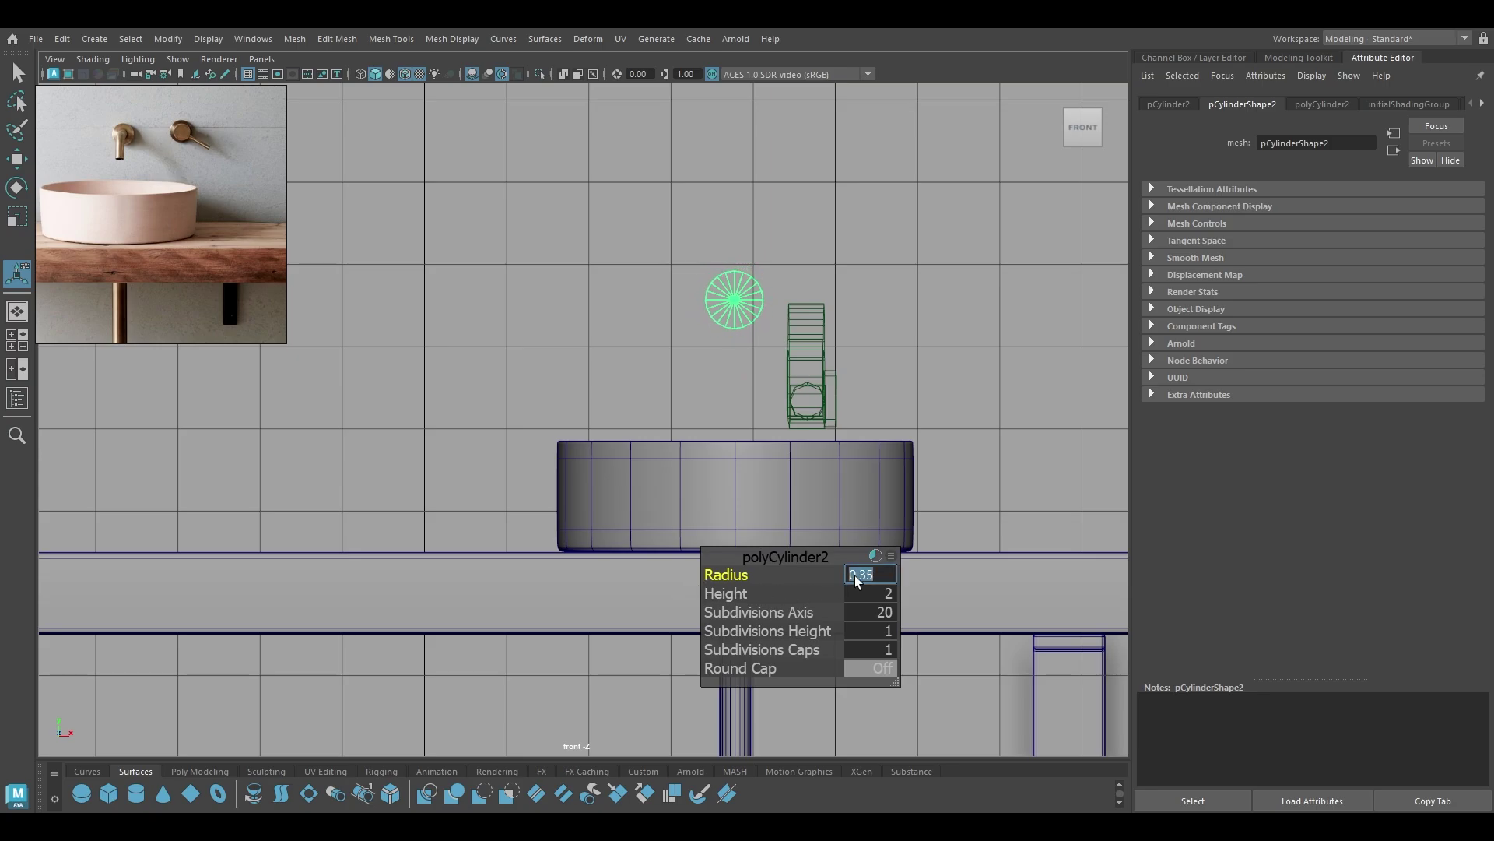
key(w)
key(space)
mouse_move(851, 572)
mouse_down()
mouse_move(825, 530)
mouse_move(872, 572)
mouse_up()
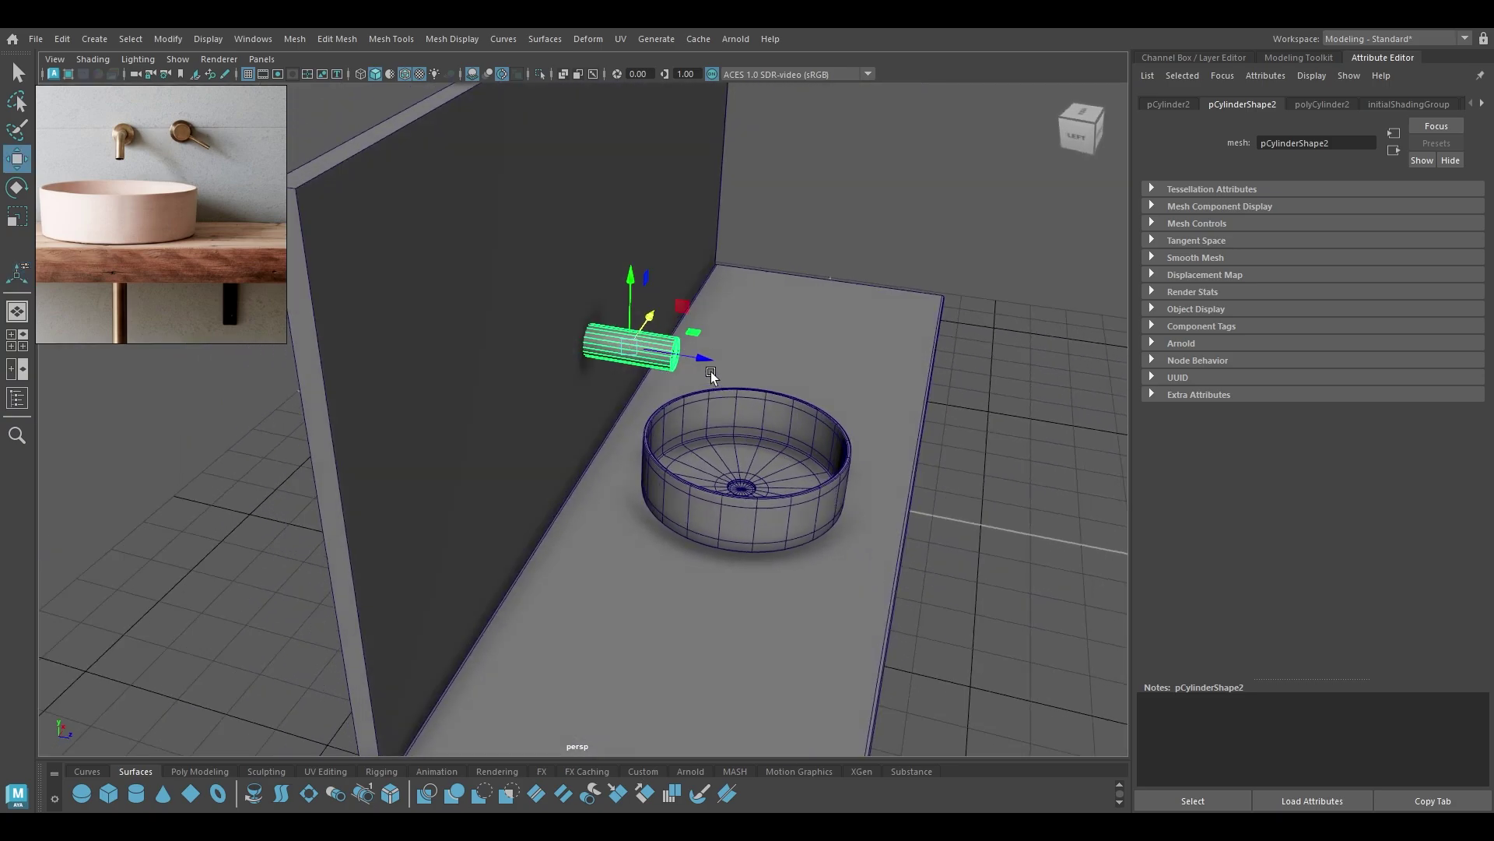
Scale the cylinder along its length to flatten it into a thin disc.
key(r)
drag(703, 364, 695, 360)
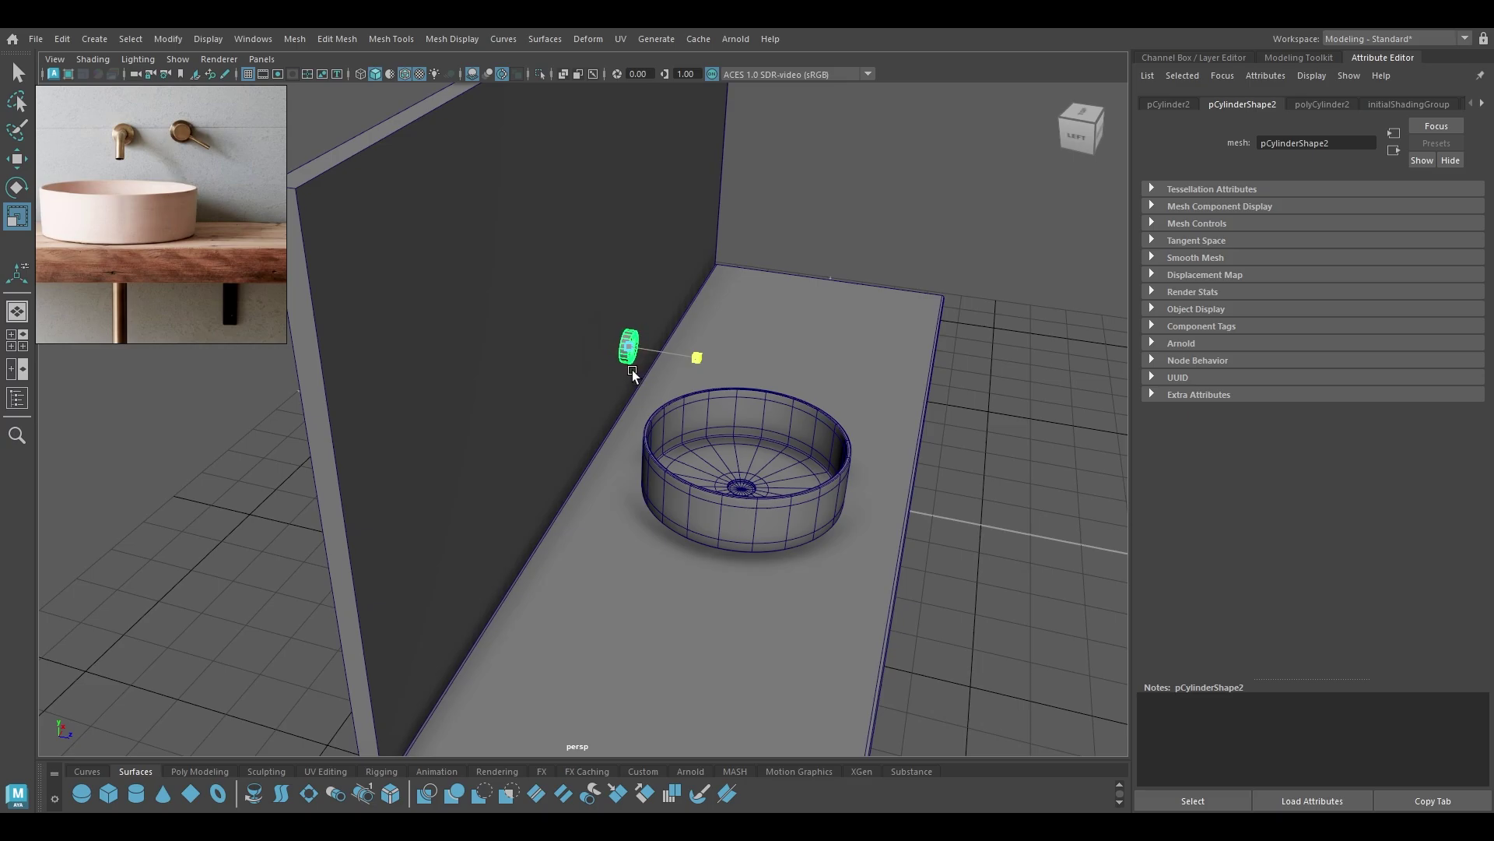
In the top view, move the countertop's back-edge vertices toward the basin to make the countertop shallower.
key(w)
alt+drag(604, 410, 604, 445)
key(space)
scroll(604, 445, up, 3)
alt+middle_drag(746, 584, 777, 416)
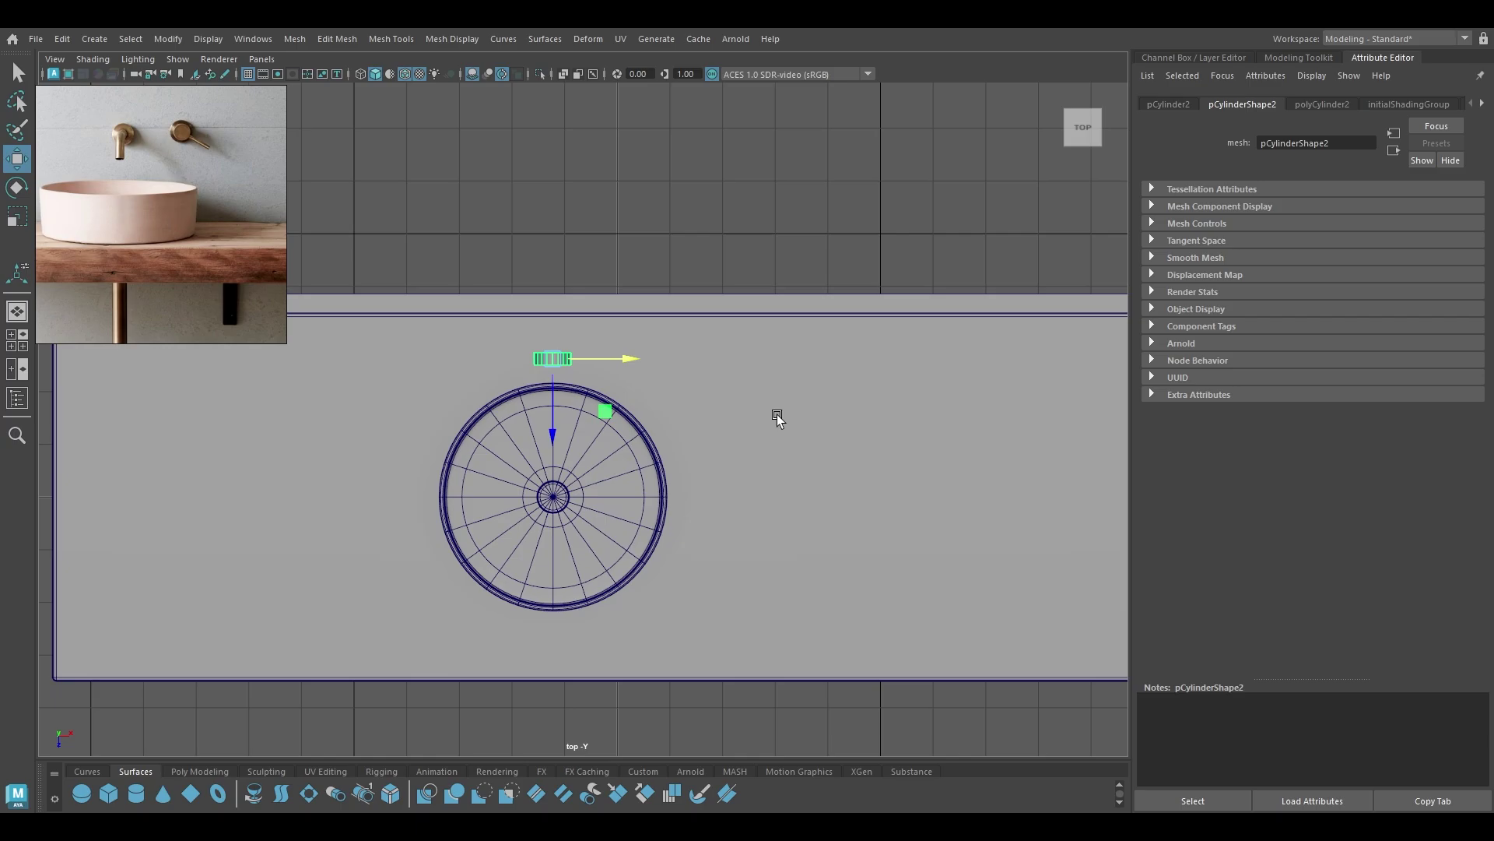
click(777, 414)
scroll(781, 375, down, 1)
right_drag(729, 216, 655, 217)
scroll(683, 247, down, 3)
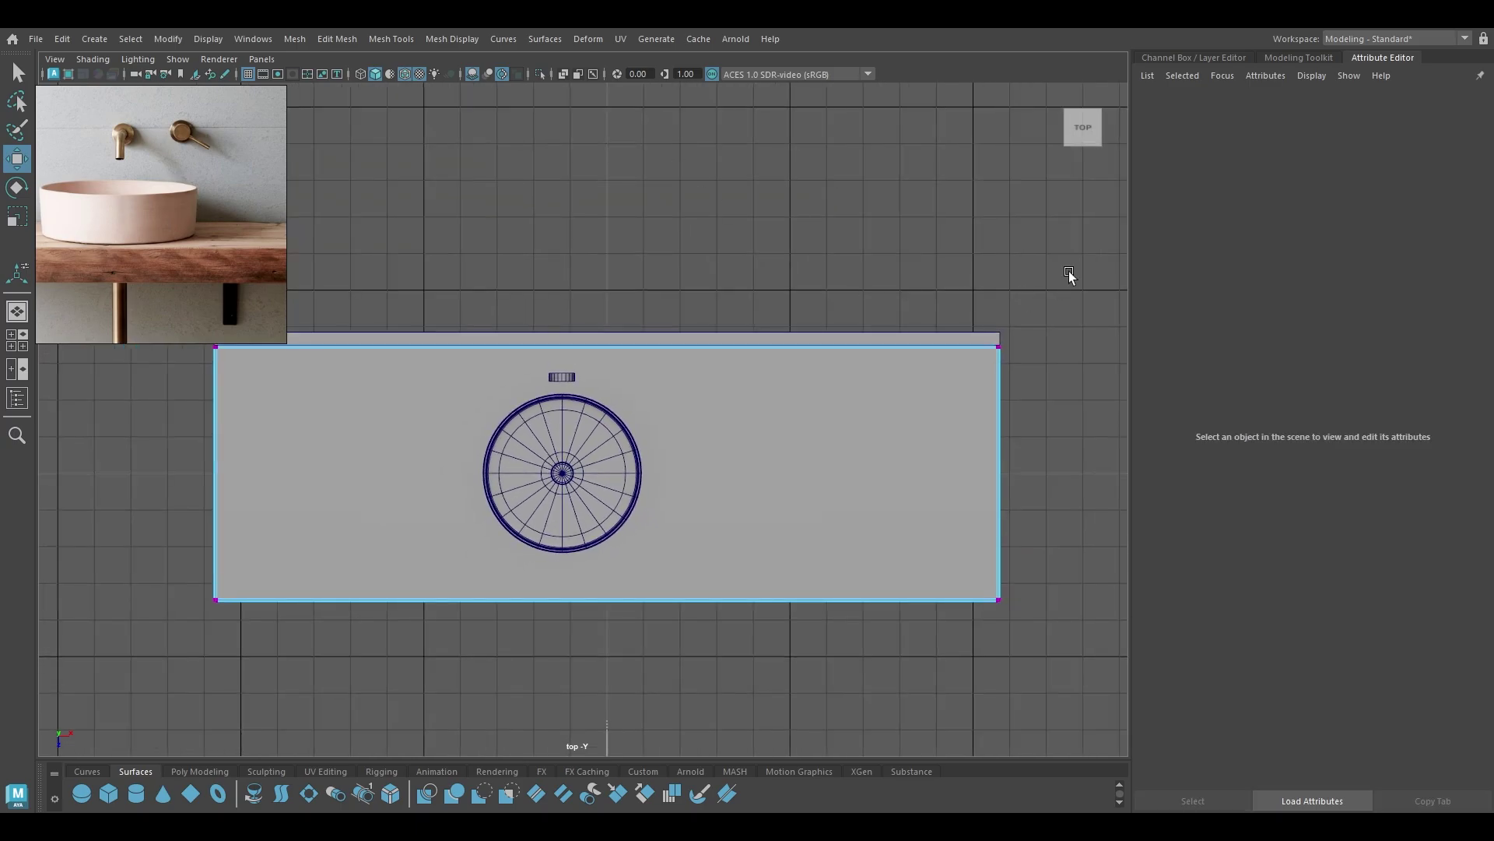
drag(1067, 271, 51, 369)
drag(608, 422, 613, 460)
scroll(613, 460, up, 5)
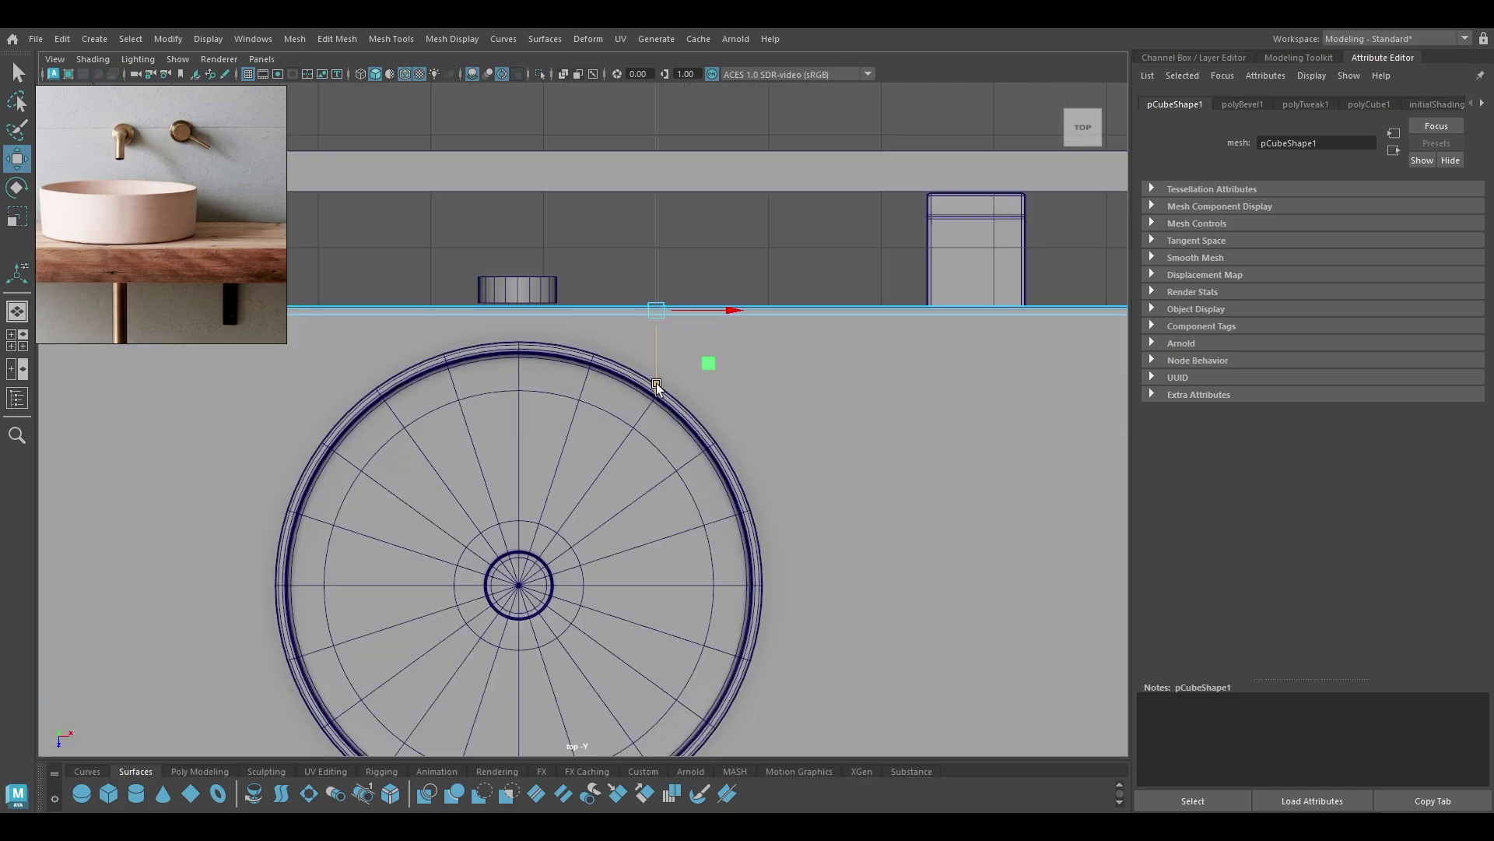
drag(656, 383, 656, 379)
Return the countertop to object mode and move the back wall forward until it meets the countertop's shortened back edge.
scroll(633, 395, down, 3)
right_click(642, 329)
right_drag(642, 329, 704, 306)
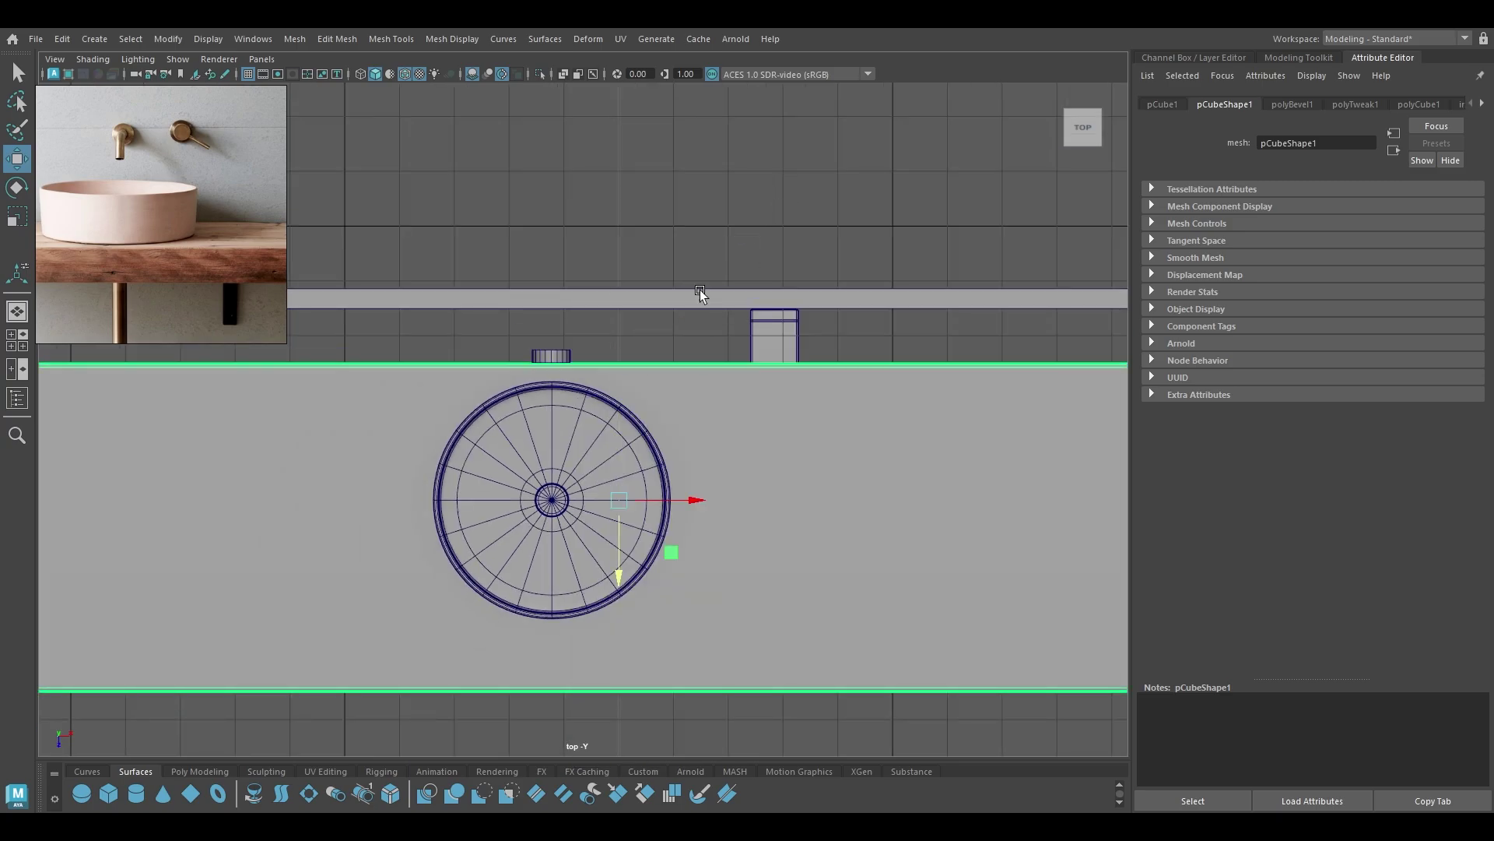
click(699, 292)
drag(614, 344, 618, 408)
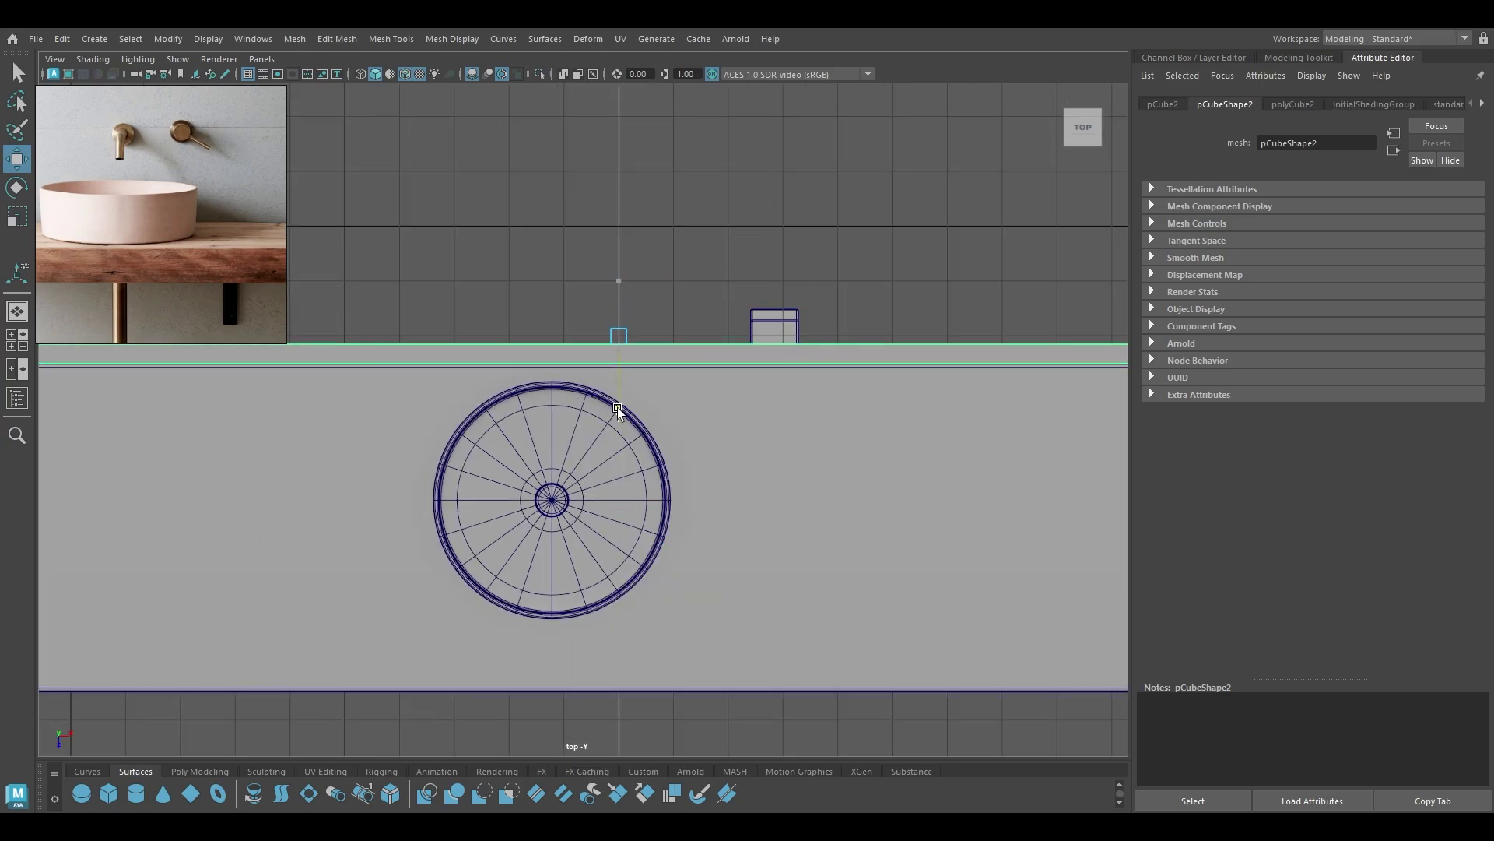
alt+right_drag(618, 408, 712, 206)
alt+middle_drag(712, 206, 644, 805)
scroll(666, 460, down, 3)
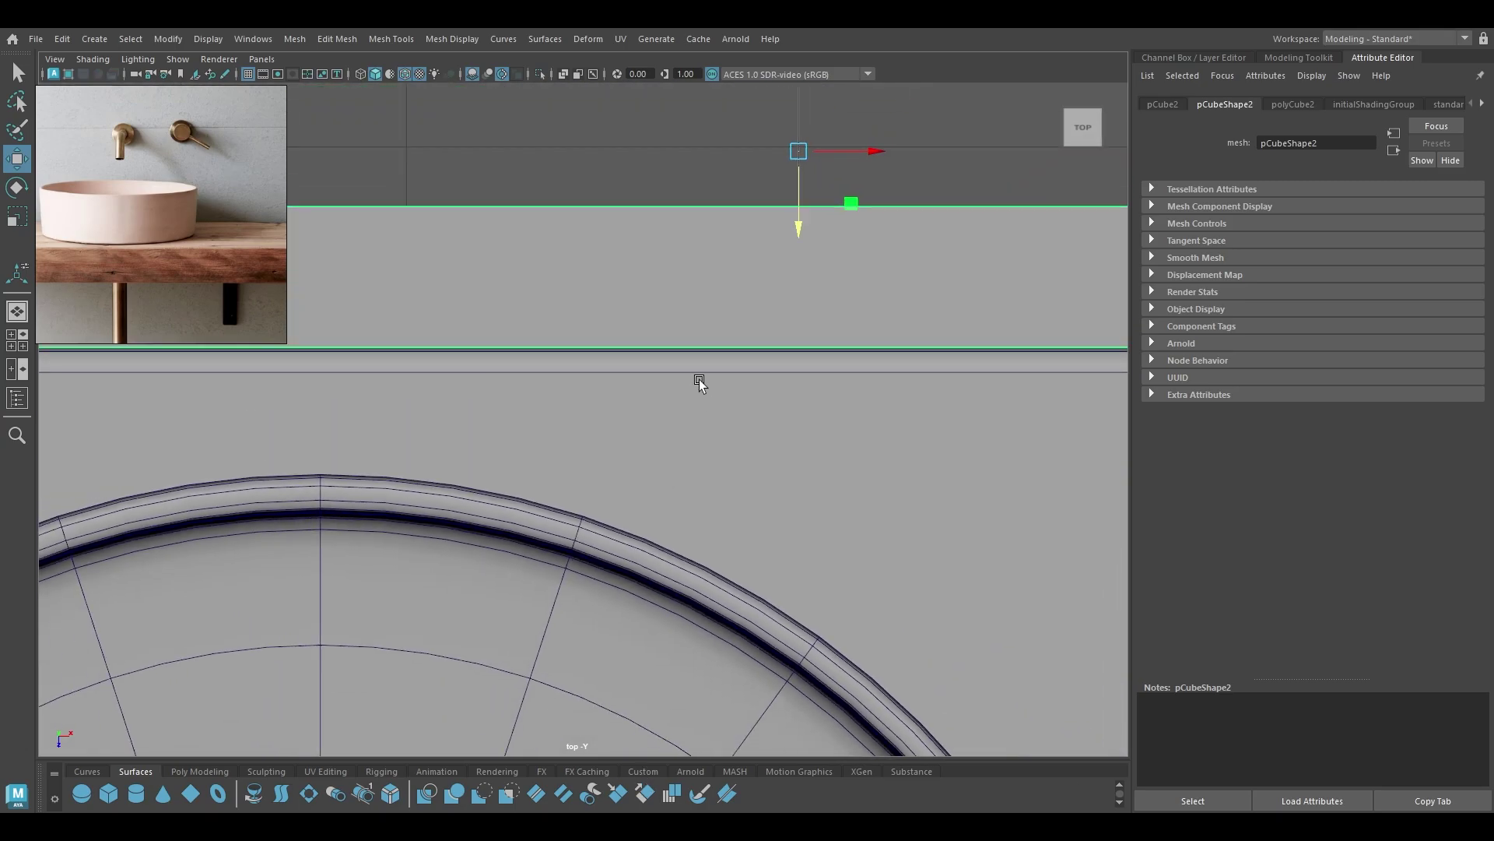
middle_drag(699, 380, 698, 384)
In the perspective view, select the disc hidden inside the wall and move it forward so it sits on the wall's front.
key(space)
drag(698, 385, 610, 421)
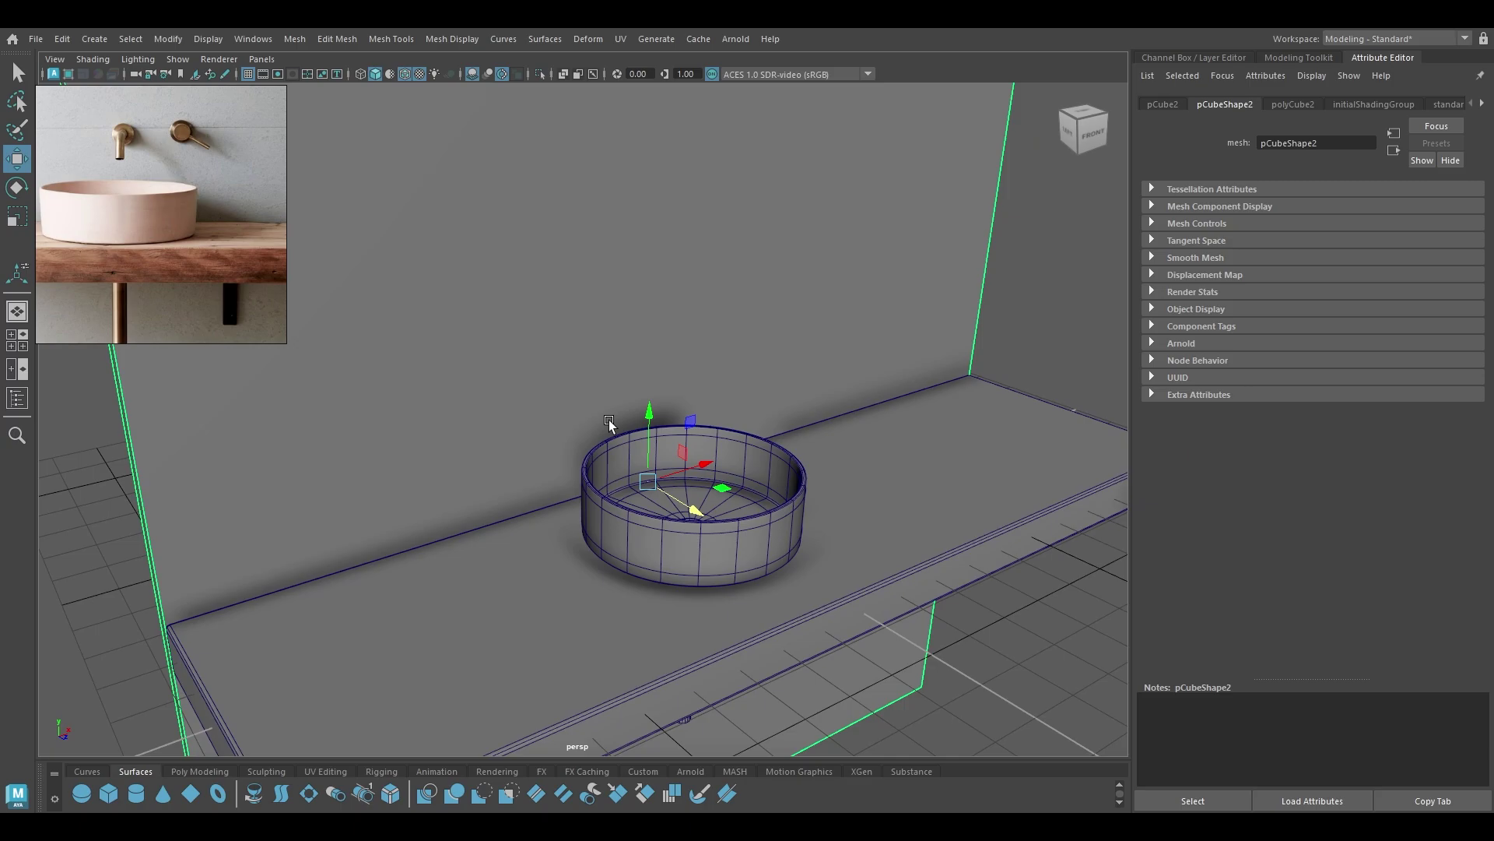
key(4)
click(619, 342)
key(6)
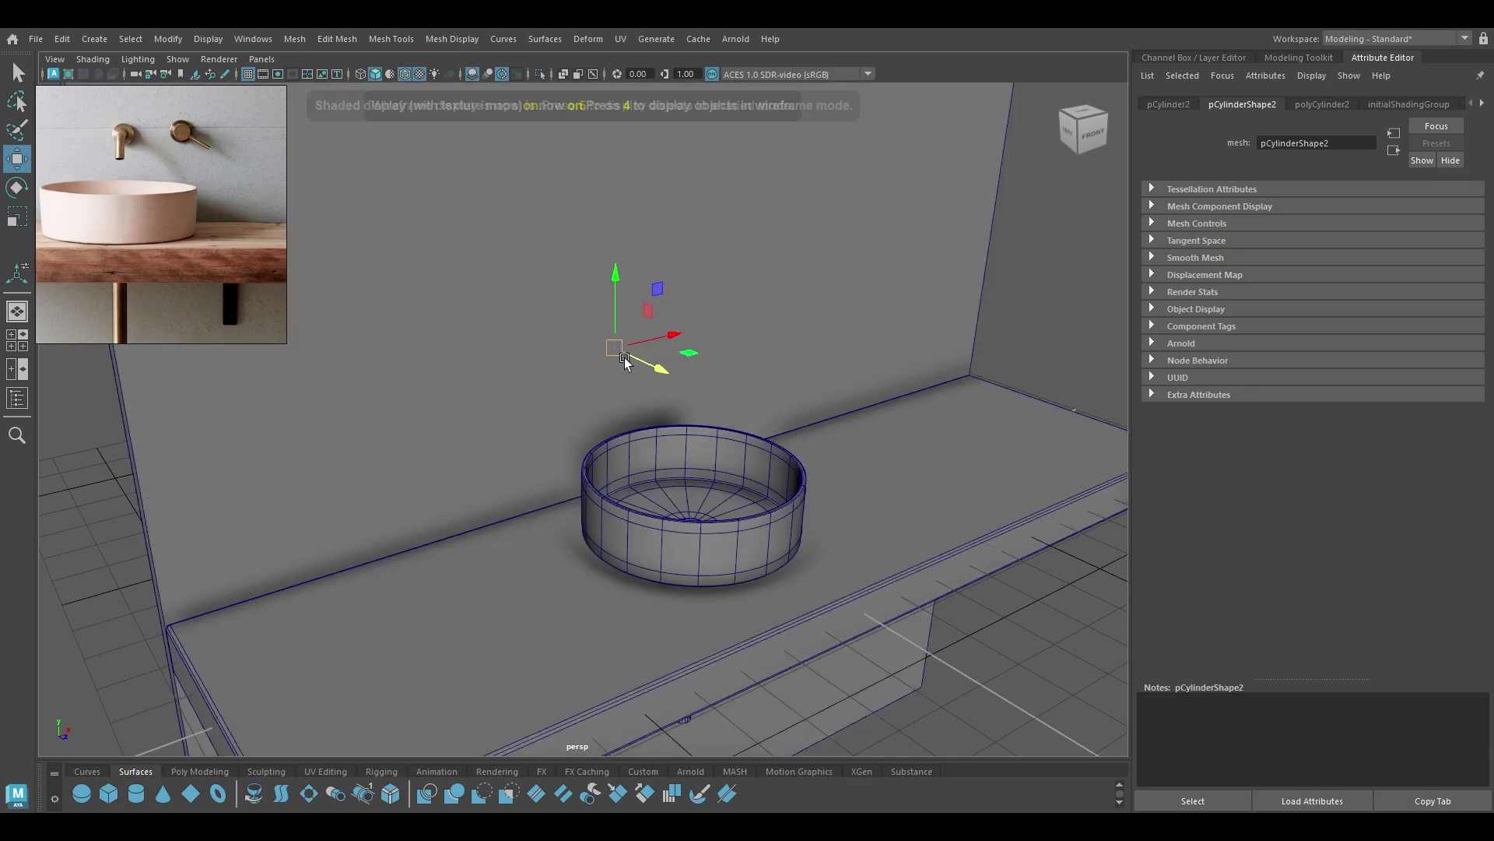
drag(653, 366, 646, 435)
Extrude the disc's front cap faces and scale them inward to a smaller circle.
key(f)
right_drag(636, 359, 640, 405)
mouse_move(680, 408)
mouse_down()
mouse_move(656, 461)
mouse_move(636, 406)
mouse_move(606, 456)
mouse_move(536, 471)
mouse_up()
key(r)
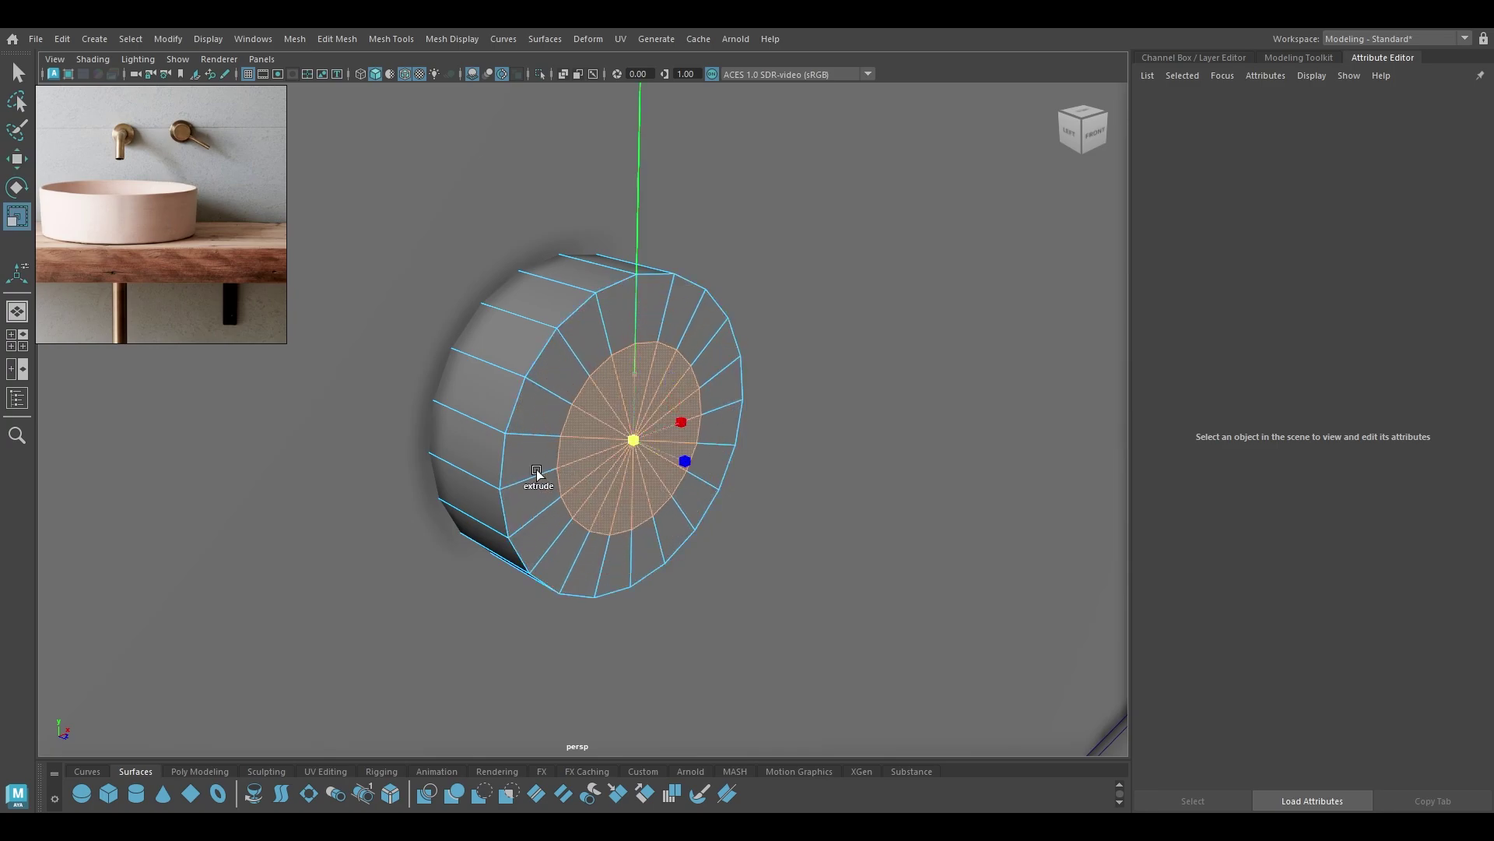
Extrude the inner circle of faces straight out from the wall to form the faucet's horizontal pipe.
key(w)
scroll(493, 300, down, 5)
alt+drag(644, 464, 506, 240)
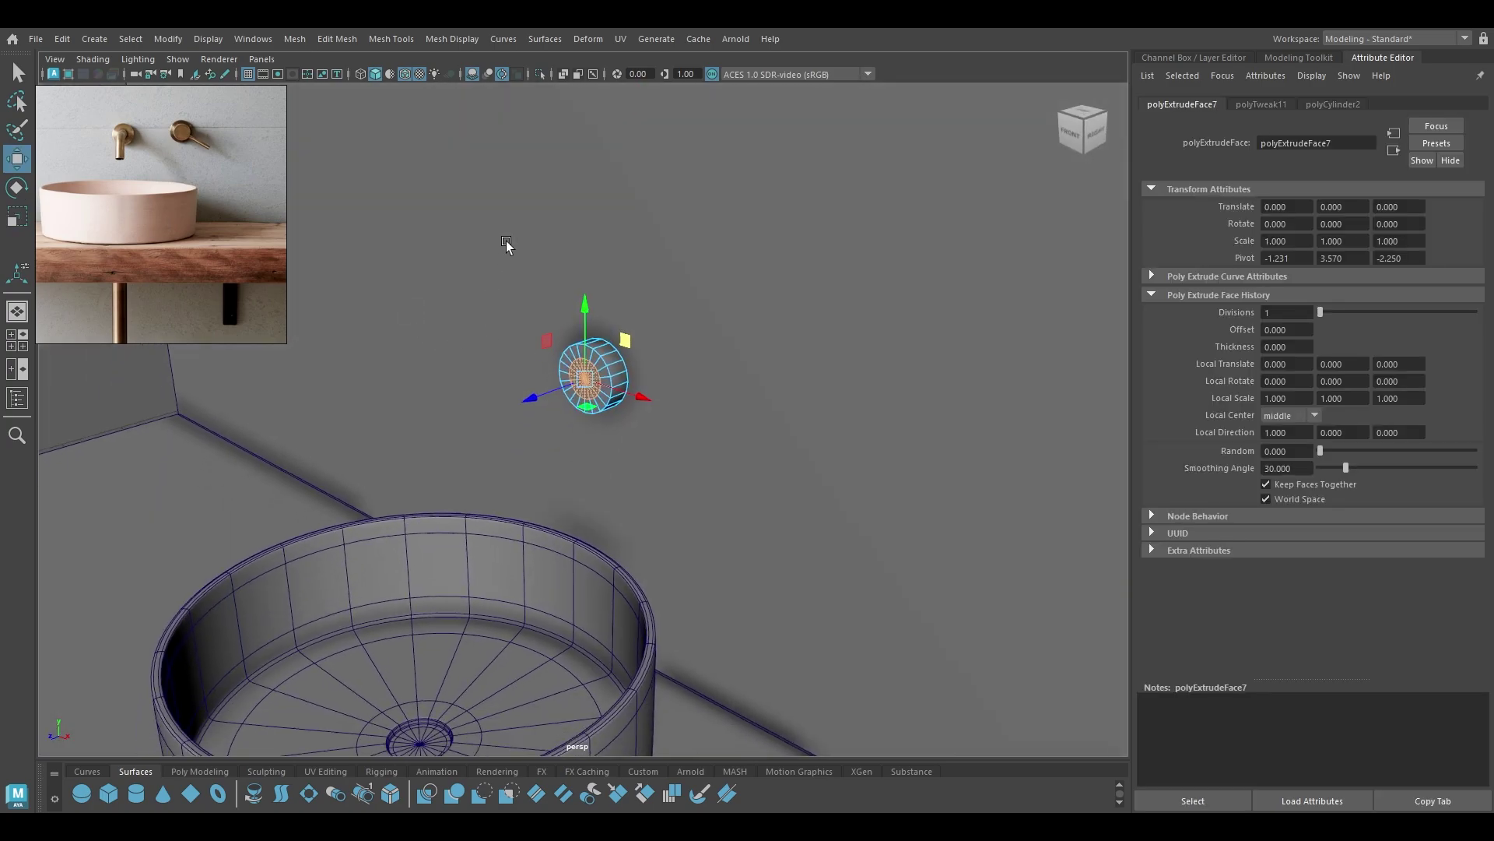
alt+middle_drag(506, 240, 517, 152)
alt+drag(467, 237, 413, 243)
shift+drag(545, 314, 474, 325)
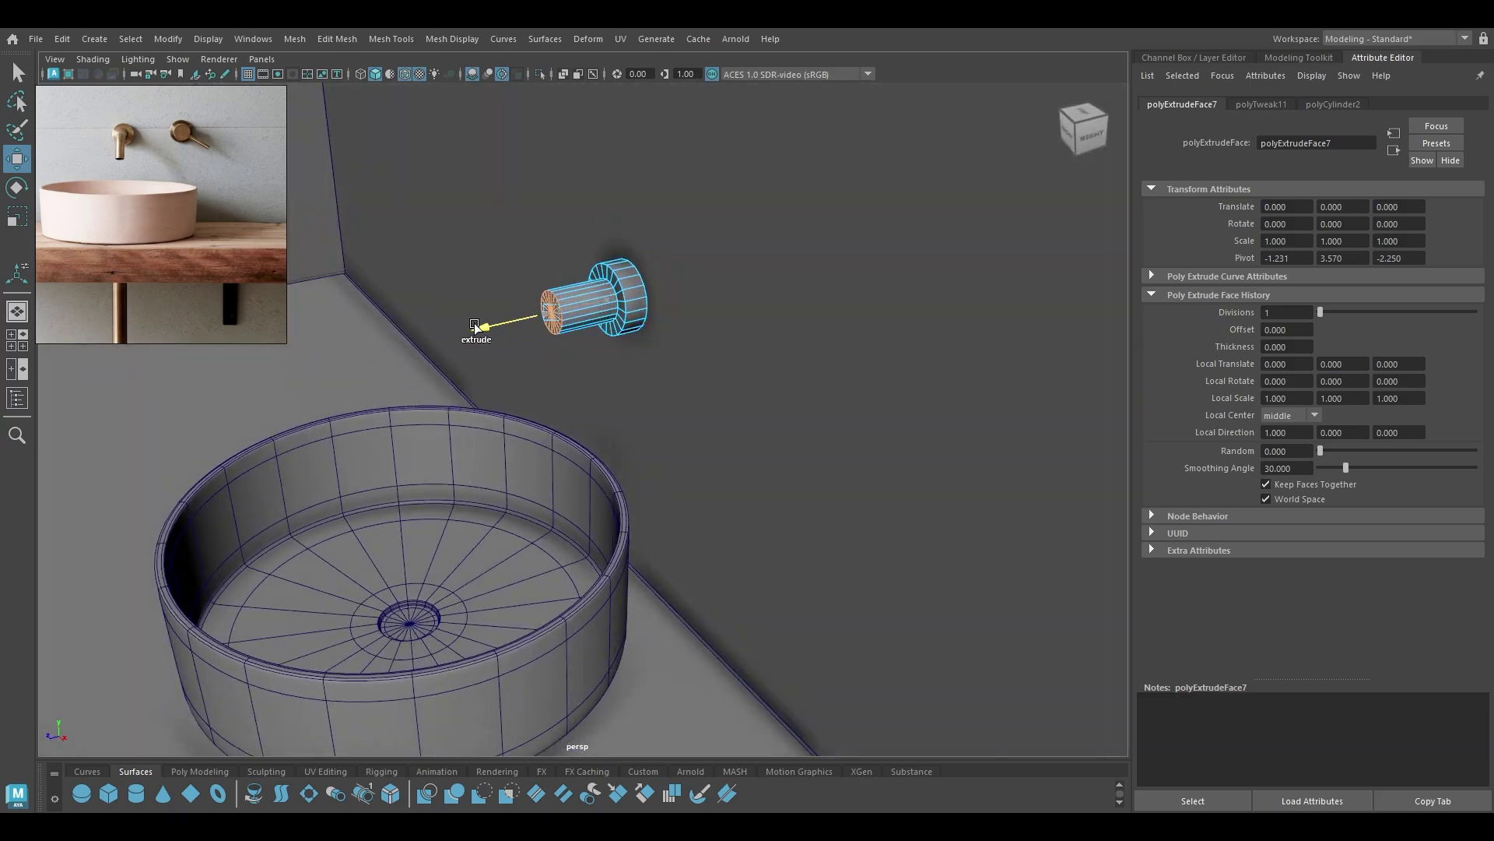
Extrude the pipe's end in several short segments, moving and rotating each one to bend the spout down toward the basin.
scroll(483, 327, up, 3)
shift+drag(455, 238, 418, 306)
key(e)
key(w)
key(ctrl+e)
key(e)
key(ctrl+e)
key(e)
key(ctrl+e)
key(w)
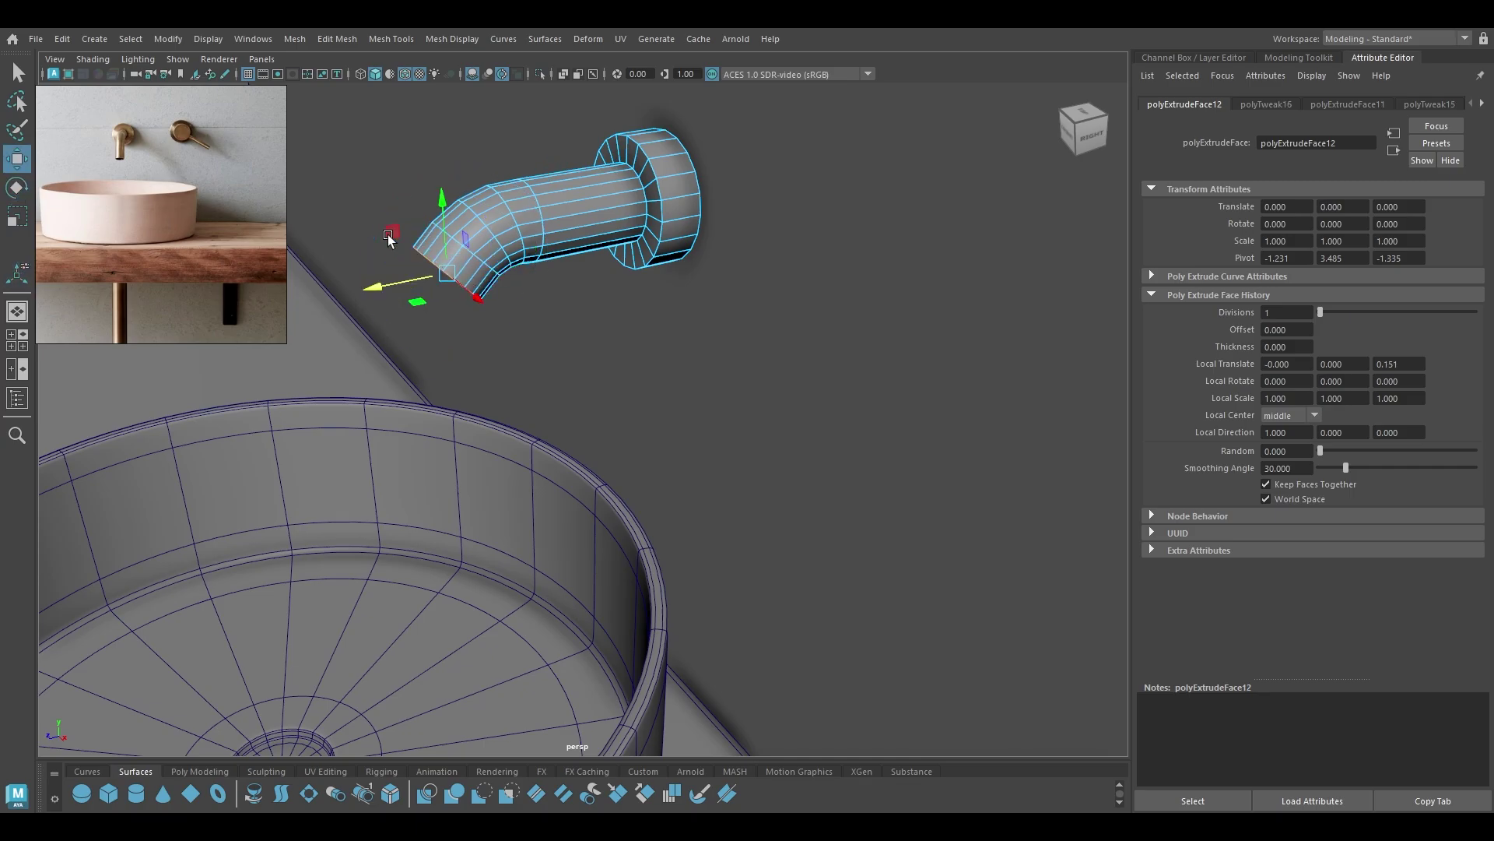
key(e)
drag(395, 237, 387, 254)
alt+drag(450, 292, 426, 446)
Extrude the spout's end faces down toward the basin with a Local Translate Z of about 0.647.
key(ctrl+e)
scroll(426, 446, down, 3)
alt+drag(467, 257, 374, 273)
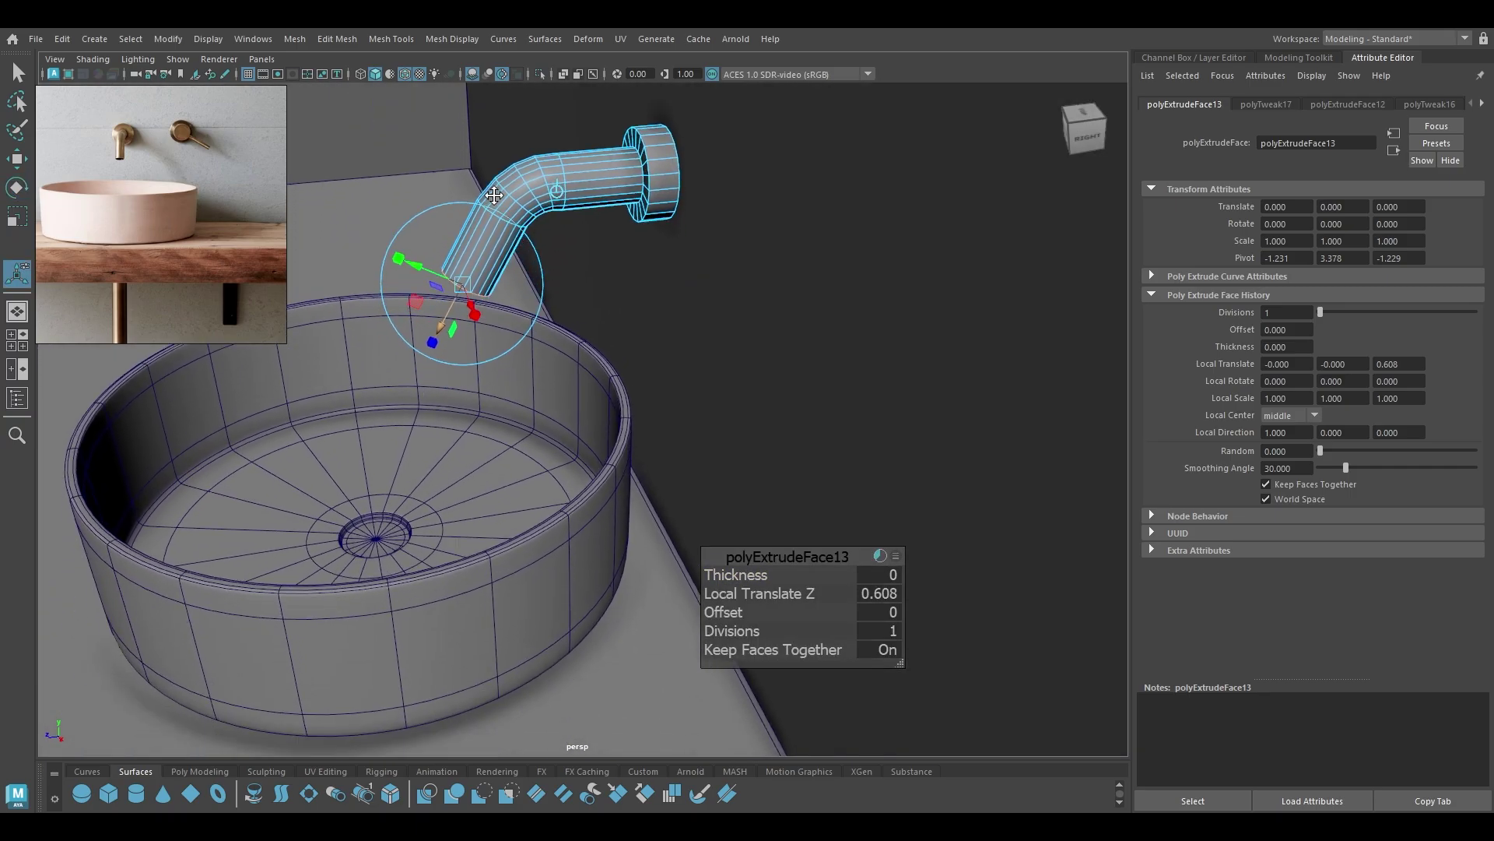
alt+middle_drag(404, 311, 405, 286)
drag(444, 285, 439, 296)
key(w)
Smooth the spout's bend by applying Edit Edge Flow to its edge loops one after another.
alt+right_drag(526, 143, 574, 264)
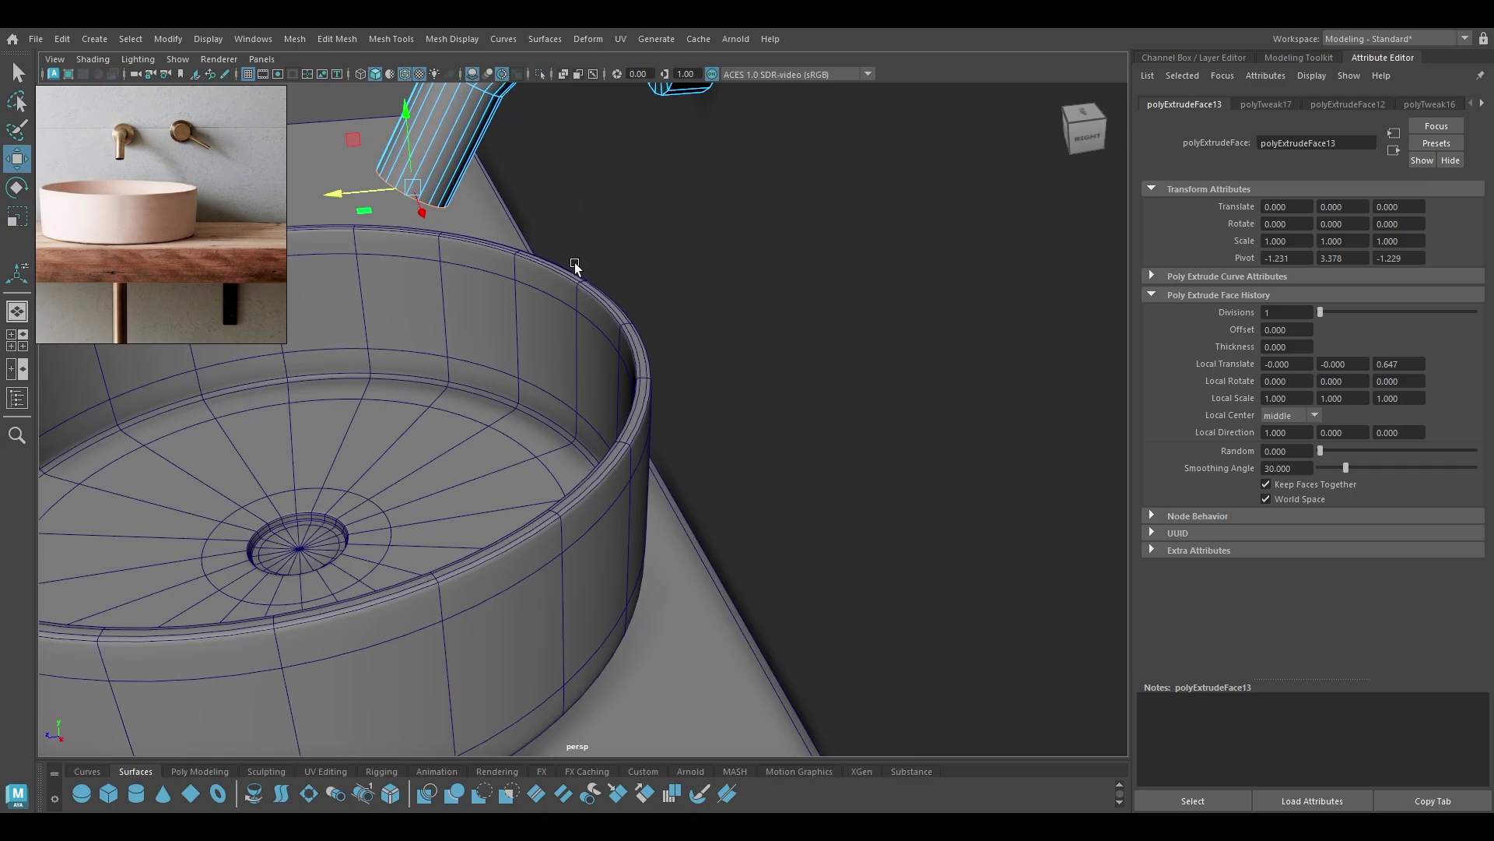
alt+middle_drag(573, 264, 594, 426)
right_drag(511, 211, 504, 109)
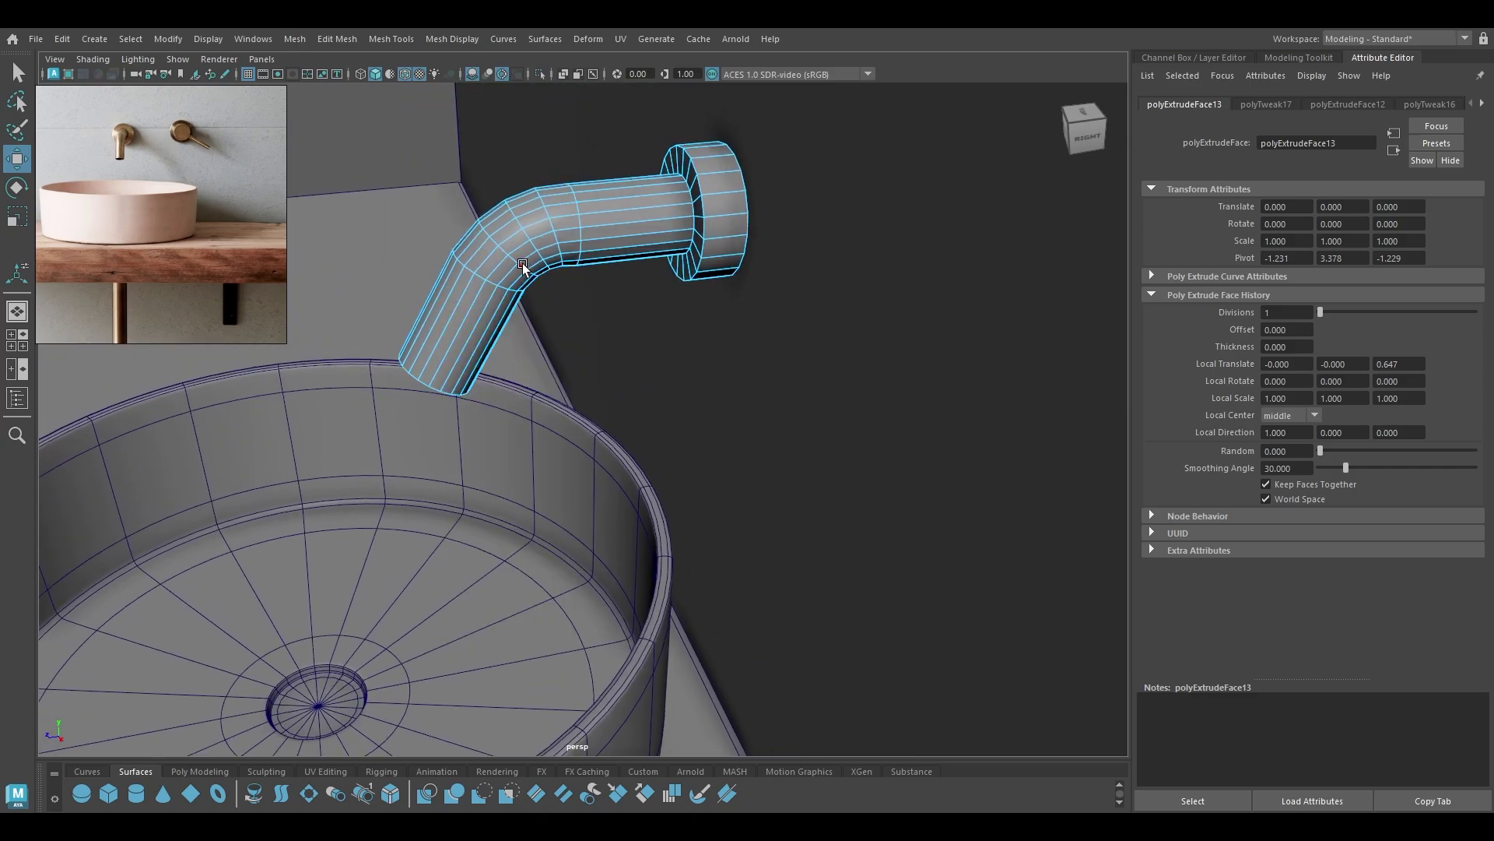
click(521, 263)
shift+right_drag(523, 263, 494, 414)
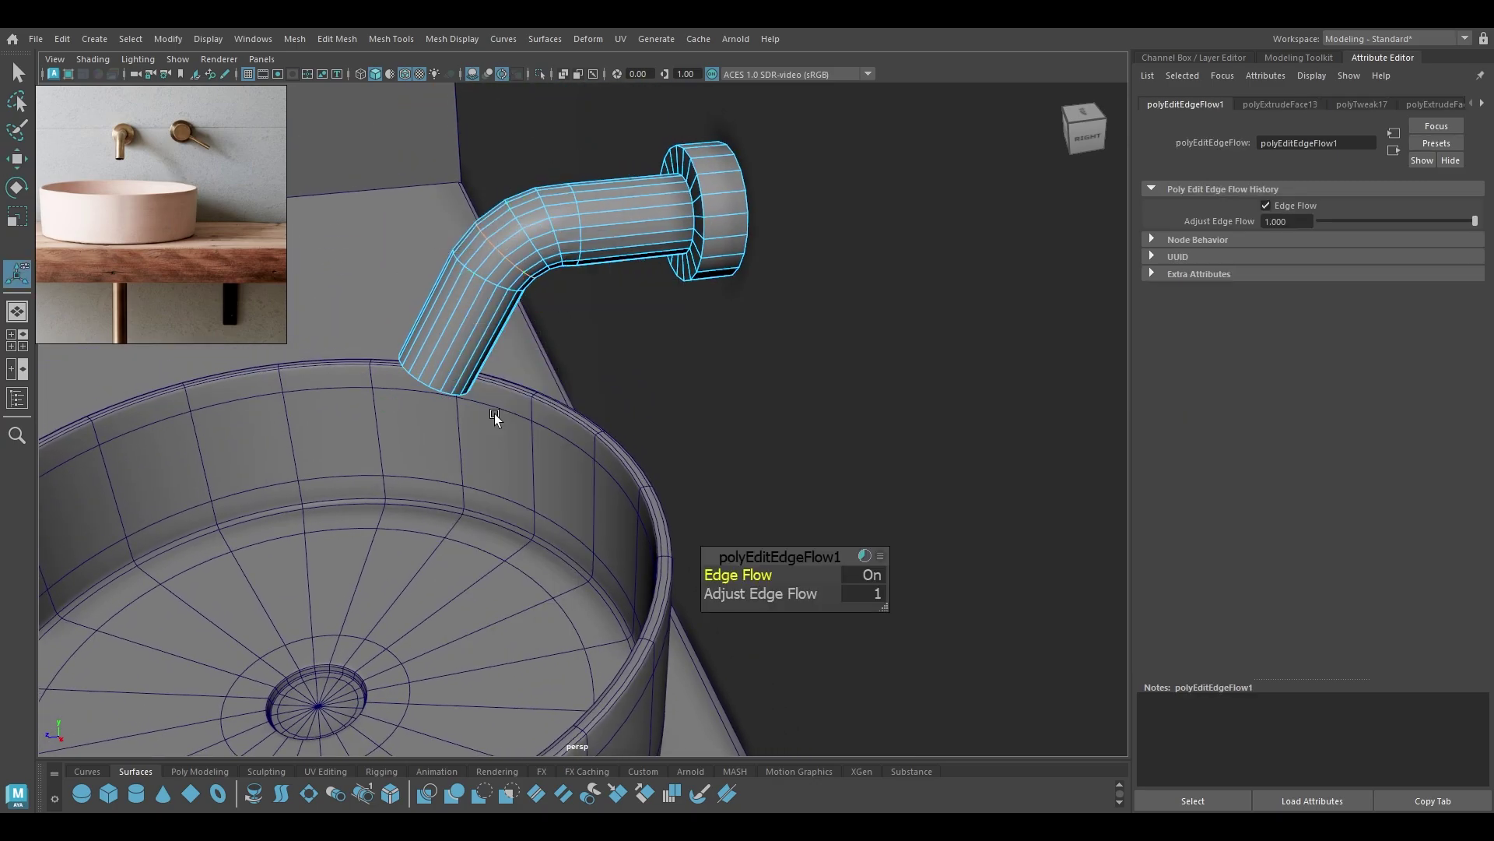
click(535, 248)
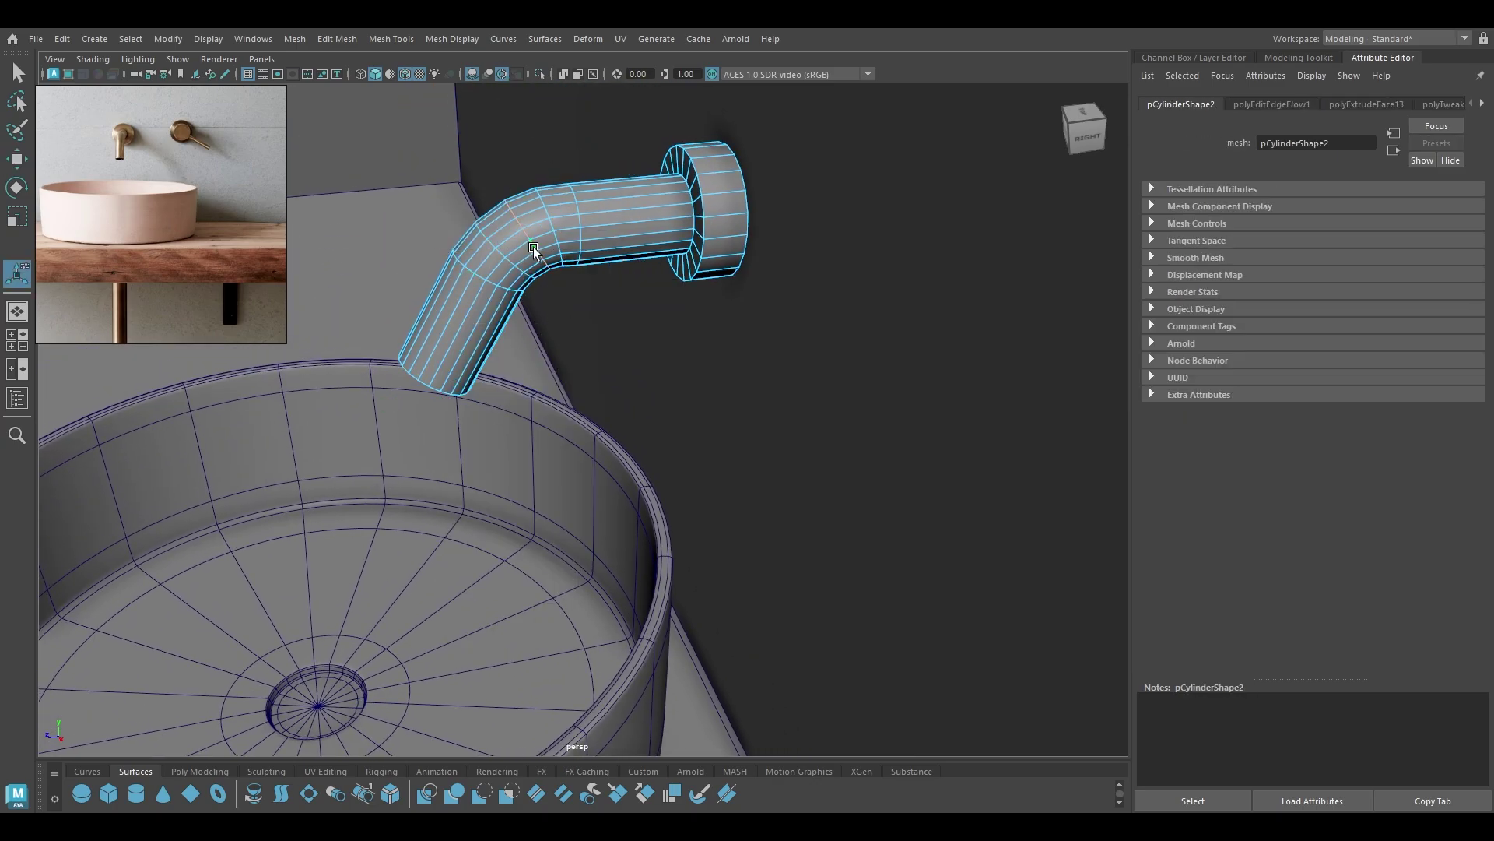
click(614, 269)
shift+right_drag(615, 268, 553, 233)
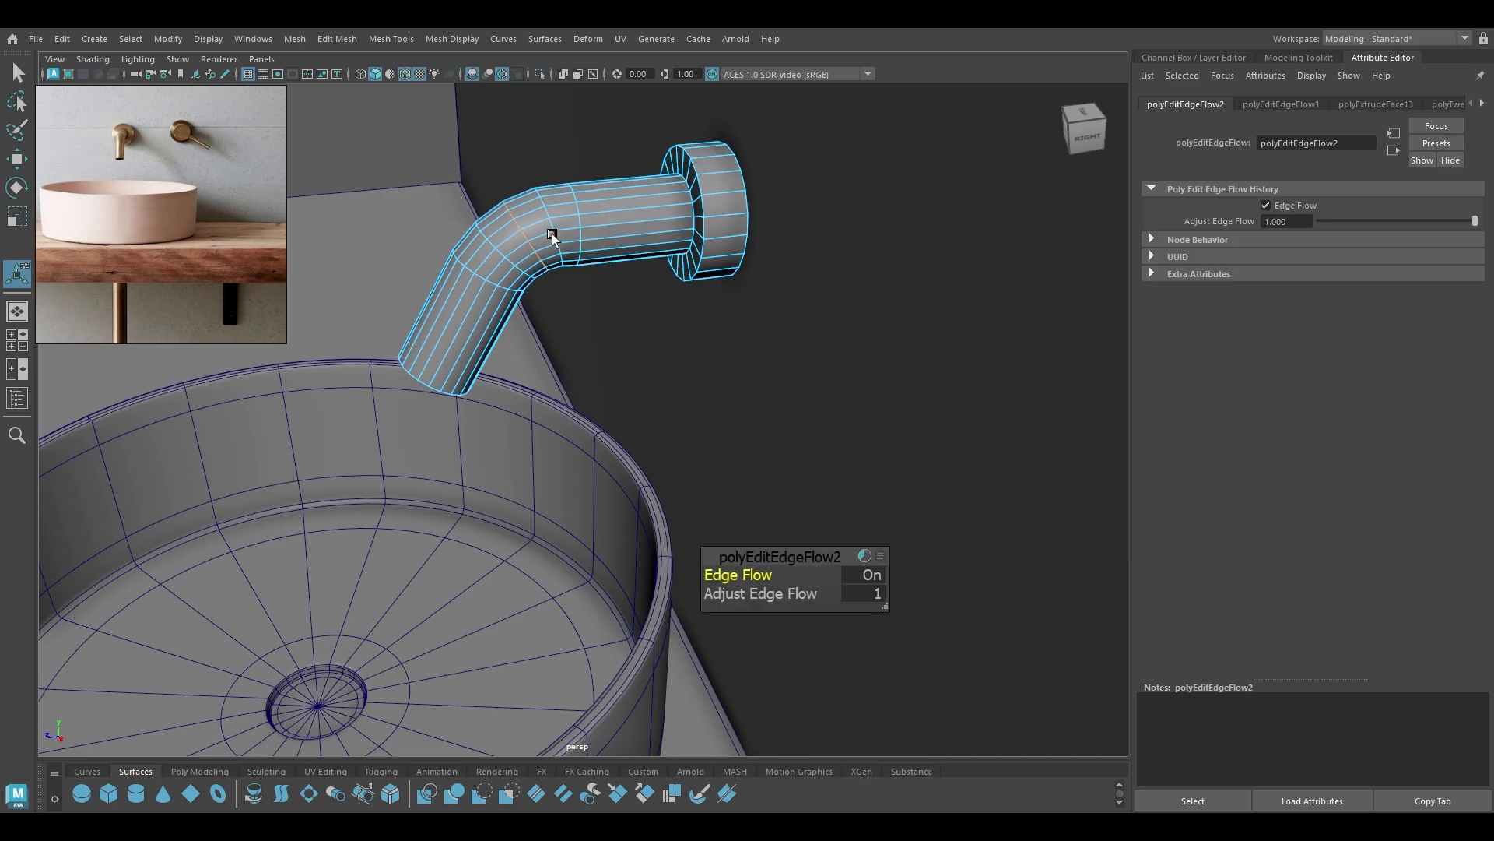
double_click(550, 223)
key(g)
key(w)
alt+drag(554, 232, 622, 237)
Select the outer ring of faces on the faucet's wall flange and scale it up to widen the flange.
right_drag(549, 228, 558, 272)
click(432, 235)
shift+double_click(437, 205)
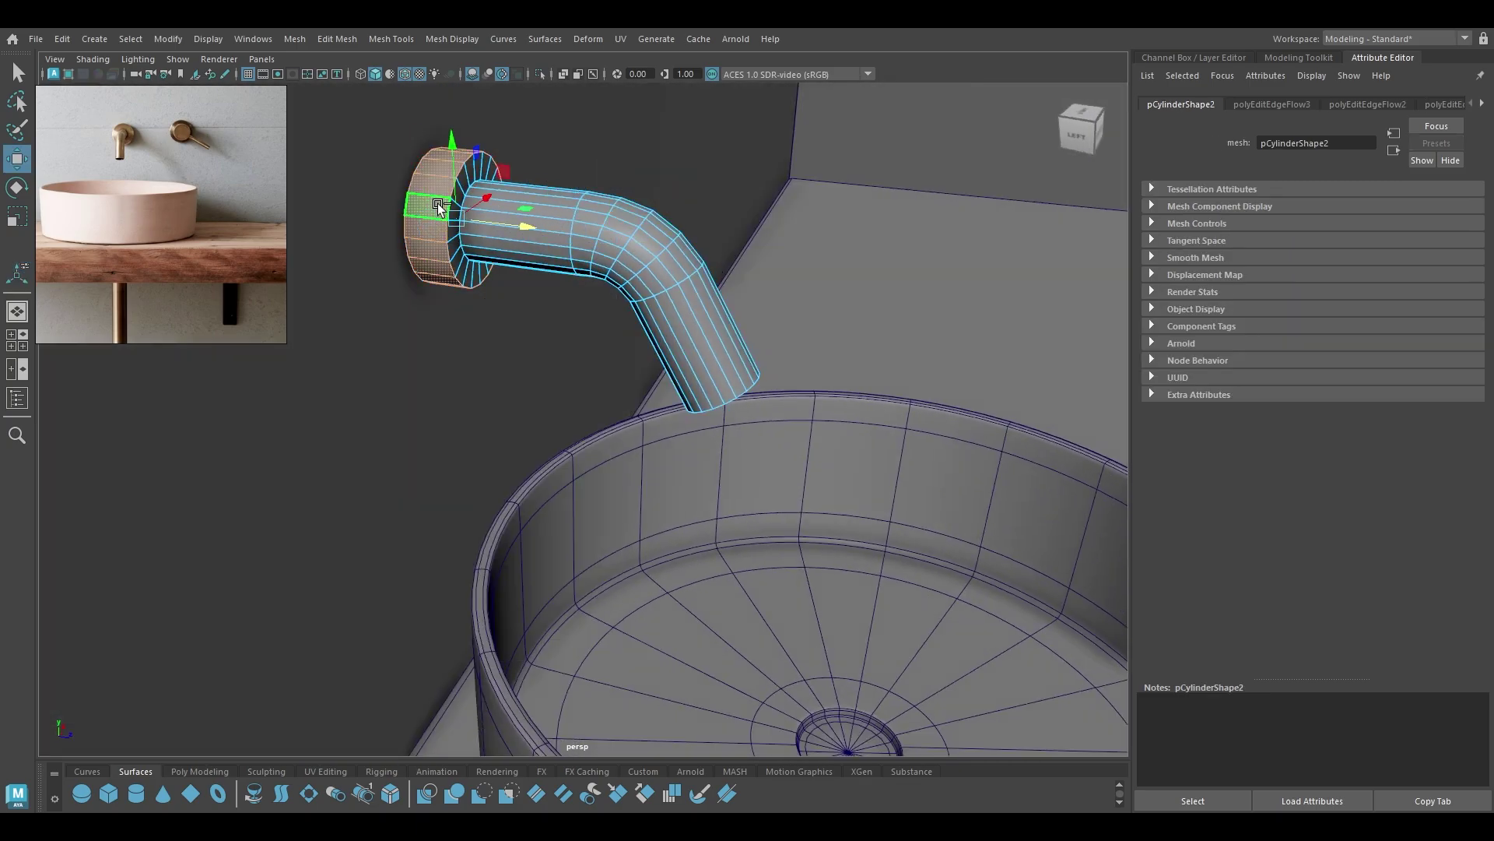
alt+drag(554, 276, 424, 270)
key(r)
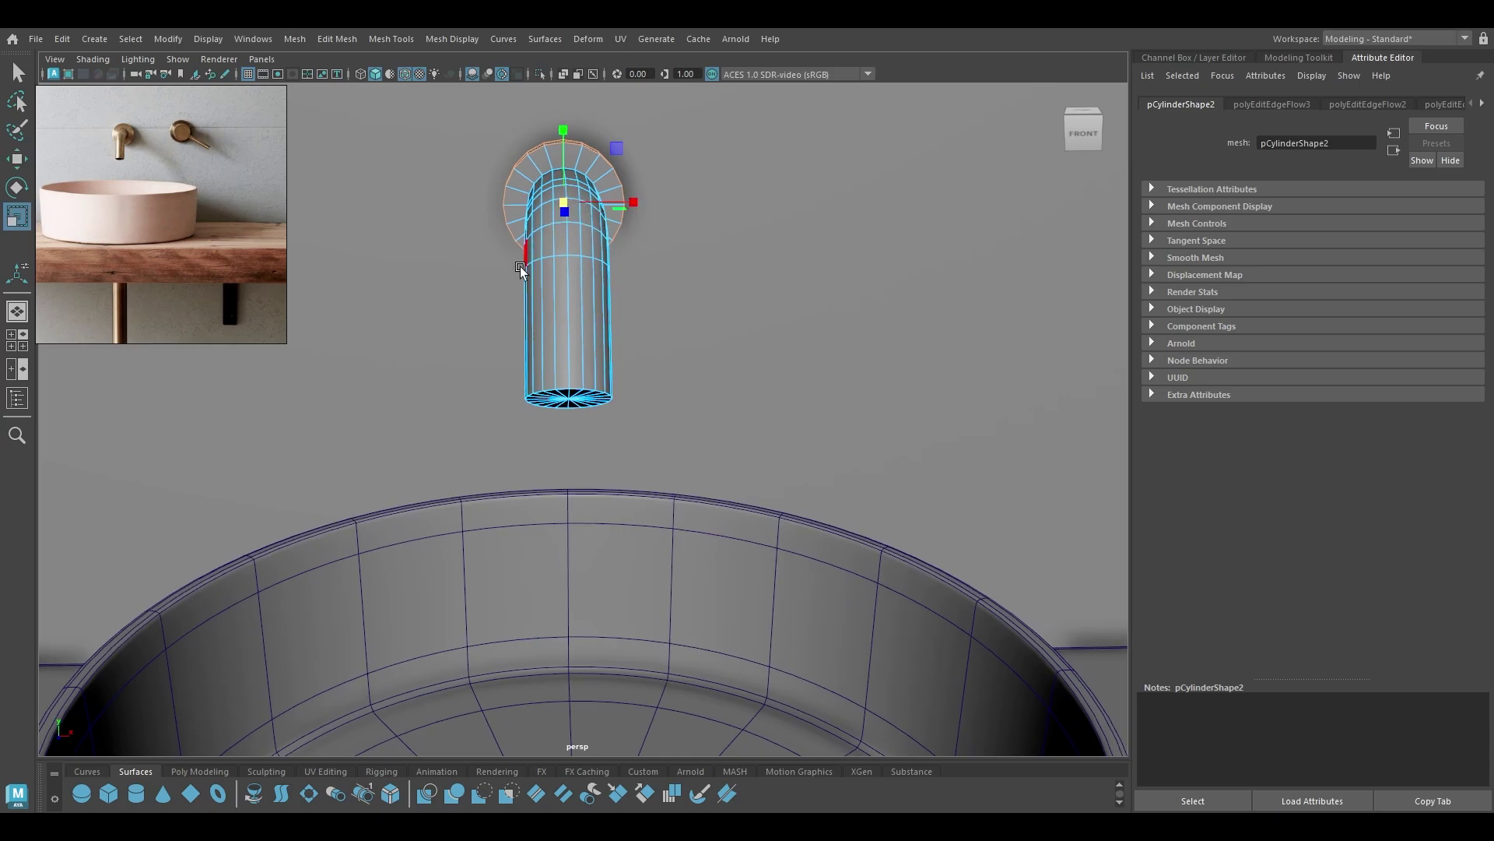
alt+drag(520, 266, 590, 303)
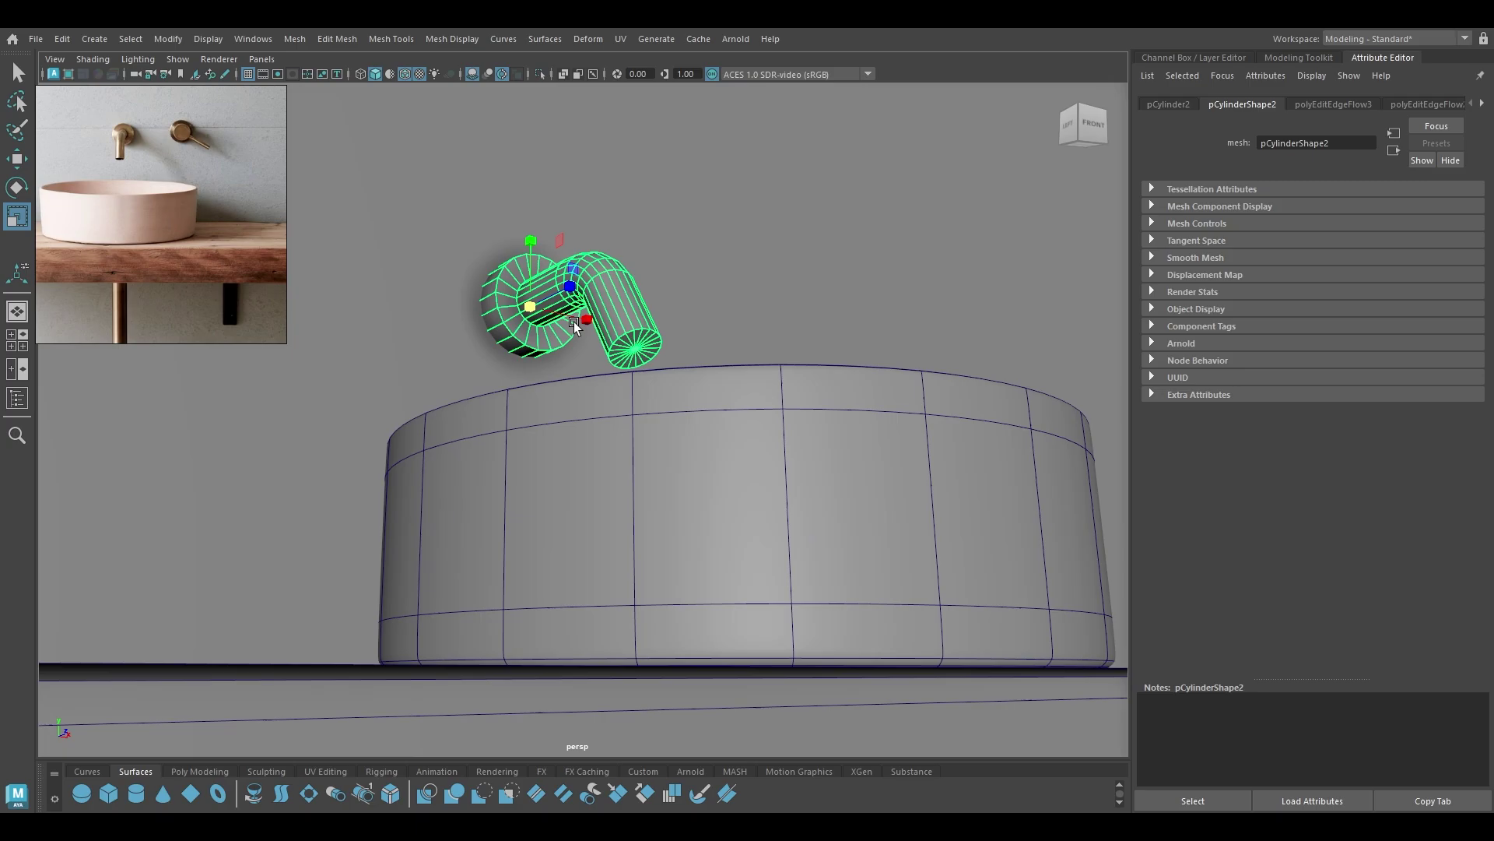
Hide everything except the faucet and extrude the spout's end faces with an offset of 0.03.
key(alt+h)
alt+drag(572, 320, 675, 409)
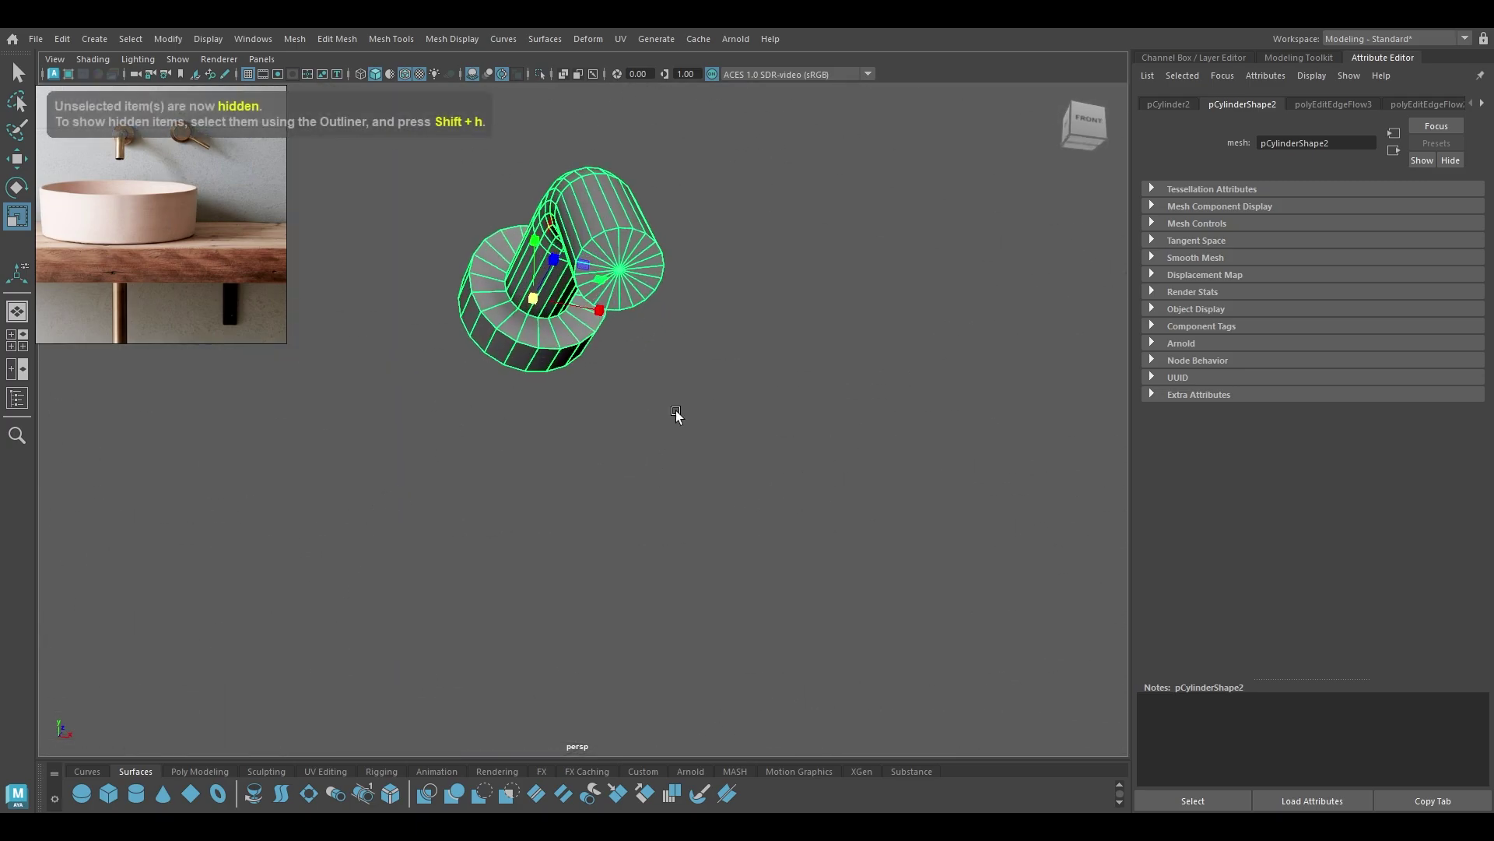
right_drag(750, 280, 753, 325)
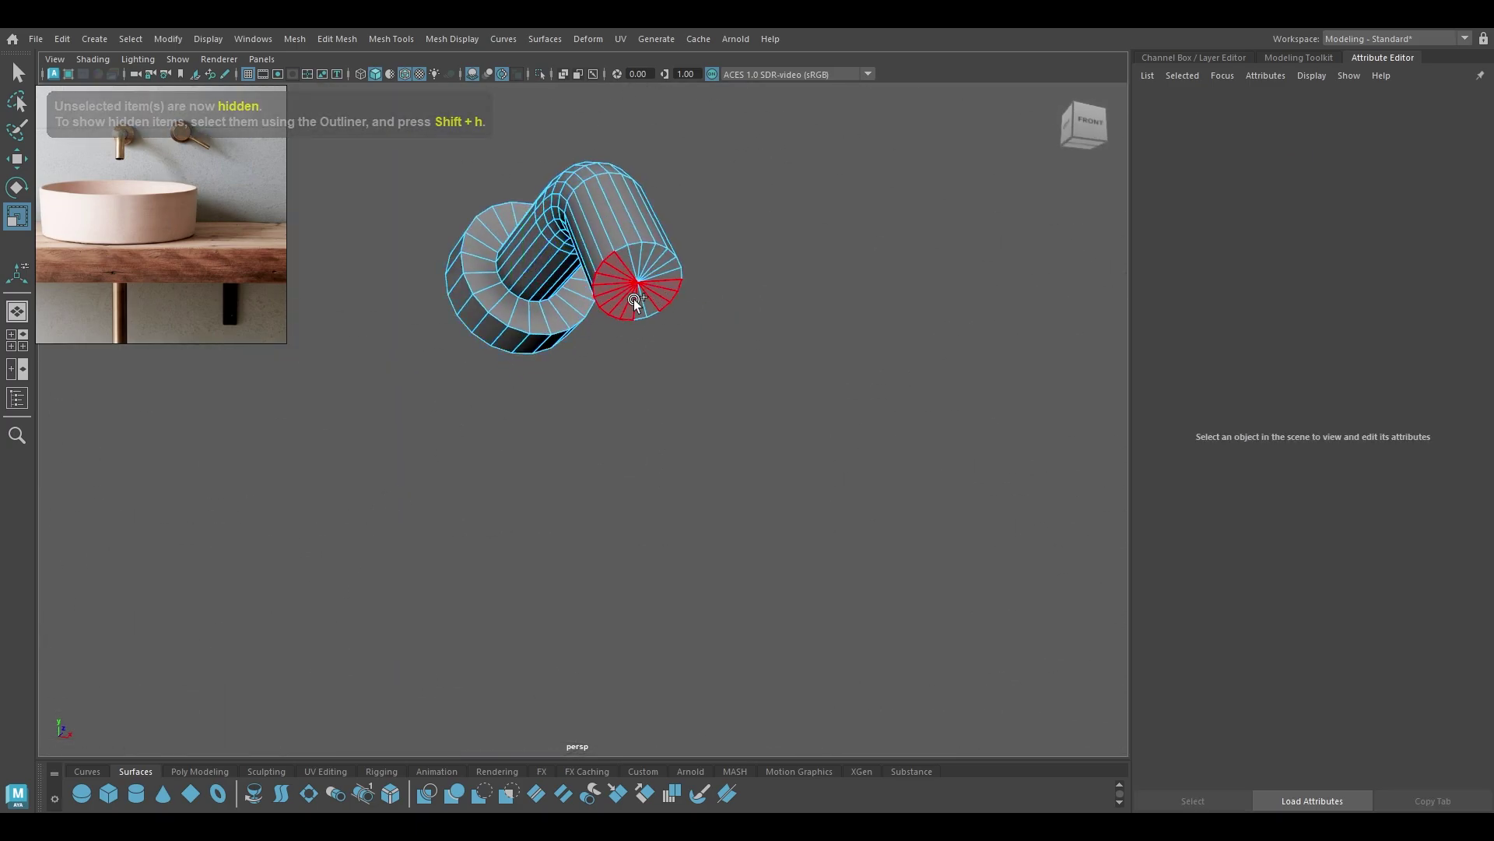
click(660, 287)
alt+drag(660, 287, 628, 367)
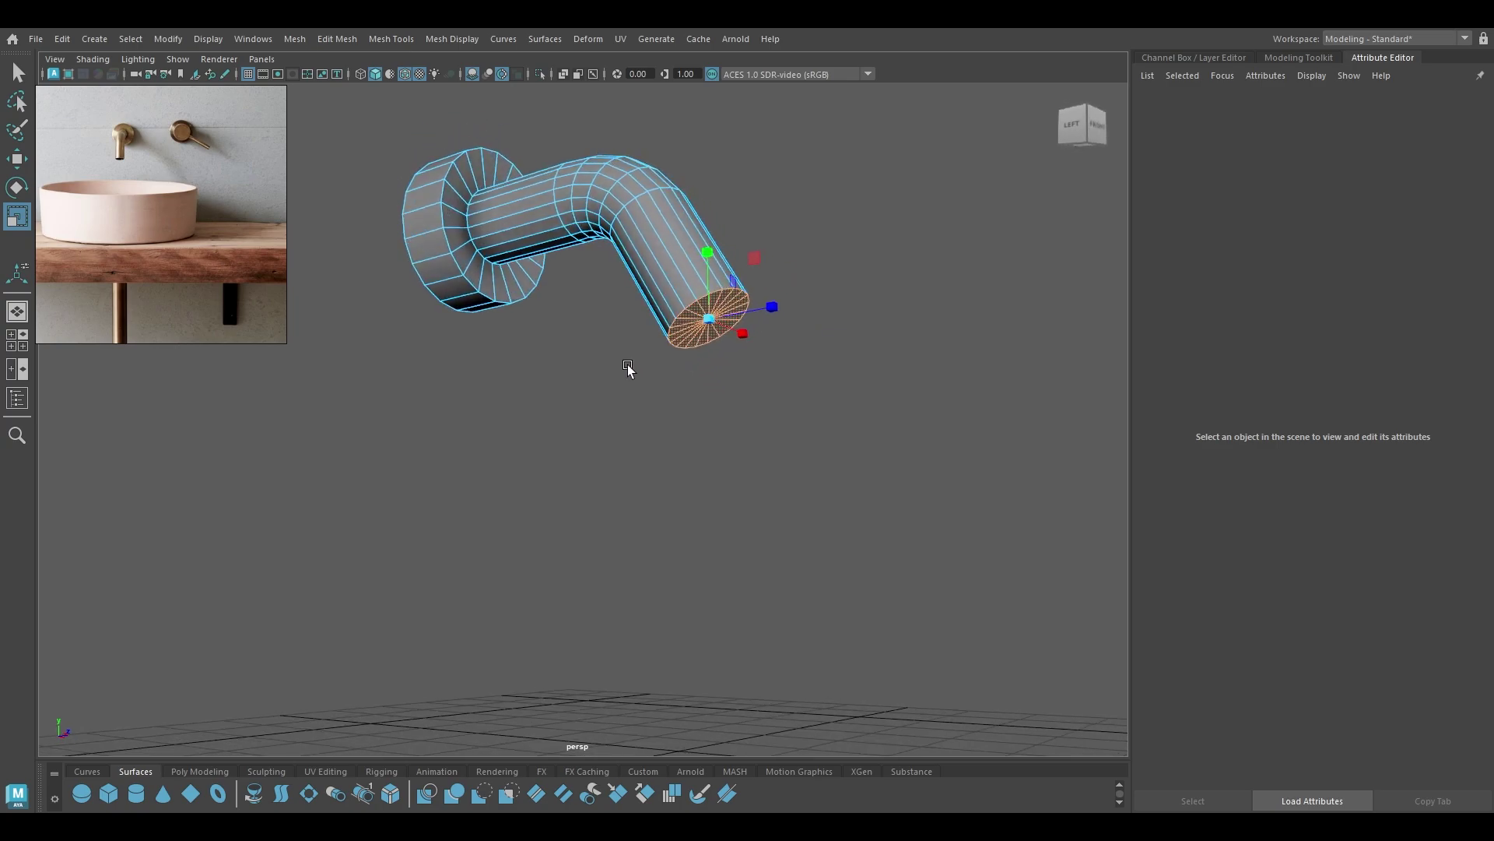
key(w)
key(ctrl+e)
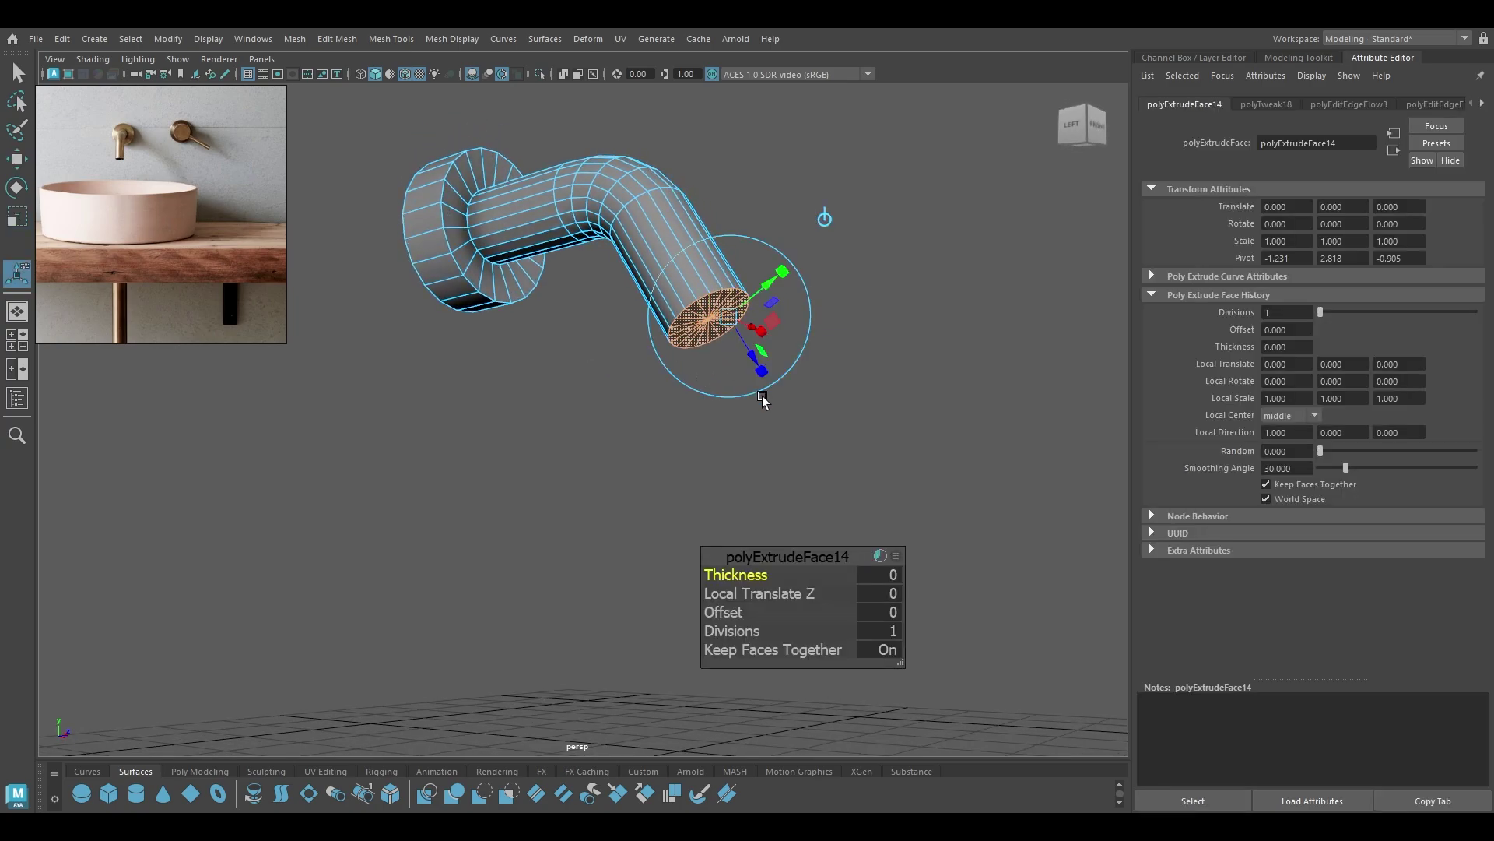
alt+drag(715, 469, 727, 613)
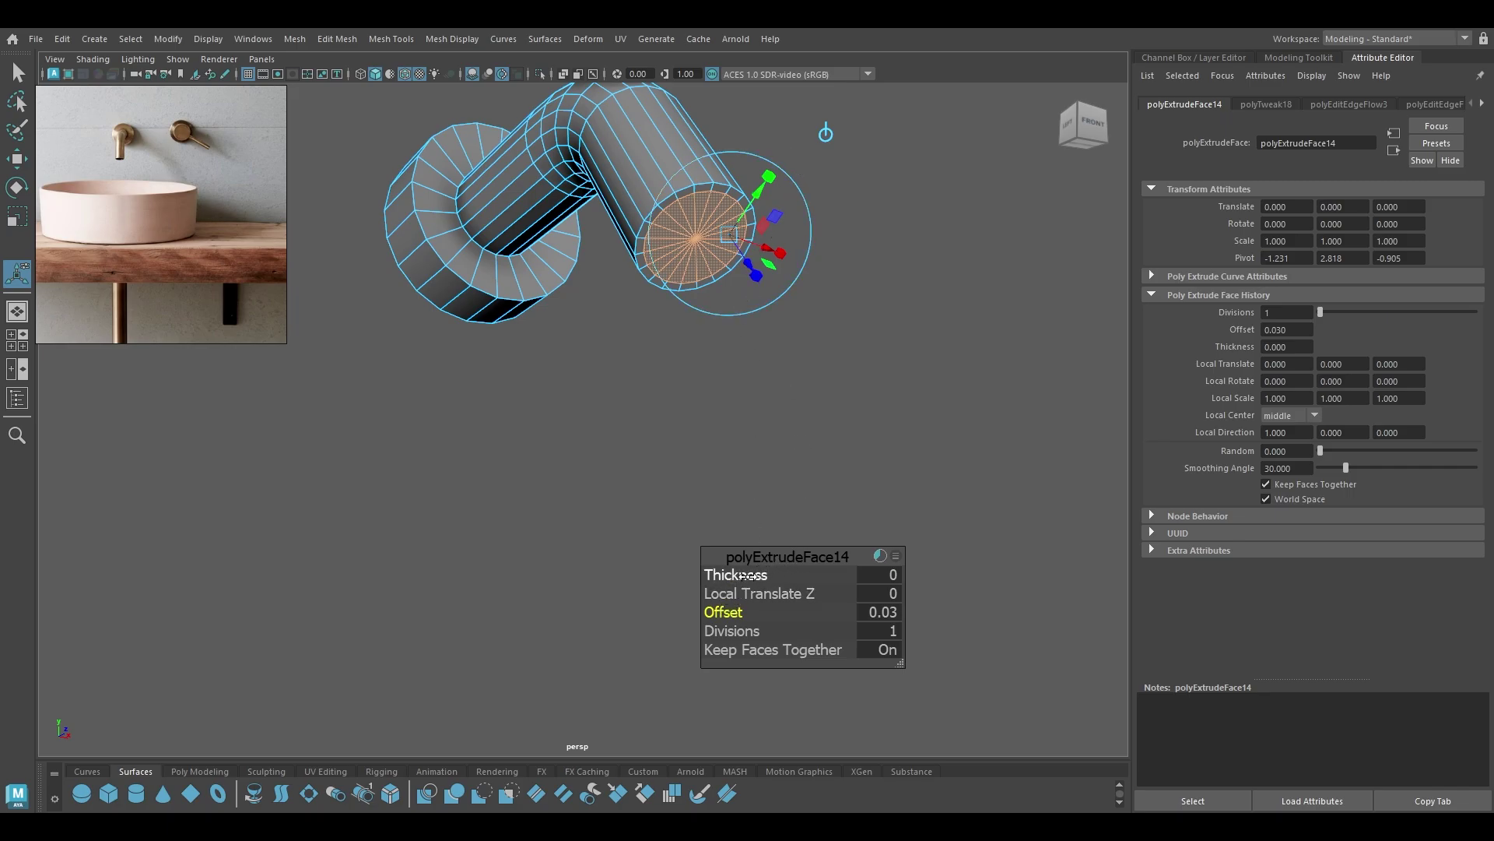
Extrude the inset end faces into the spout with a thickness of -0.31 to hollow its opening.
key(ctrl+e)
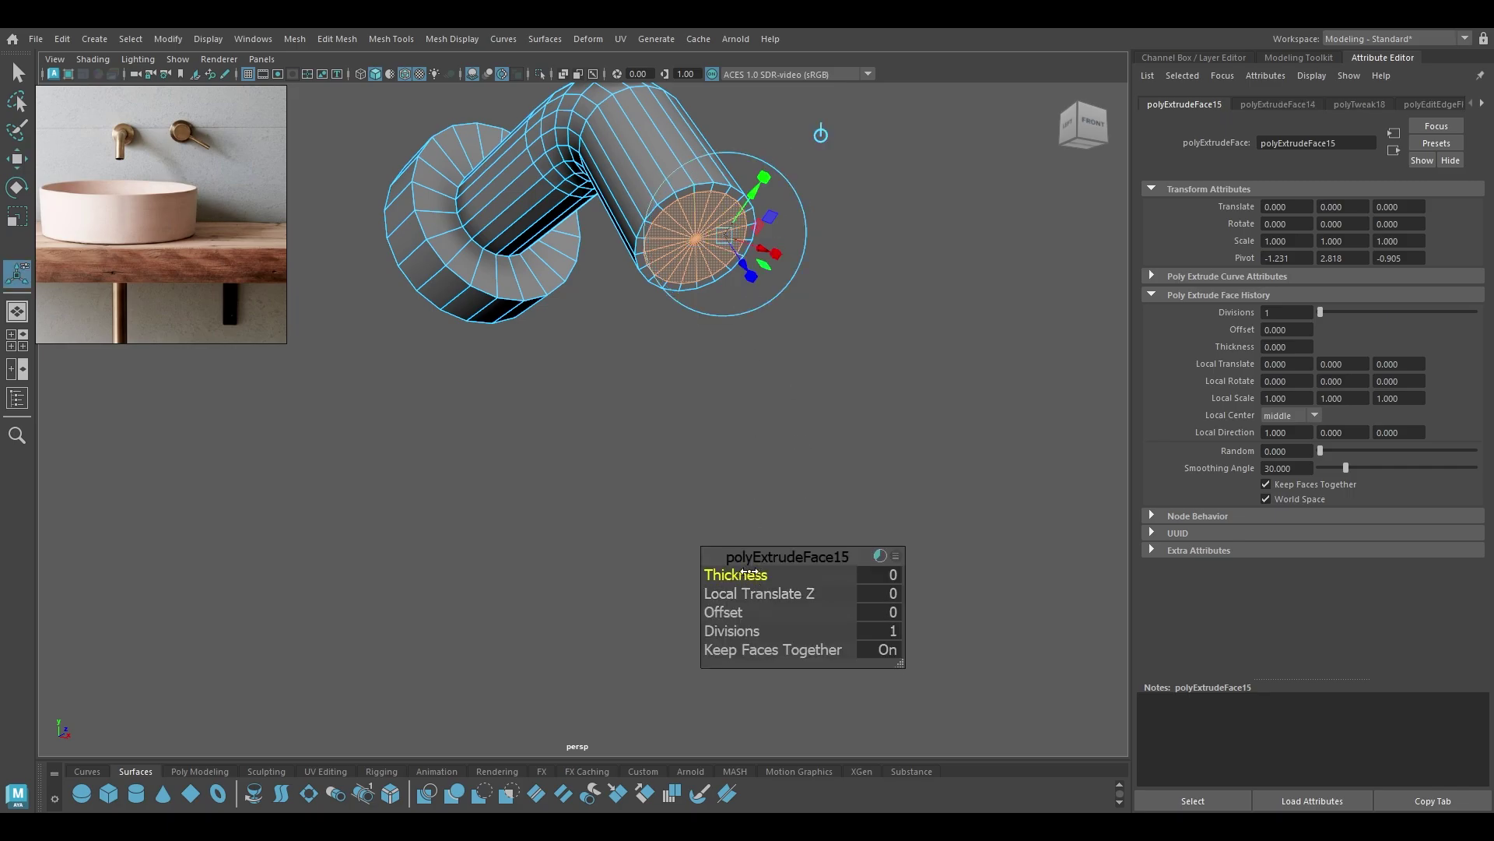
drag(748, 572, 723, 576)
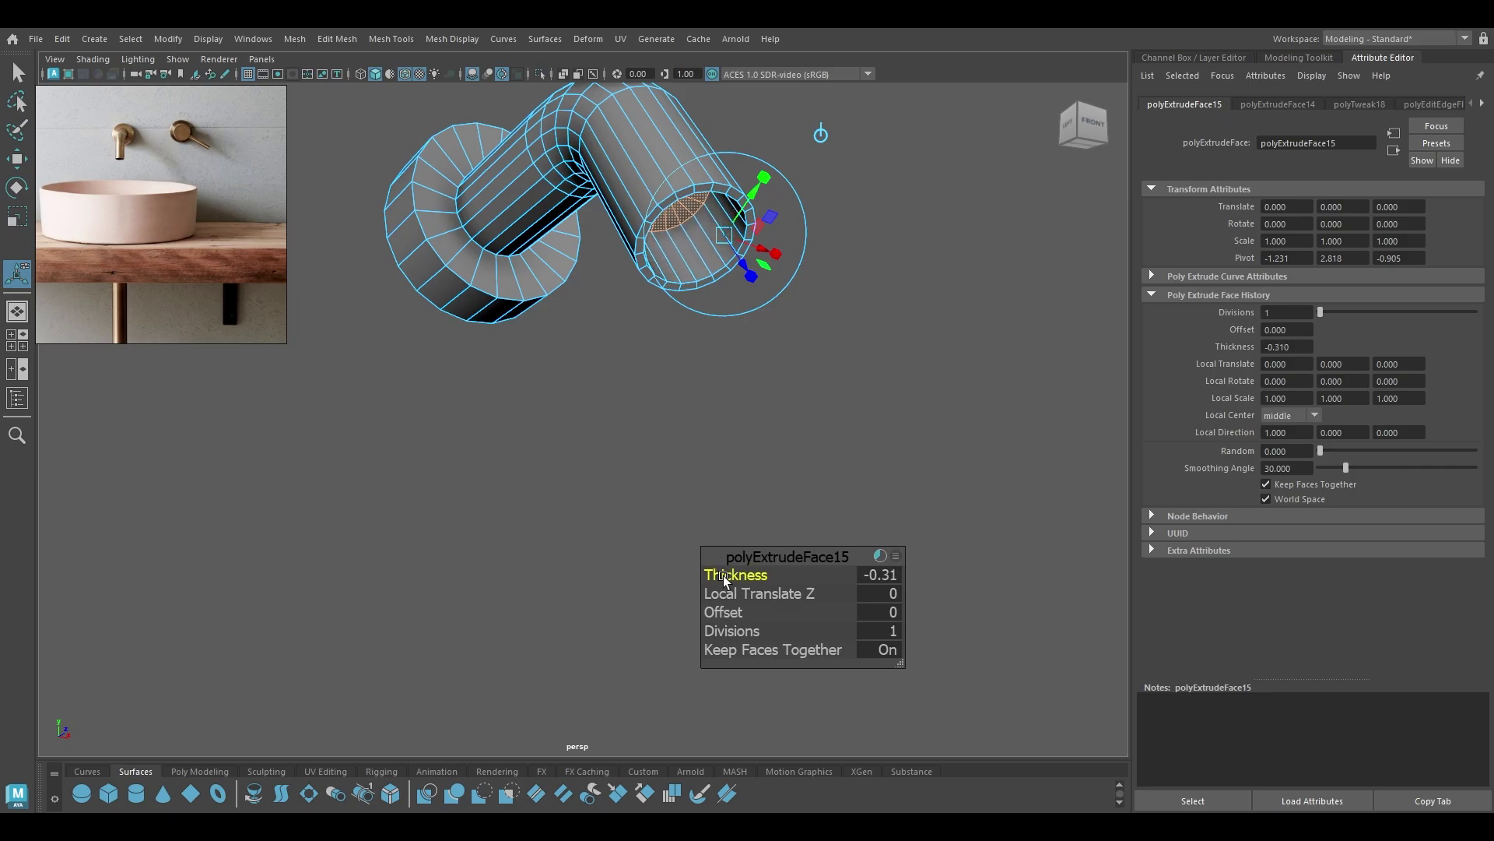
key(w)
click(722, 576)
Bevel the wall flange's rim edge loops and the edge loop where the pipe meets the flange.
alt+drag(623, 405, 704, 403)
alt+middle_drag(704, 403, 734, 427)
right_drag(631, 271, 630, 231)
alt+drag(631, 230, 551, 220)
alt+middle_drag(551, 220, 623, 279)
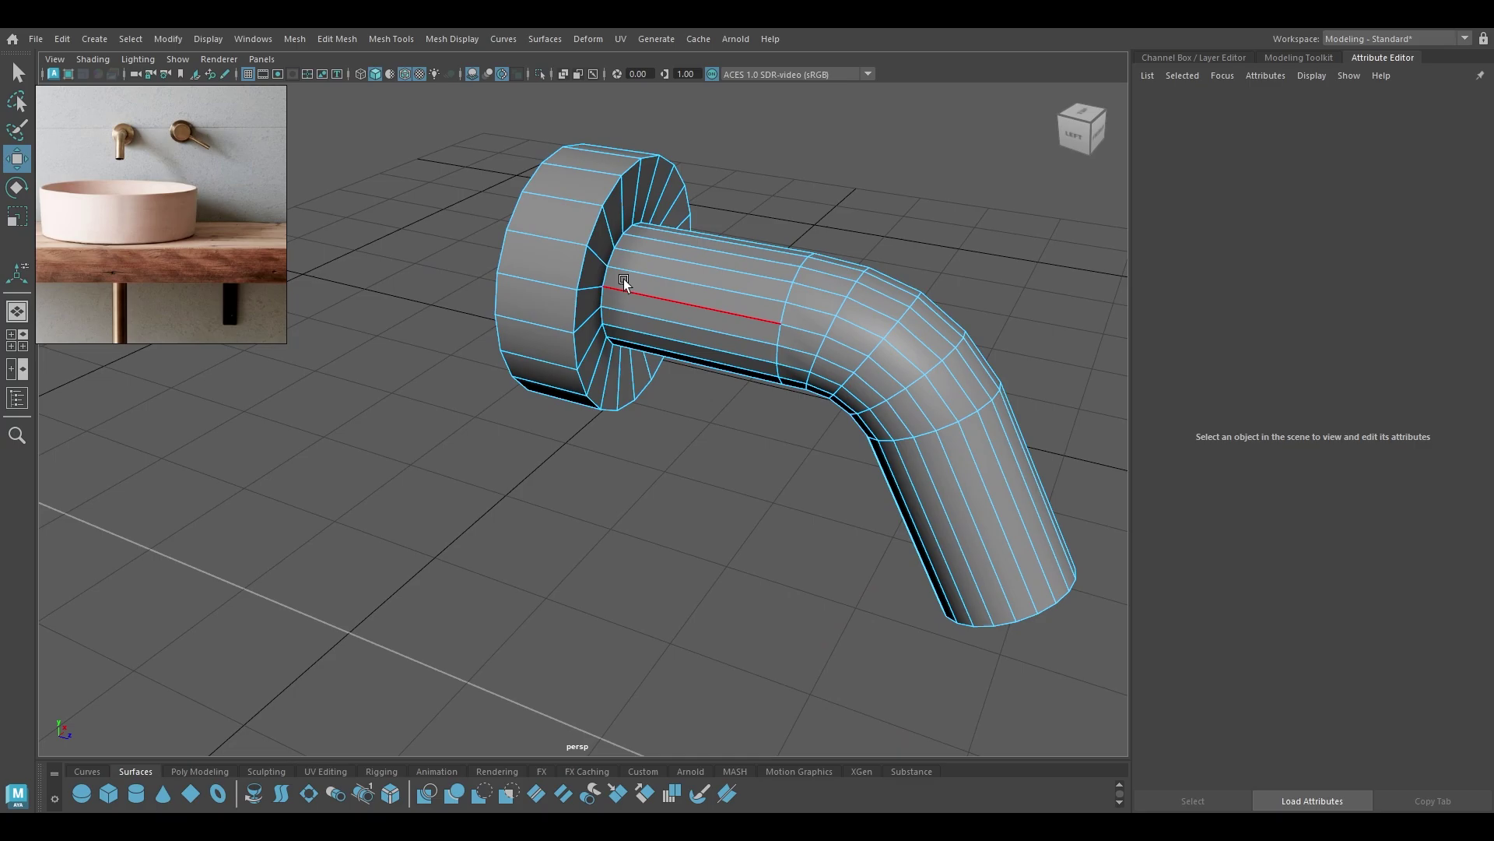
click(582, 254)
alt+drag(584, 289, 721, 366)
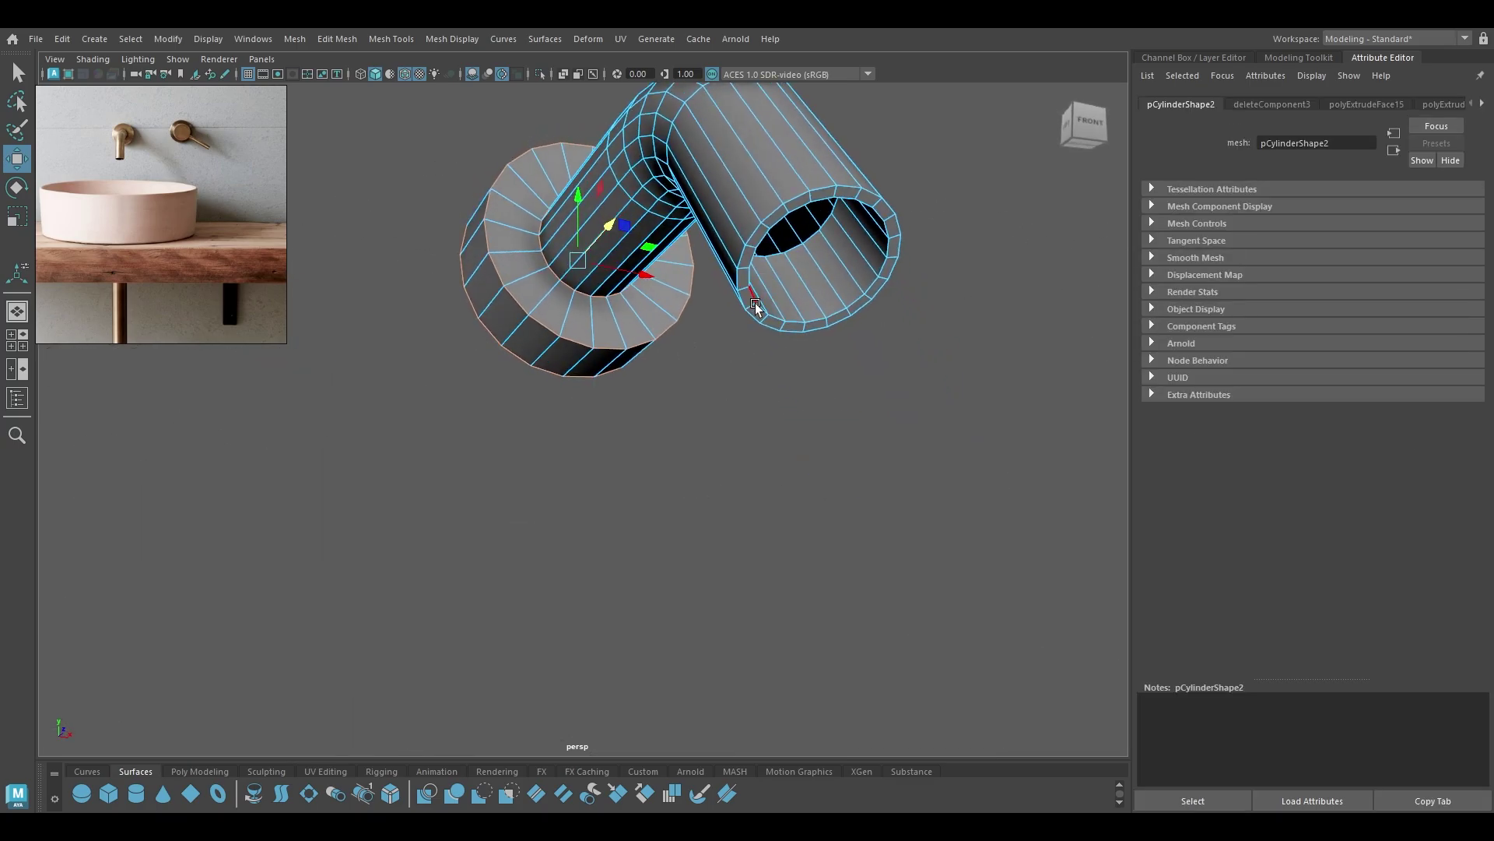
alt+drag(755, 307, 721, 427)
key(ctrl+b)
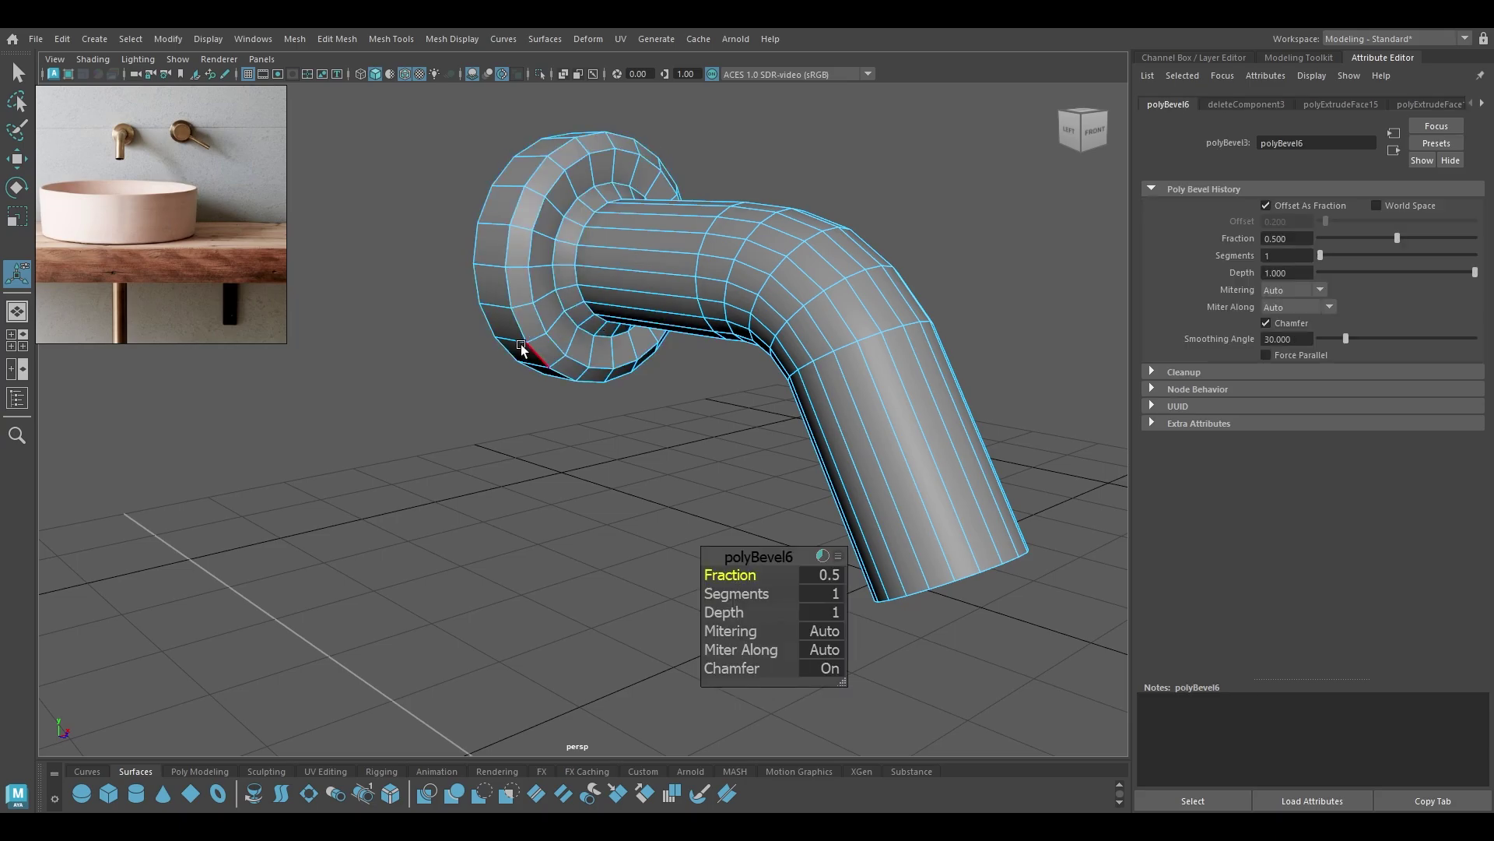
Set the flange bevel to 2 segments and a fraction of about 0.17.
scroll(522, 344, up, 3)
drag(721, 575, 767, 595)
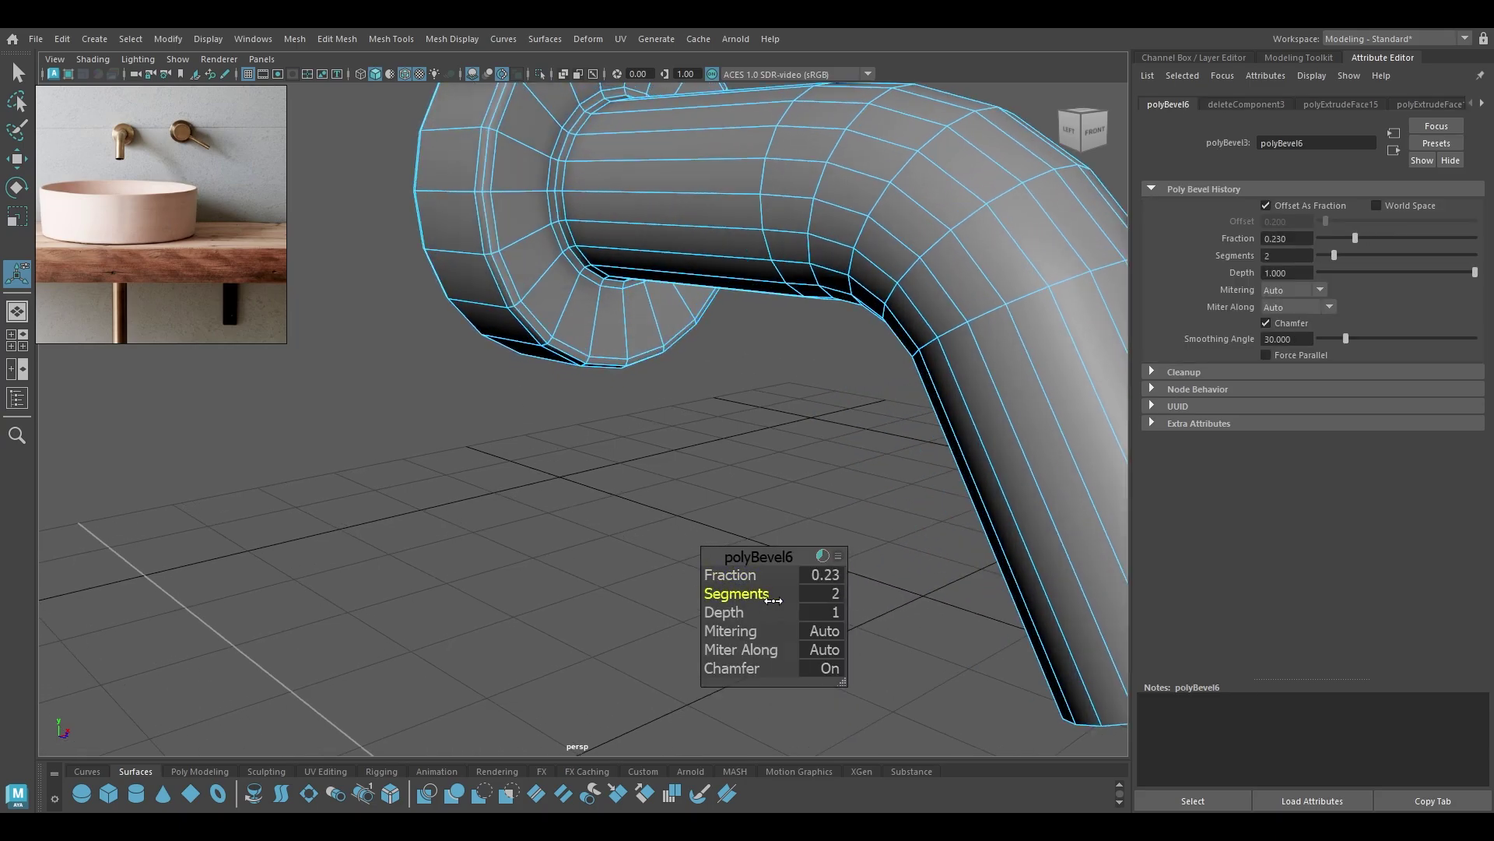
alt+drag(529, 373, 565, 471)
drag(725, 564, 720, 566)
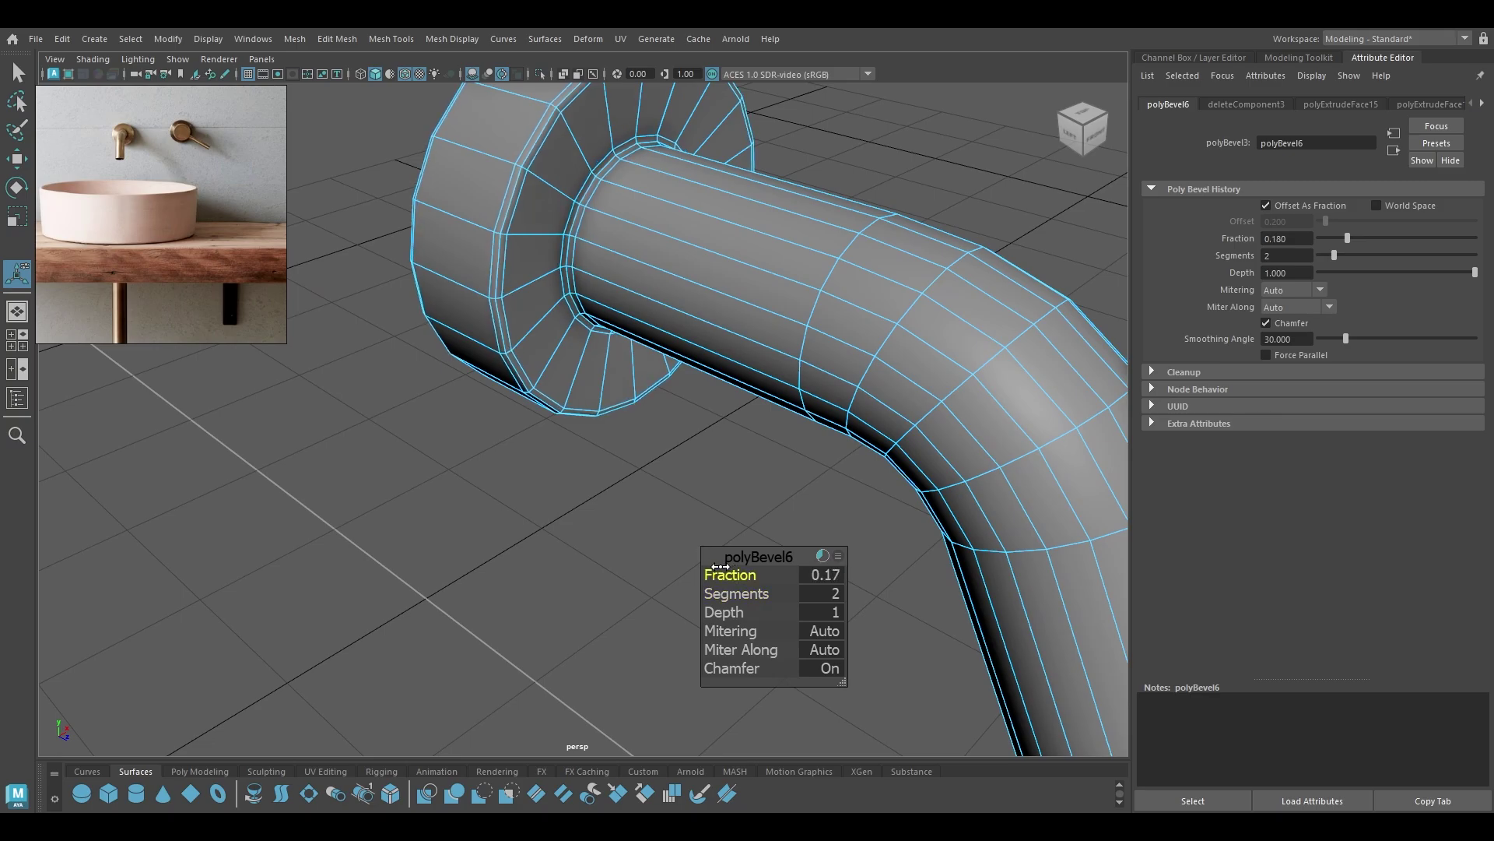
key(w)
Bevel the edge loops around the spout's open end with 2 segments.
scroll(721, 428, down, 5)
alt+drag(720, 427, 676, 231)
click(672, 231)
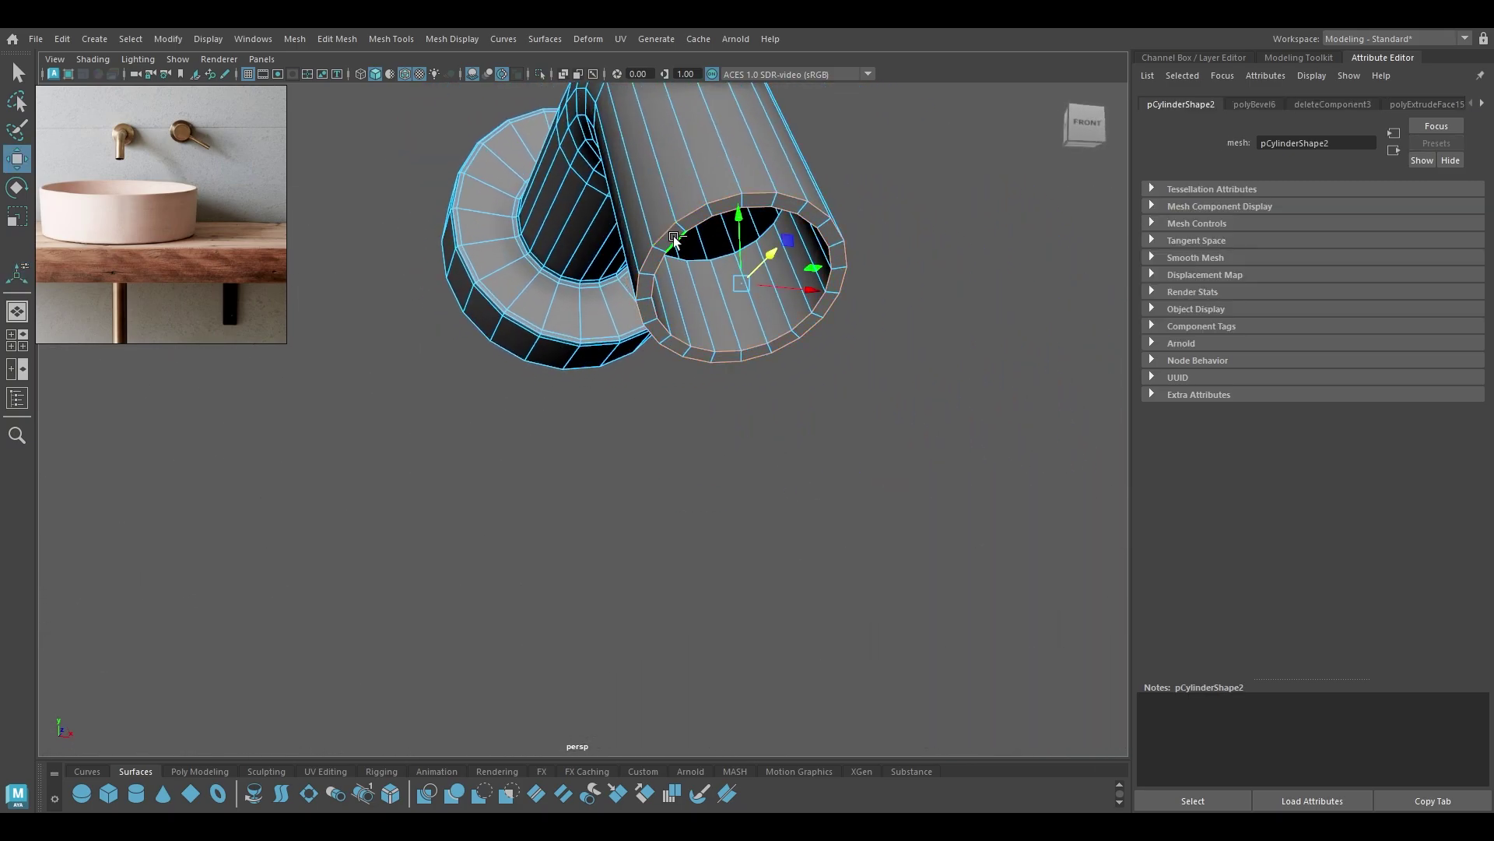
key(ctrl+b)
drag(736, 594, 779, 599)
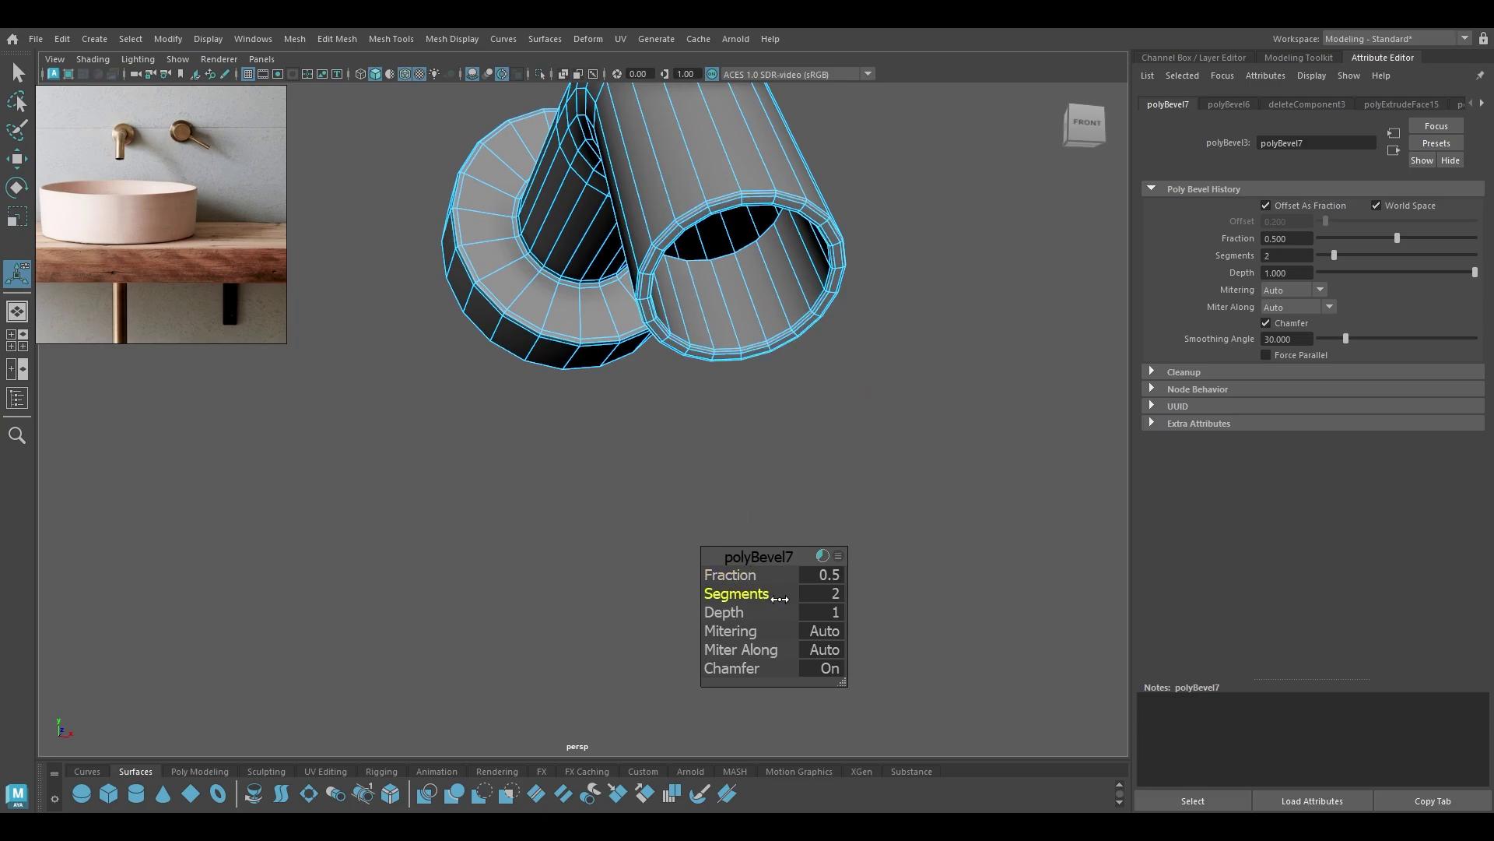
Set the spout-end bevel's fraction to 0.43 and show the faucet with smooth mesh preview.
key(w)
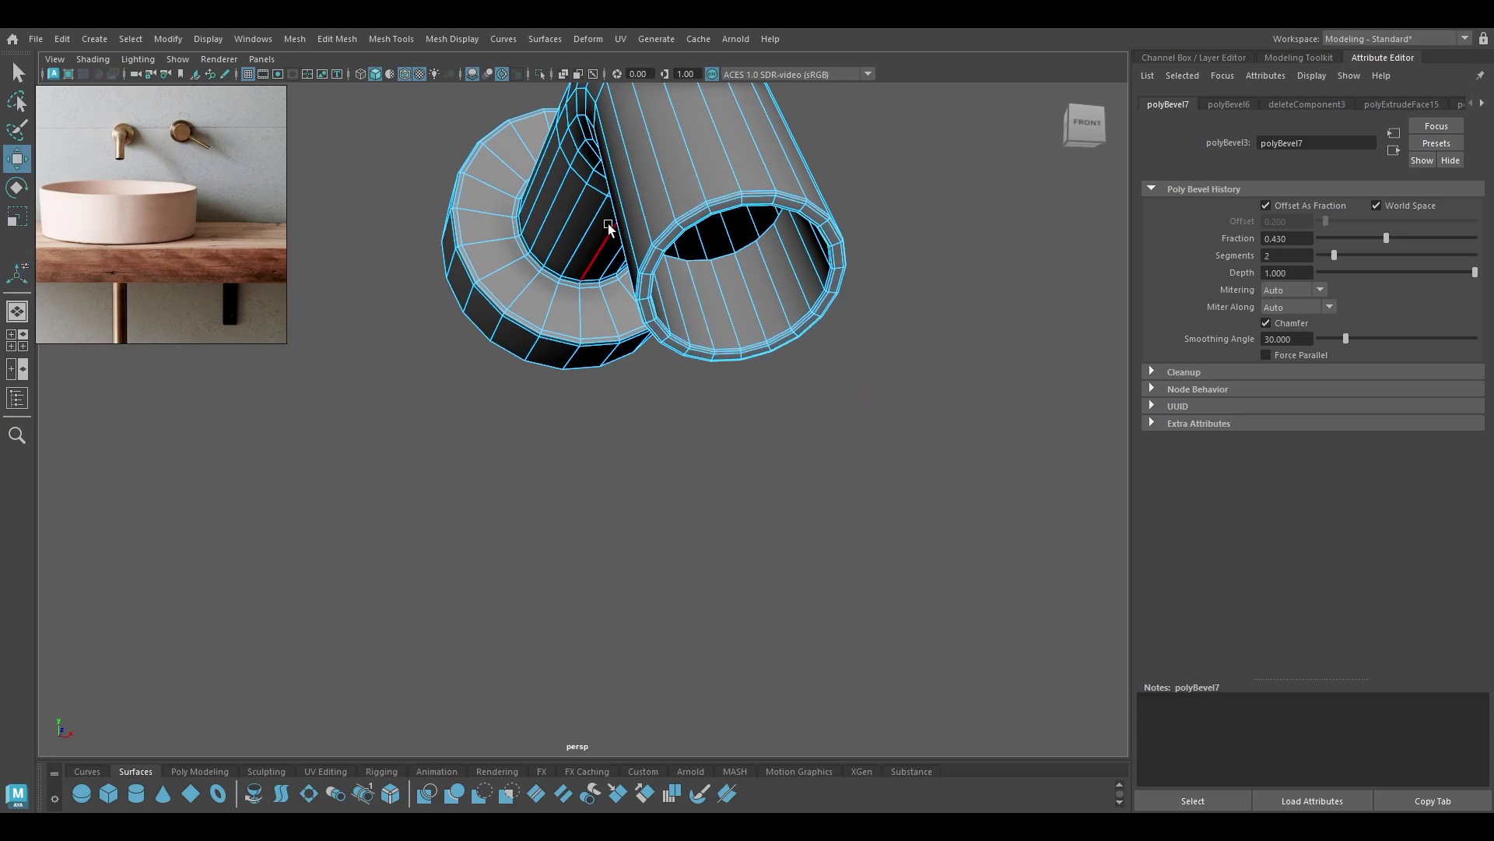
key(3)
alt+drag(844, 190, 911, 237)
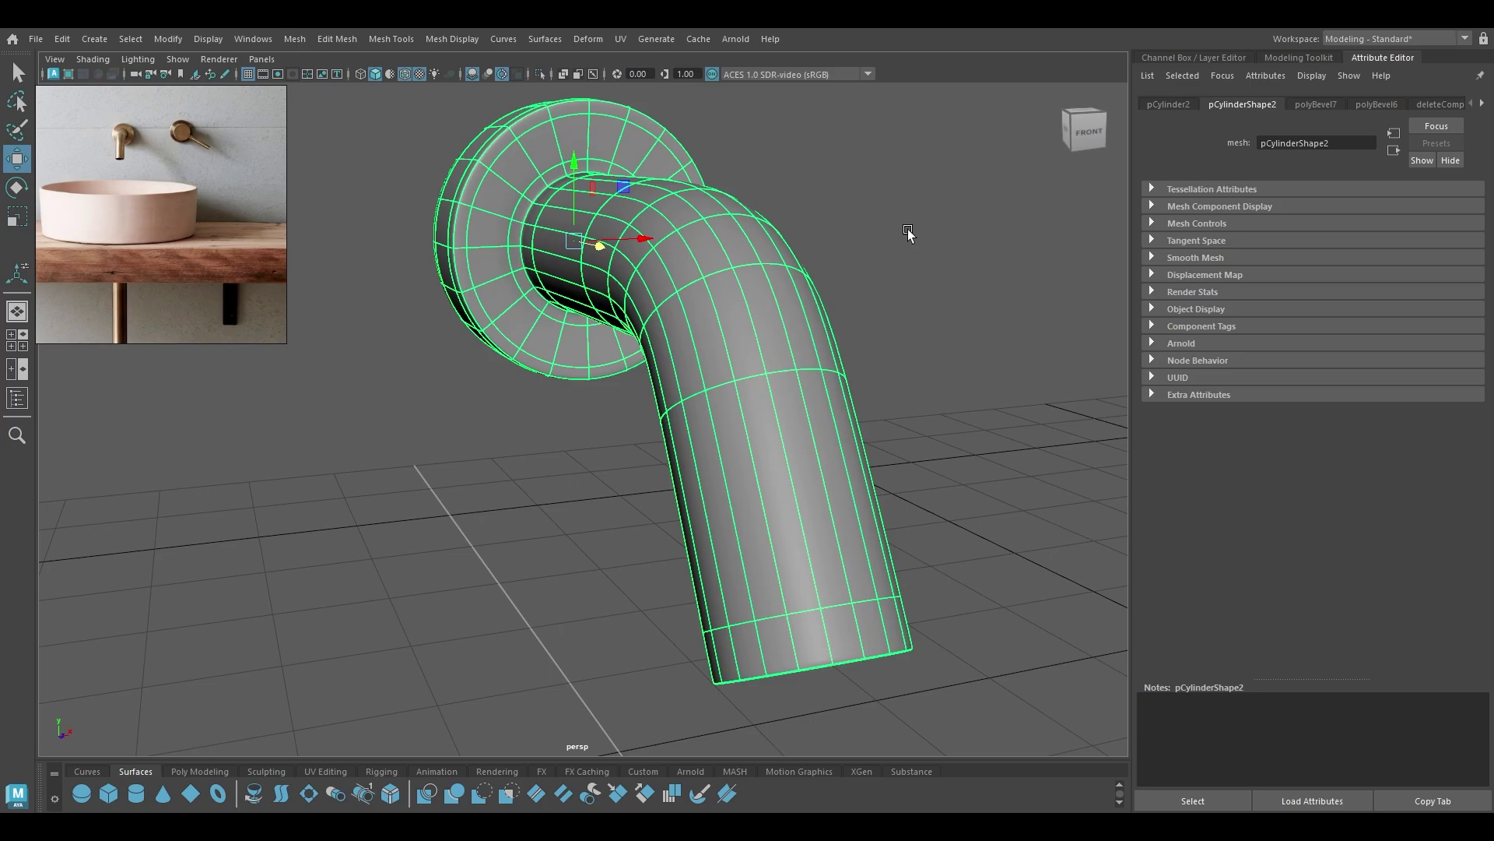
Deselect the faucet spout and exit its isolation to bring back the rest of the sink scene.
click(910, 237)
alt+right_drag(910, 237, 794, 280)
alt+drag(794, 280, 713, 272)
key(ctrl+1)
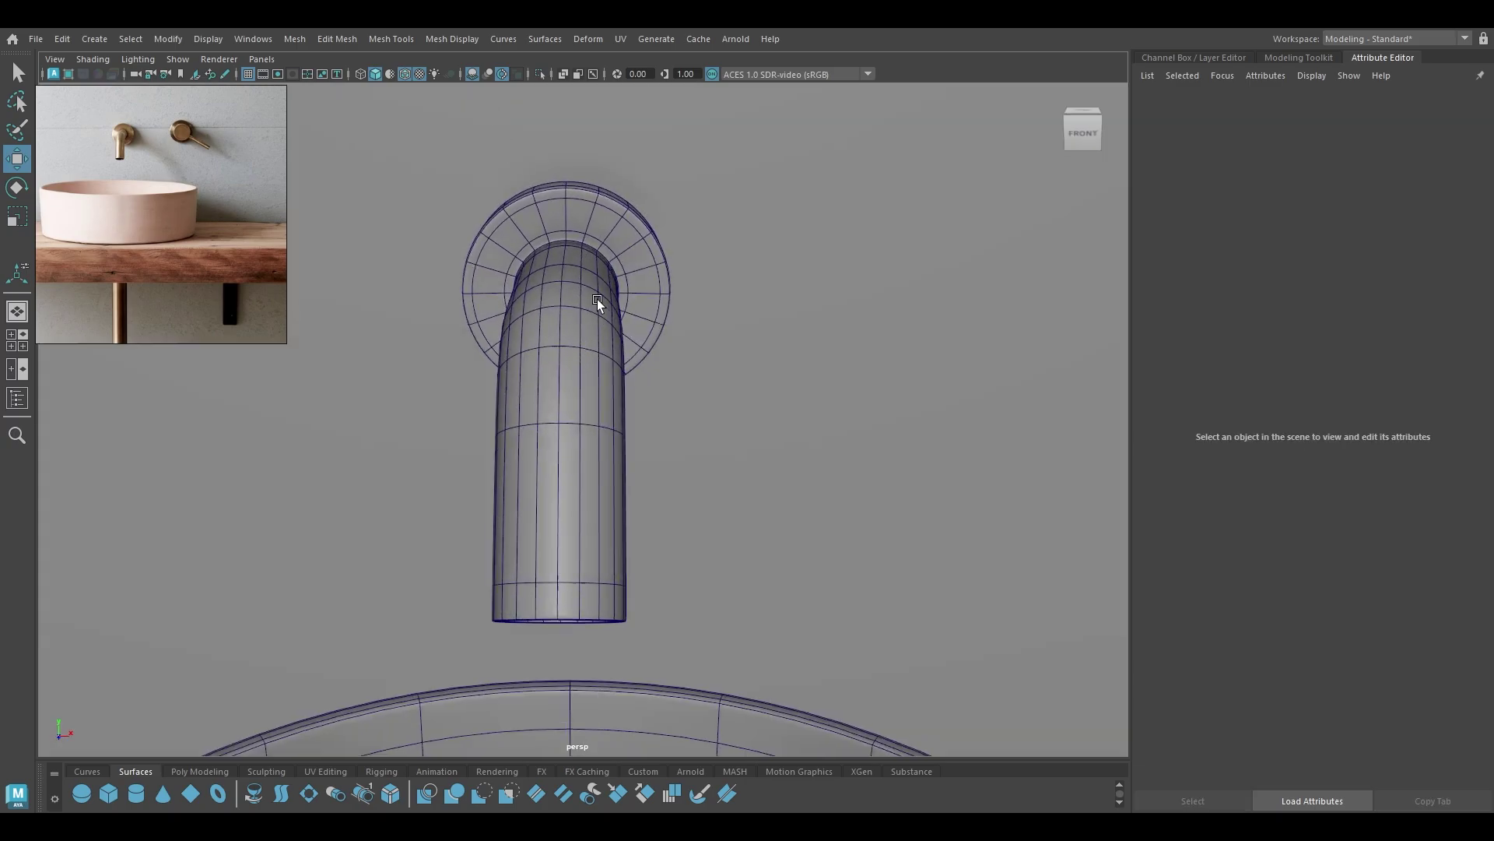
alt+drag(596, 299, 544, 171)
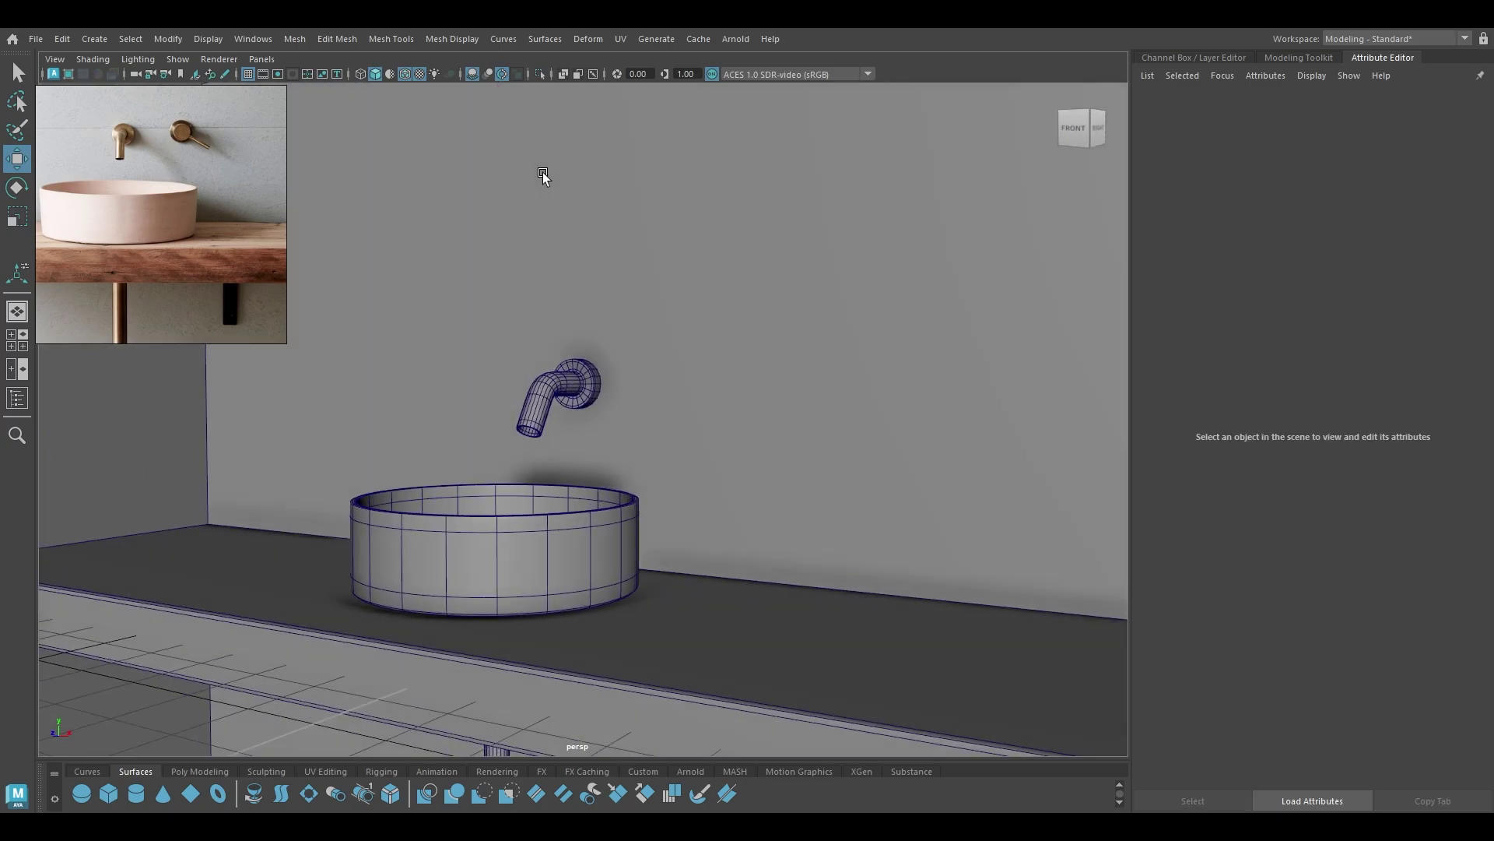
Hide the wireframe overlay on the shaded scene and enlarge the reference photo around the wall-mounted tap handle.
click(405, 74)
mouse_move(510, 317)
alt+mouse_down()
mouse_move(352, 220)
mouse_move(470, 226)
mouse_move(587, 398)
mouse_move(676, 383)
mouse_move(581, 464)
mouse_move(604, 484)
alt+mouse_up()
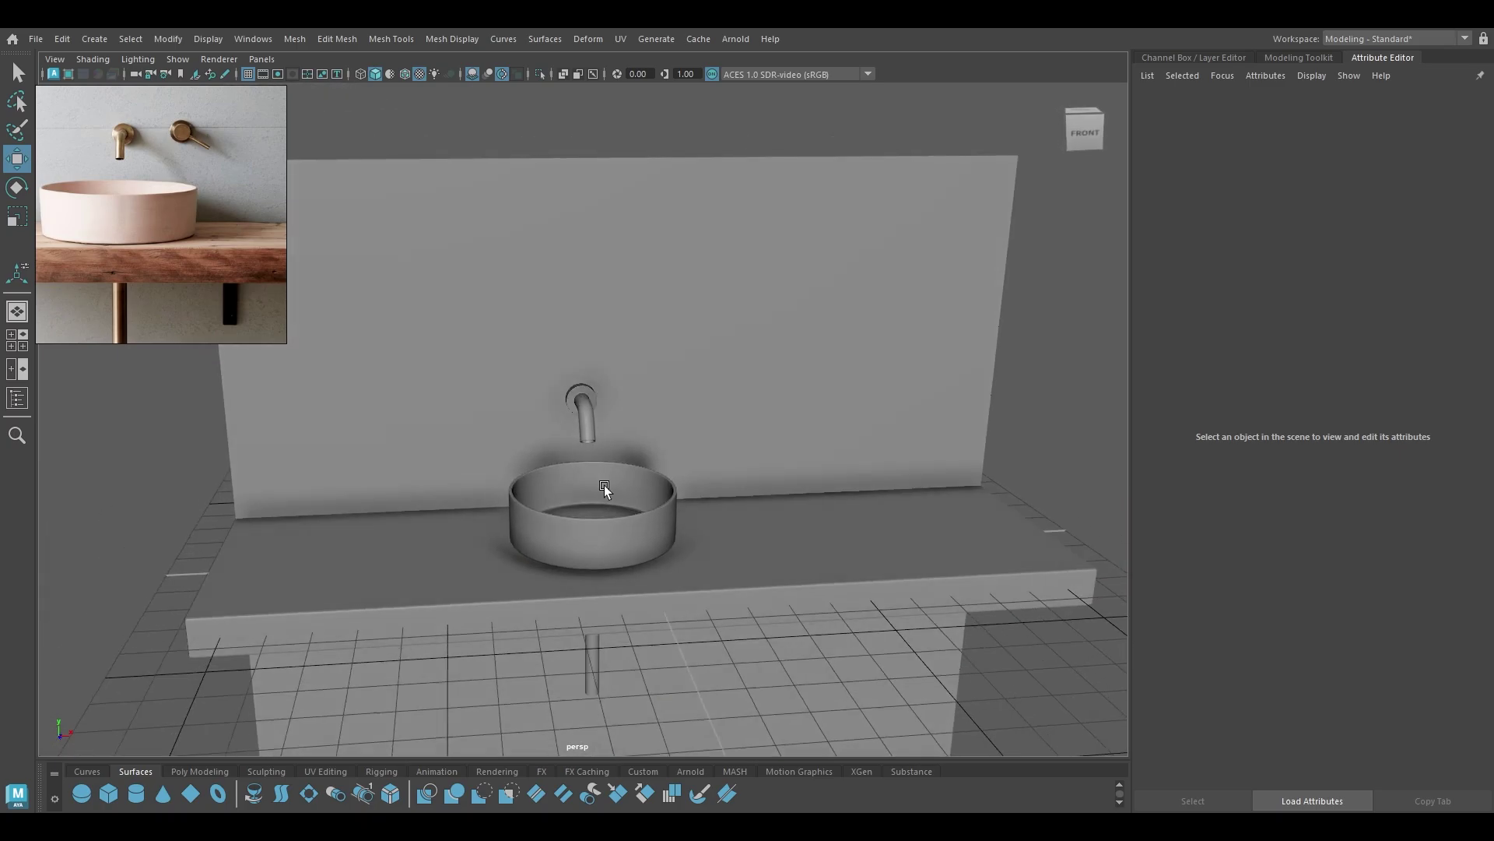
alt+drag(627, 548, 597, 504)
alt+right_drag(597, 506, 727, 437)
alt+drag(727, 436, 636, 431)
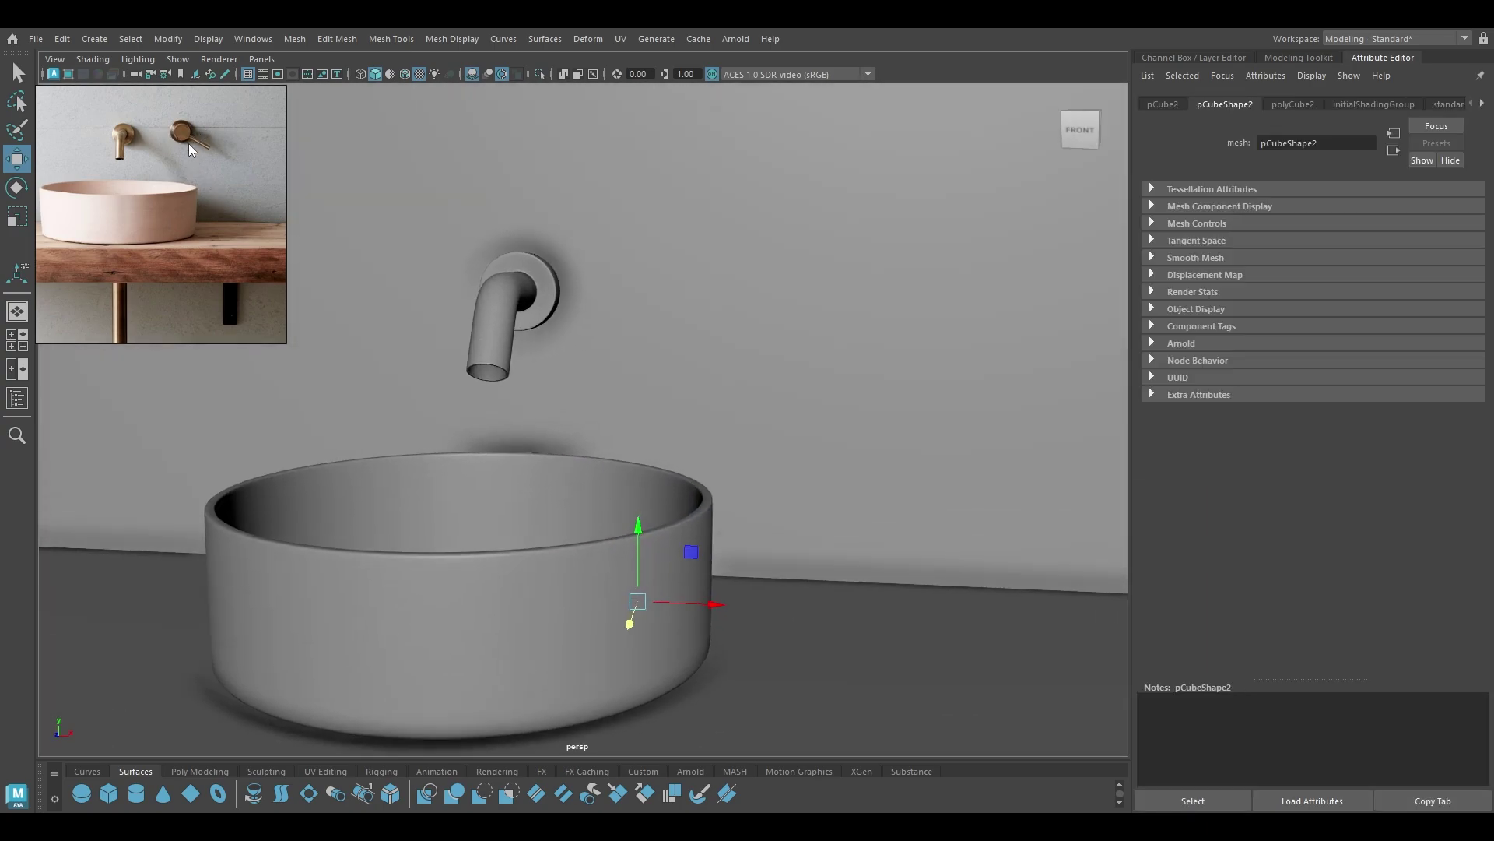
scroll(188, 143, up, 3)
middle_drag(188, 143, 202, 217)
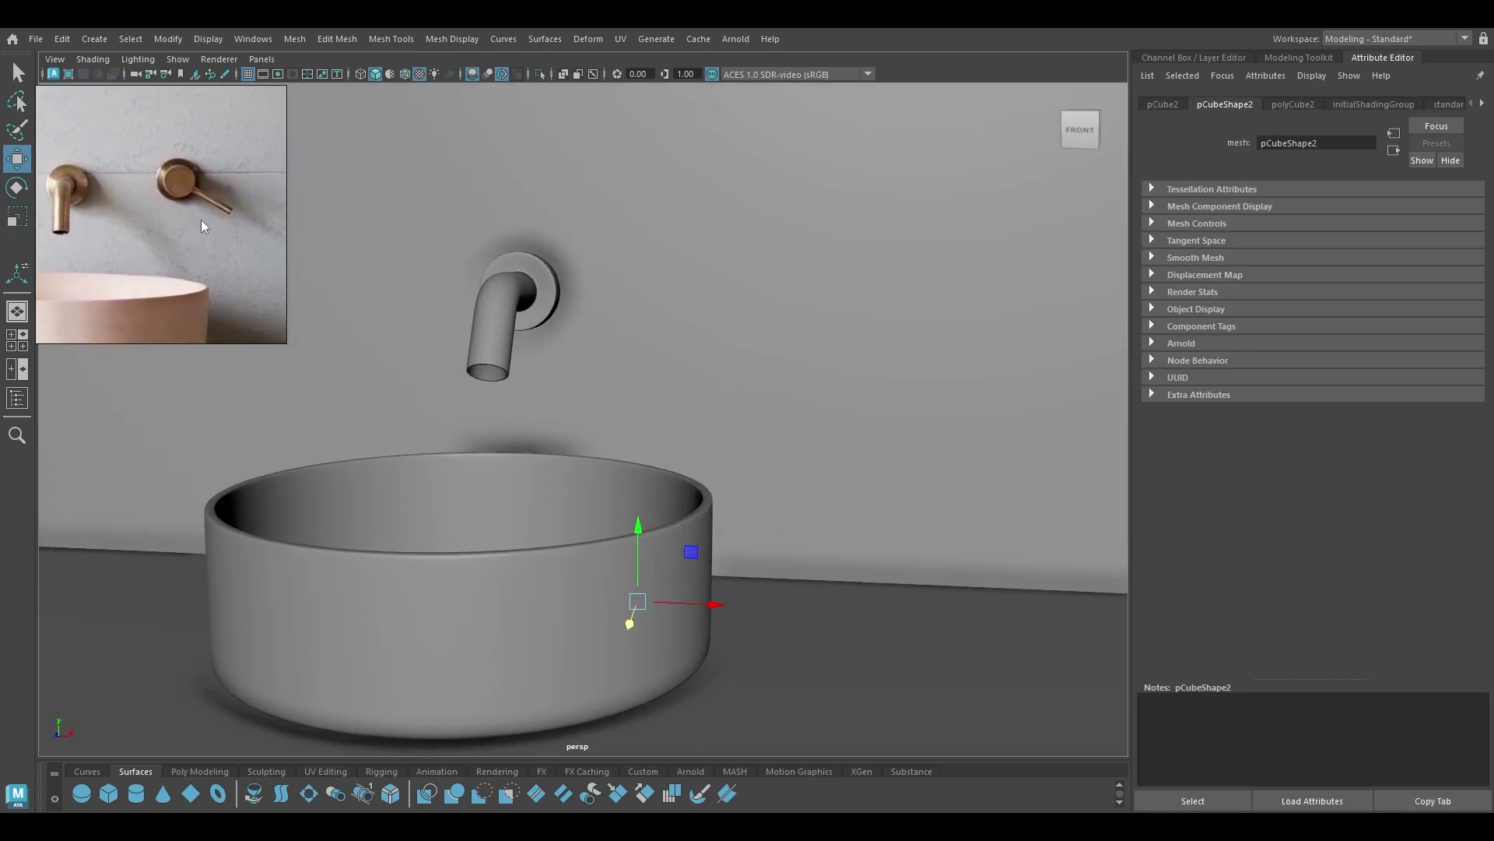
Create a polygon cylinder for the tap handle and raise it out of the basin area.
alt+drag(350, 315, 459, 347)
alt+middle_drag(516, 385, 441, 345)
alt+right_drag(441, 345, 451, 400)
alt+middle_drag(731, 349, 684, 339)
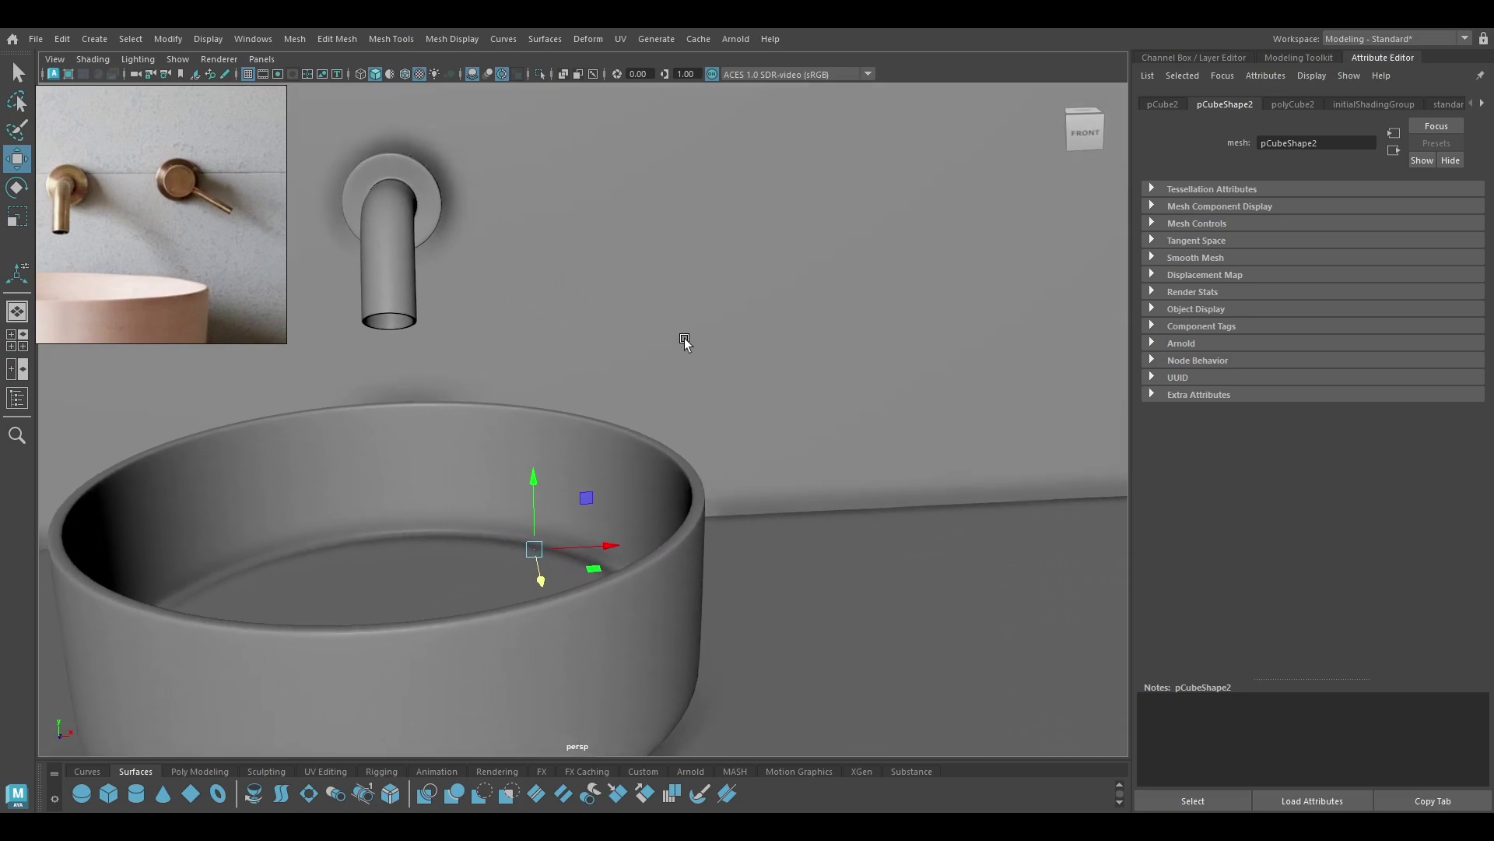
alt+right_drag(684, 342, 724, 273)
mouse_move(703, 193)
shift+right_down()
mouse_move(714, 199)
mouse_move(703, 193)
shift+right_up()
alt+right_drag(841, 490, 928, 326)
click(992, 302)
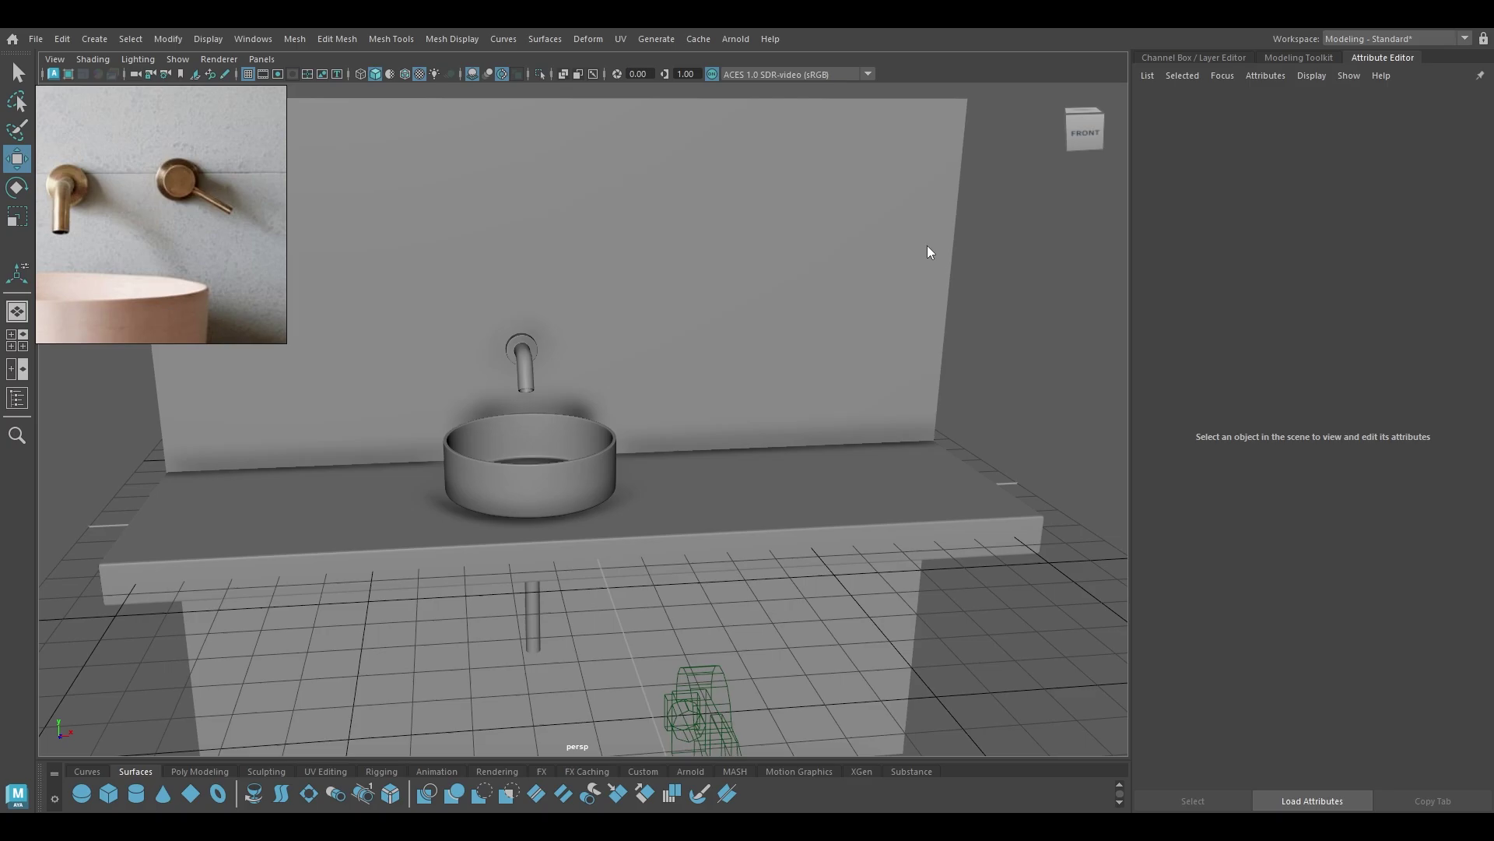
shift+right_drag(1024, 227, 918, 232)
alt+right_drag(645, 424, 732, 432)
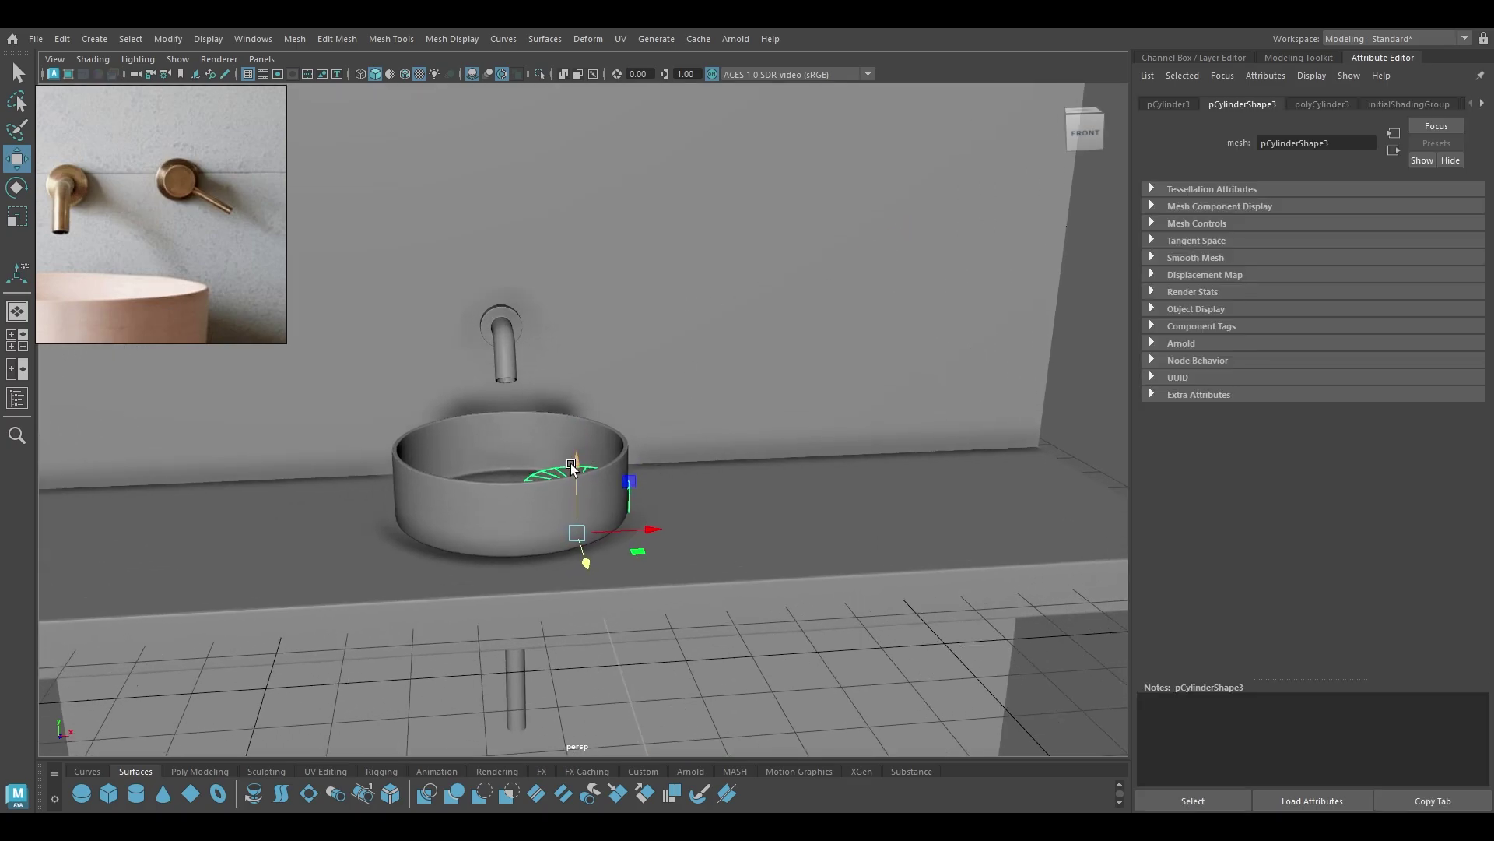
drag(571, 464, 557, 380)
In the front view, rotate the cylinder so its round cap faces forward and raise it to the spout's height.
key(space)
alt+right_drag(557, 380, 682, 372)
alt+middle_drag(681, 373, 301, 443)
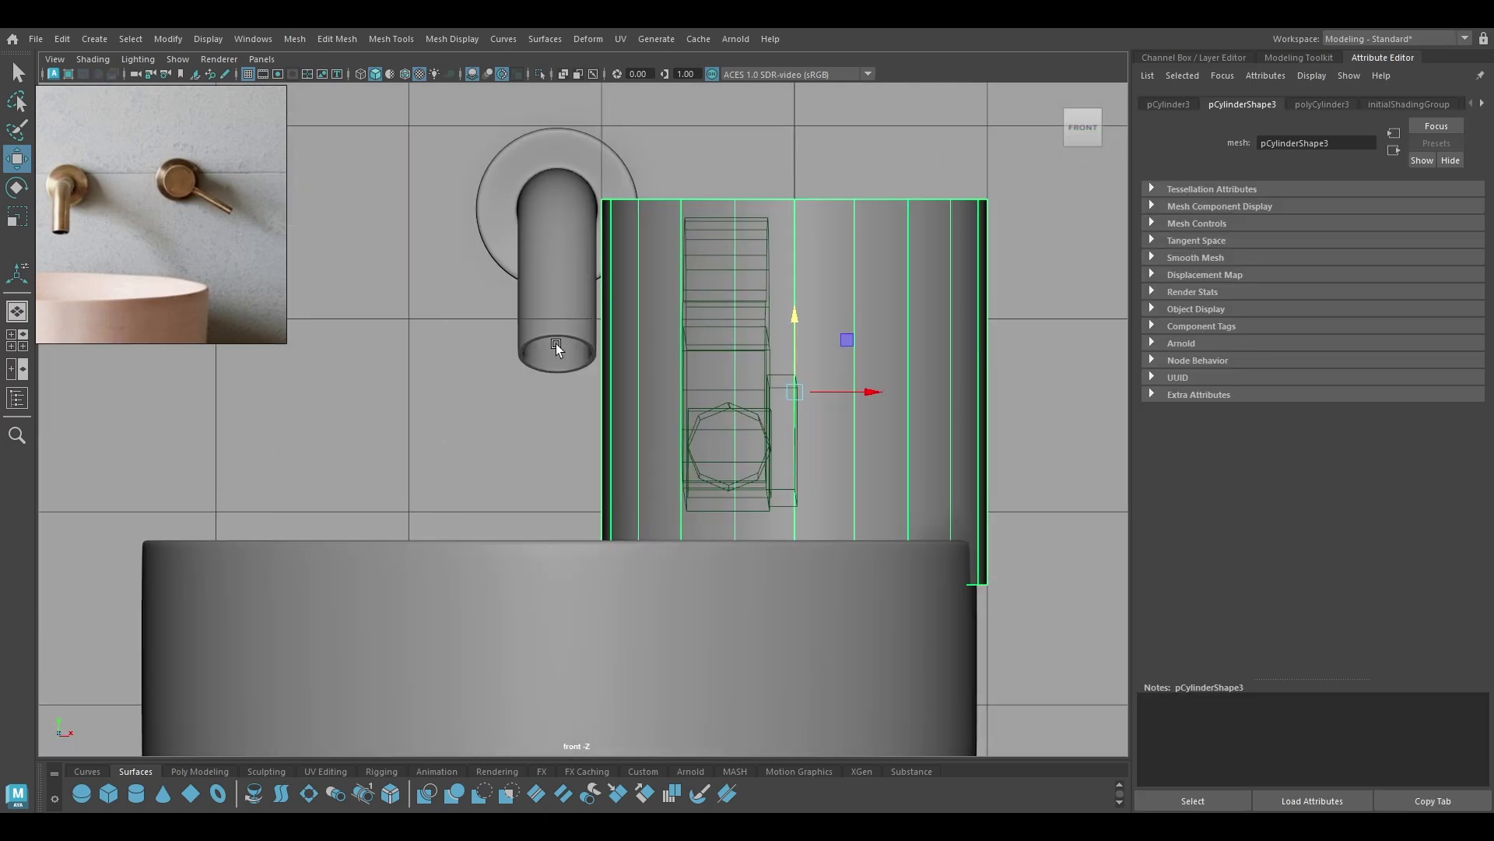
key(e)
drag(767, 386, 792, 453)
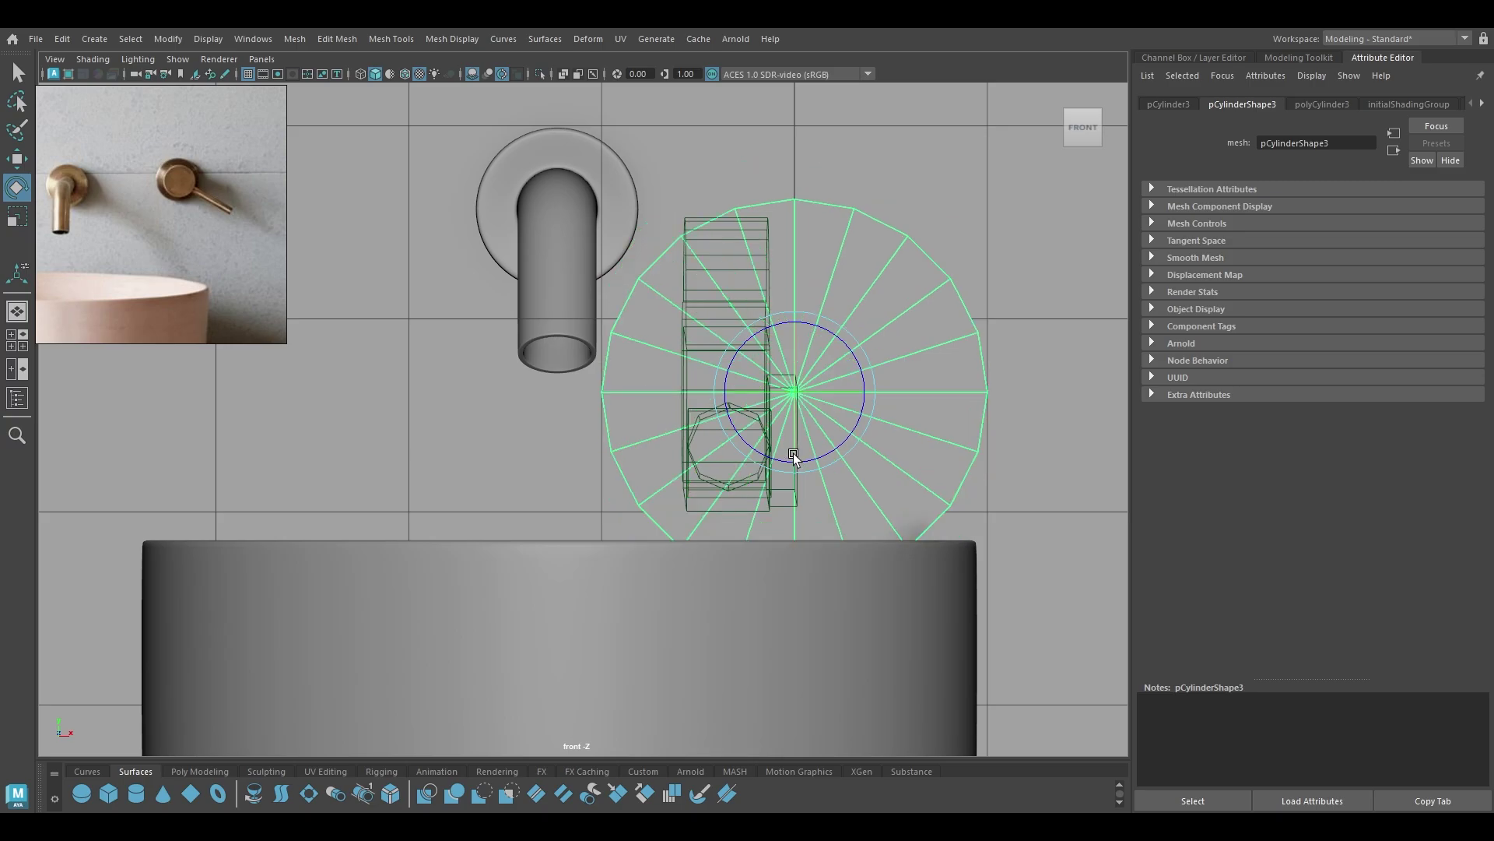
key(w)
drag(793, 316, 793, 161)
Reduce the cylinder's radius to about 0.56 and centre it over the spout's wall flange using the wireframe display.
key(t)
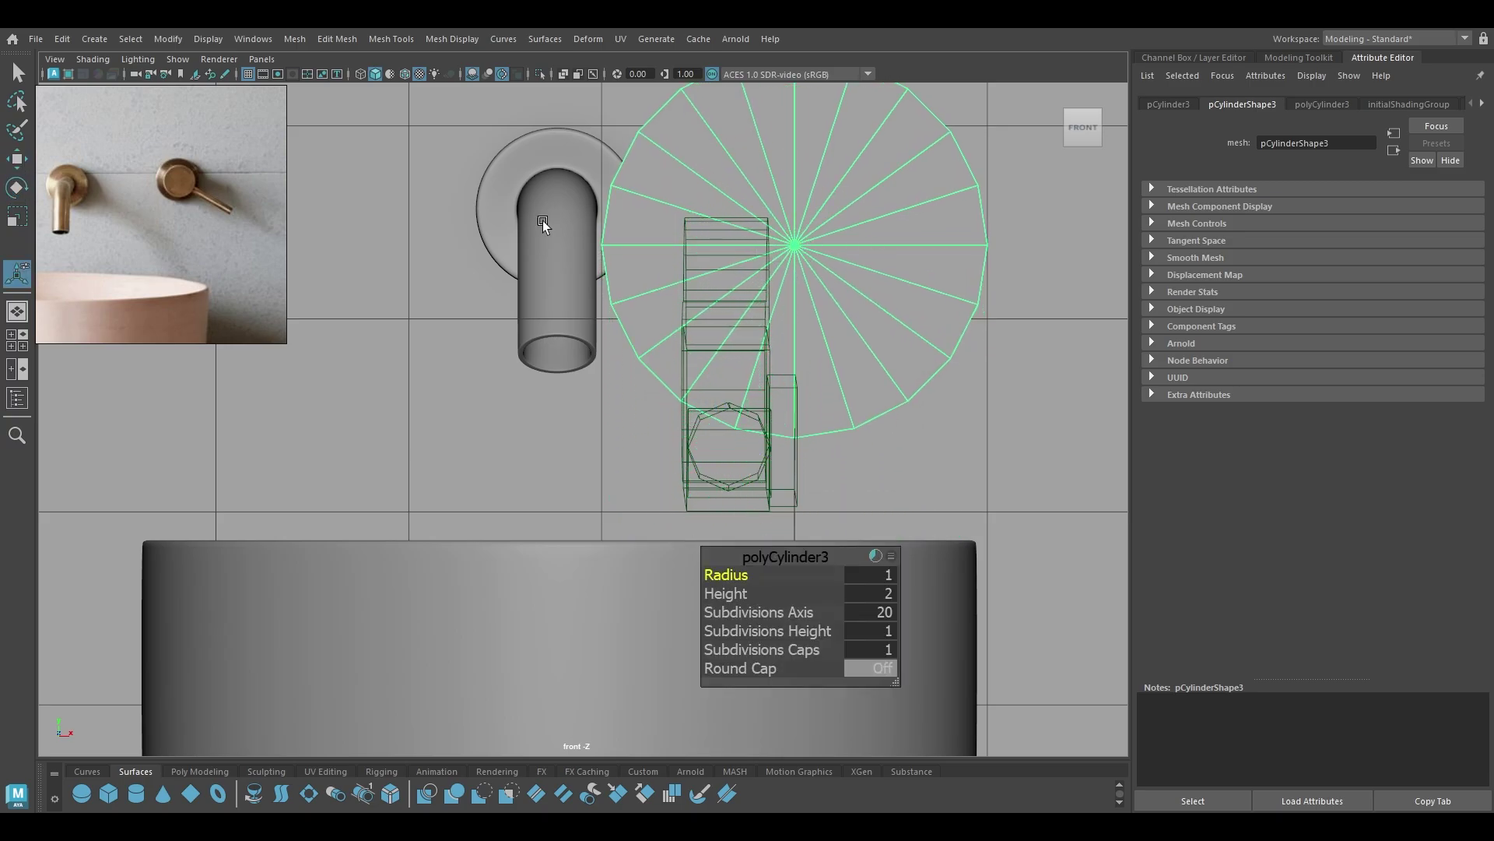
drag(740, 575, 701, 574)
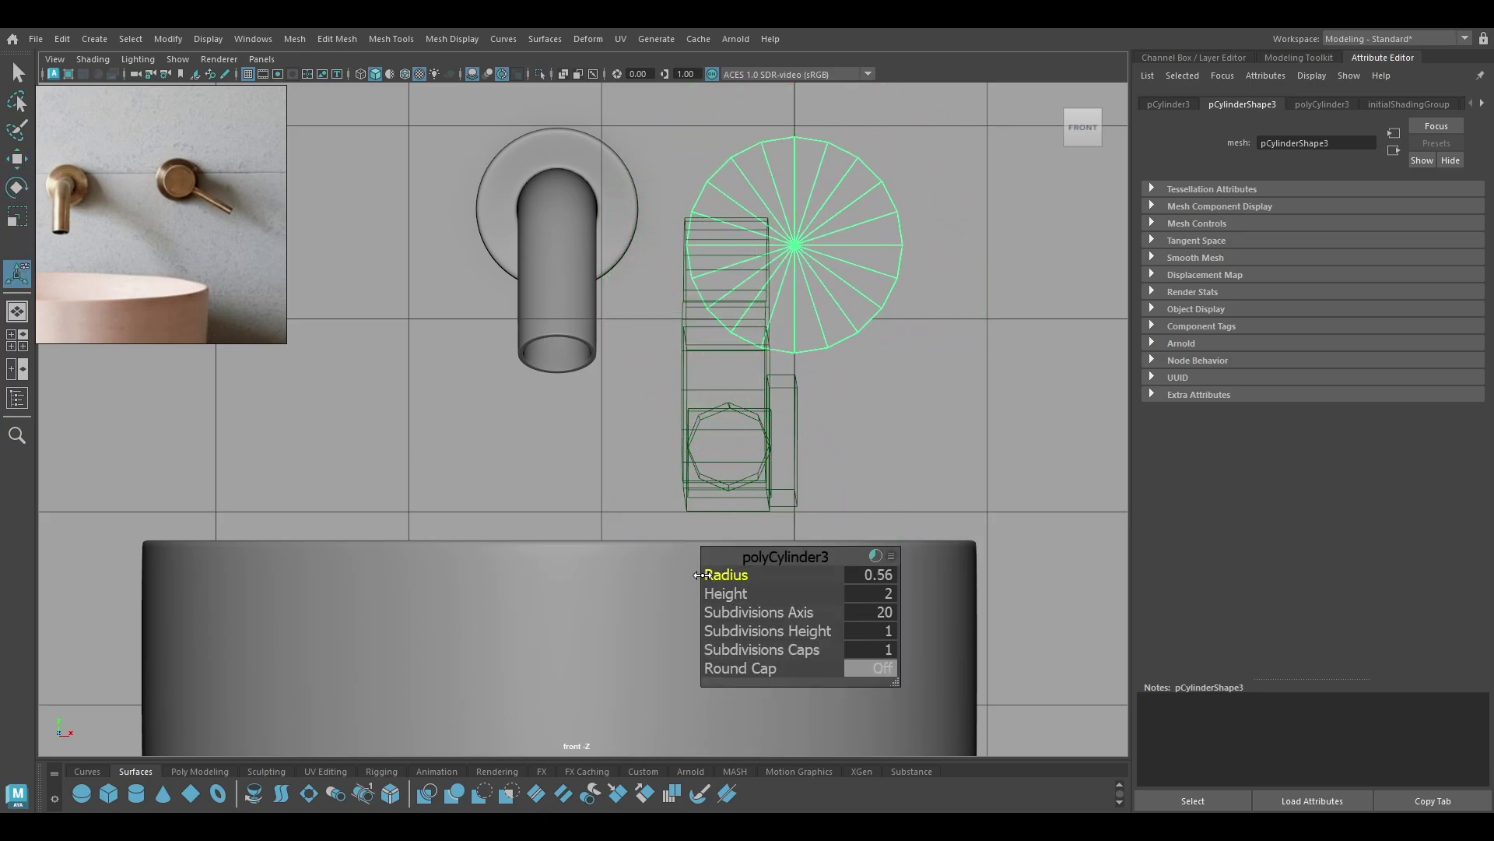
key(w)
drag(862, 240, 565, 147)
alt+right_drag(566, 307, 672, 703)
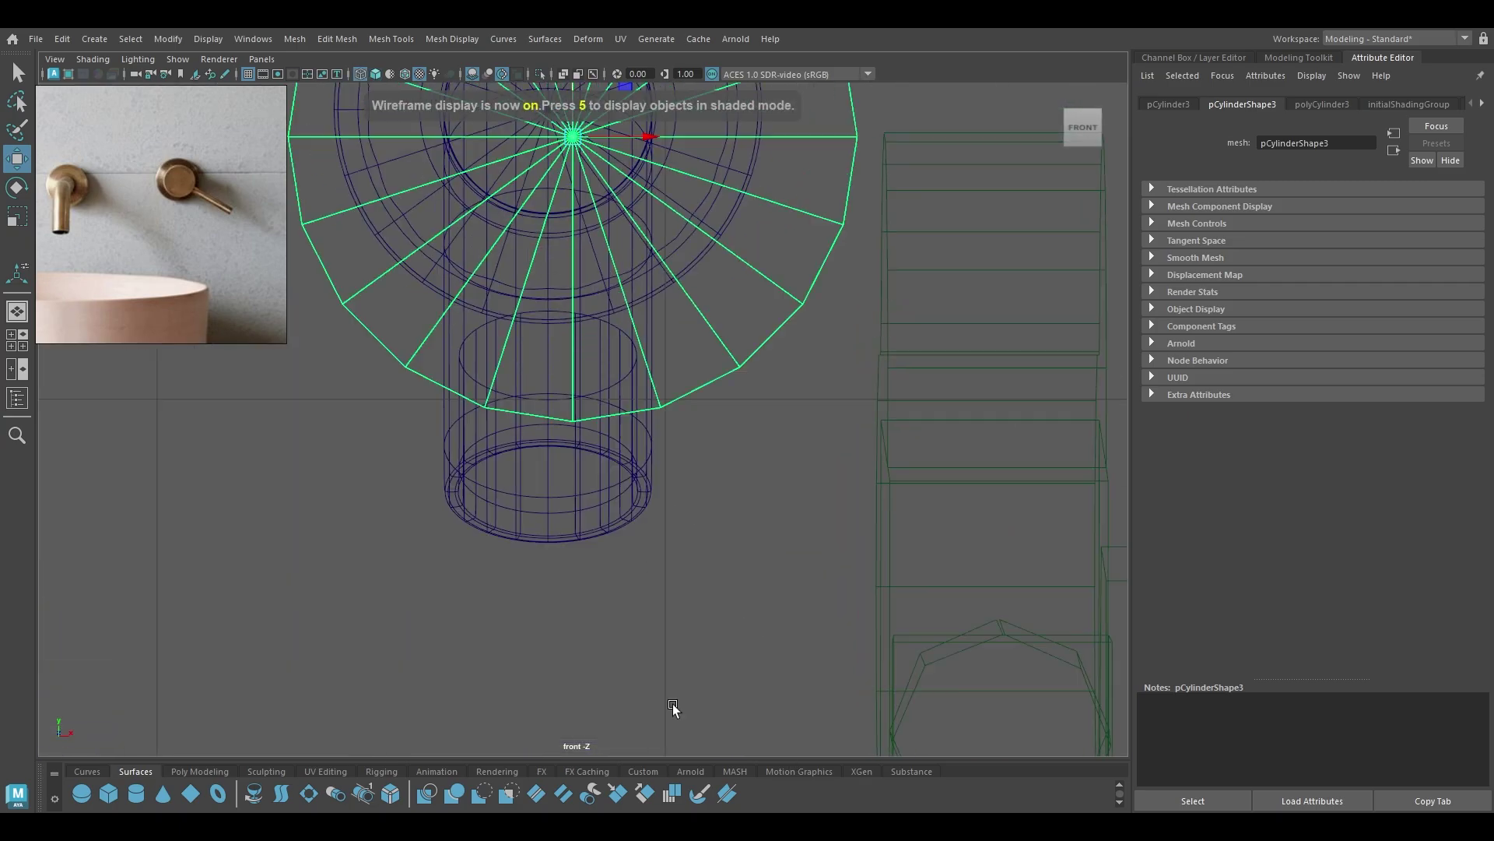
alt+middle_drag(606, 102, 645, 292)
drag(688, 327, 591, 298)
Match the cylinder's size to the spout's wall flange by setting its radius to 0.425.
key(t)
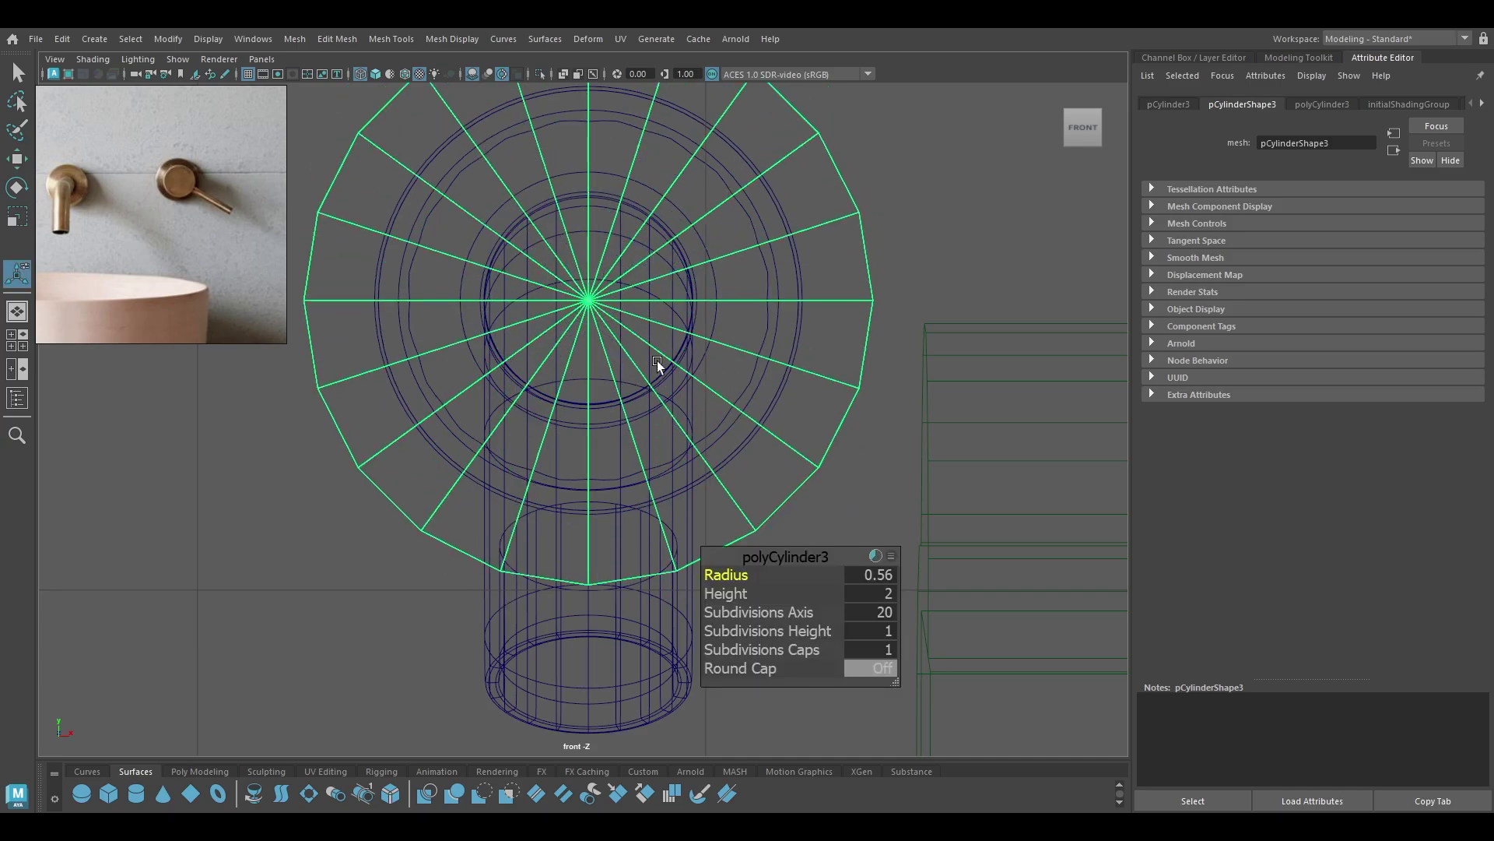
drag(733, 580, 723, 581)
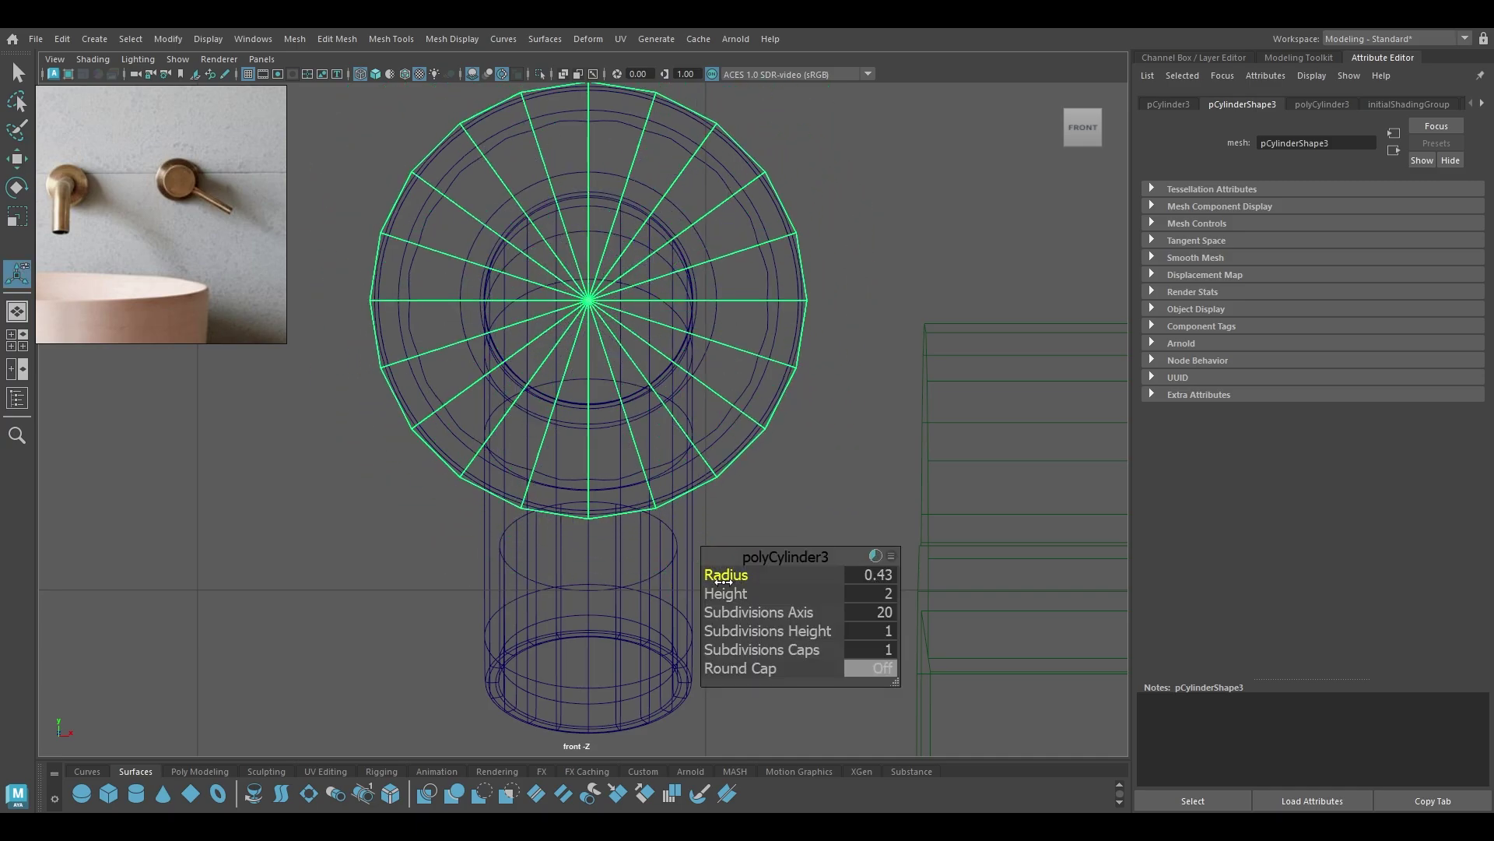
click(870, 581)
key(Return)
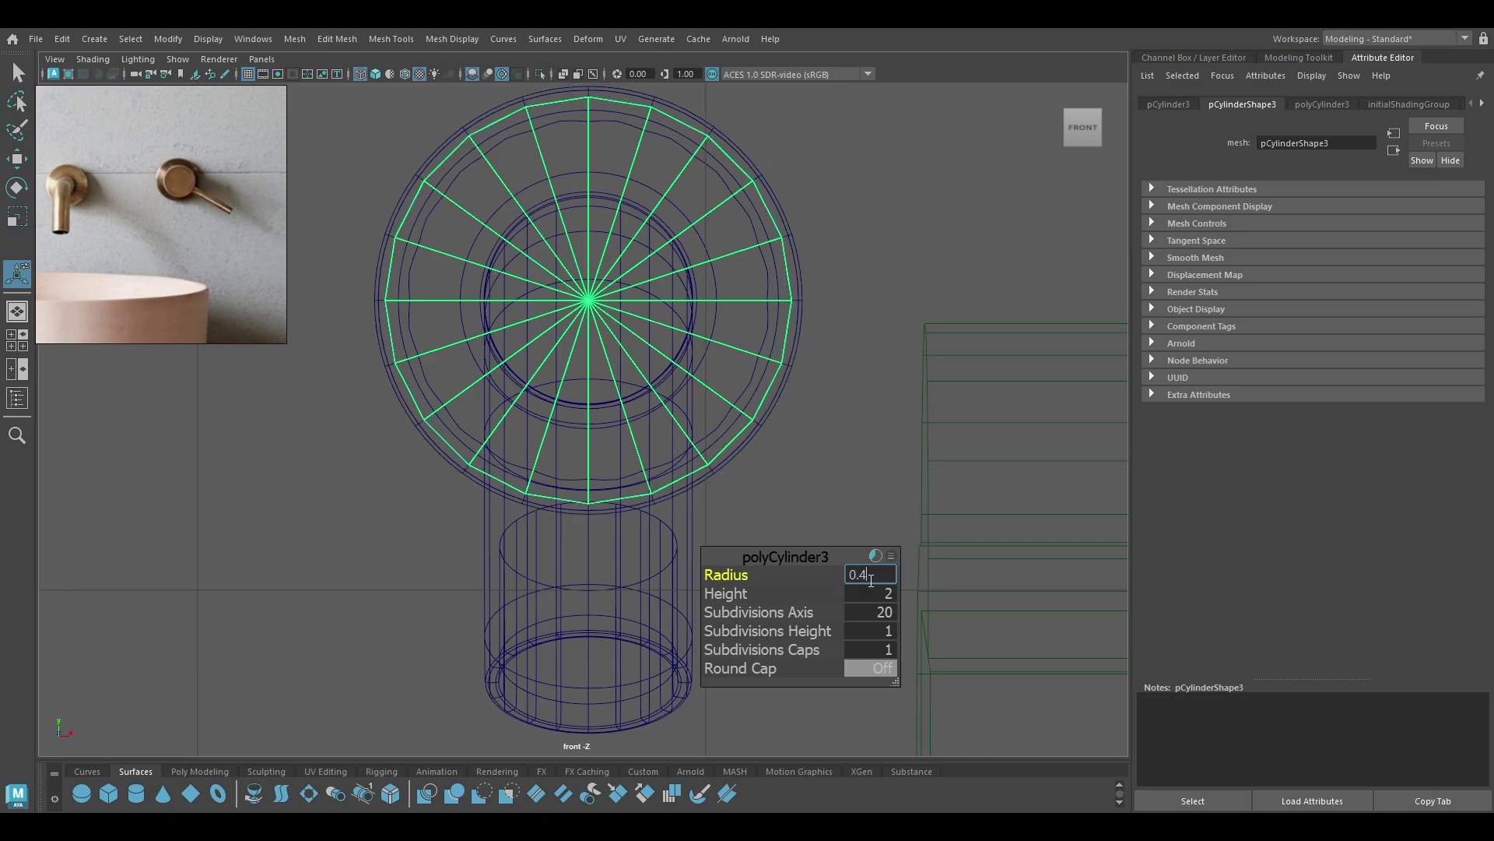
text(0.425)
key(Return)
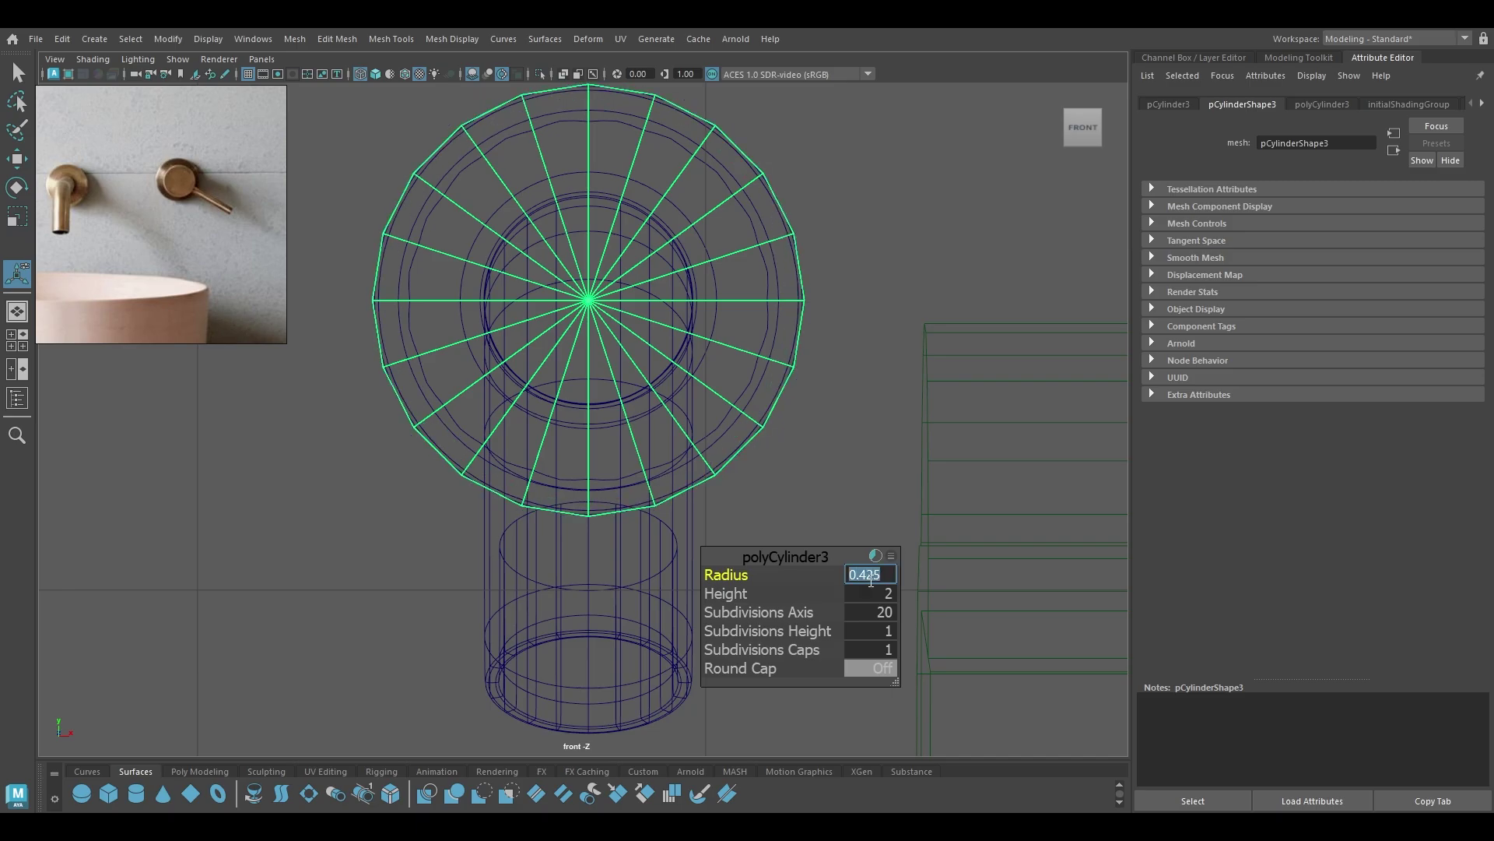
Move the cylinder sideways to the right of the spout and return to the shaded perspective view.
key(w)
alt+right_drag(869, 579, 582, 415)
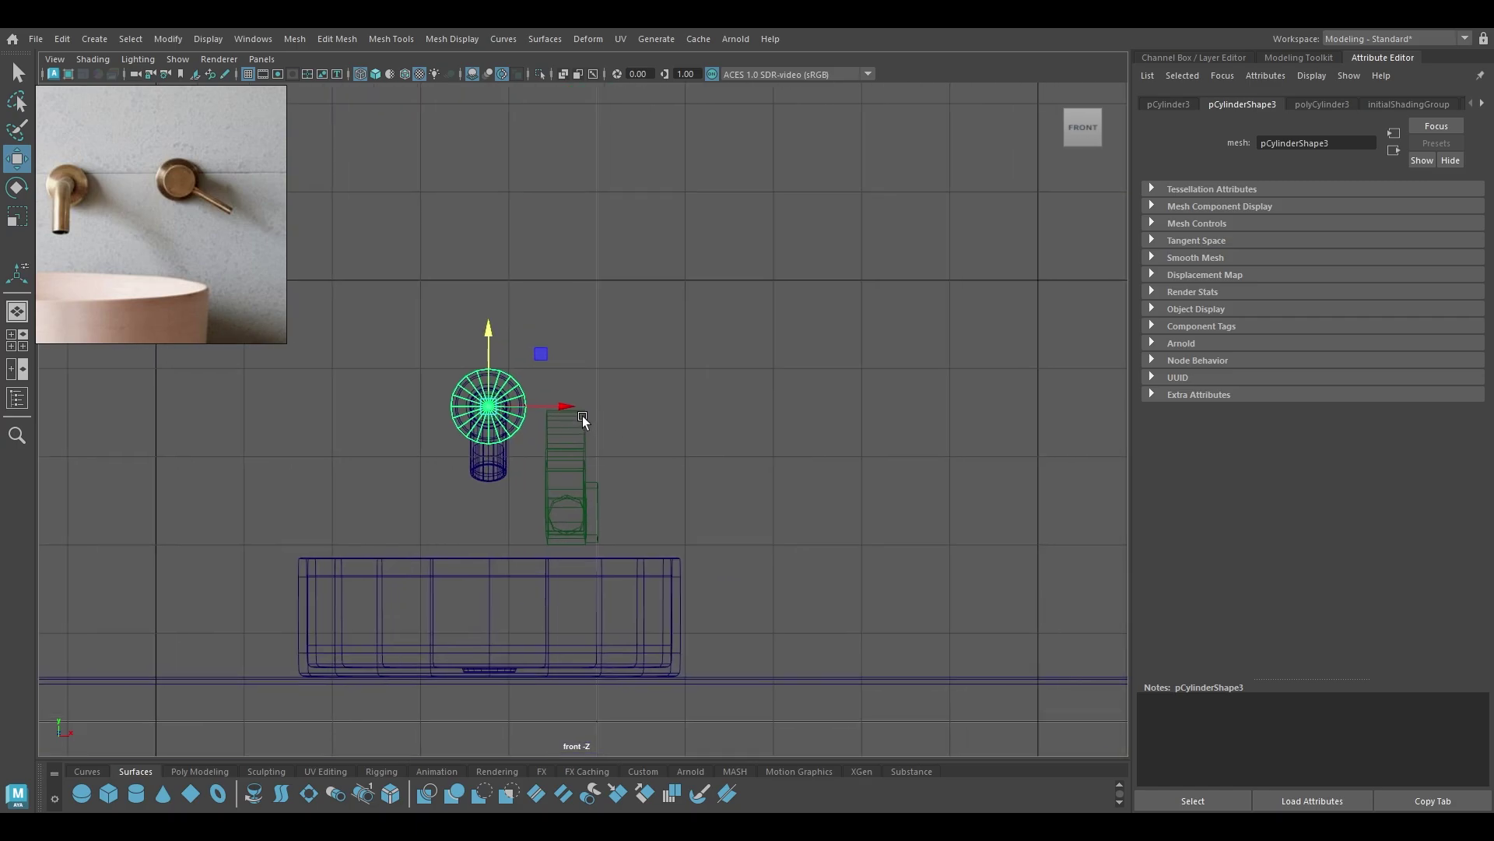
drag(565, 403, 759, 297)
key(space)
key(6)
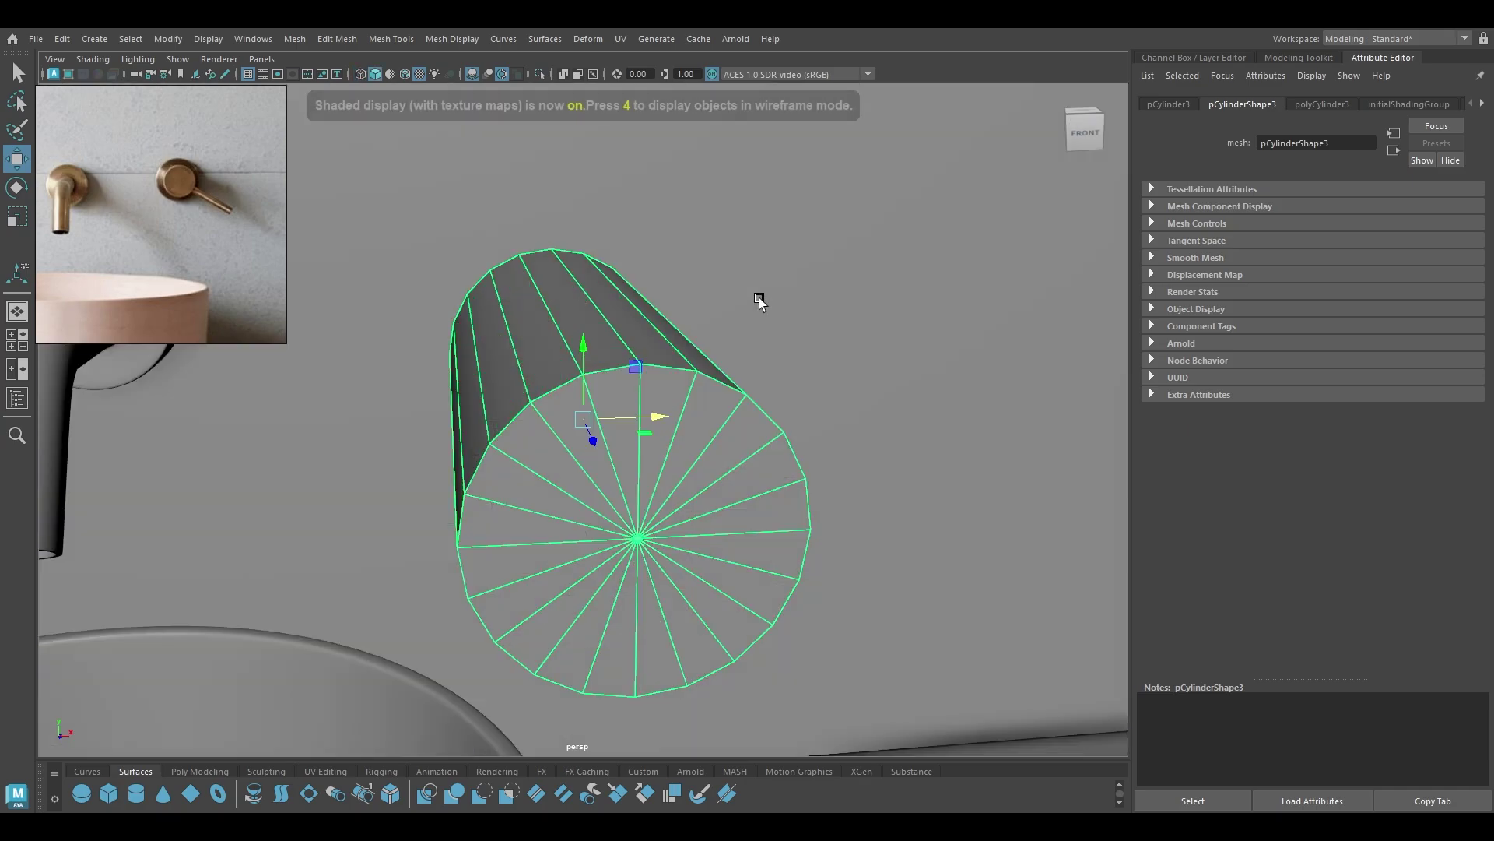
In the top view, move the cylinder back against the wall, using the wireframe overlay to align its rear cap.
key(space)
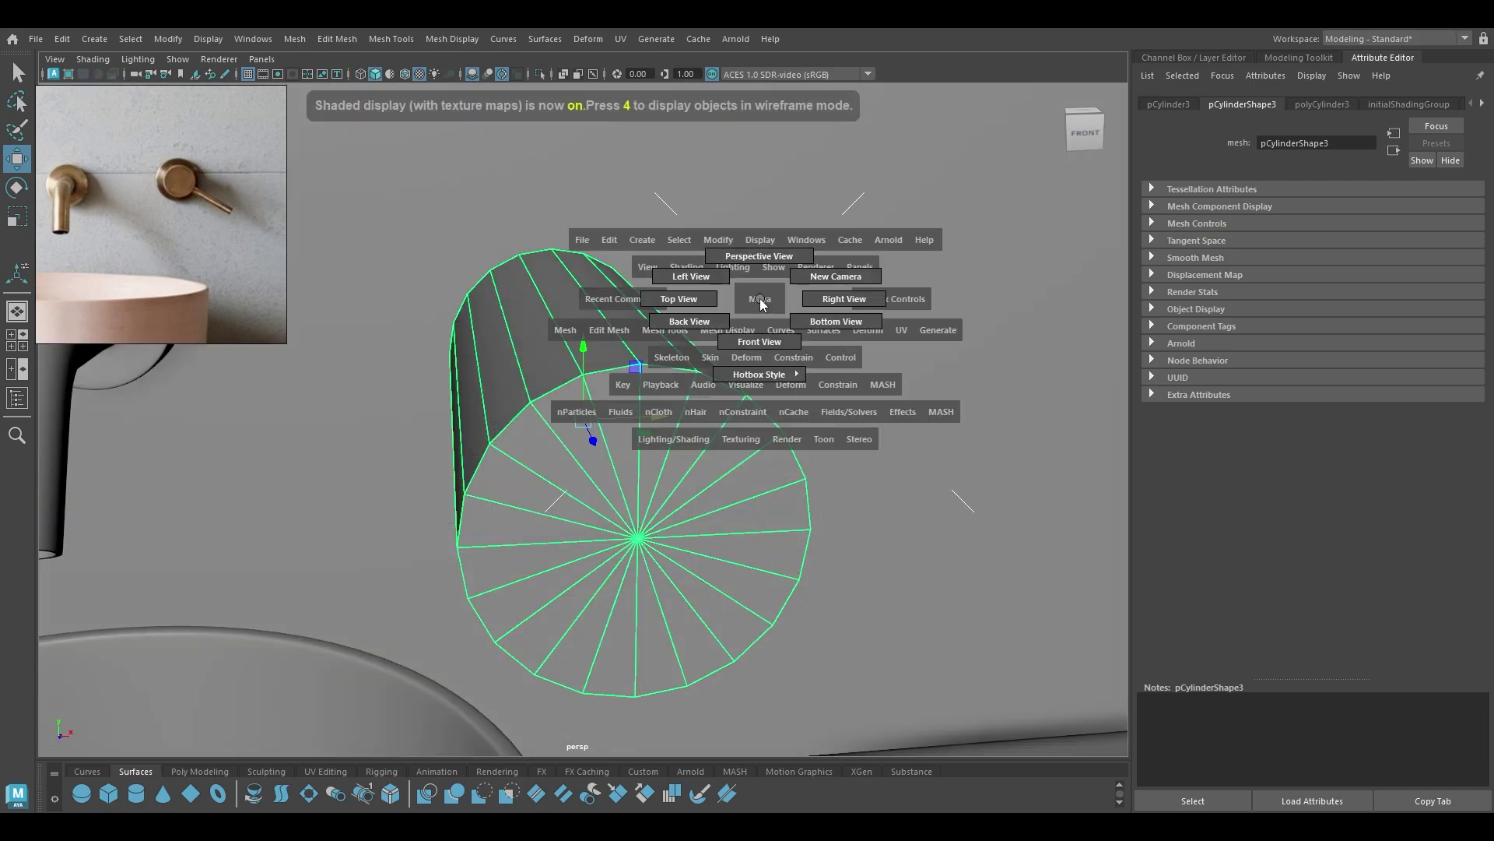
drag(759, 301, 660, 293)
alt+right_drag(723, 395, 797, 685)
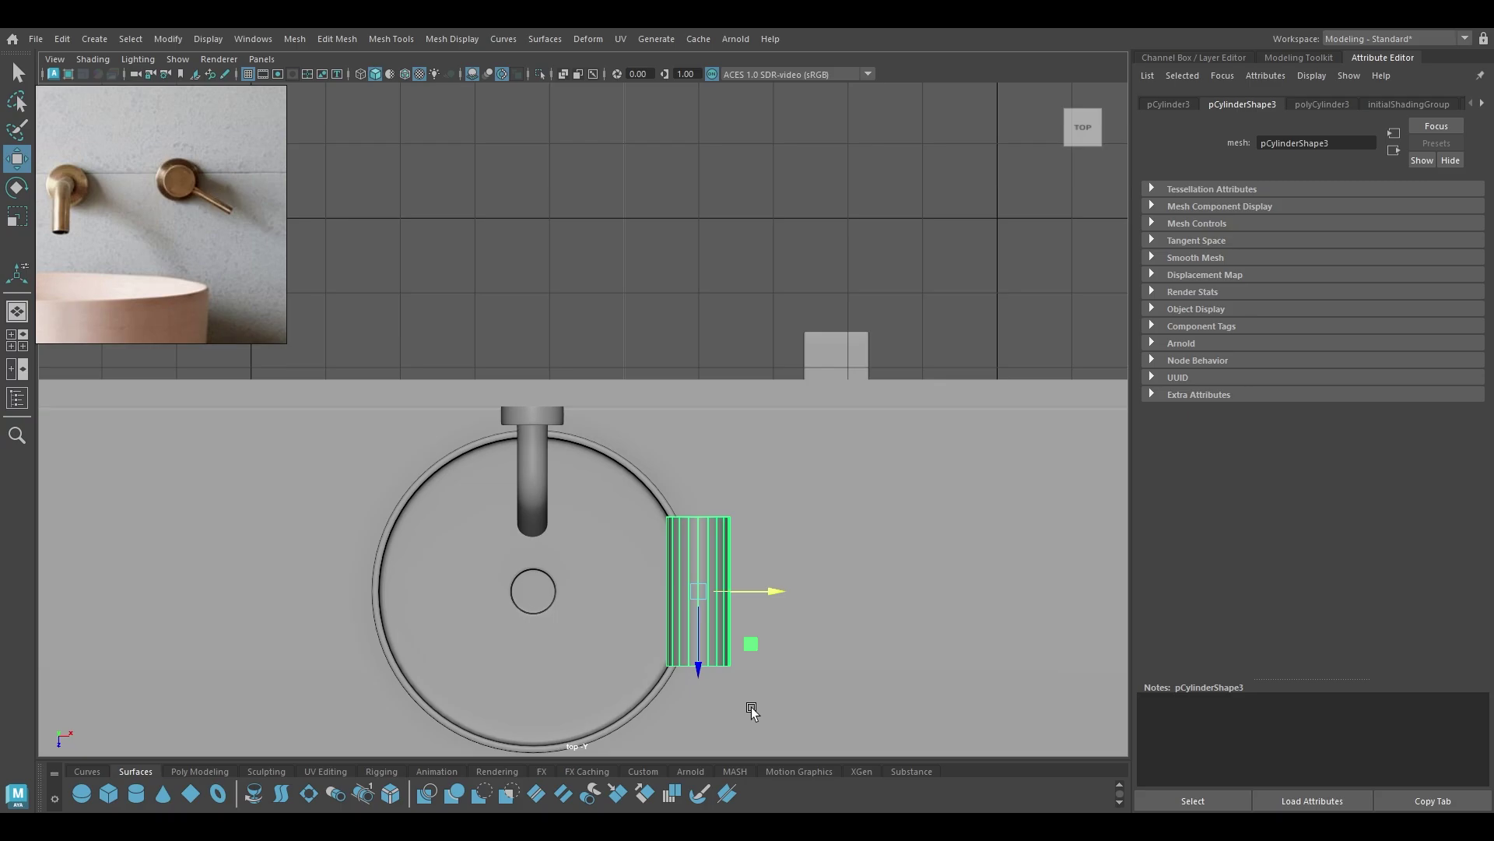
drag(701, 667, 690, 559)
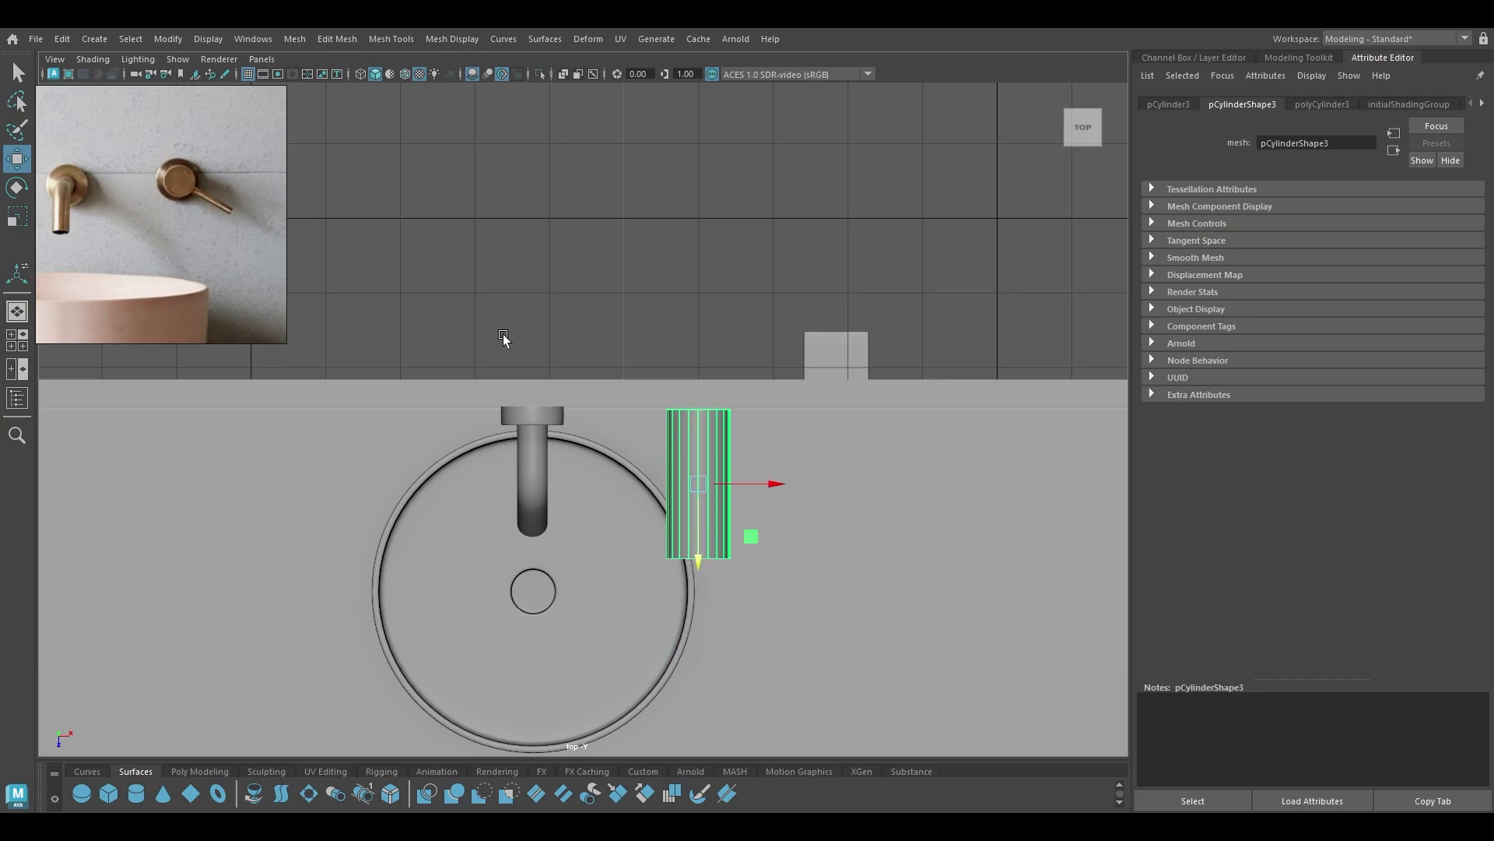
click(405, 74)
scroll(721, 573, up, 10)
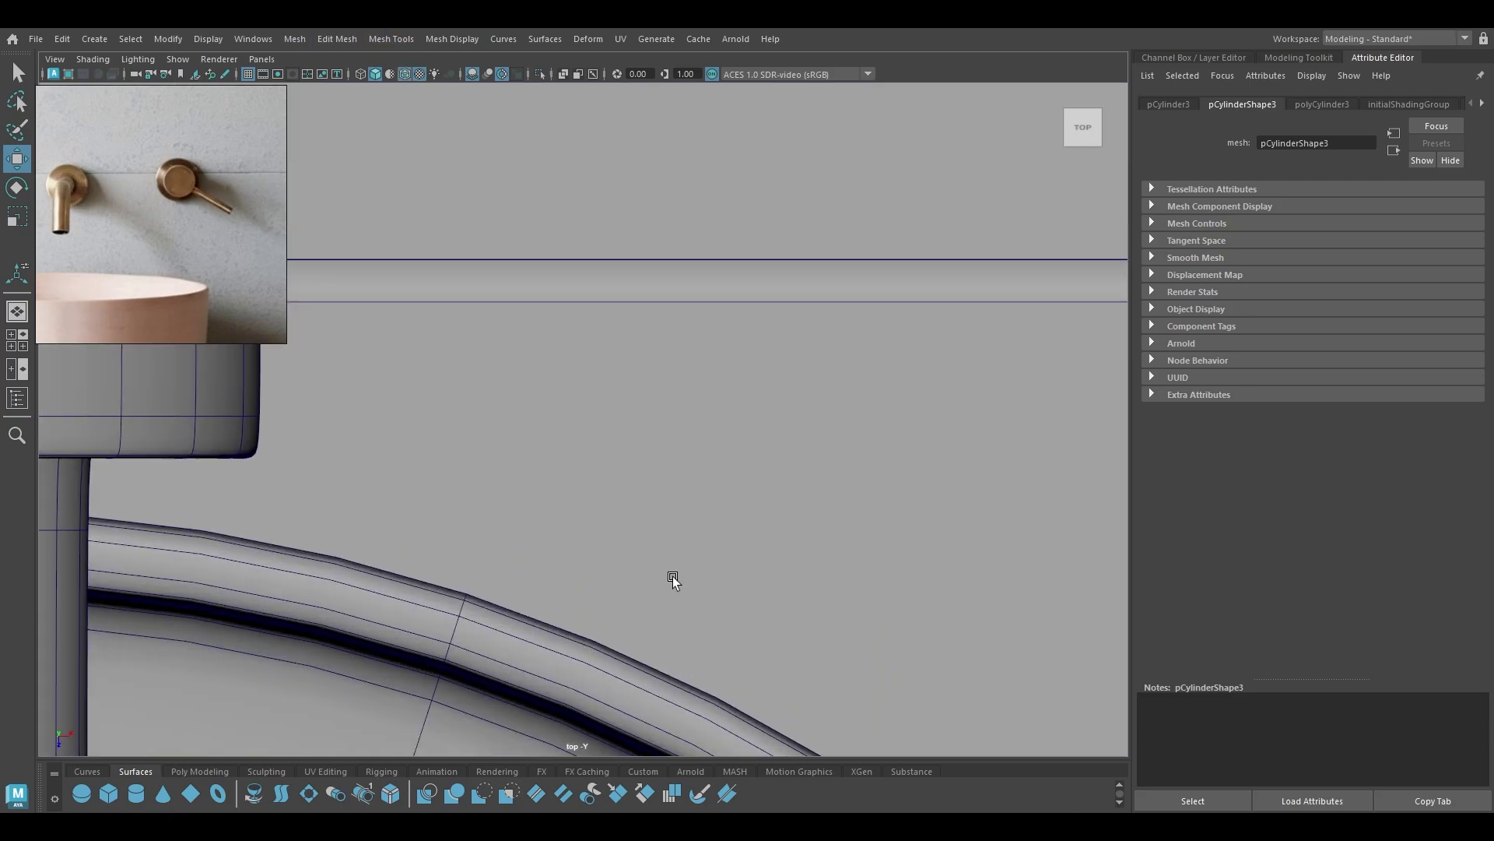
alt+middle_drag(1089, 478, 687, 534)
middle_drag(928, 458, 935, 428)
scroll(770, 400, down, 8)
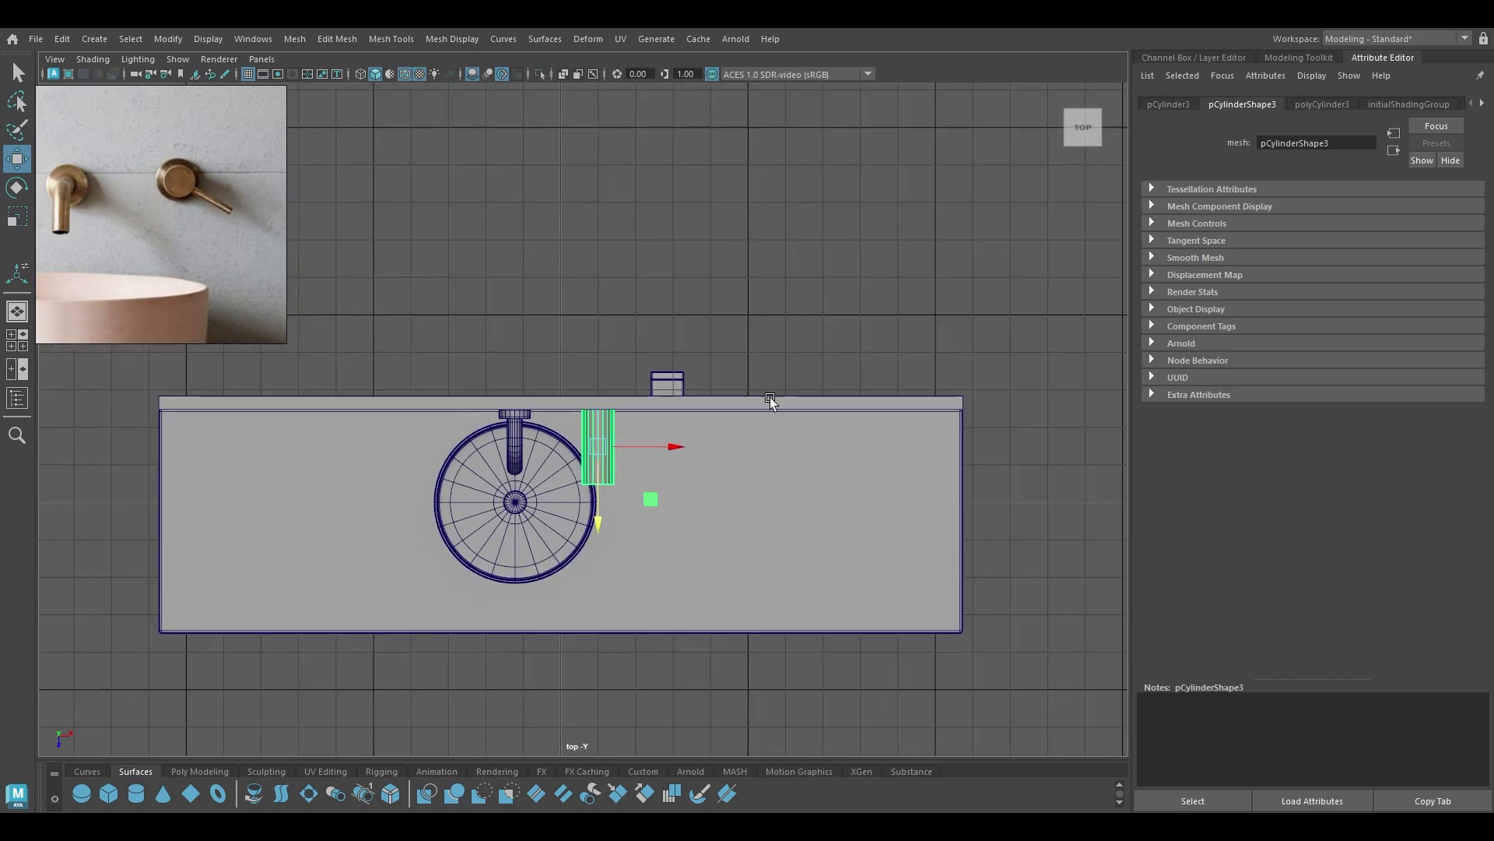
Select the cylinder's front cap vertices and move them toward the wall to shorten it, undoing the attempt to snap them.
right_drag(723, 214, 656, 213)
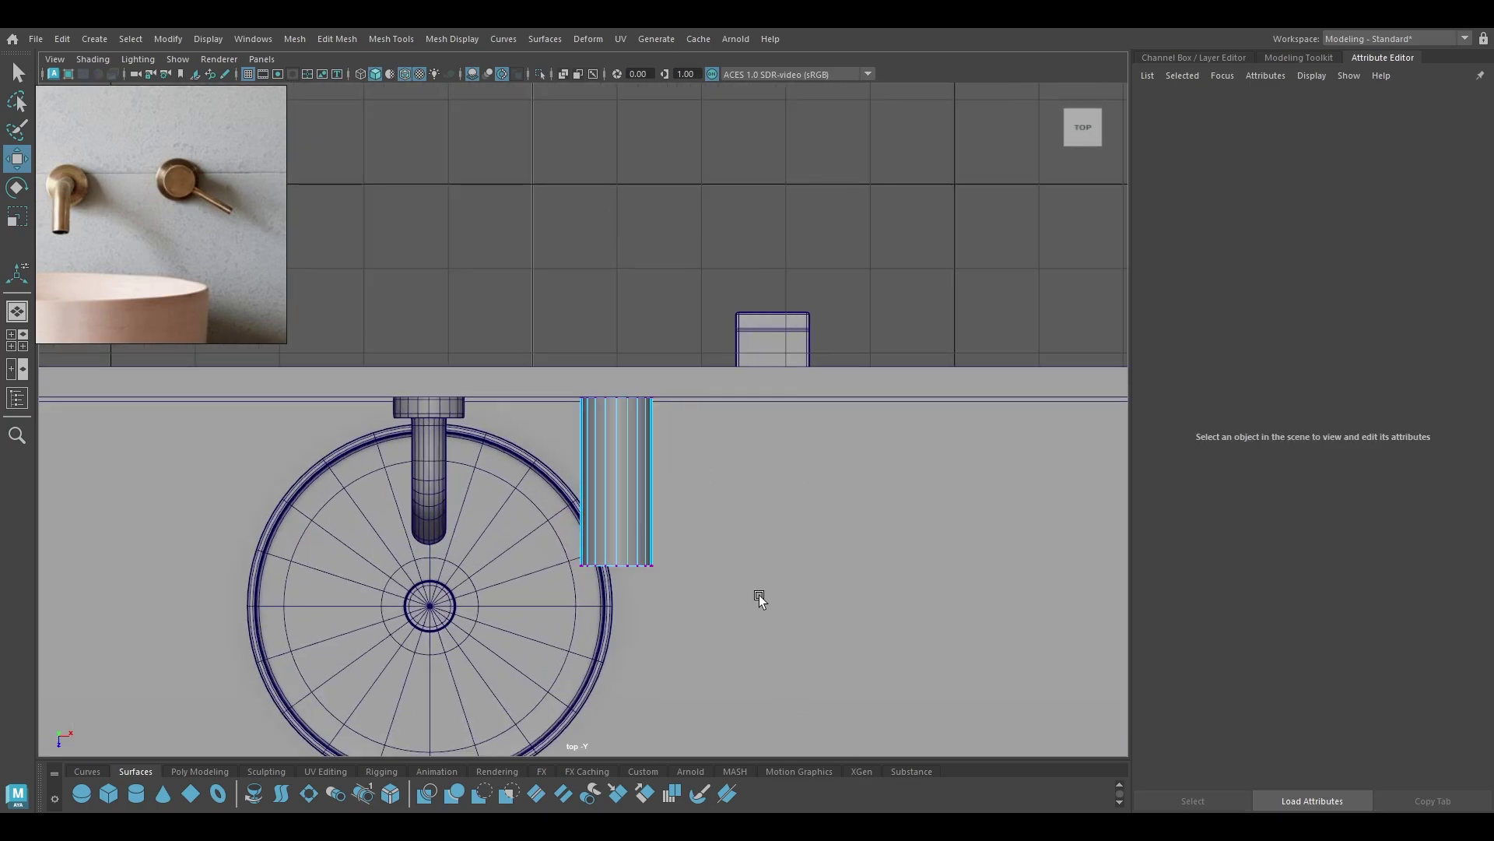
drag(721, 556, 609, 405)
key(v)
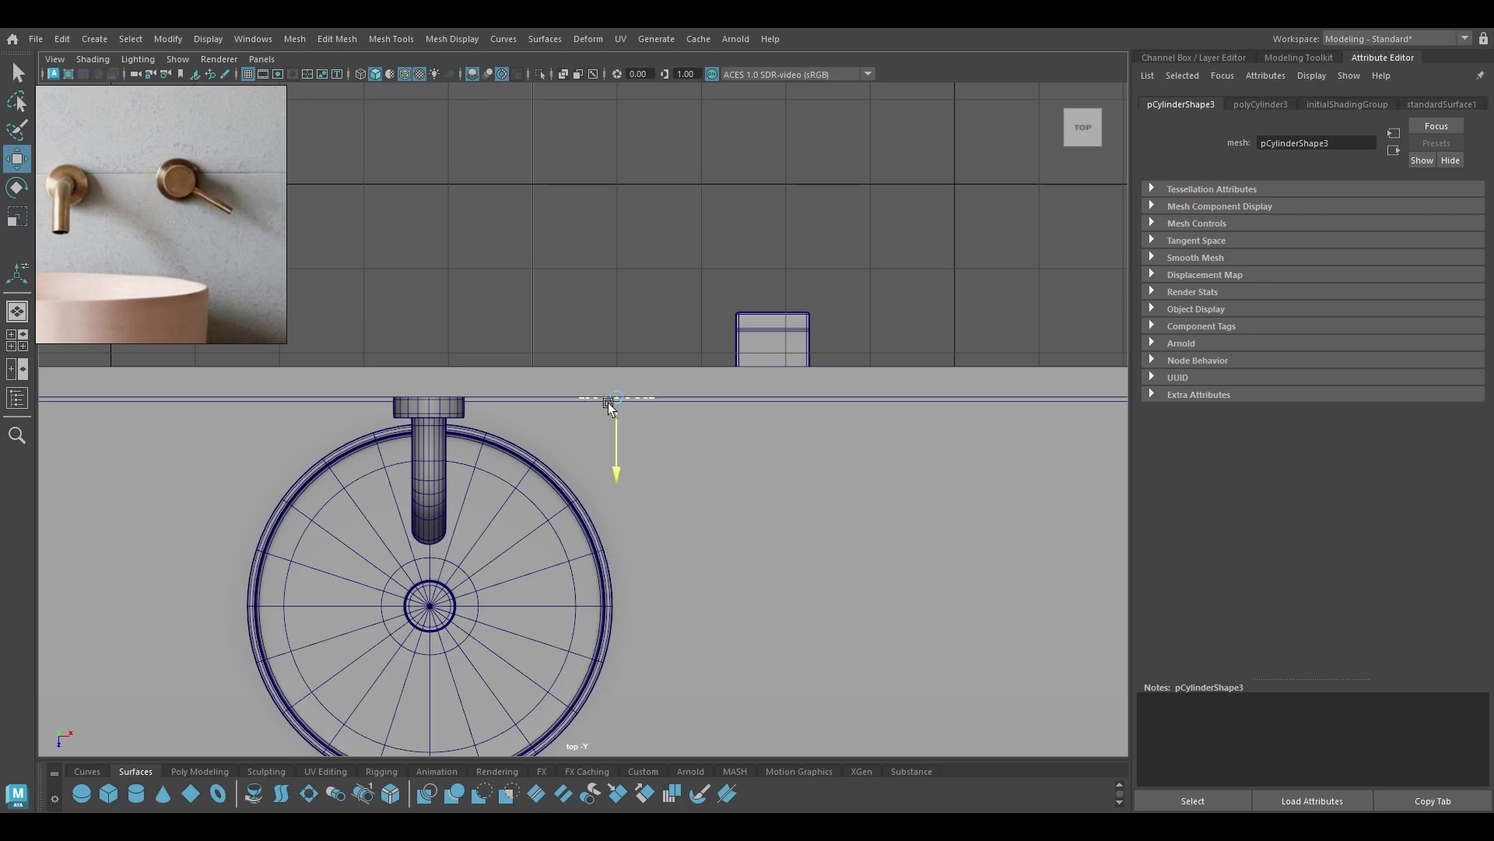
key(ctrl+z)
drag(615, 572, 606, 481)
key(space)
drag(605, 473, 619, 386)
alt+middle_drag(720, 391, 661, 450)
scroll(661, 450, up, 1)
alt+middle_drag(721, 543, 682, 578)
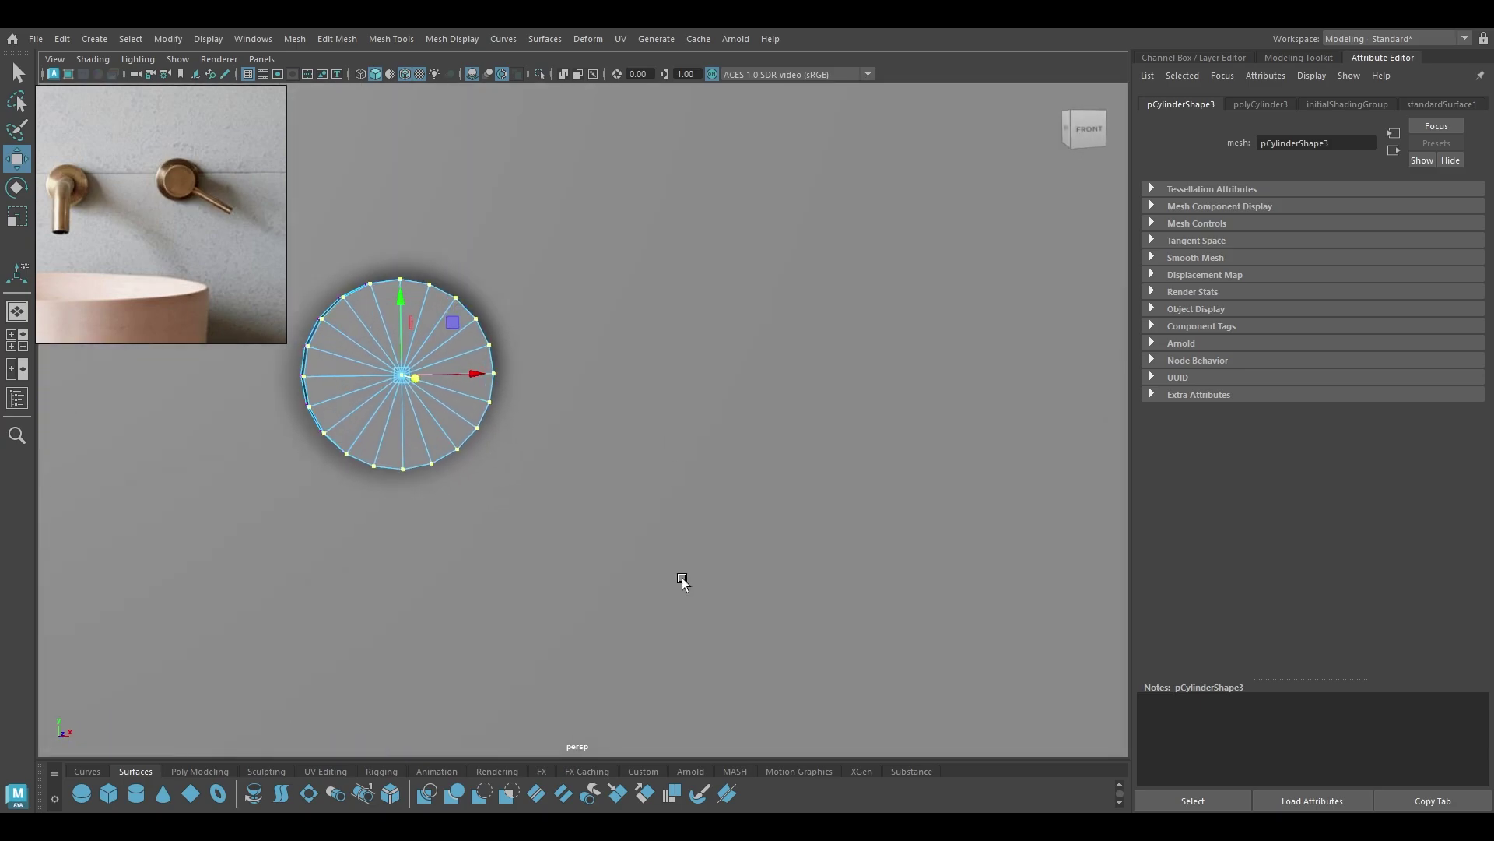
Fine-tune the front cap vertices' distance from the wall to leave a thin round mounting plate.
key(f)
alt+drag(560, 545, 700, 585)
alt+drag(665, 442, 569, 476)
drag(627, 428, 611, 433)
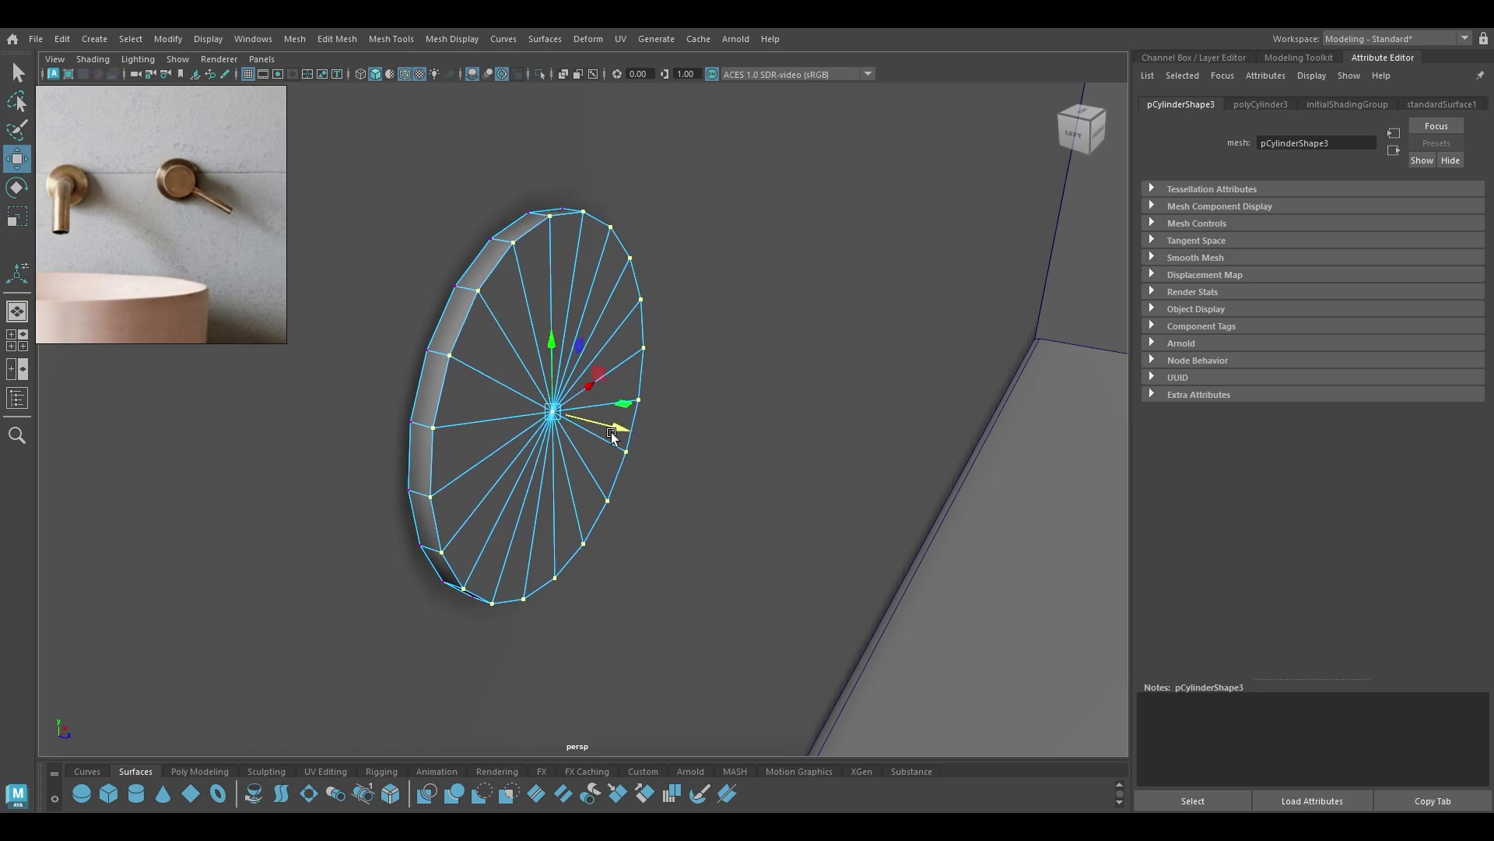
Extrude the plate's front cap faces outward and scale them down to form a tapered collar.
right_drag(595, 338, 604, 378)
mouse_move(605, 377)
mouse_down()
mouse_move(507, 386)
mouse_move(581, 420)
mouse_move(593, 466)
mouse_up()
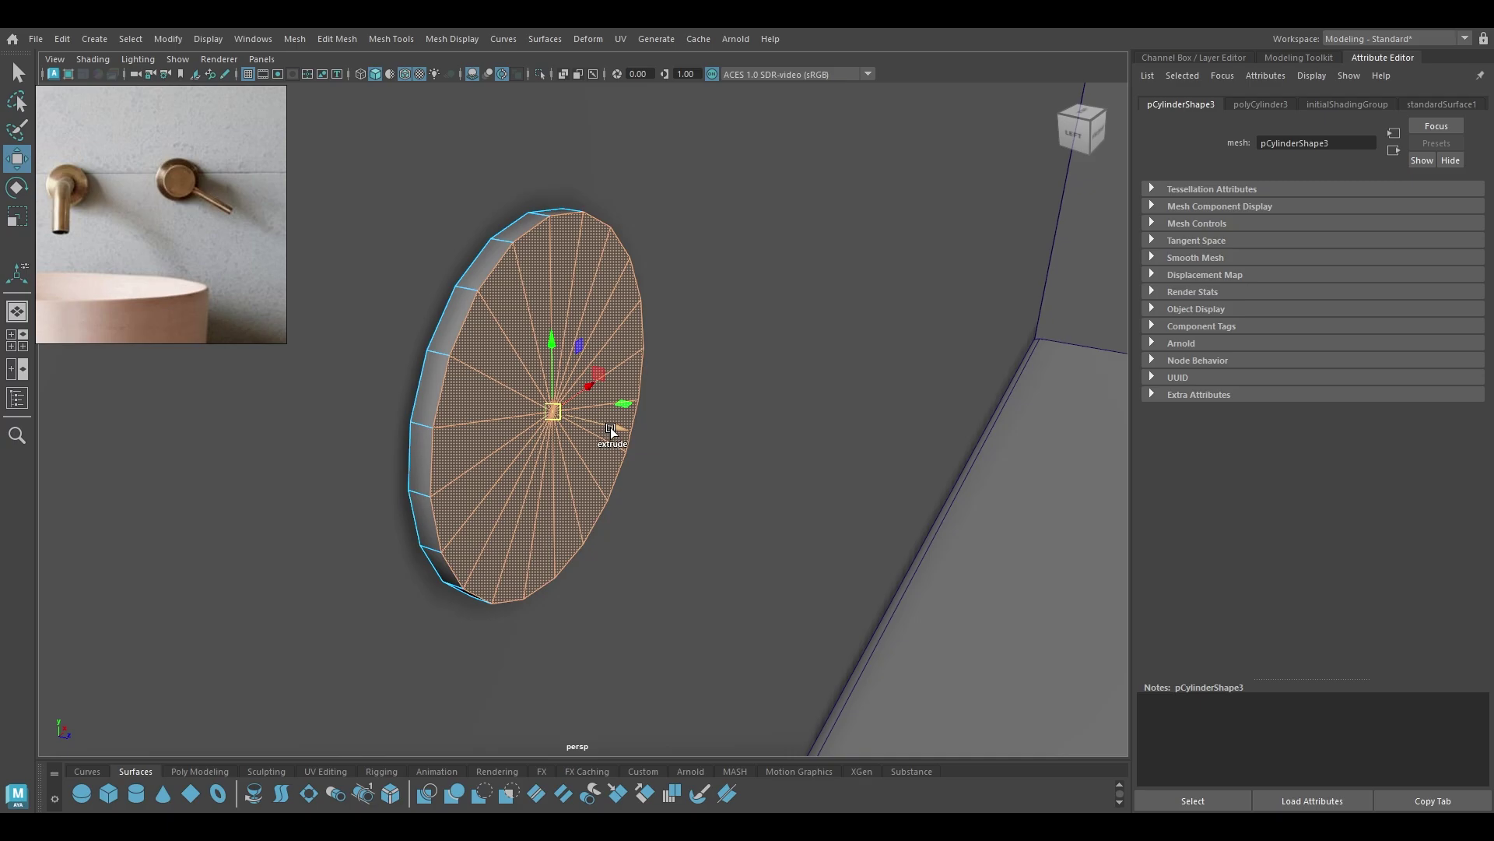
shift+drag(613, 432, 548, 424)
key(r)
key(w)
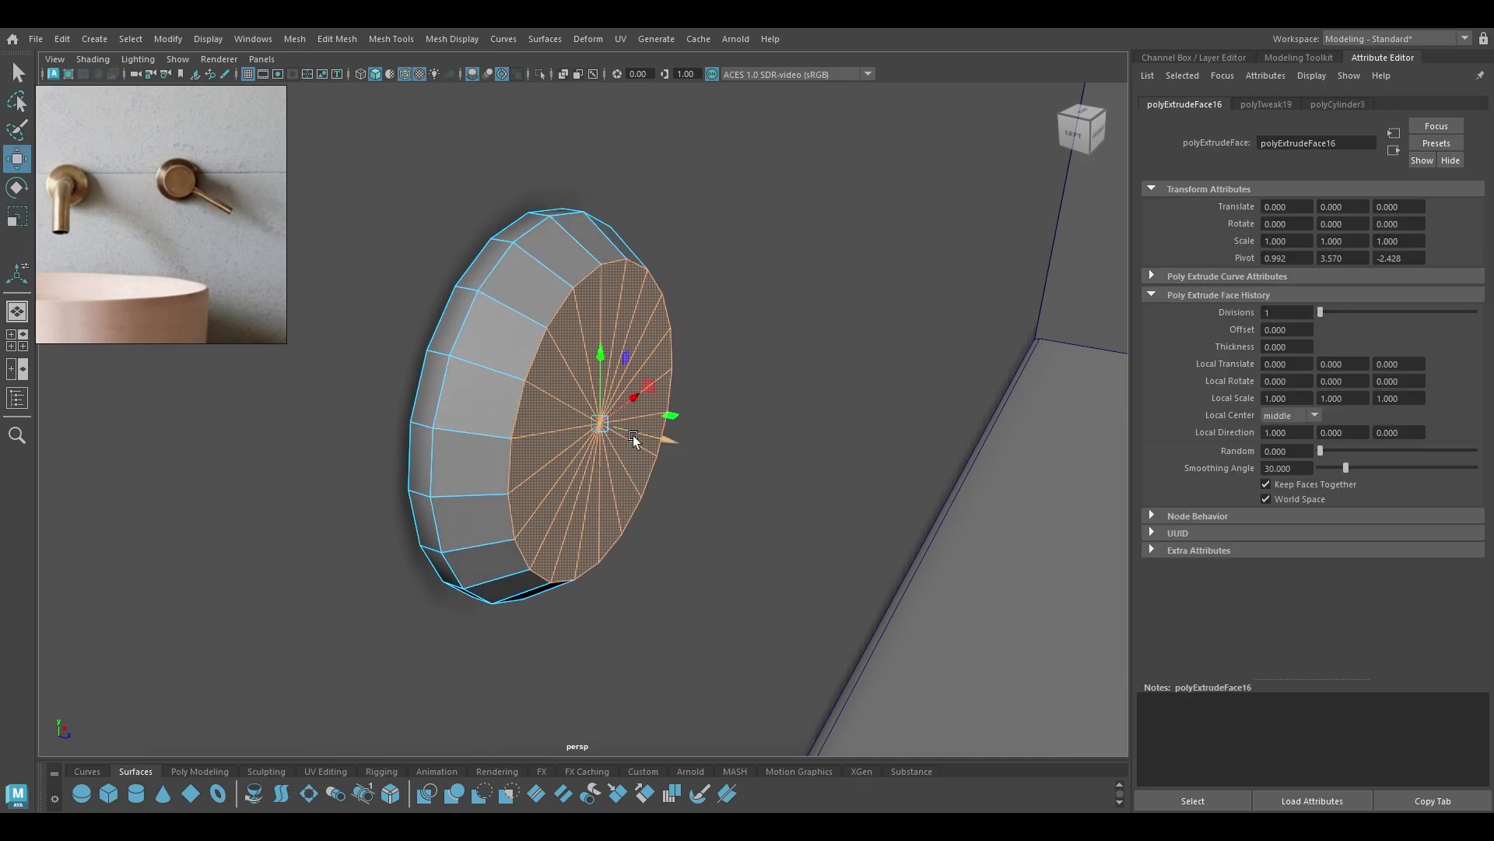
Extrude and scale the collar's front faces in small increments to form a narrow recessed groove around the rim.
mouse_move(657, 443)
shift+mouse_down()
mouse_move(674, 444)
mouse_move(597, 430)
mouse_move(659, 442)
shift+mouse_up()
key(r)
key(w)
scroll(658, 442, up, 4)
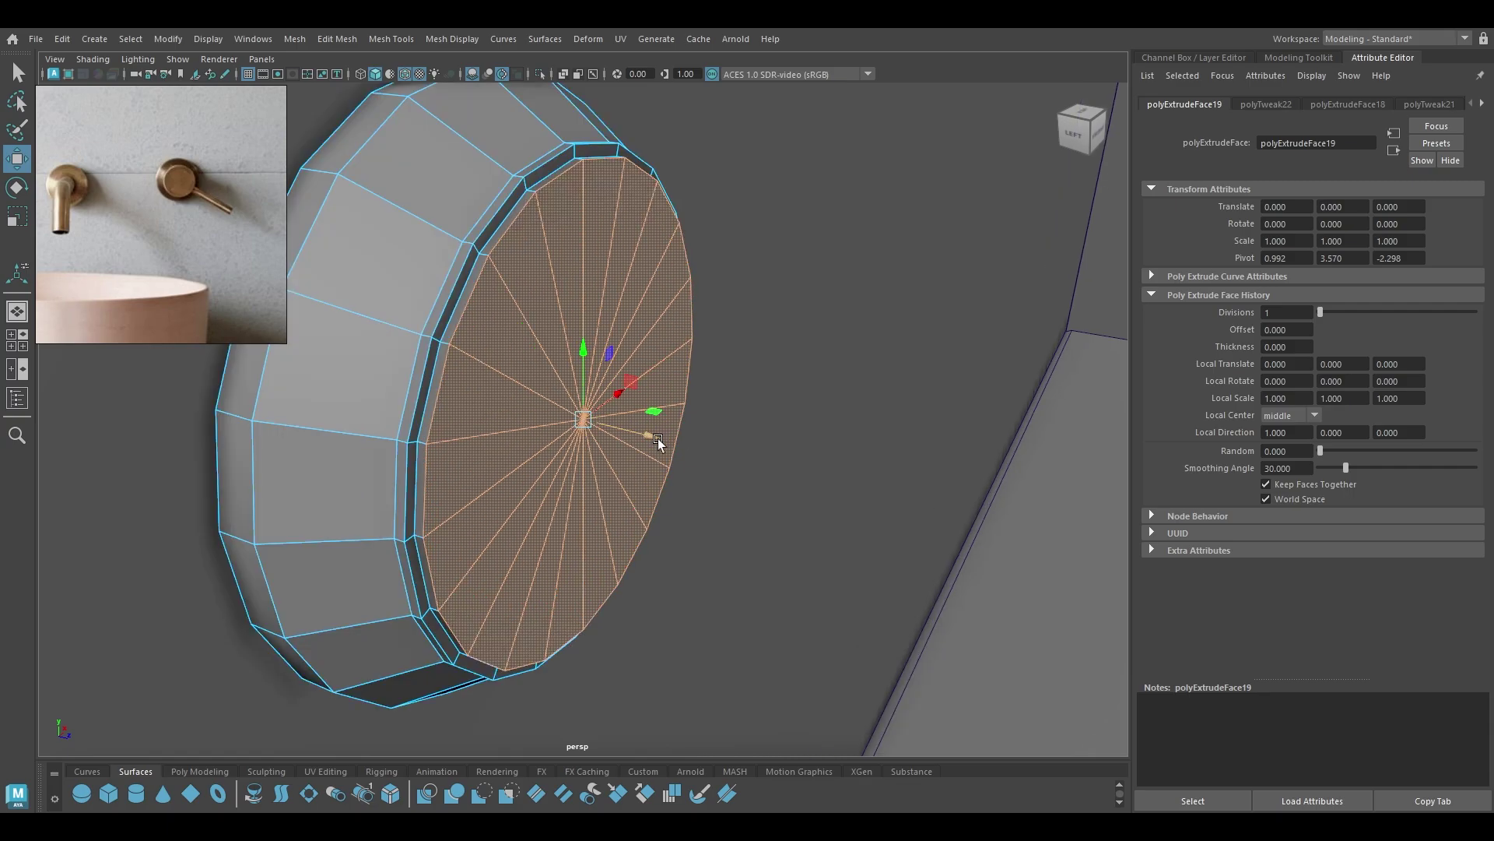
scroll(658, 442, down, 1)
Extrude the front faces to widen them past the groove and extend them outward as the handle's cylindrical body.
key(r)
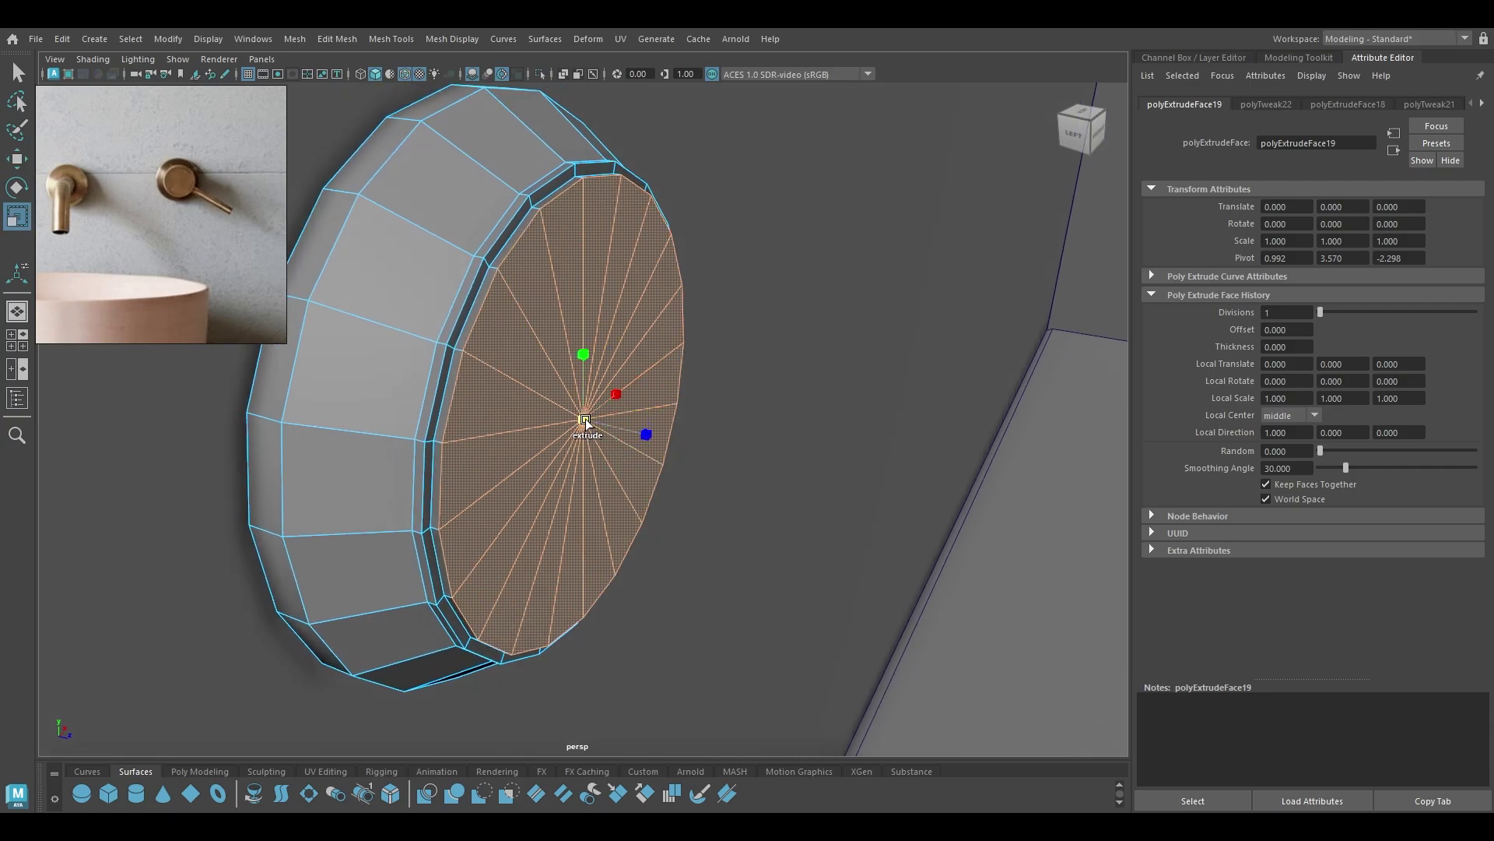
key(w)
shift+drag(649, 436, 577, 454)
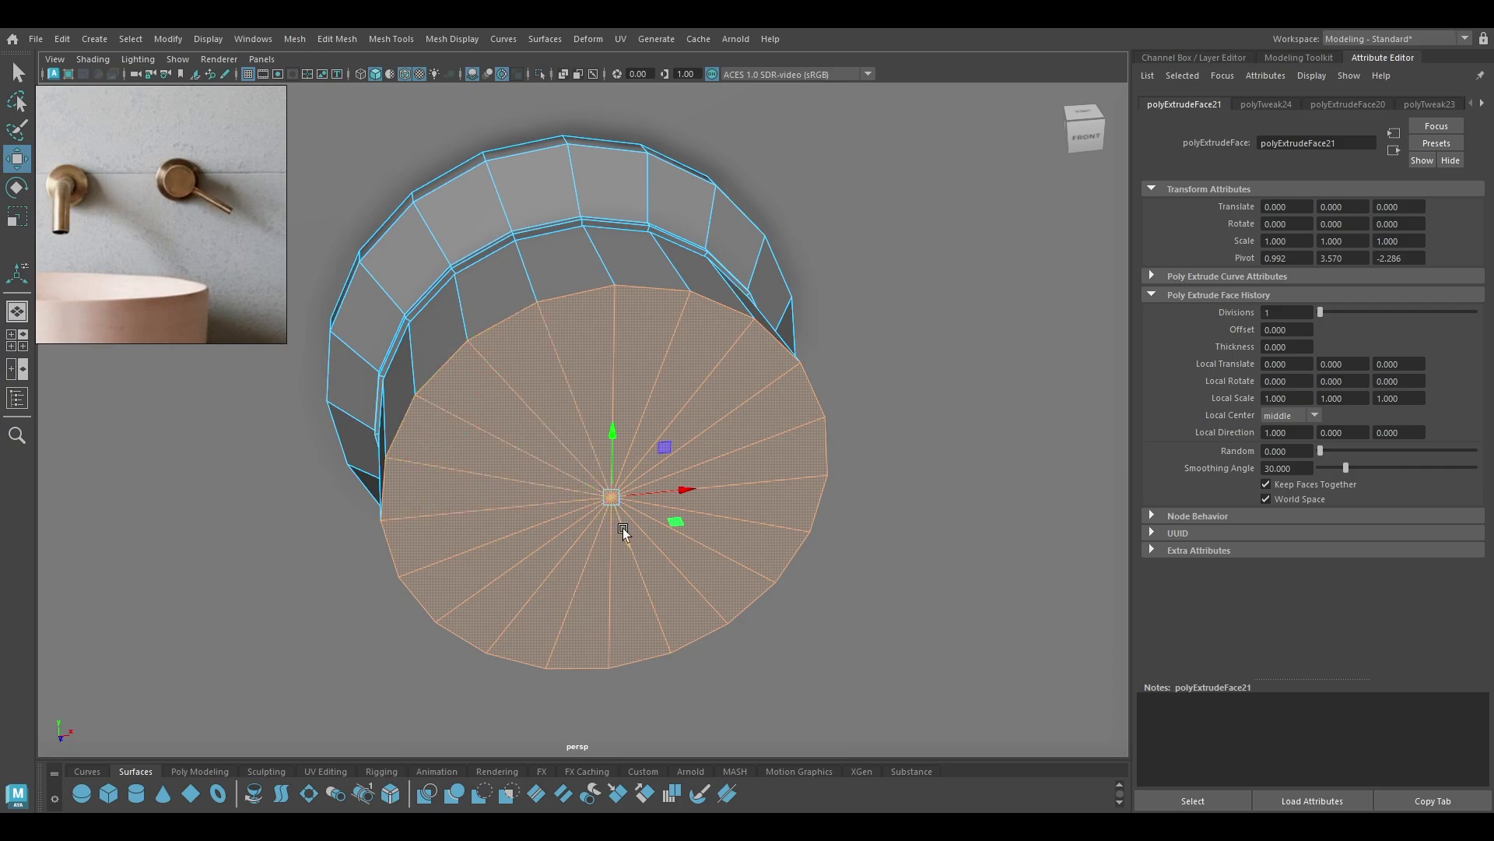
Insert an edge loop around the middle of the handle's cylindrical body and bevel it with fraction 0.61 and 2 segments.
alt+drag(623, 529, 580, 422)
right_drag(571, 420, 543, 248)
click(527, 405)
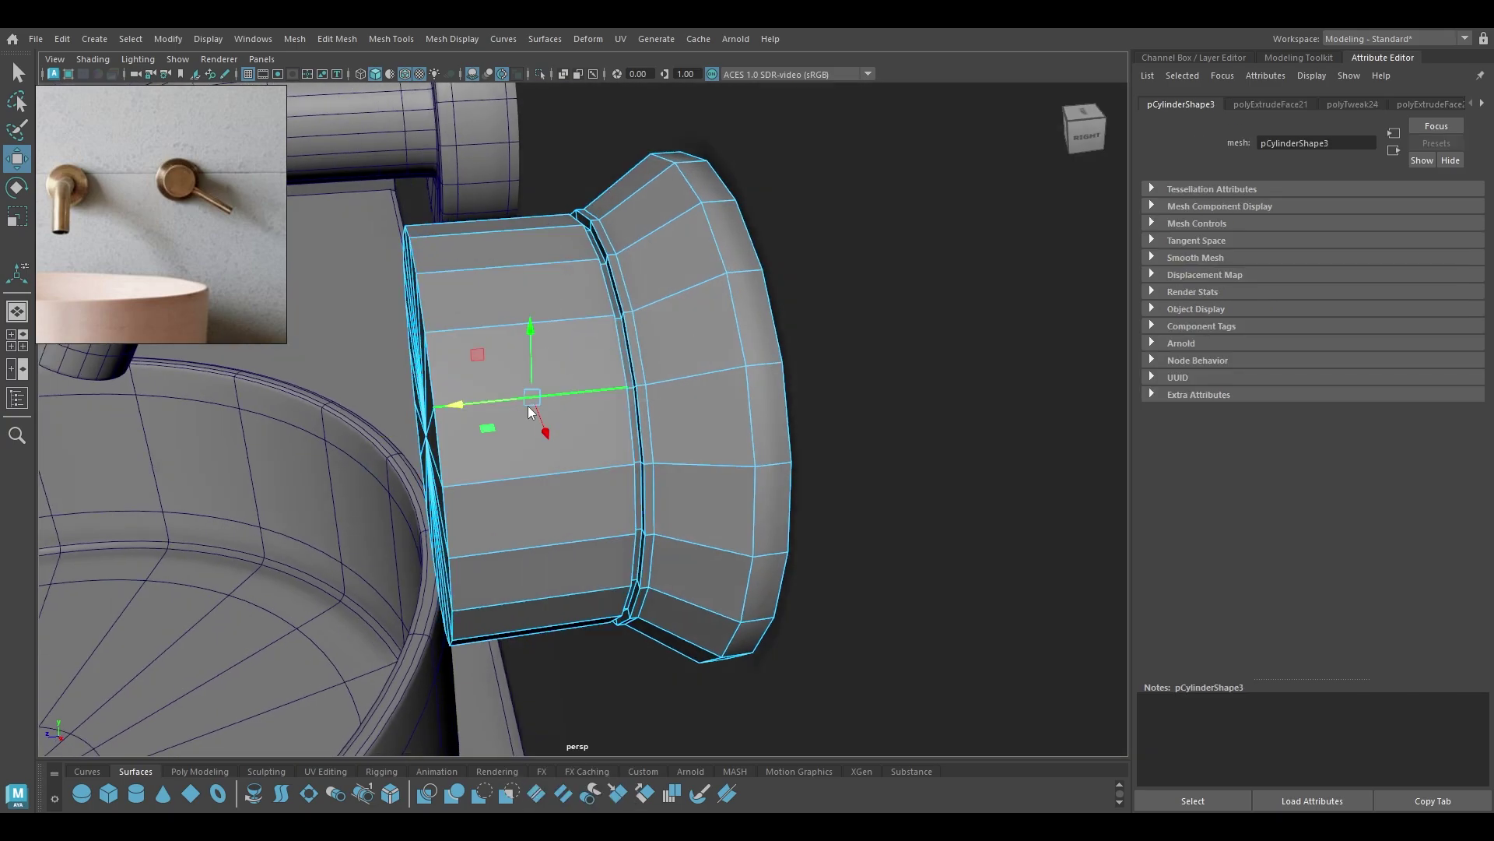
shift+right_drag(527, 405, 310, 463)
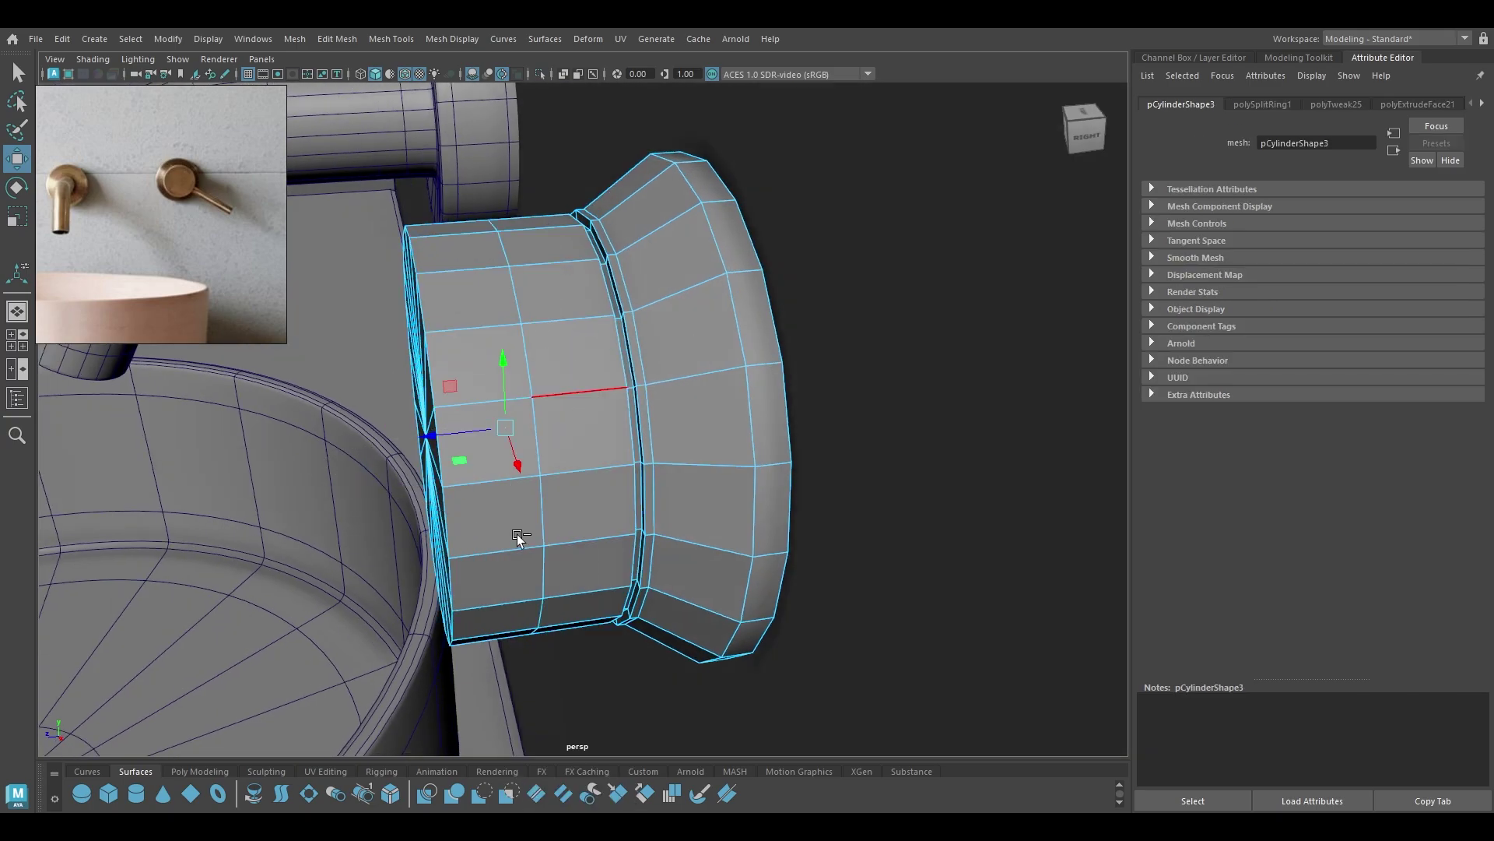
click(546, 441)
key(ctrl+b)
drag(720, 592, 757, 574)
key(w)
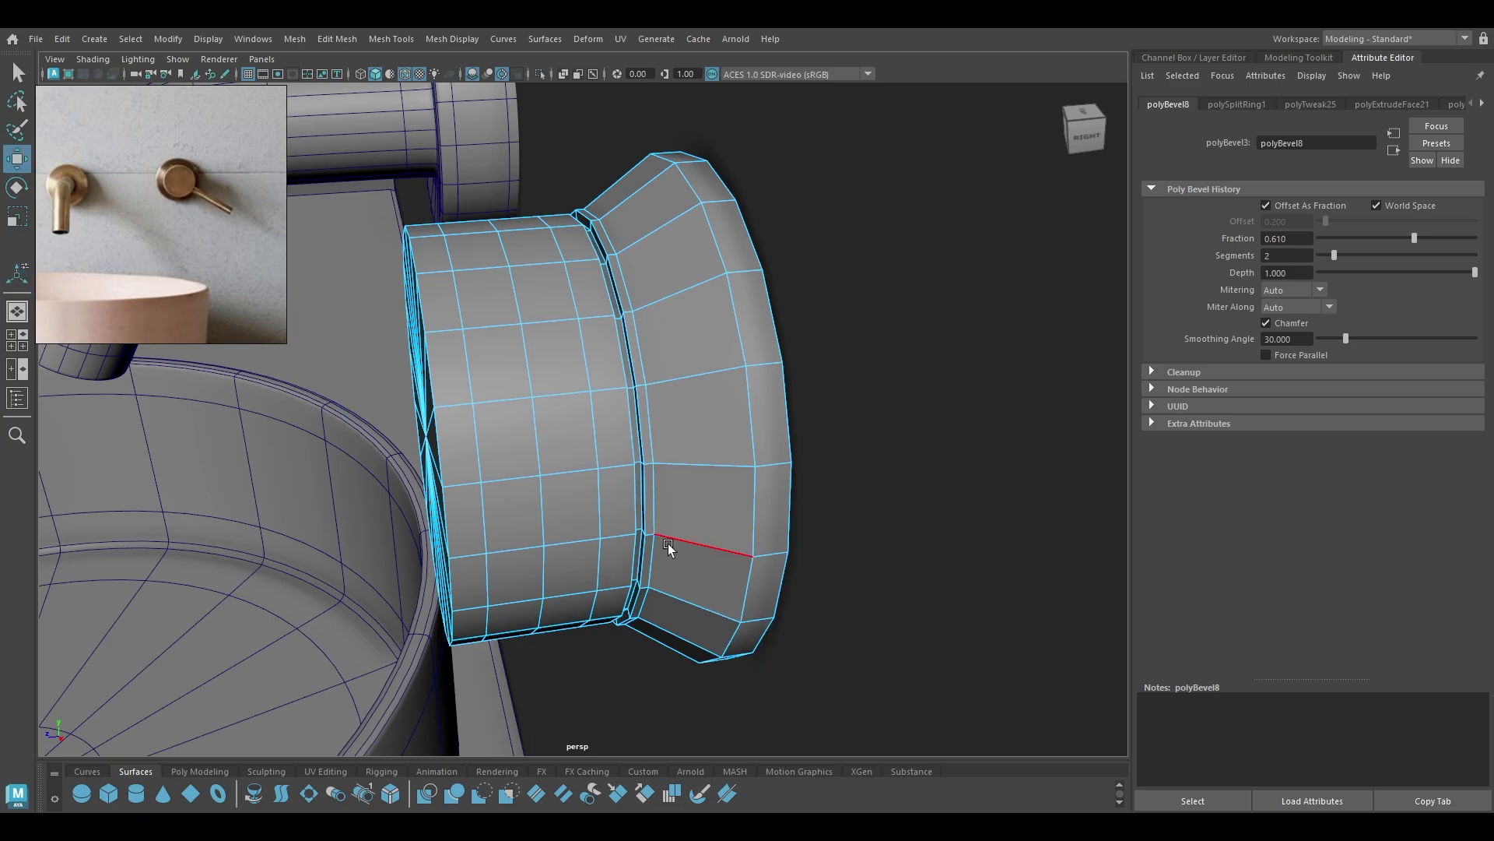
Select a block of four adjacent faces on the side of the handle body and extrude them with an offset of 0.05.
alt+drag(622, 499, 645, 466)
right_drag(590, 360, 662, 343)
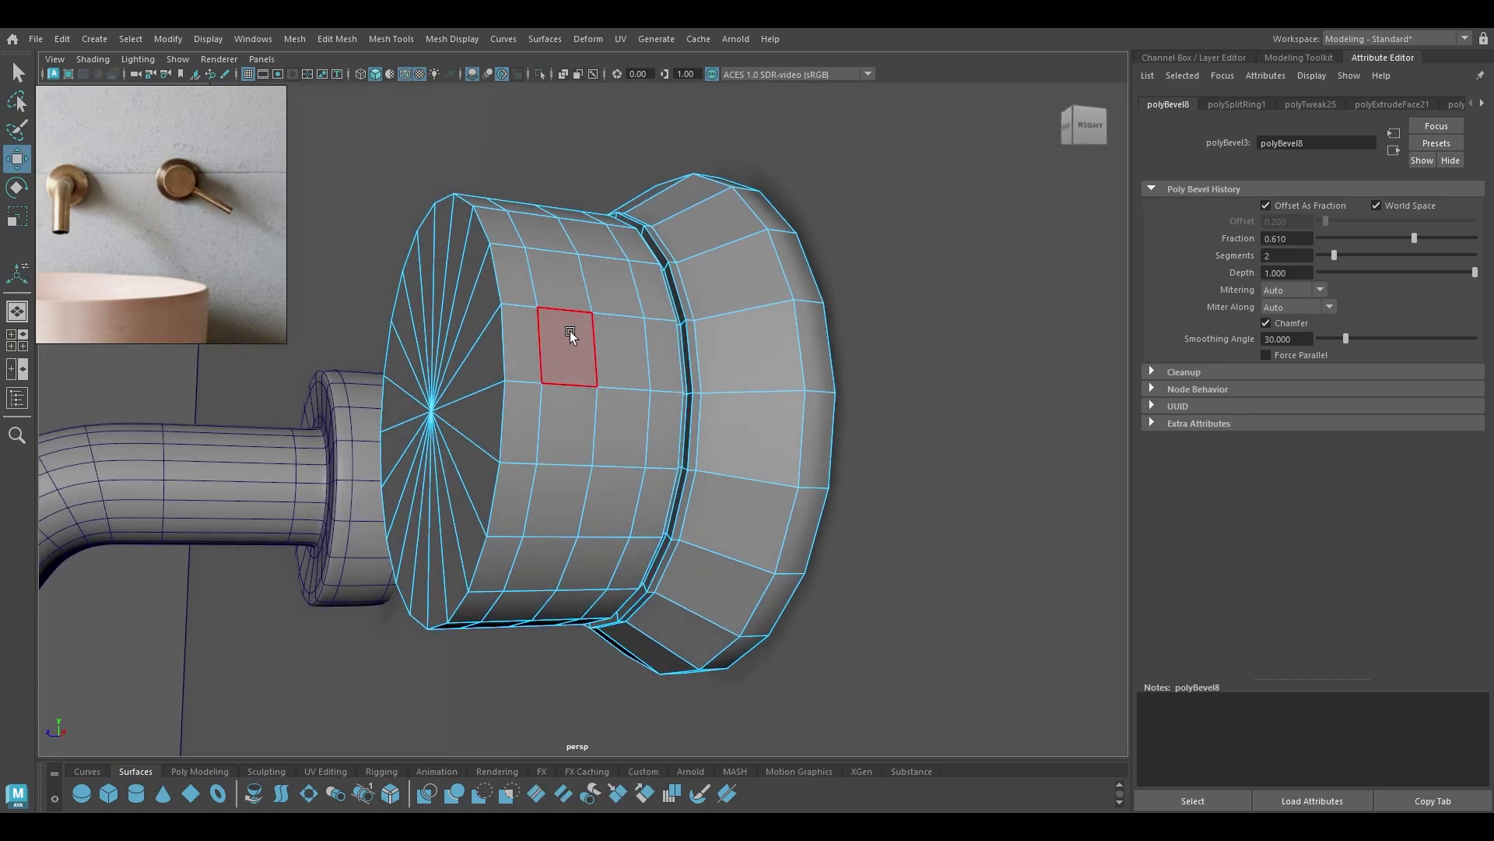
click(626, 347)
shift+click(621, 425)
shift+click(549, 418)
alt+right_drag(625, 586, 612, 469)
alt+drag(612, 469, 604, 493)
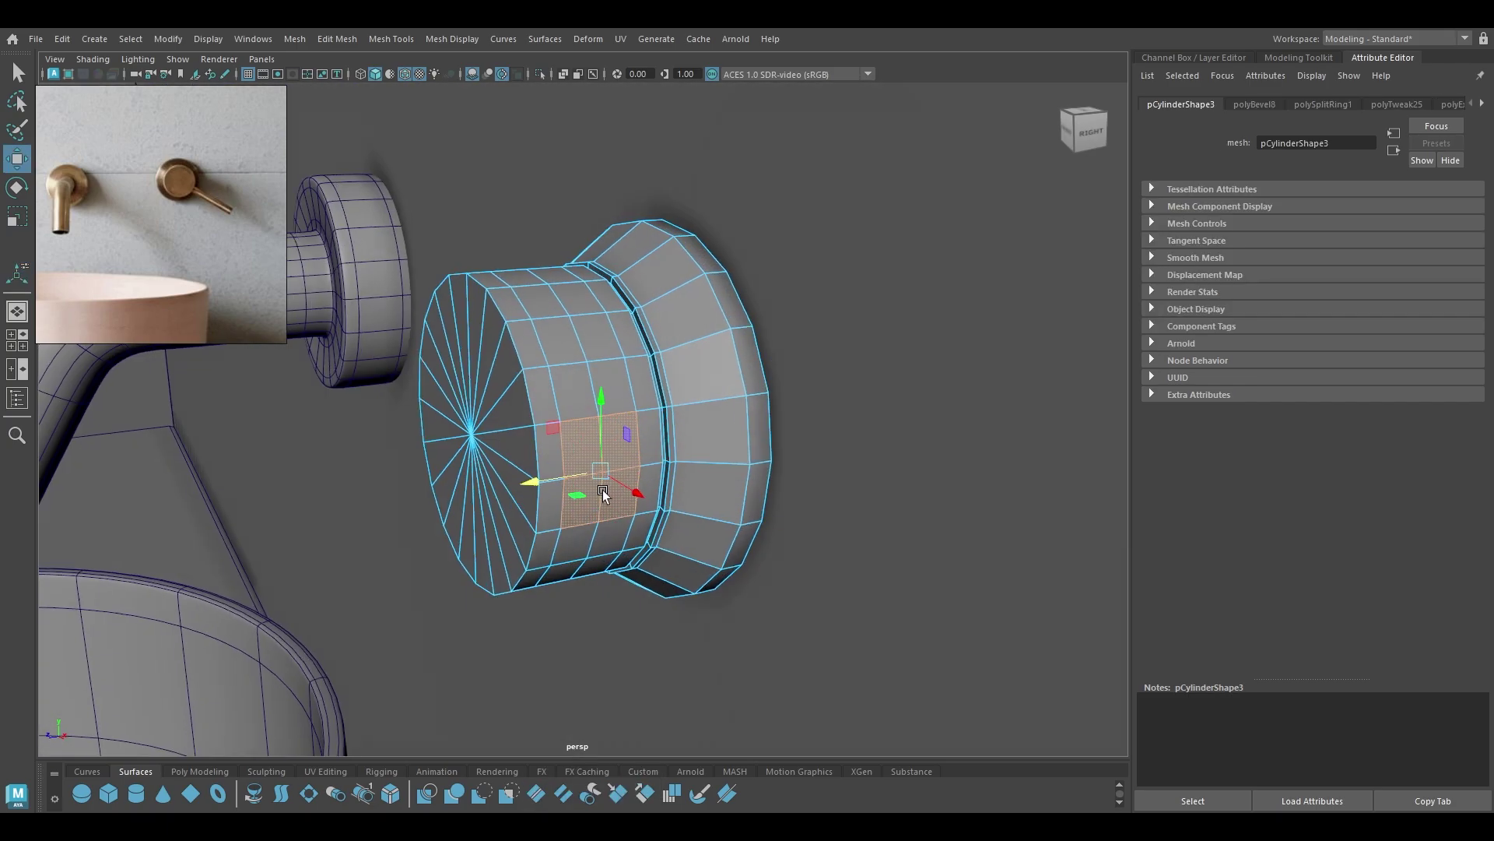
key(ctrl+e)
drag(710, 612, 722, 612)
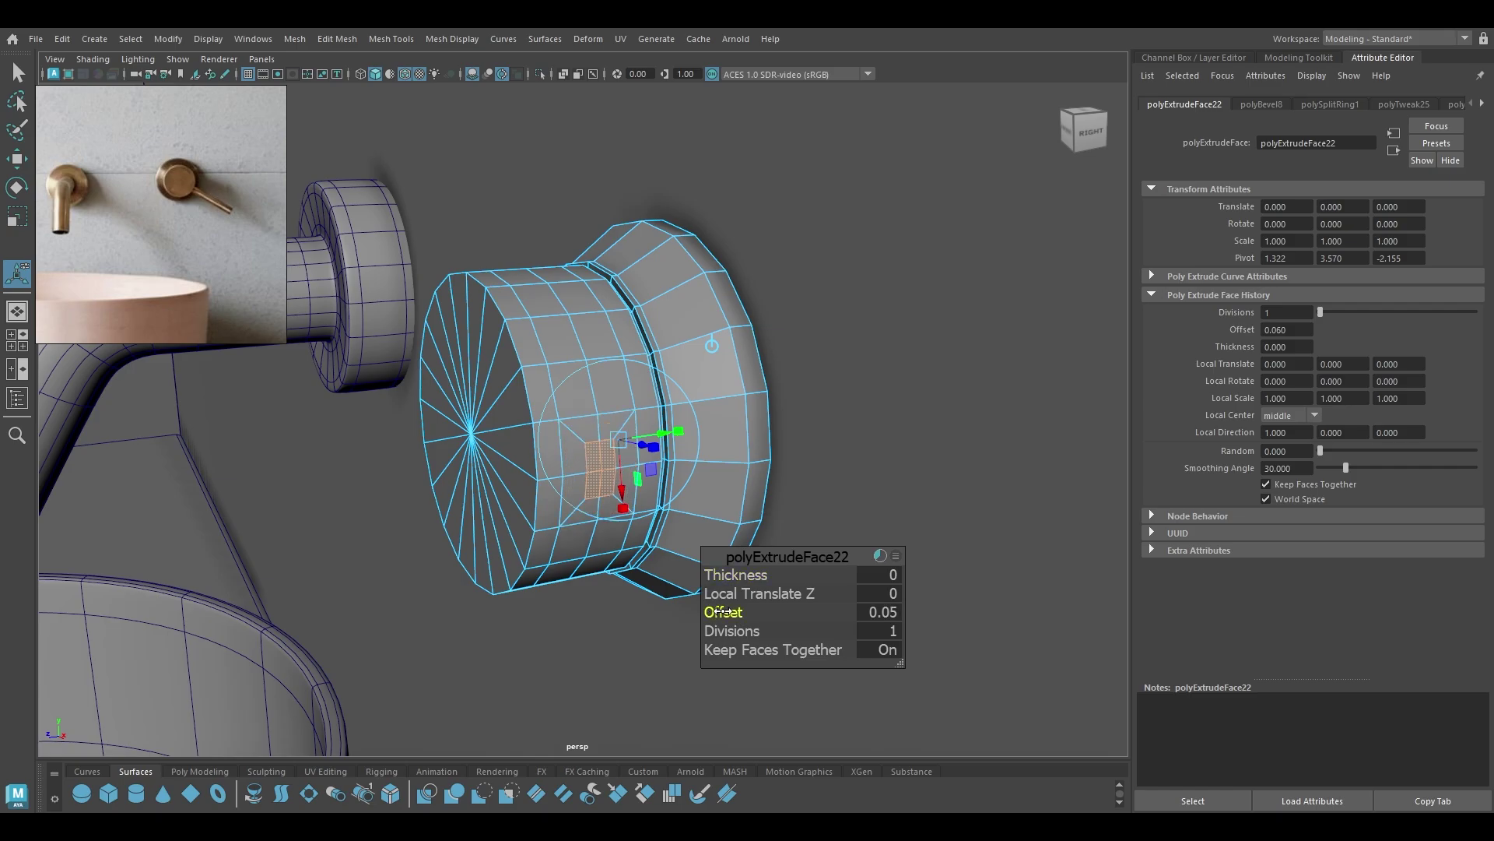
key(w)
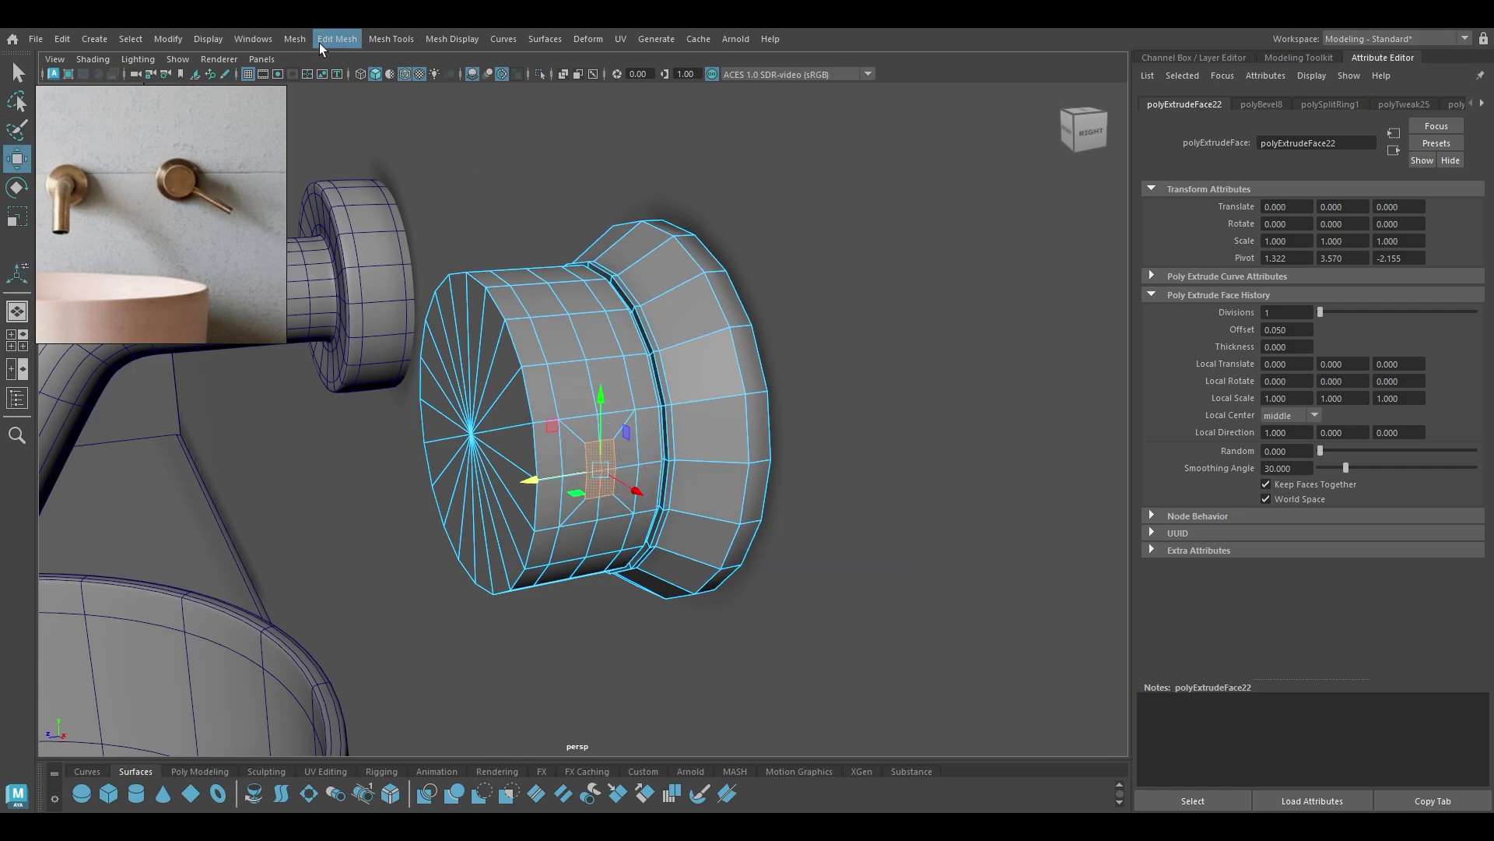
Circularize the inset faces on the side of the handle body to make a round lever base.
click(337, 39)
click(374, 128)
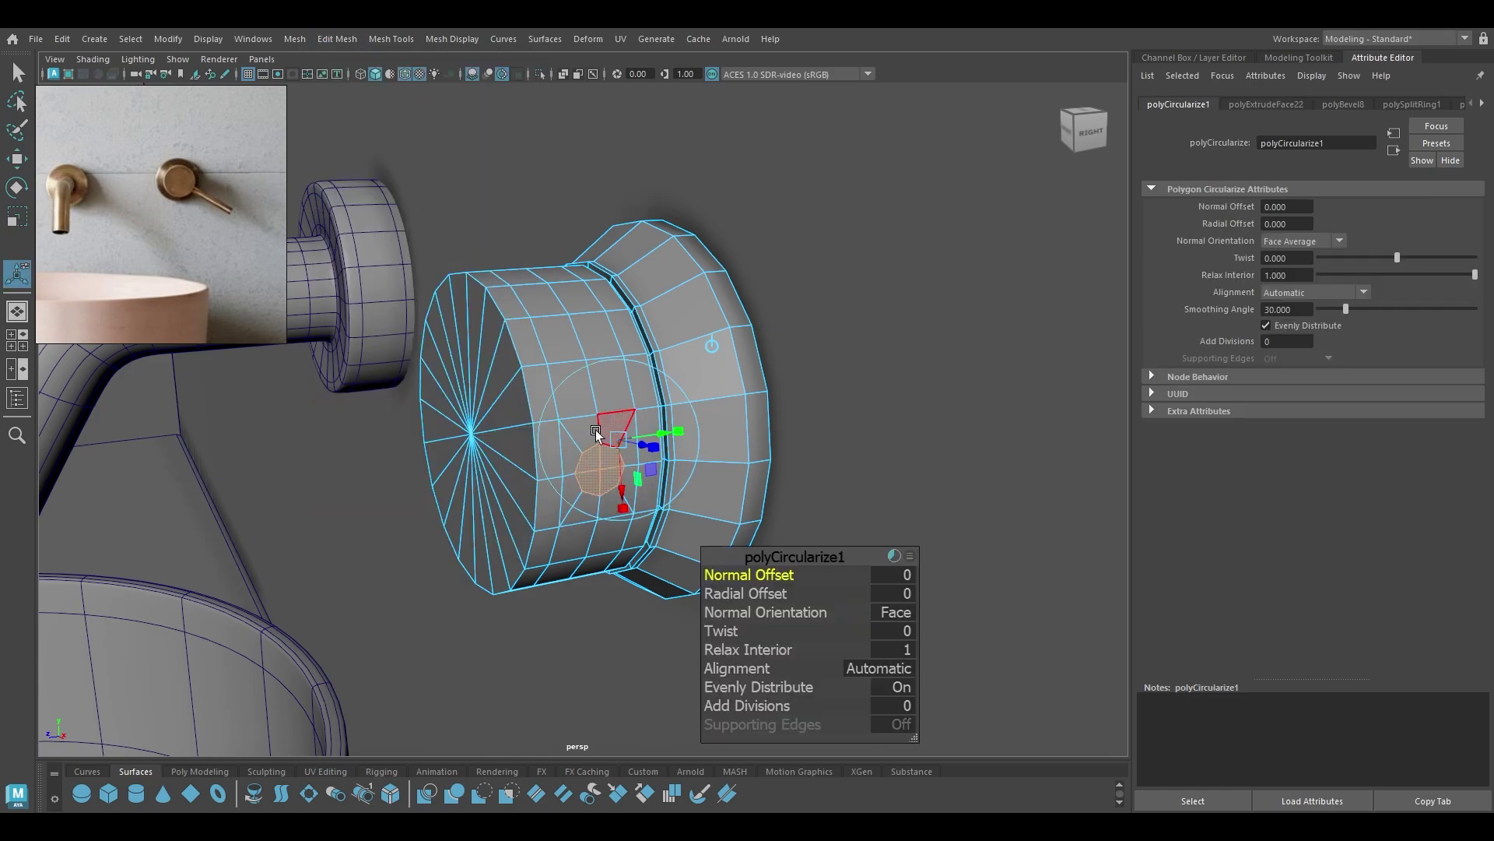
alt+drag(622, 435, 615, 487)
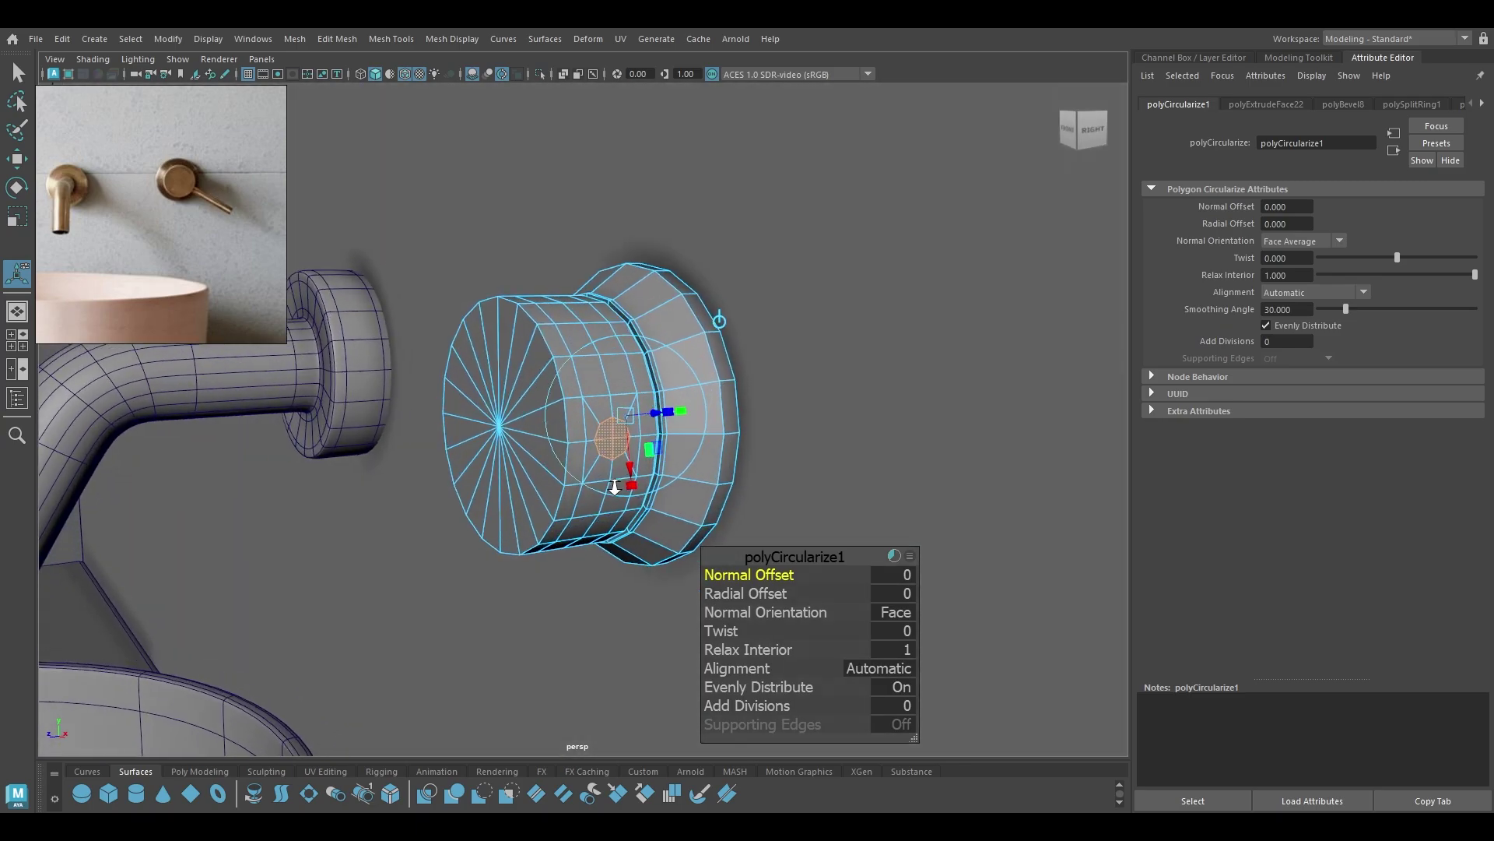
key(w)
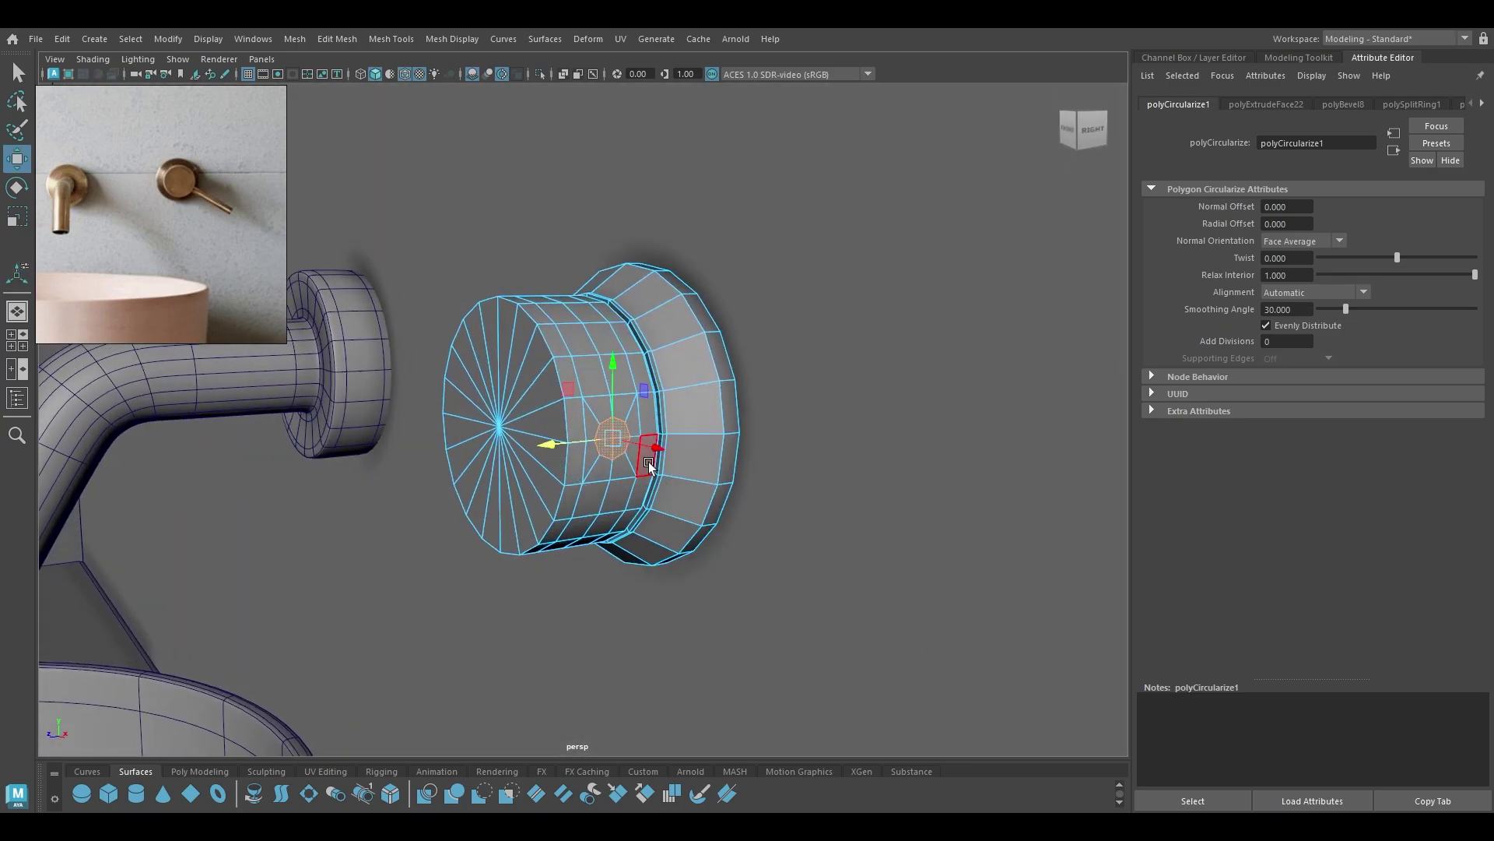
Extrude the circular faces outward with a thickness of 0.67 to form the handle's lever.
key(ctrl+e)
alt+drag(667, 527, 772, 347)
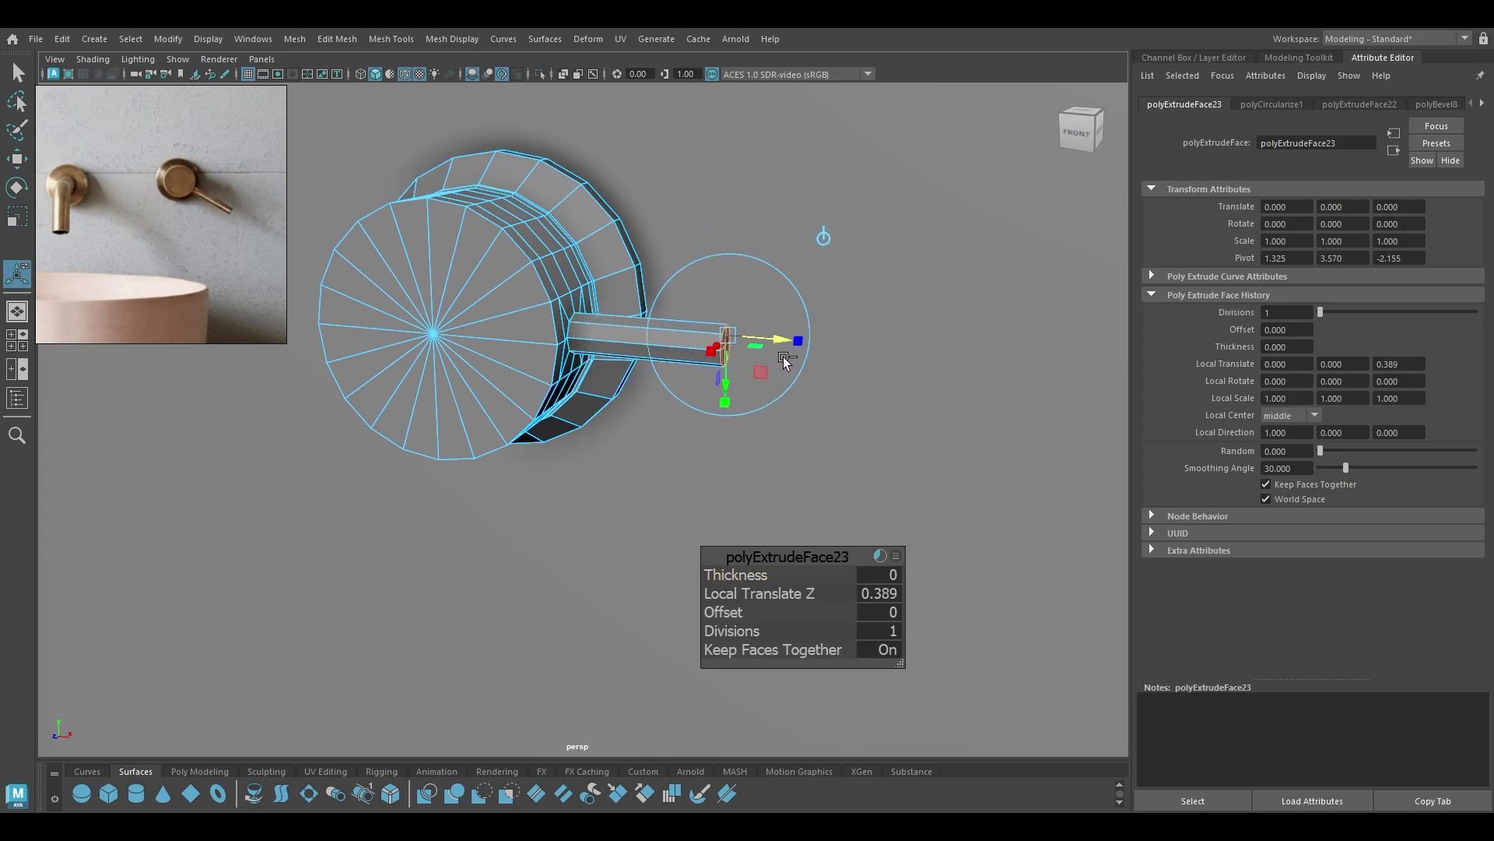
key(ctrl+z)
drag(741, 573, 791, 574)
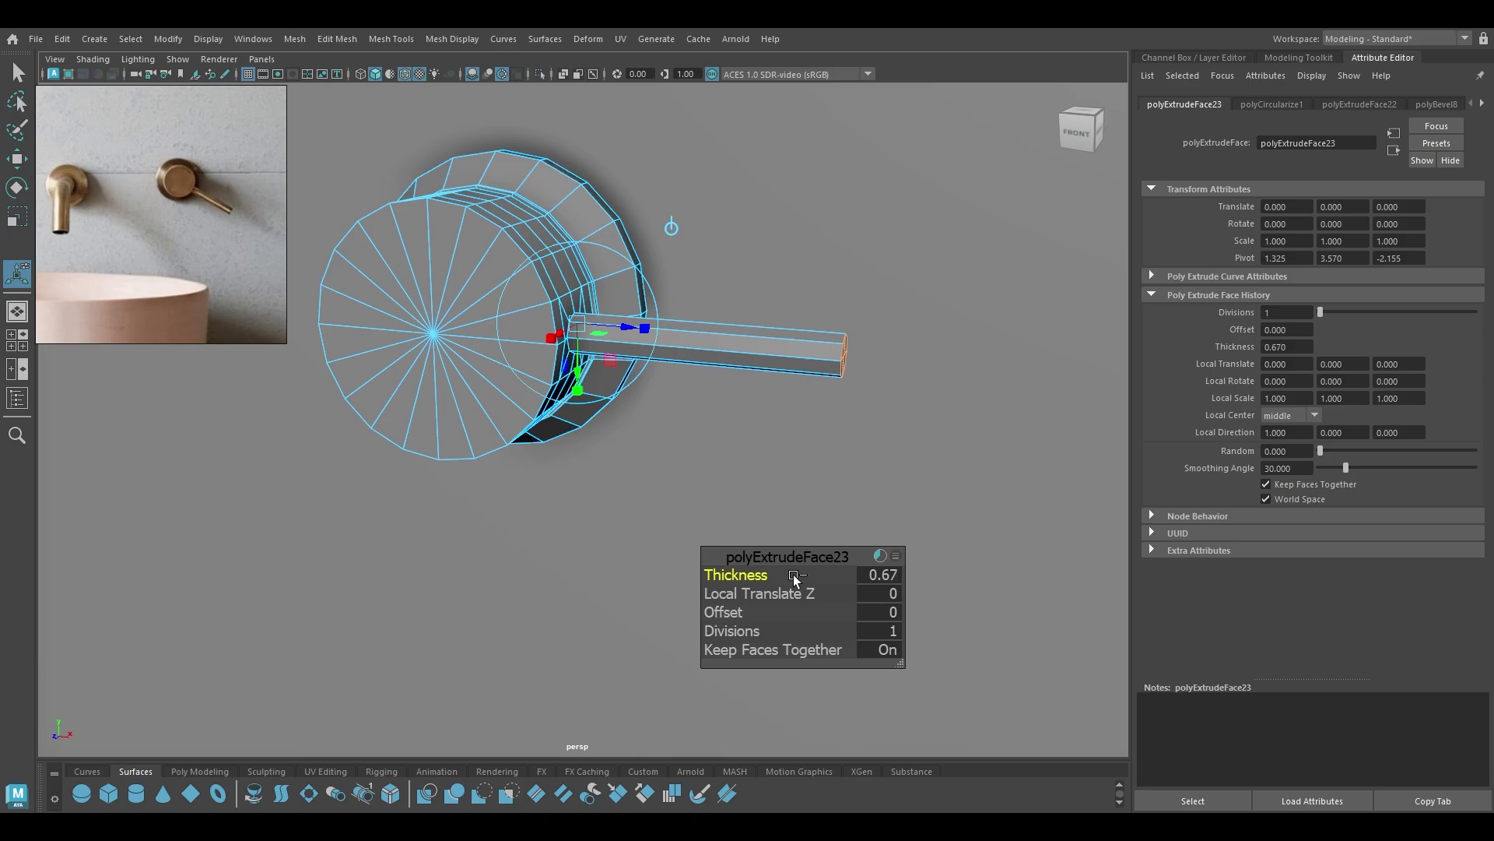
key(w)
scroll(572, 298, down, 3)
alt+drag(571, 298, 528, 300)
right_drag(528, 302, 622, 270)
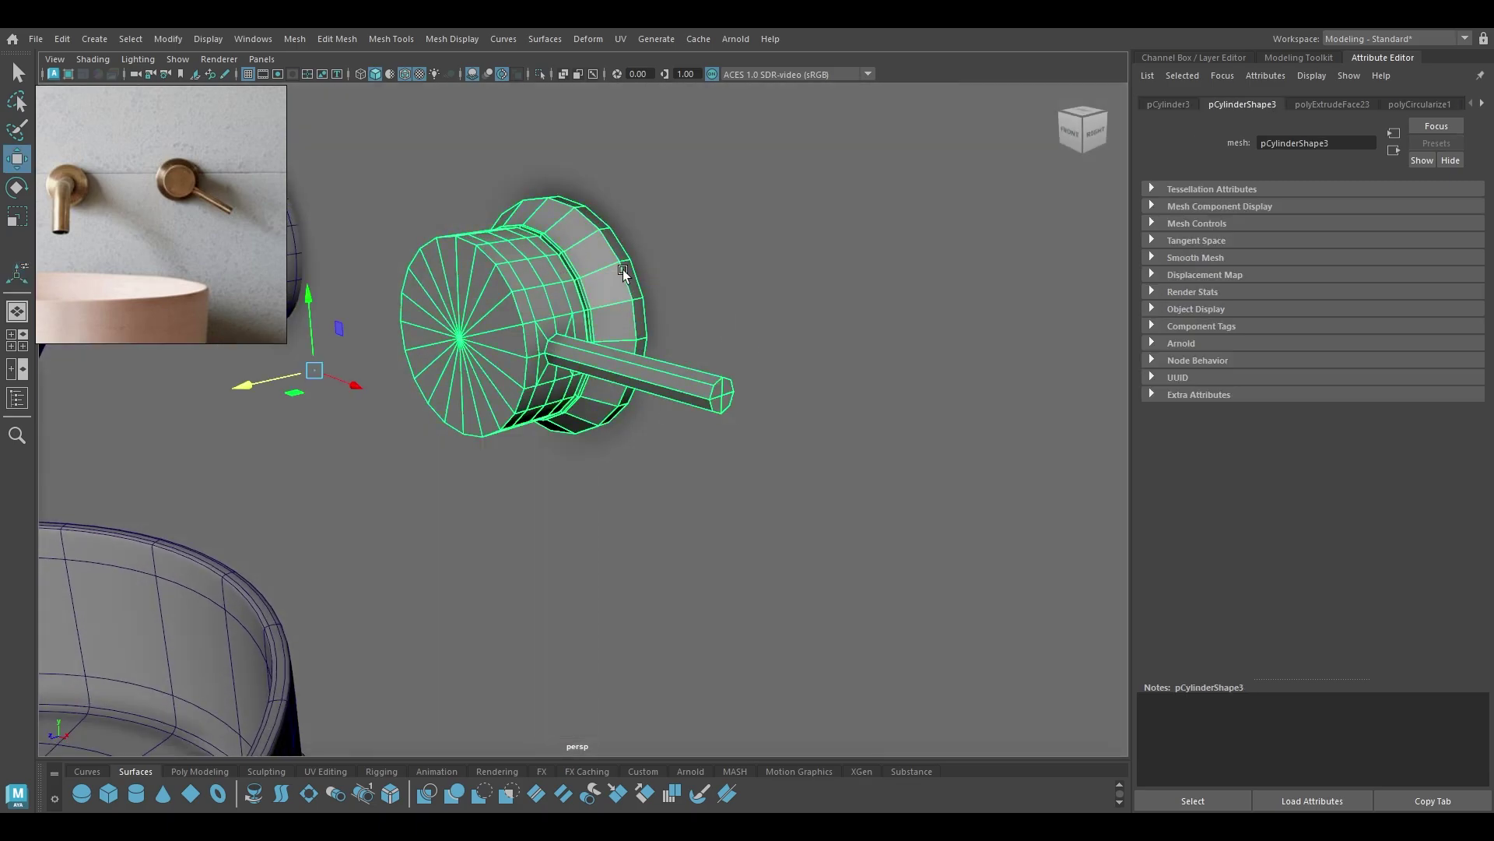
Hide all other objects and bevel the mounting plate's outer rim edges with fraction 0.24 and 2 segments.
key(alt+h)
scroll(594, 510, up, 4)
alt+drag(600, 356, 628, 416)
key(F10)
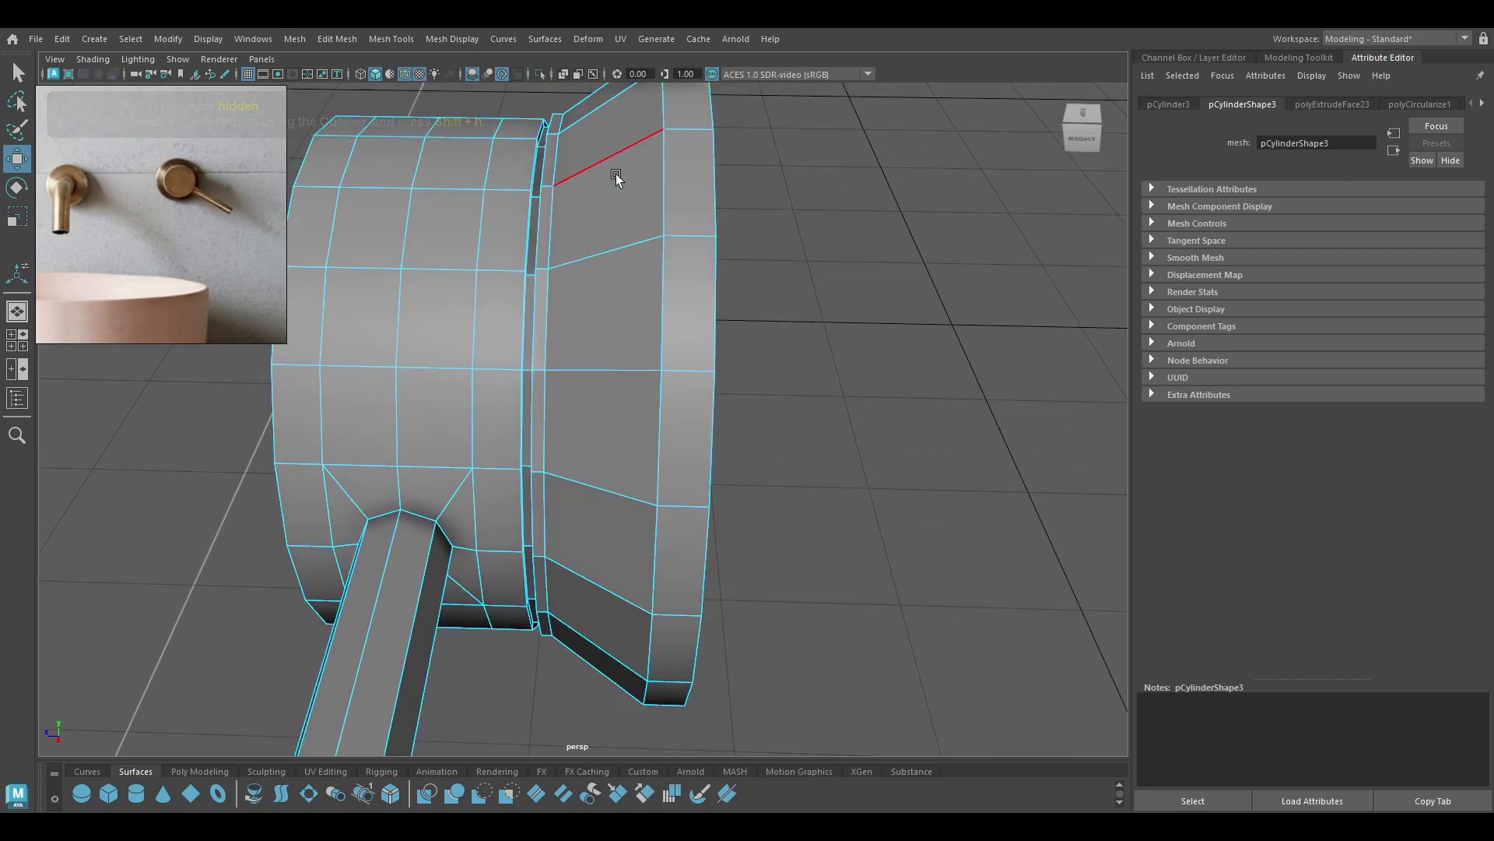
double_click(615, 175)
alt+drag(707, 310, 720, 595)
key(ctrl+b)
key(w)
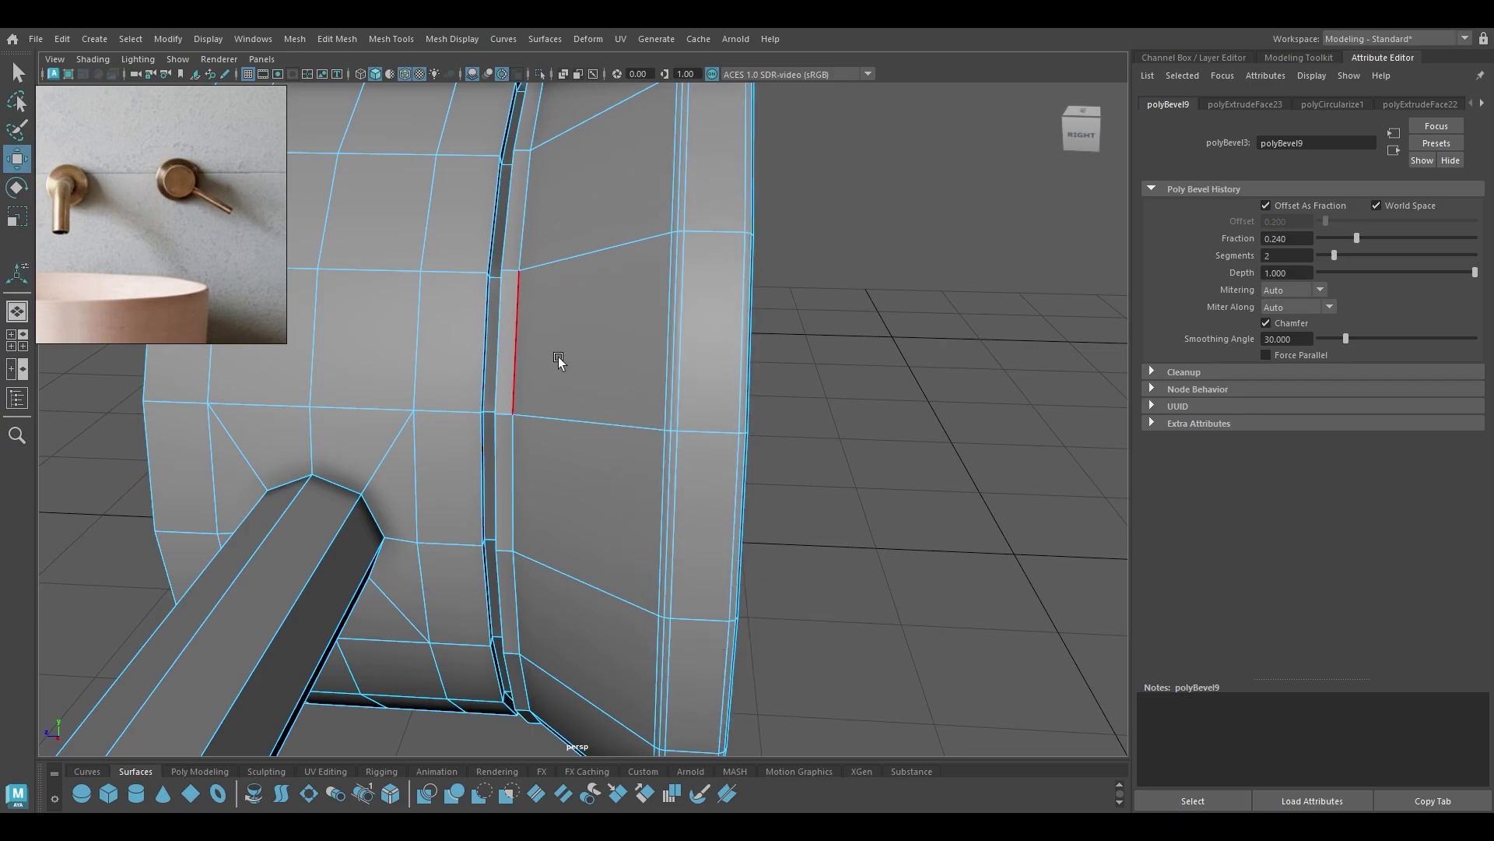
Select the edge loops bordering the narrow groove between collar and body and bevel them with fraction 0.28 and 2 segments.
alt+drag(557, 358, 483, 330)
click(483, 330)
scroll(544, 343, up, 5)
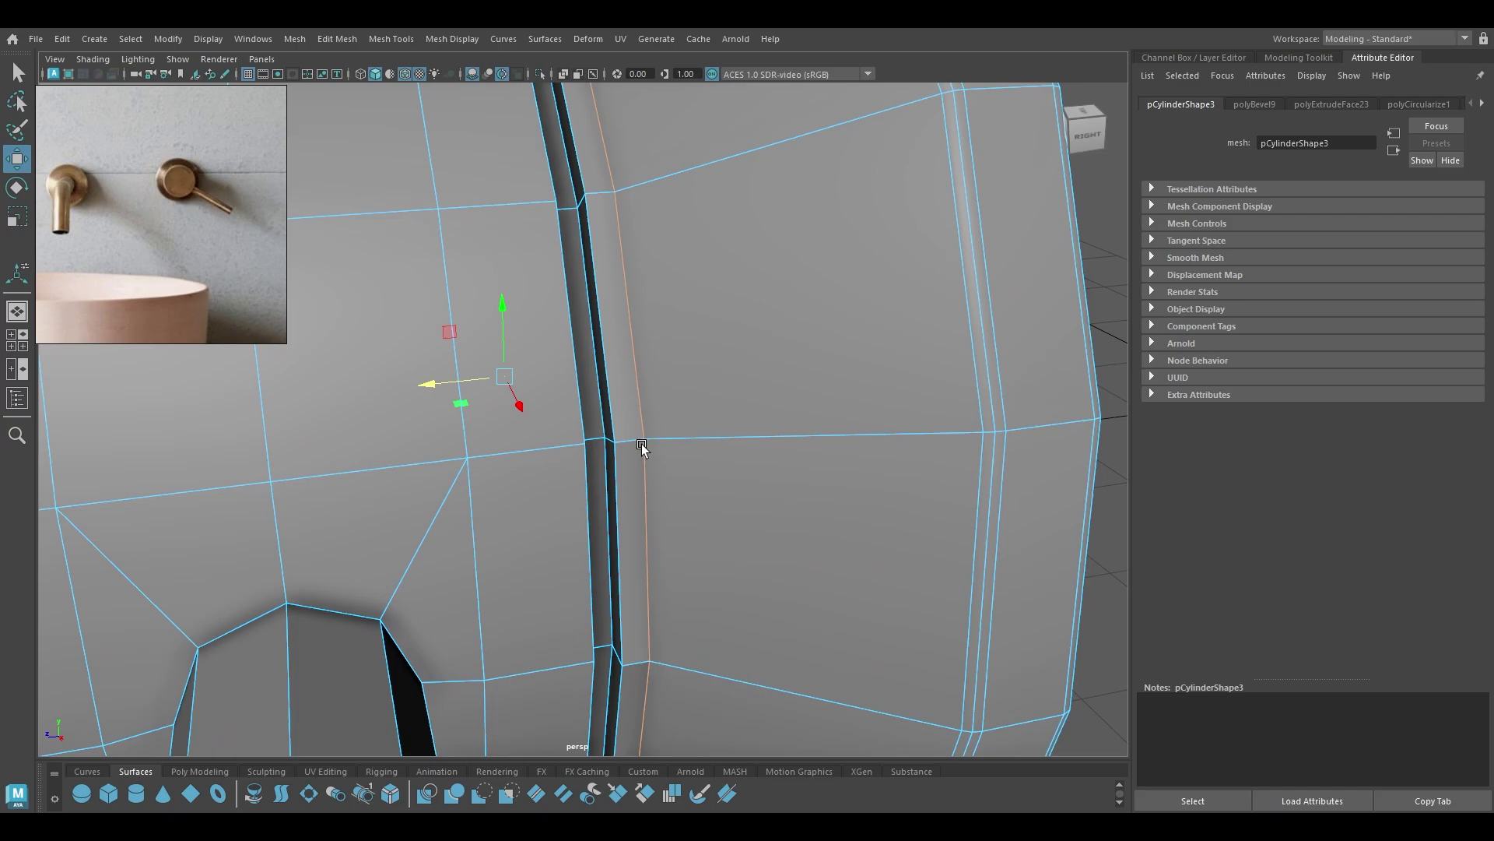
alt+drag(602, 405, 363, 430)
alt+right_drag(373, 437, 417, 560)
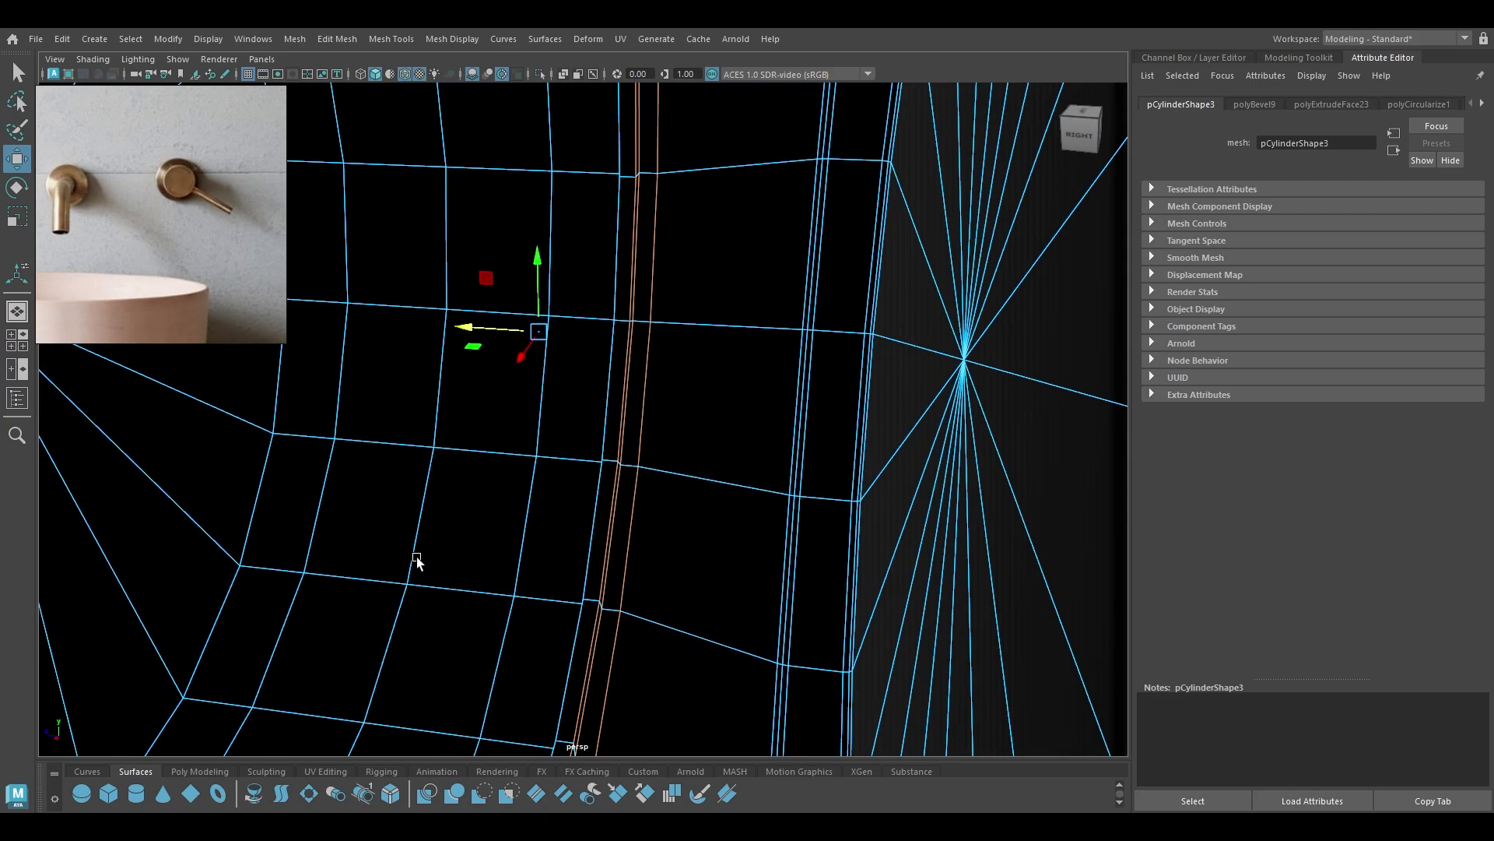
alt+middle_drag(417, 561, 537, 564)
alt+right_drag(537, 564, 505, 515)
alt+drag(505, 518, 524, 497)
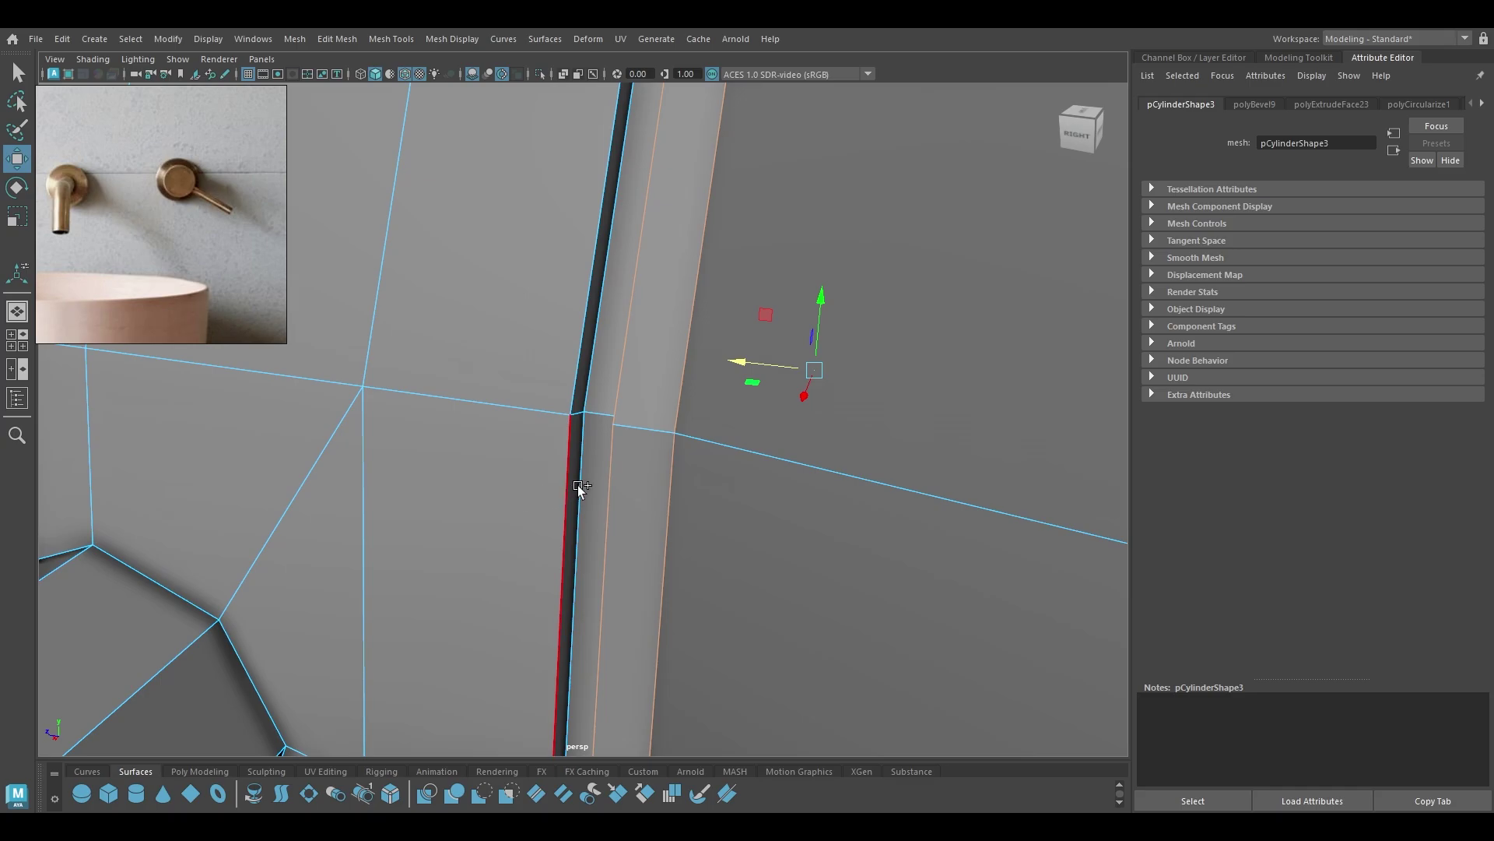
shift+double_click(549, 483)
alt+right_drag(549, 483, 539, 439)
alt+drag(539, 439, 563, 442)
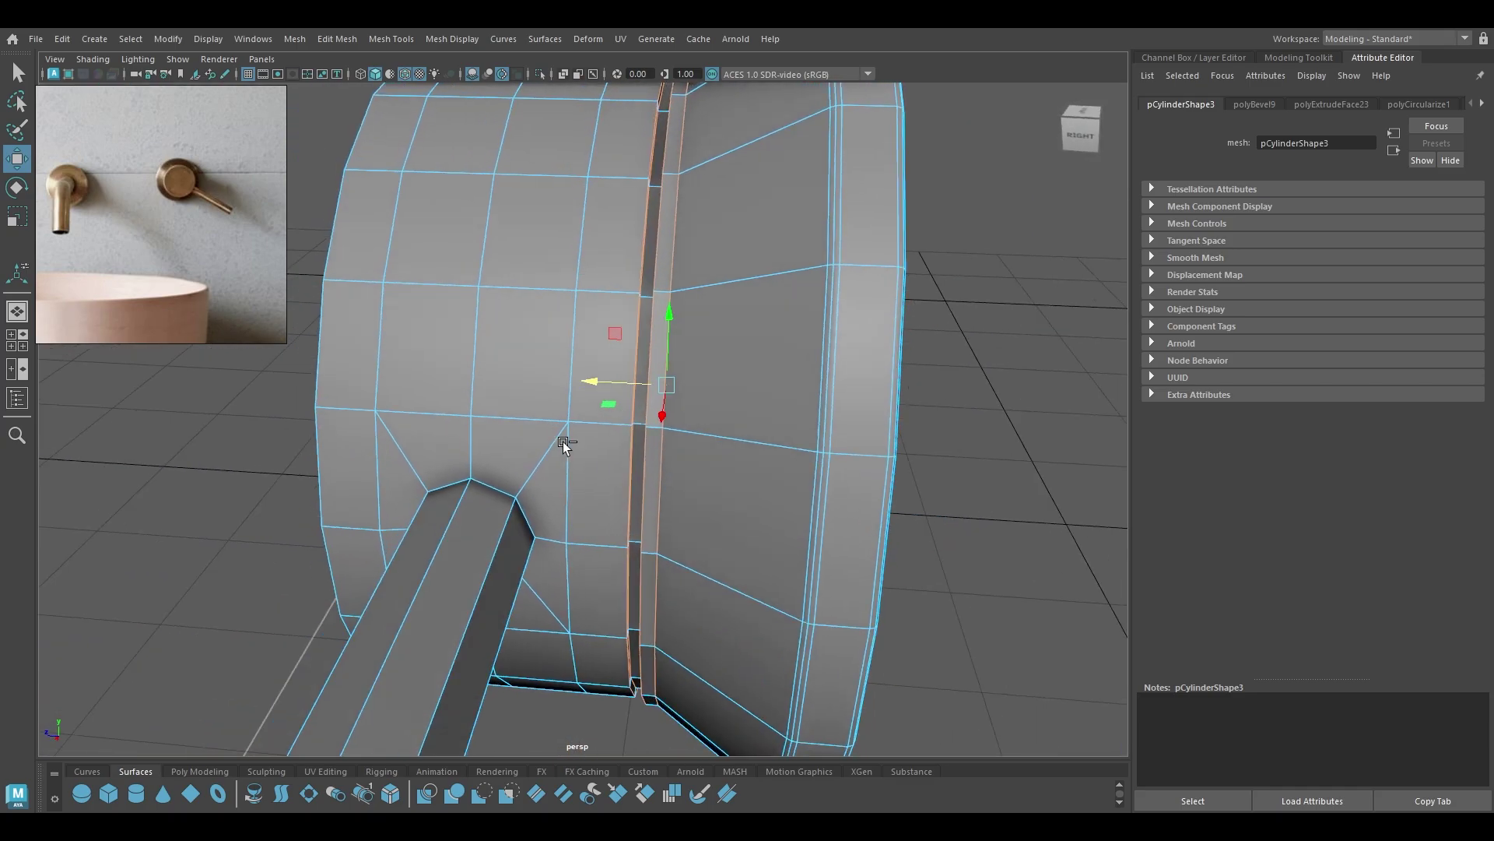
key(ctrl+b)
drag(739, 594, 714, 576)
scroll(667, 516, up, 8)
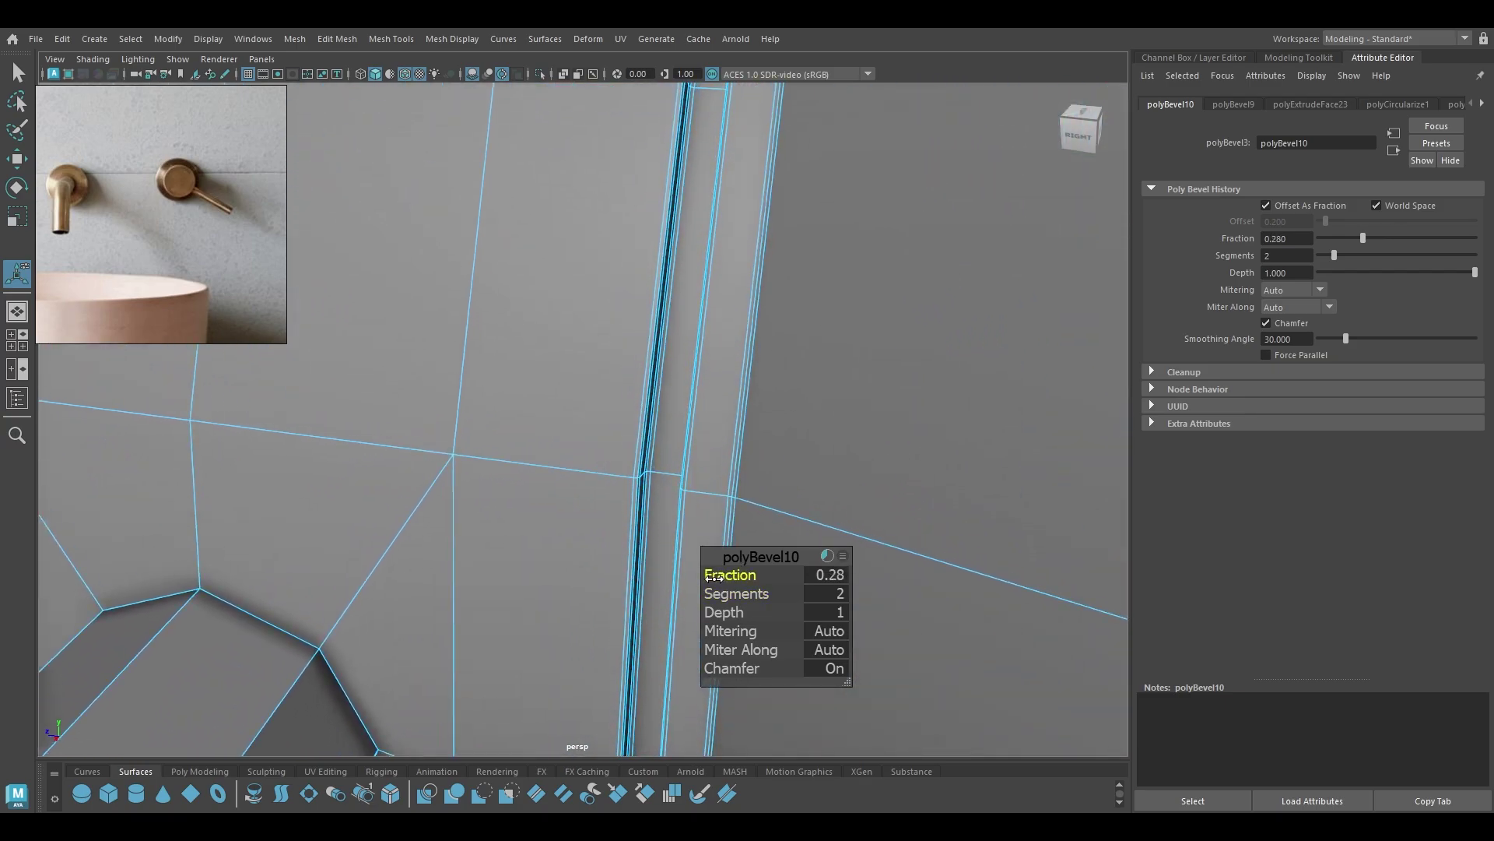
key(w)
Bevel the edge loop where the lever meets the handle body with fraction 0.35 and 2 segments.
scroll(577, 528, down, 8)
alt+drag(577, 506, 611, 443)
double_click(585, 453)
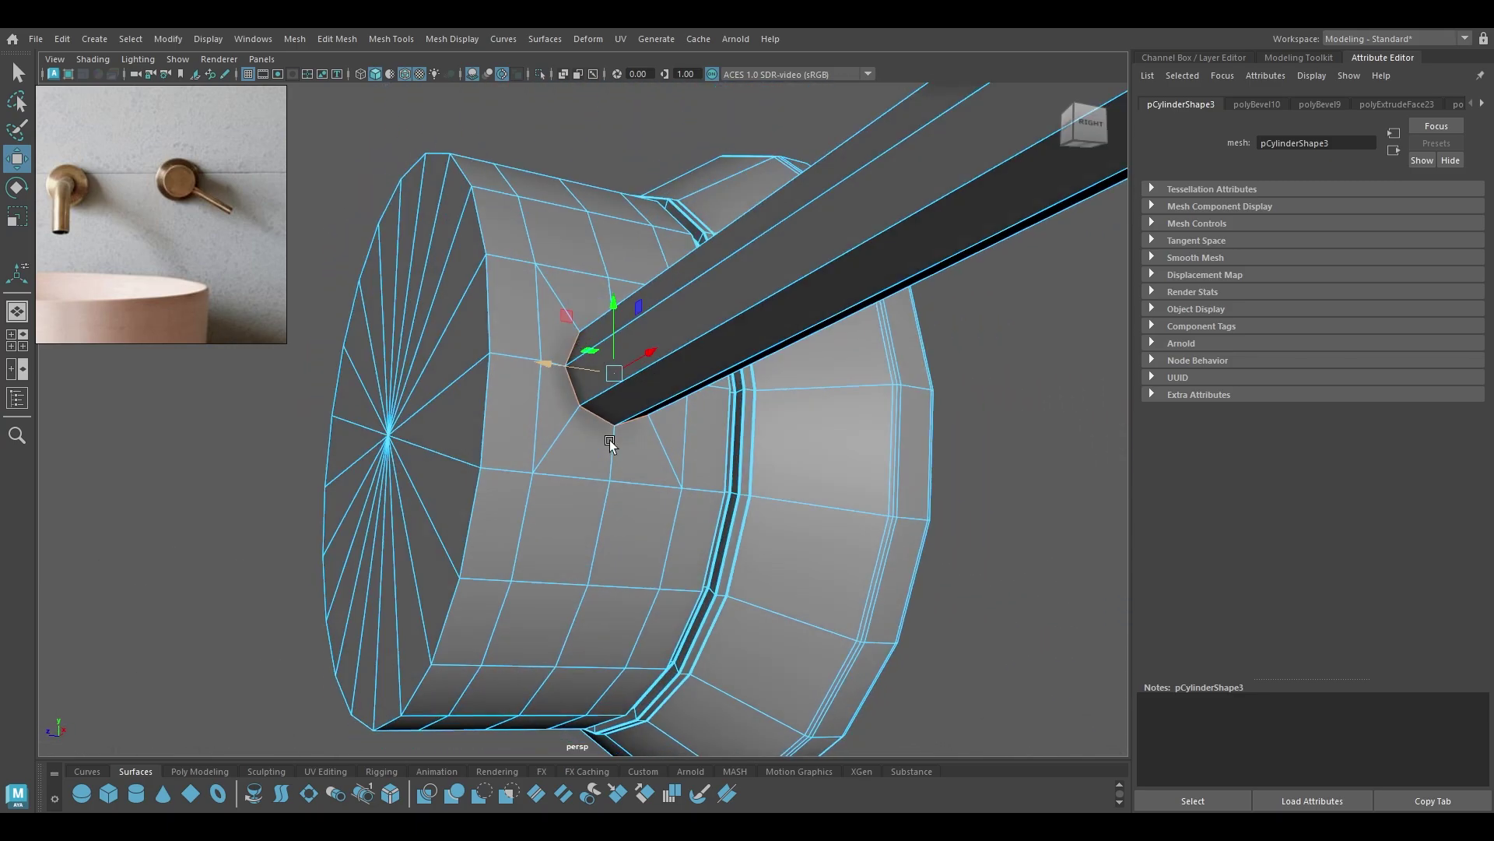
key(ctrl+b)
drag(744, 575, 794, 603)
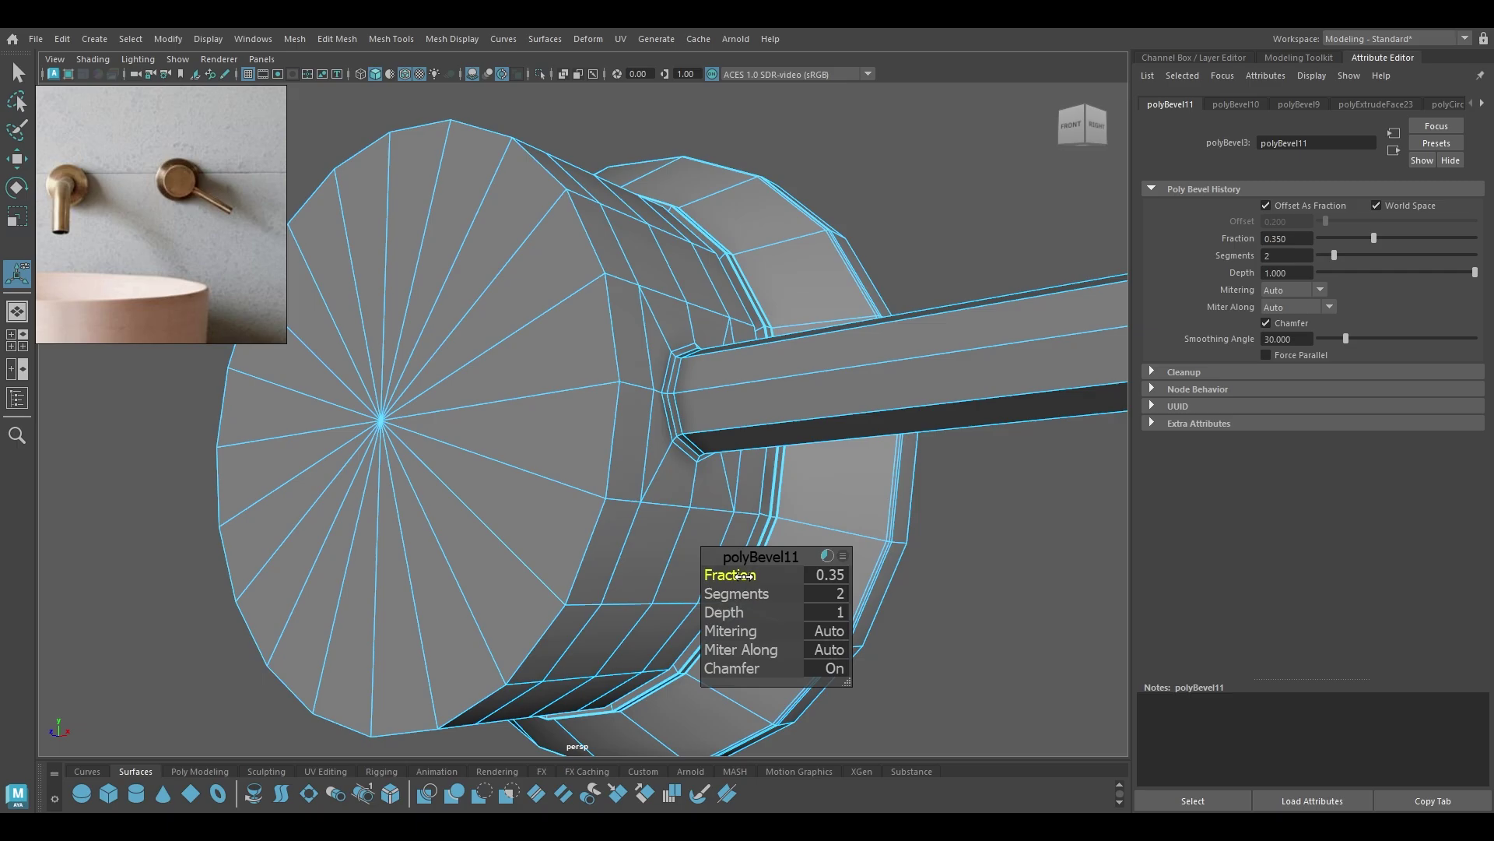
key(w)
Bevel the edge loop around the handle body's front cap with fraction 0.18 and 2 segments.
click(613, 427)
alt+drag(613, 427, 563, 457)
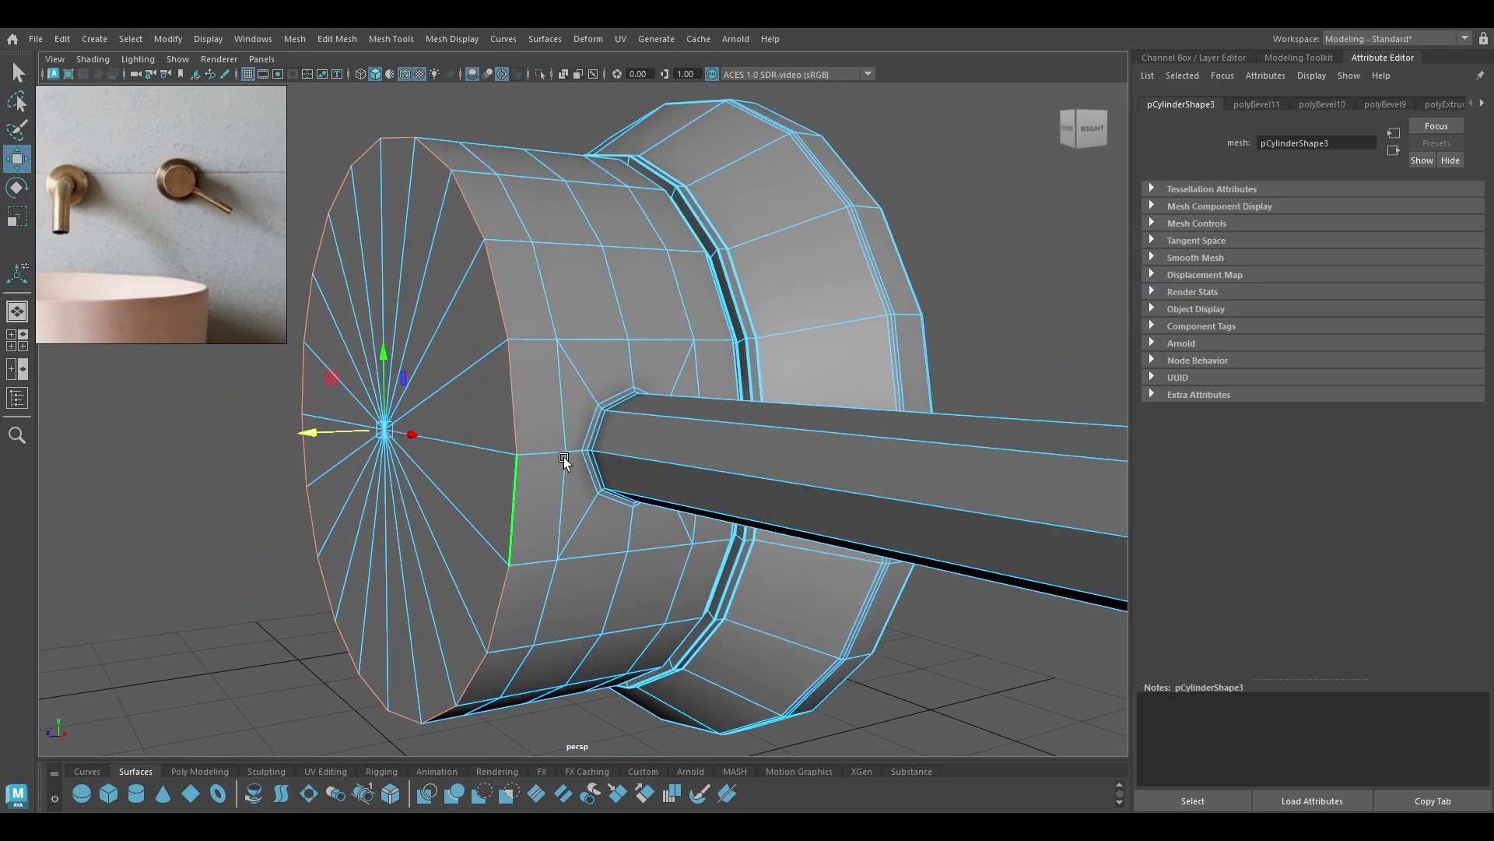
key(ctrl+b)
drag(733, 577, 759, 595)
key(w)
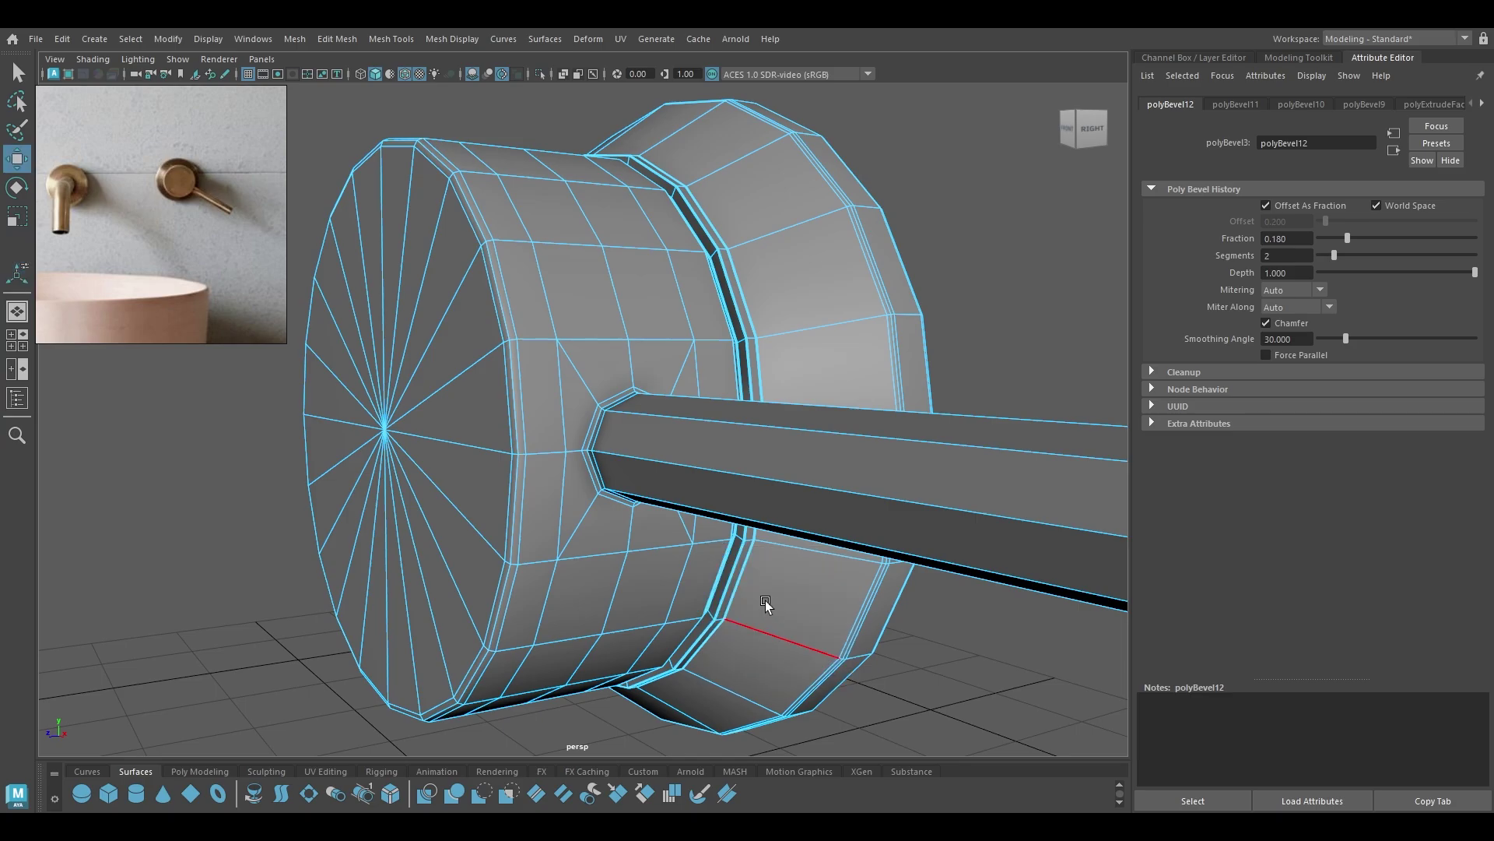
Bevel the edge loop around the lever's free end with fraction 0.11 and 2 segments.
alt+right_drag(764, 600, 584, 372)
alt+drag(584, 372, 978, 459)
drag(982, 343, 1076, 545)
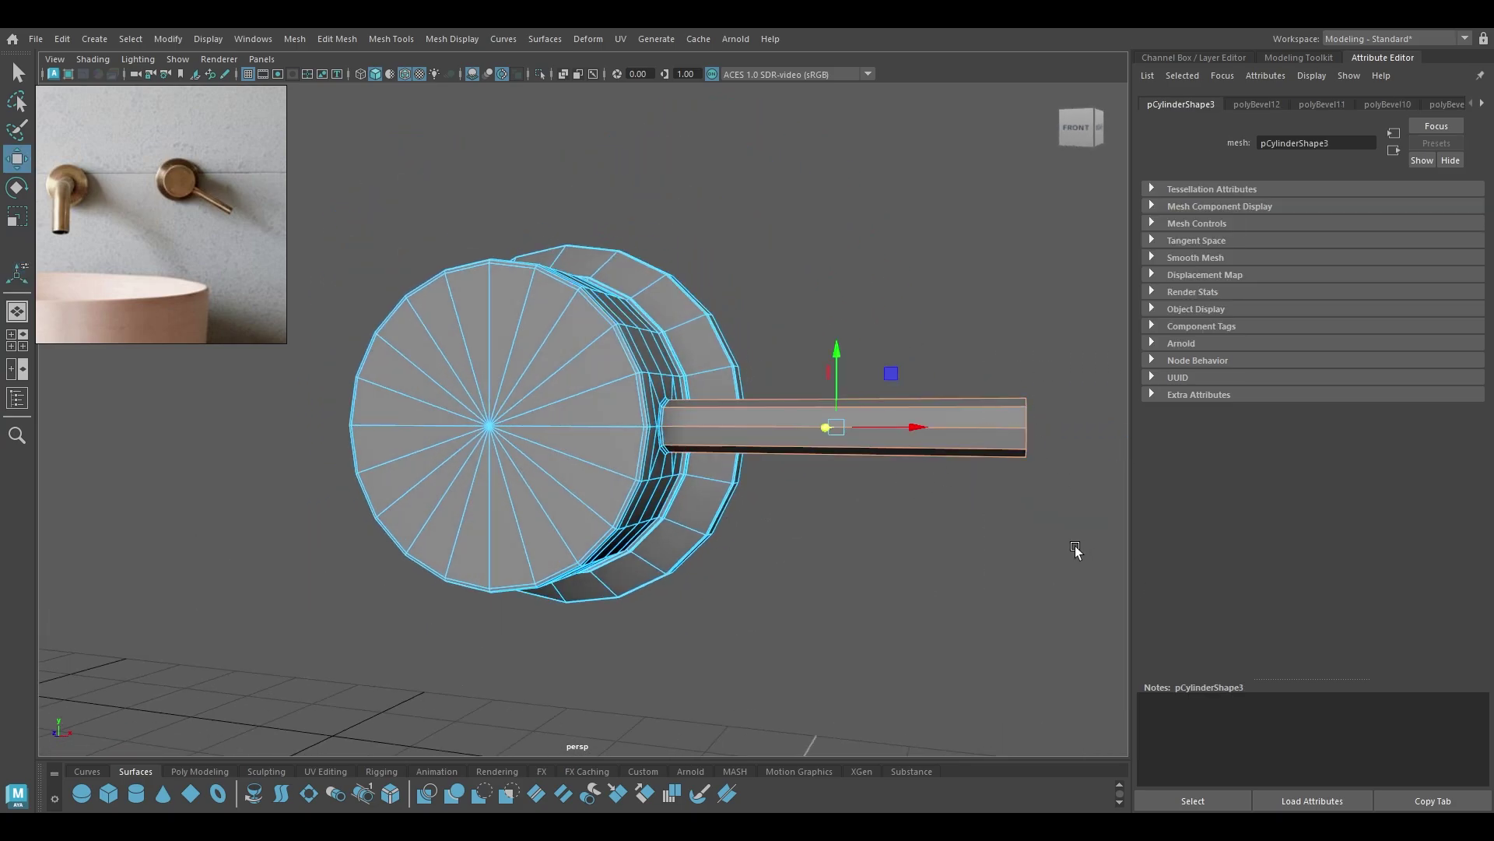
alt+drag(993, 423, 772, 504)
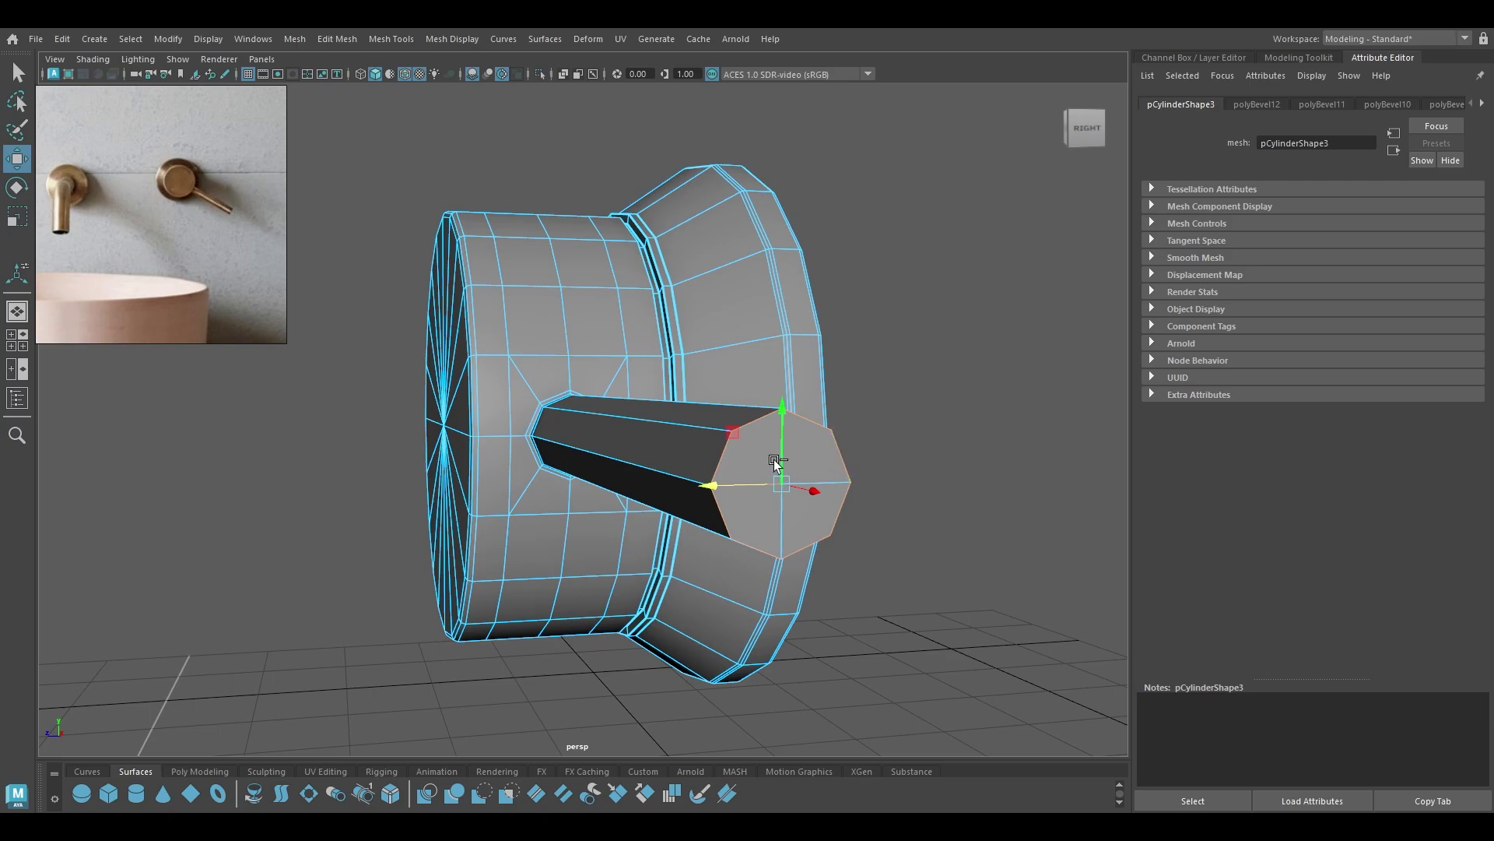
alt+drag(751, 498, 794, 502)
key(ctrl+b)
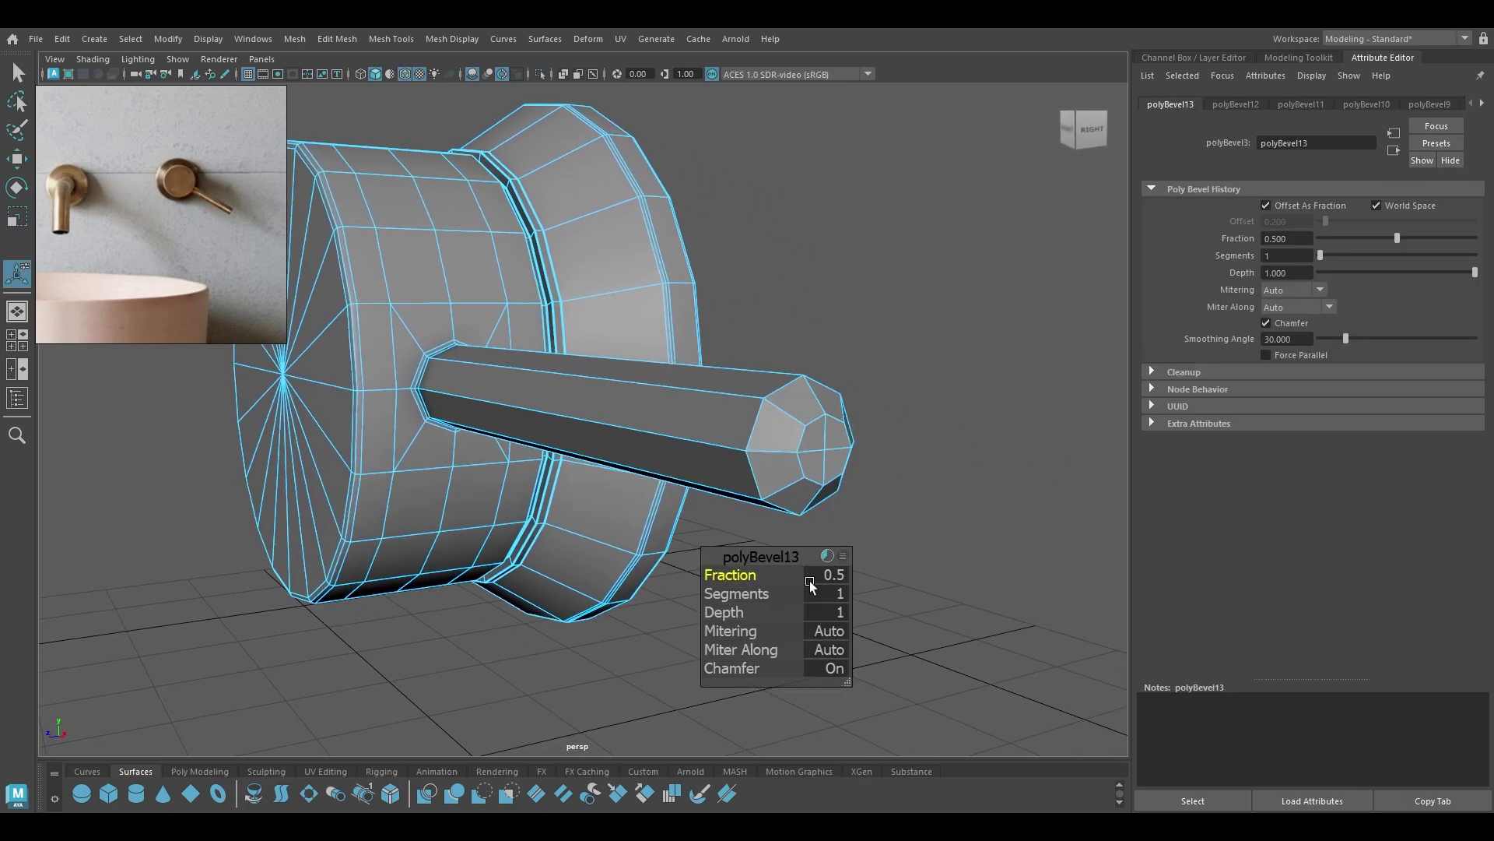
drag(737, 578, 779, 594)
key(w)
Rotate the whole handle in the front view so its lever slopes diagonally downward, as in the reference photo.
right_drag(674, 403, 759, 343)
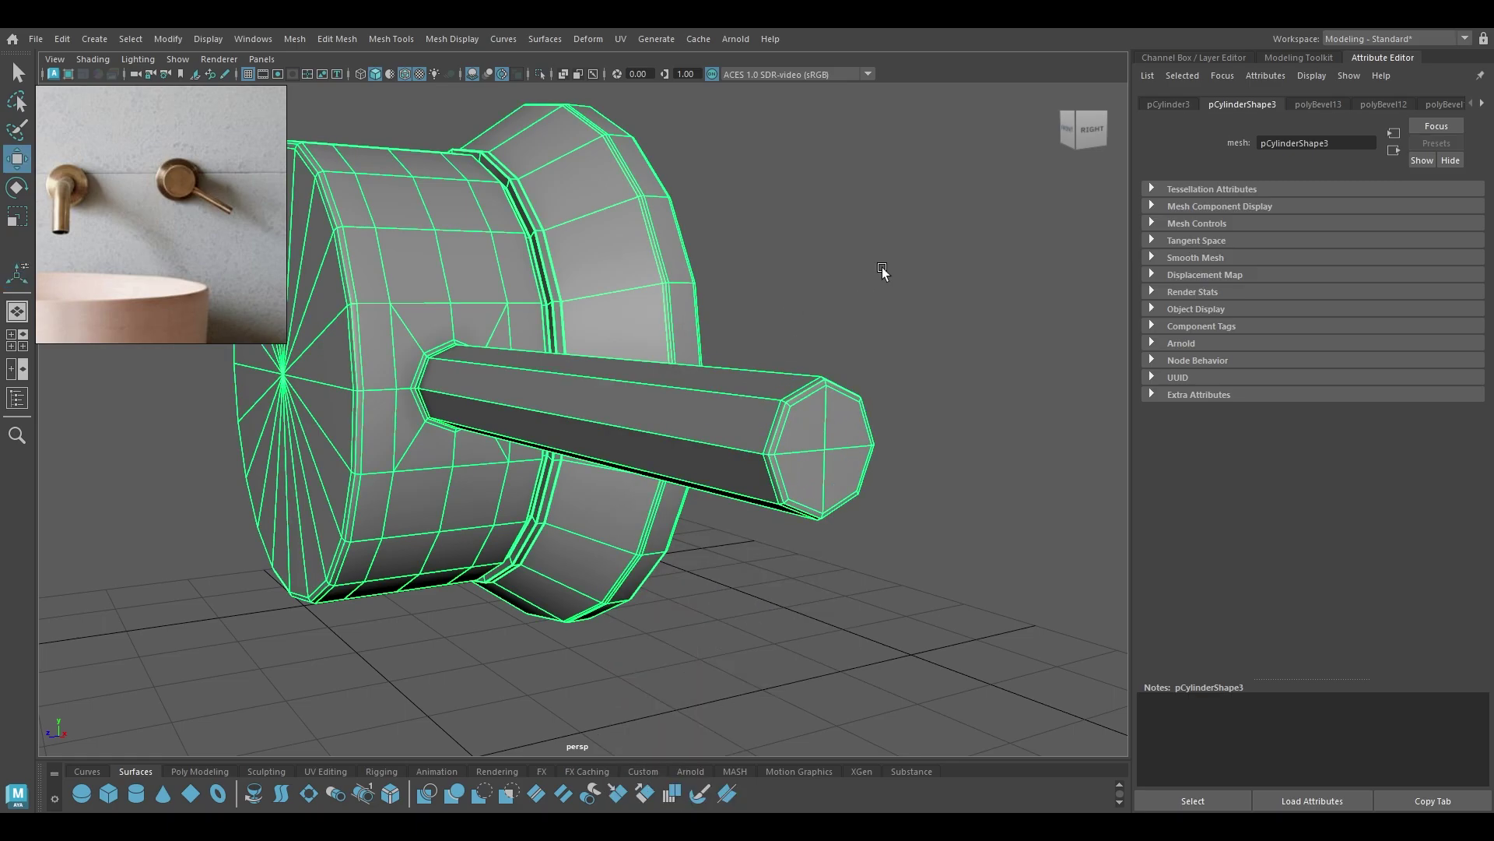
key(space)
drag(879, 276, 852, 425)
scroll(841, 459, up, 4)
key(e)
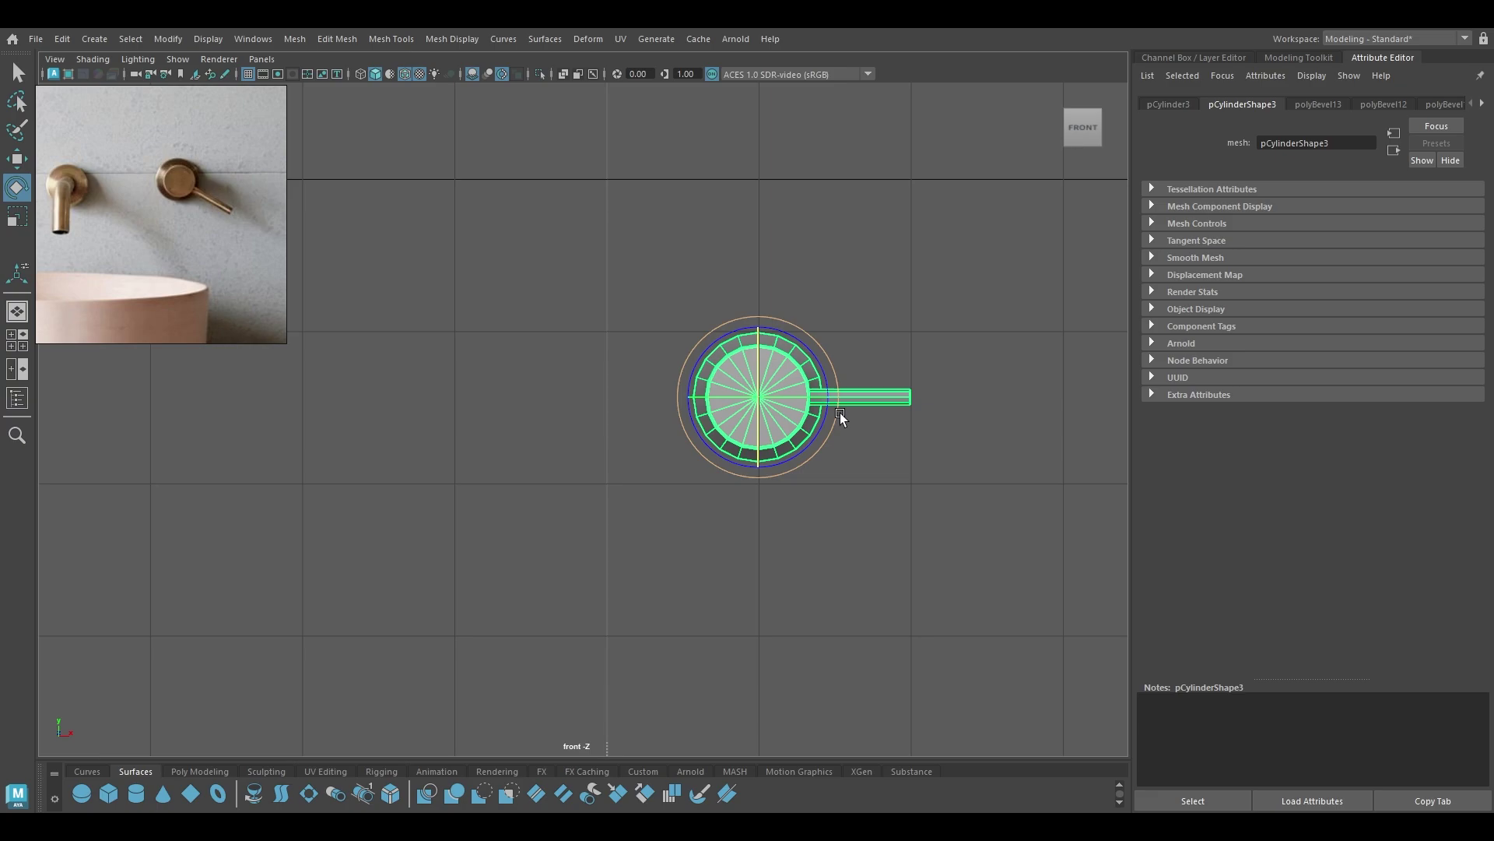
drag(823, 439, 810, 465)
key(w)
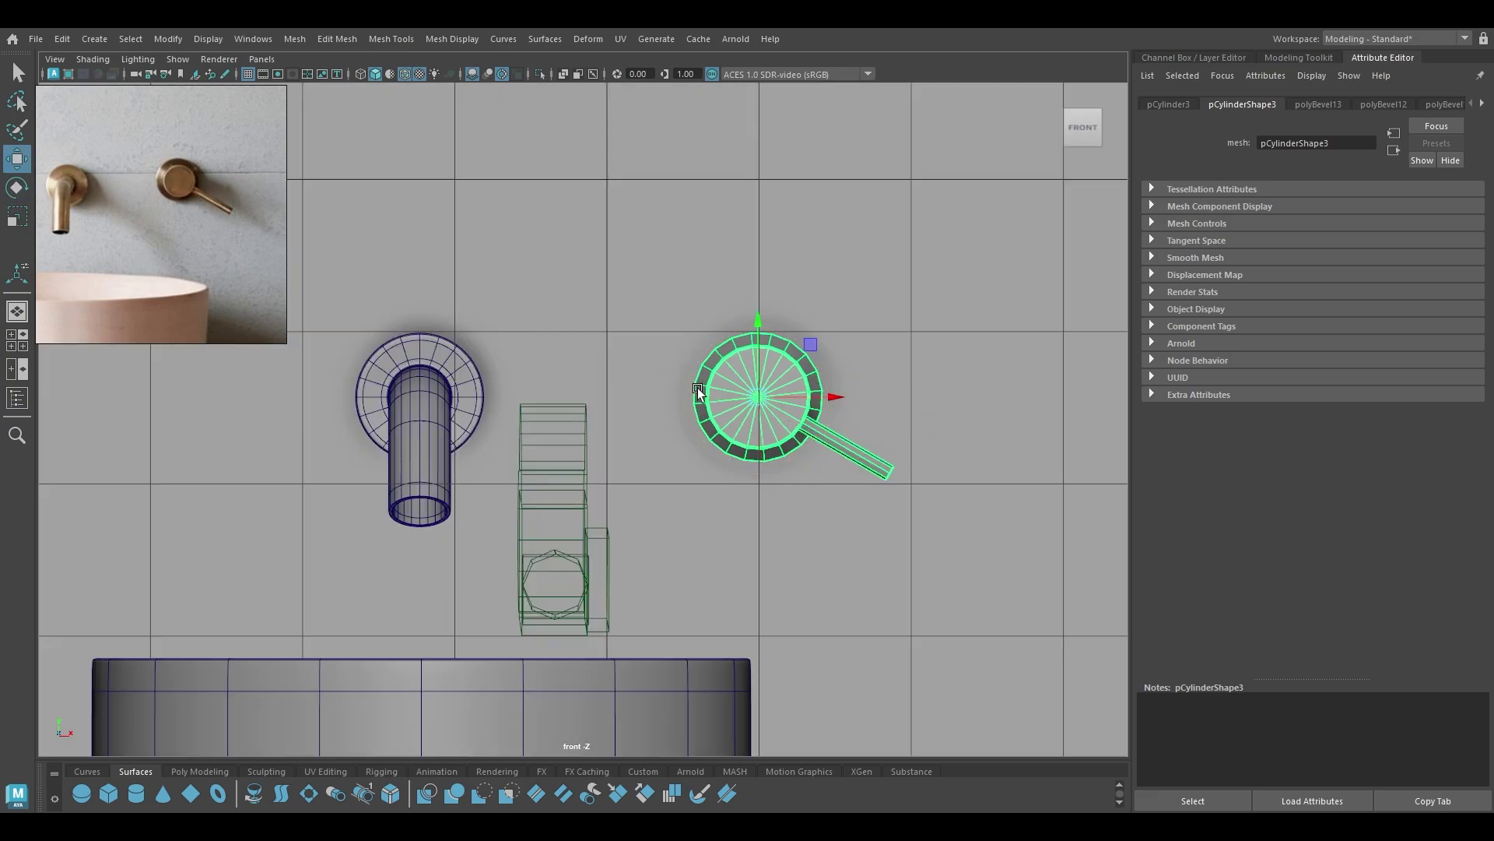
Lengthen the lever by moving its end vertices outward along the lever's own axis.
right_drag(761, 369, 689, 354)
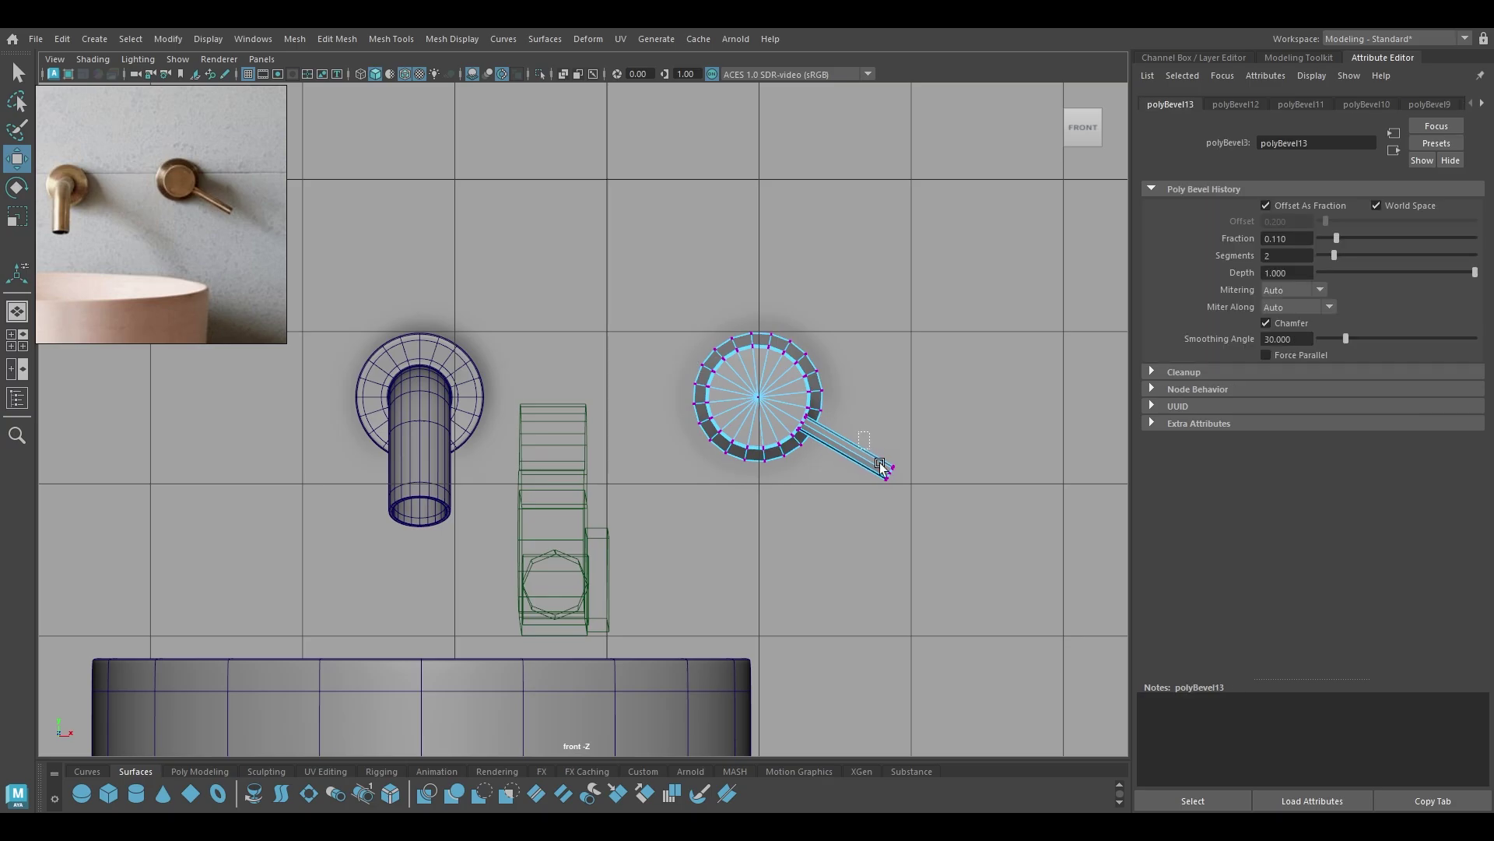
drag(875, 457, 909, 492)
ctrl+shift+right_drag(877, 456, 823, 436)
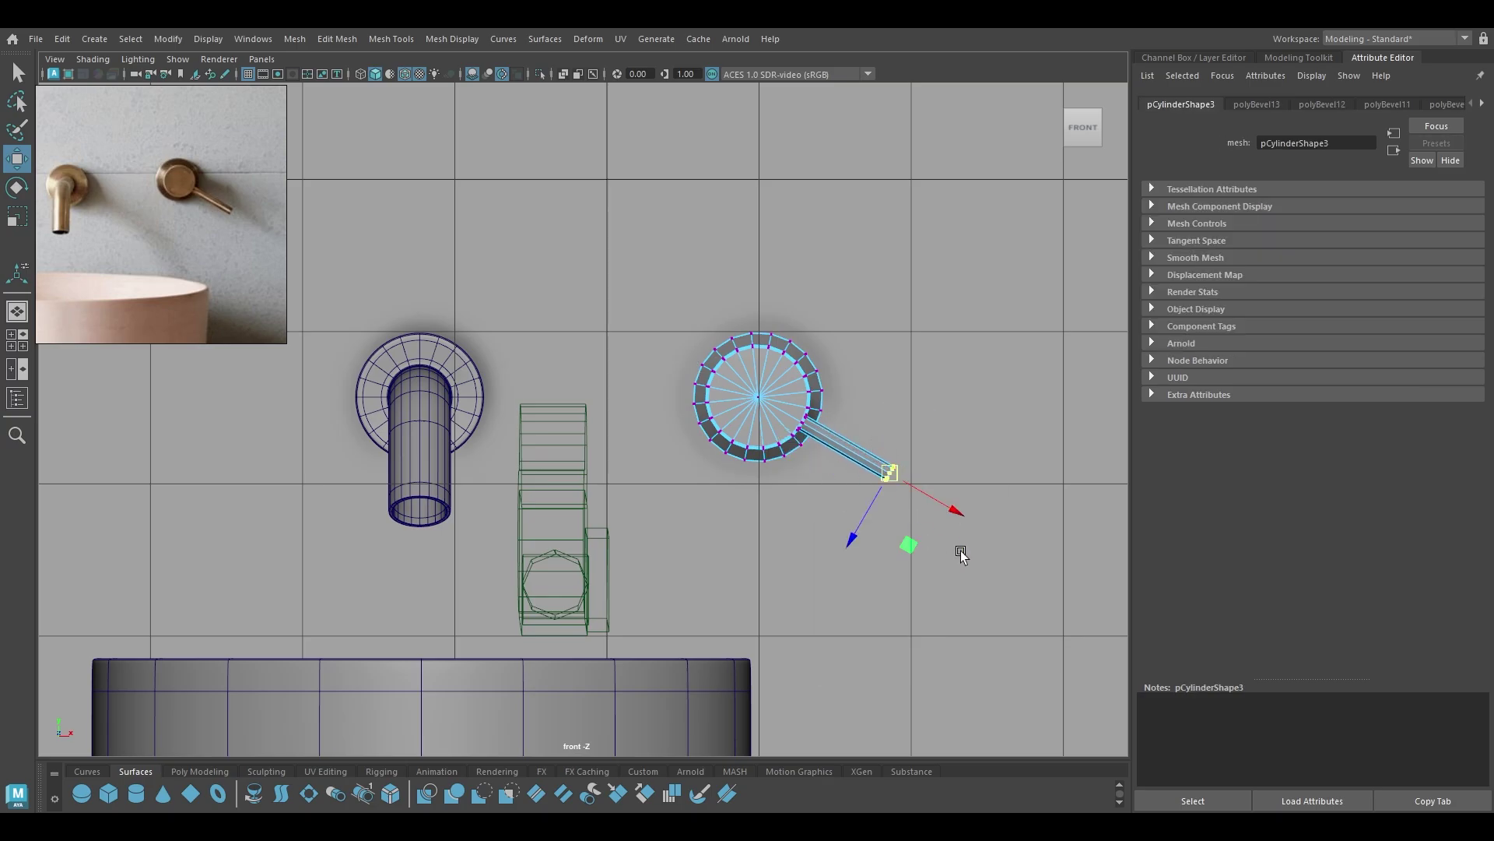
drag(954, 507, 997, 533)
right_drag(751, 405, 718, 390)
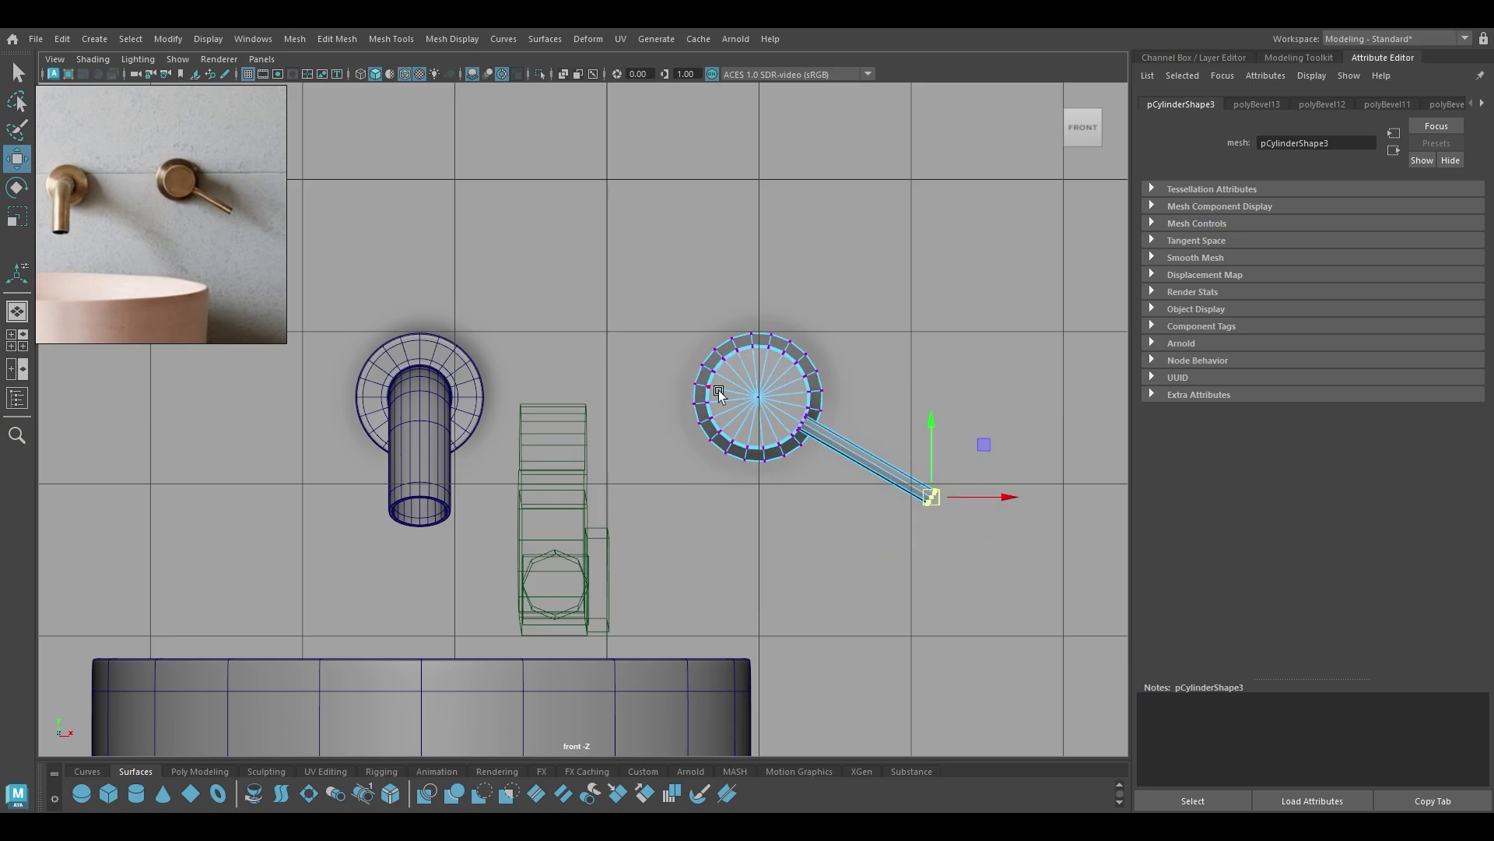
Preview the handle smoothed in the perspective view and turn off the wireframe overlay on shaded objects.
key(space)
key(space)
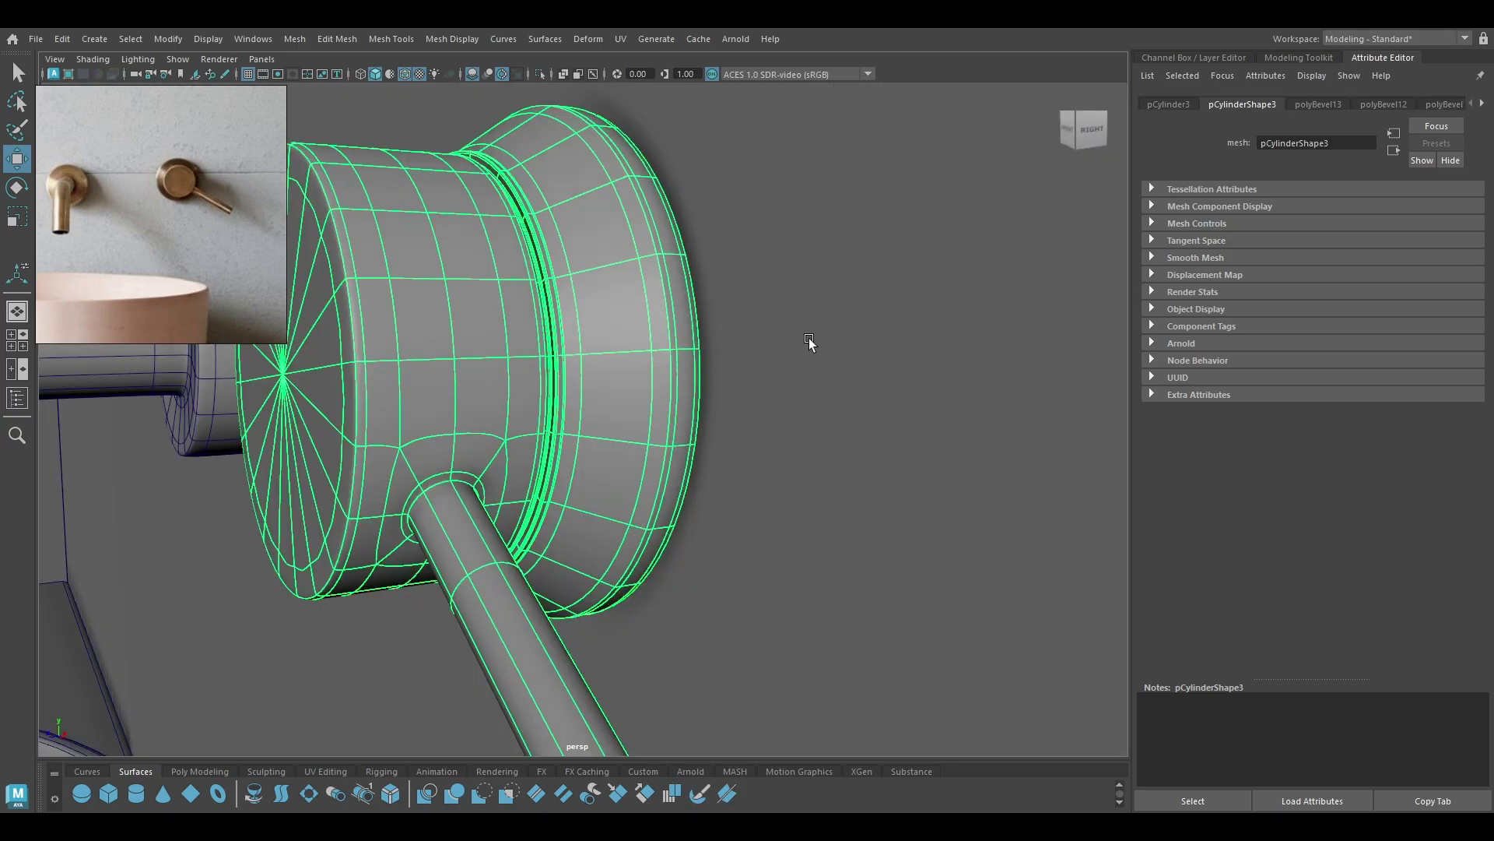
alt+drag(810, 344, 831, 505)
alt+right_drag(831, 505, 498, 94)
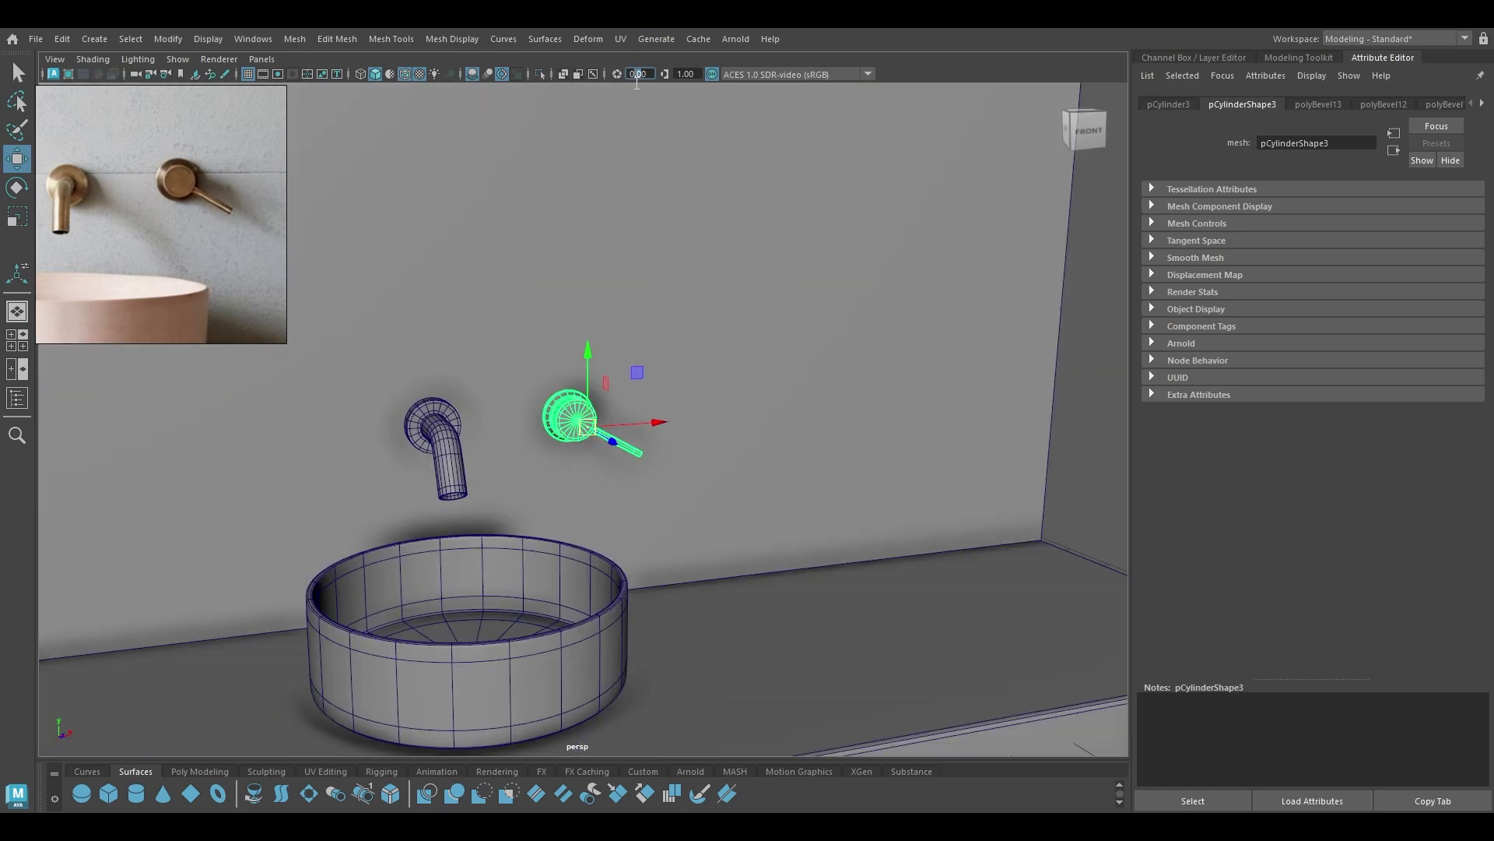
click(1097, 317)
alt+right_drag(1097, 317, 860, 216)
alt+drag(861, 217, 790, 242)
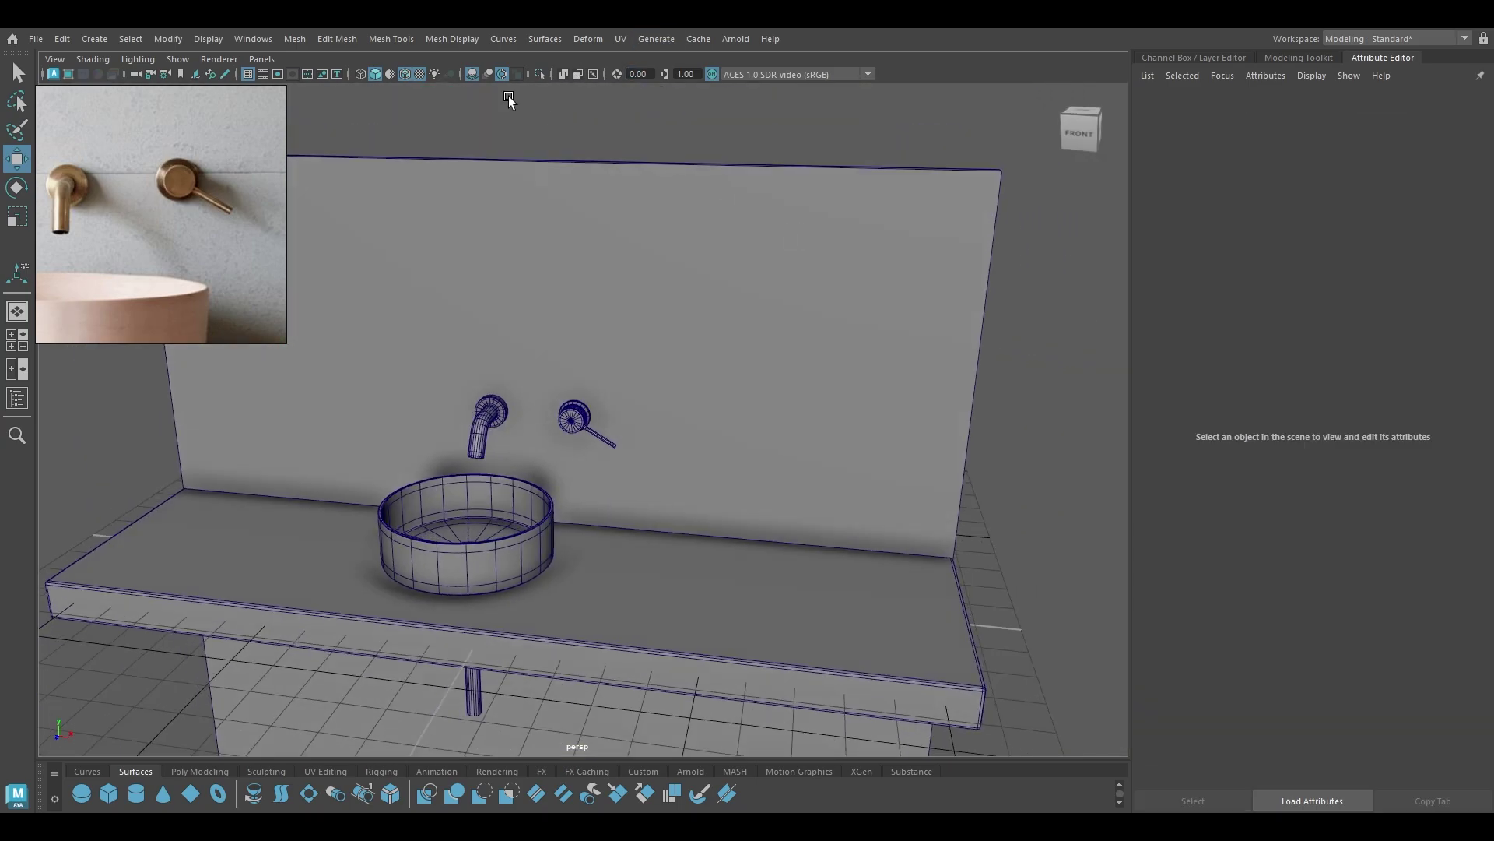
click(405, 74)
mouse_move(540, 282)
alt+mouse_down()
mouse_move(644, 260)
mouse_move(597, 260)
mouse_move(571, 372)
alt+mouse_up()
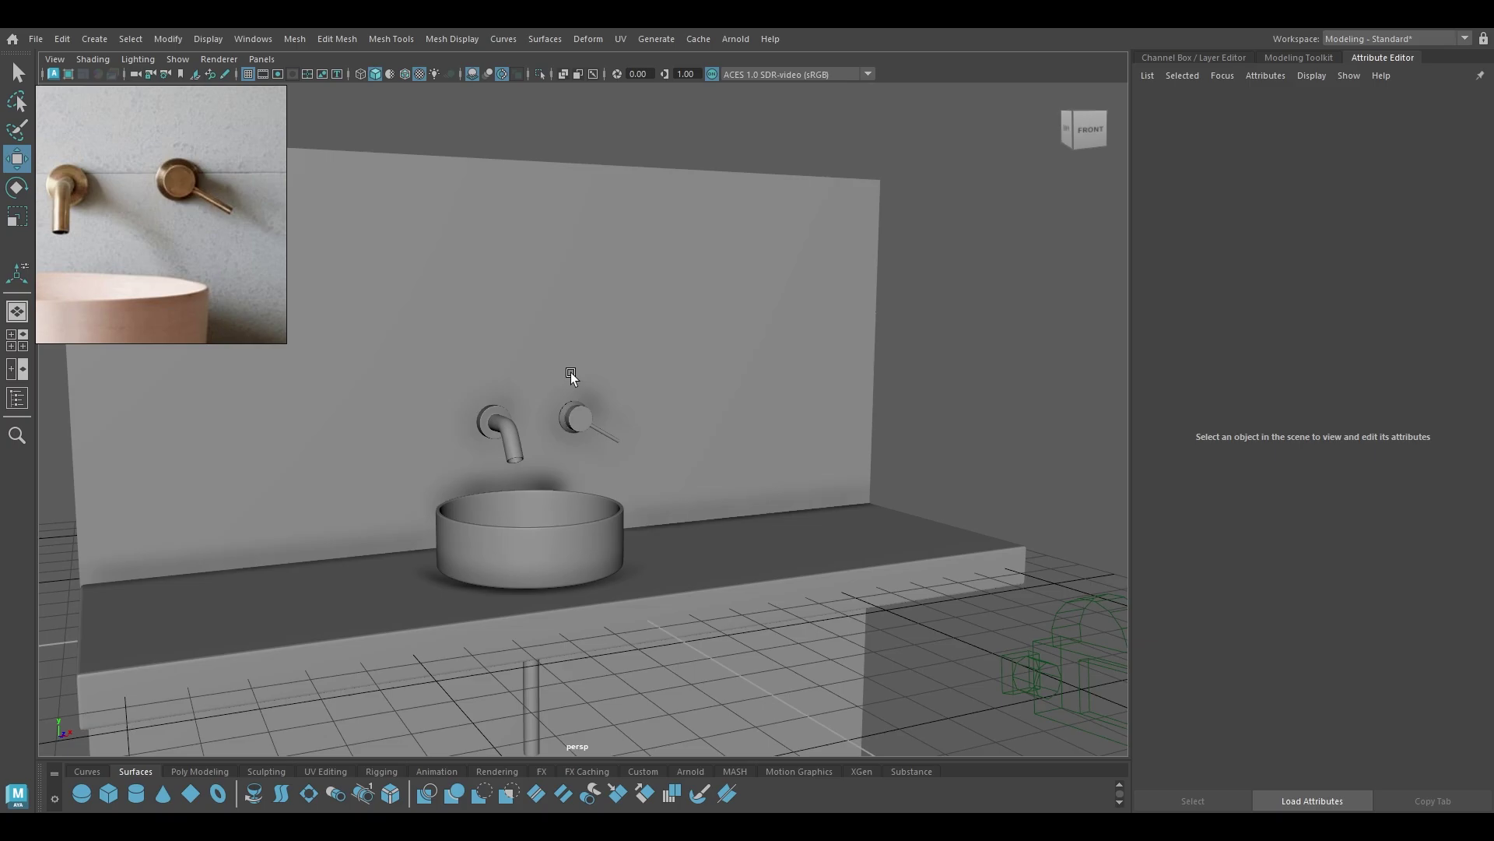
Select the spout, basin, drain pipe and tap handle and assign them a copper-coloured metallic material.
alt+drag(662, 499, 607, 520)
click(498, 445)
shift+click(544, 523)
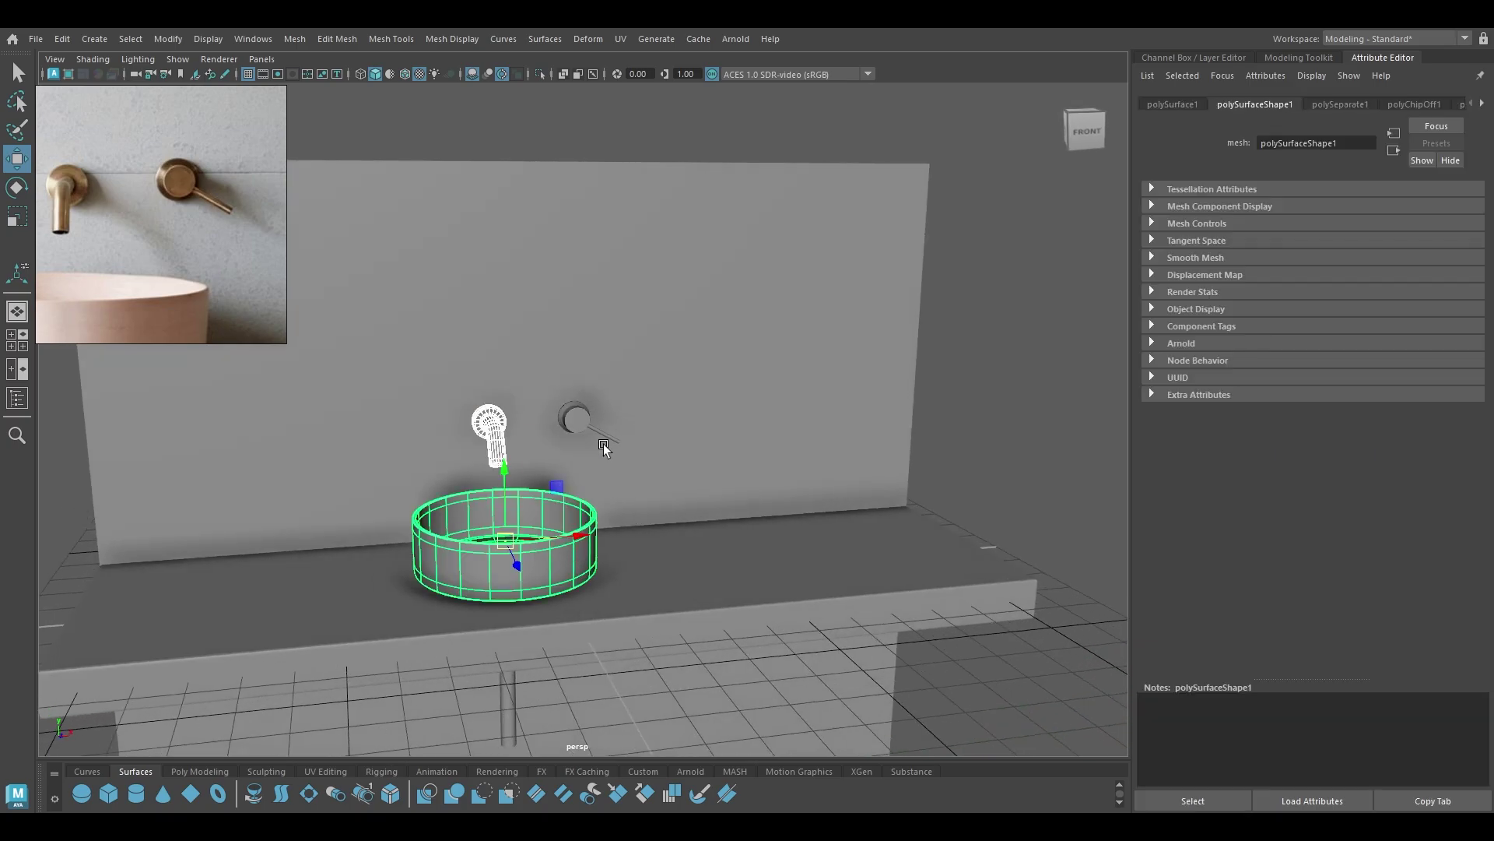
click(604, 448)
Switch the viewport to look through the render camera camera1.
click(261, 58)
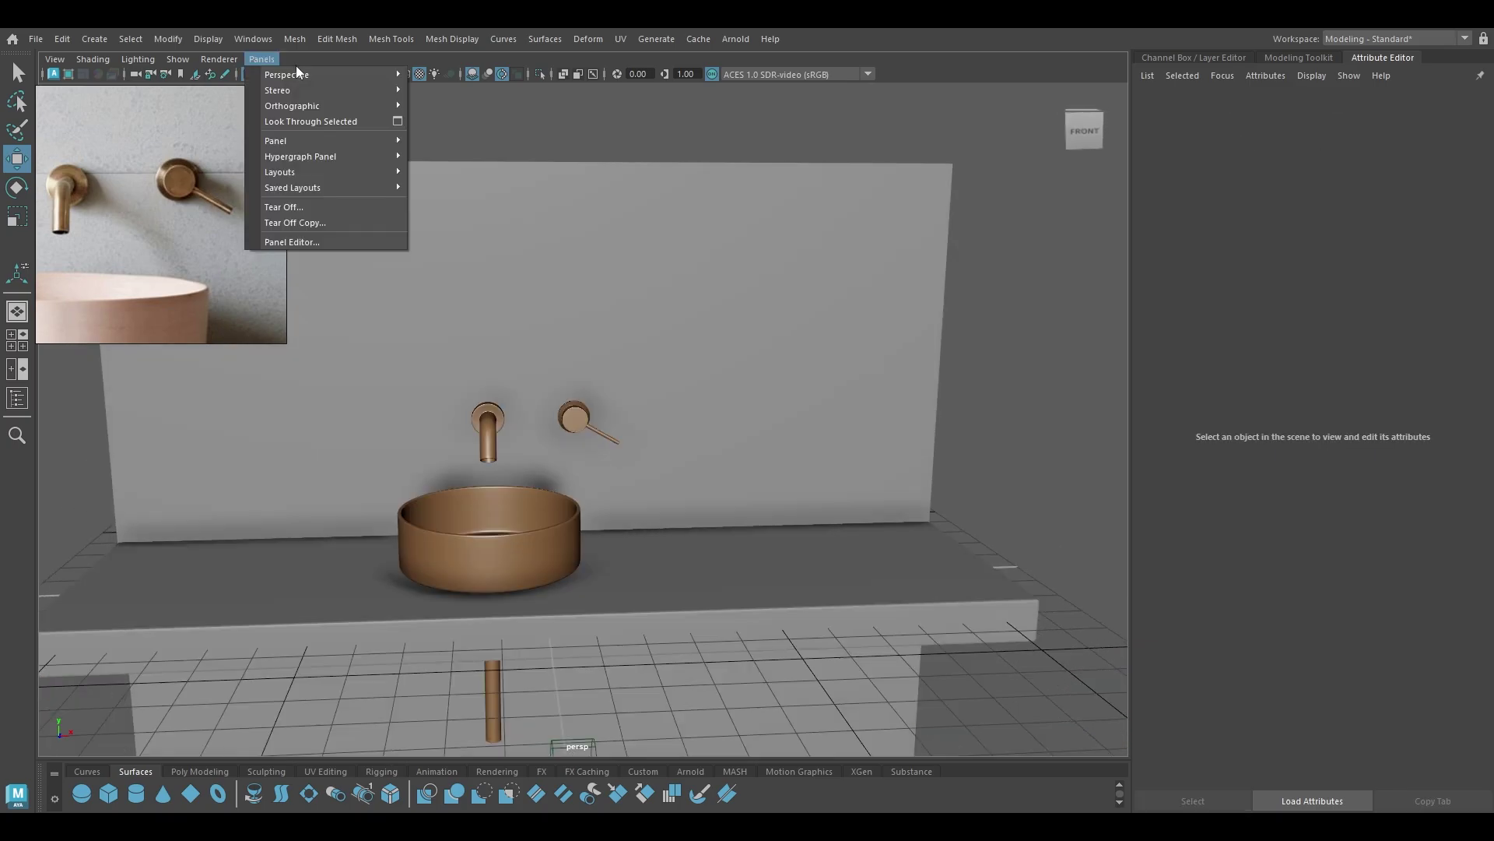
mouse_move(296, 72)
click(436, 73)
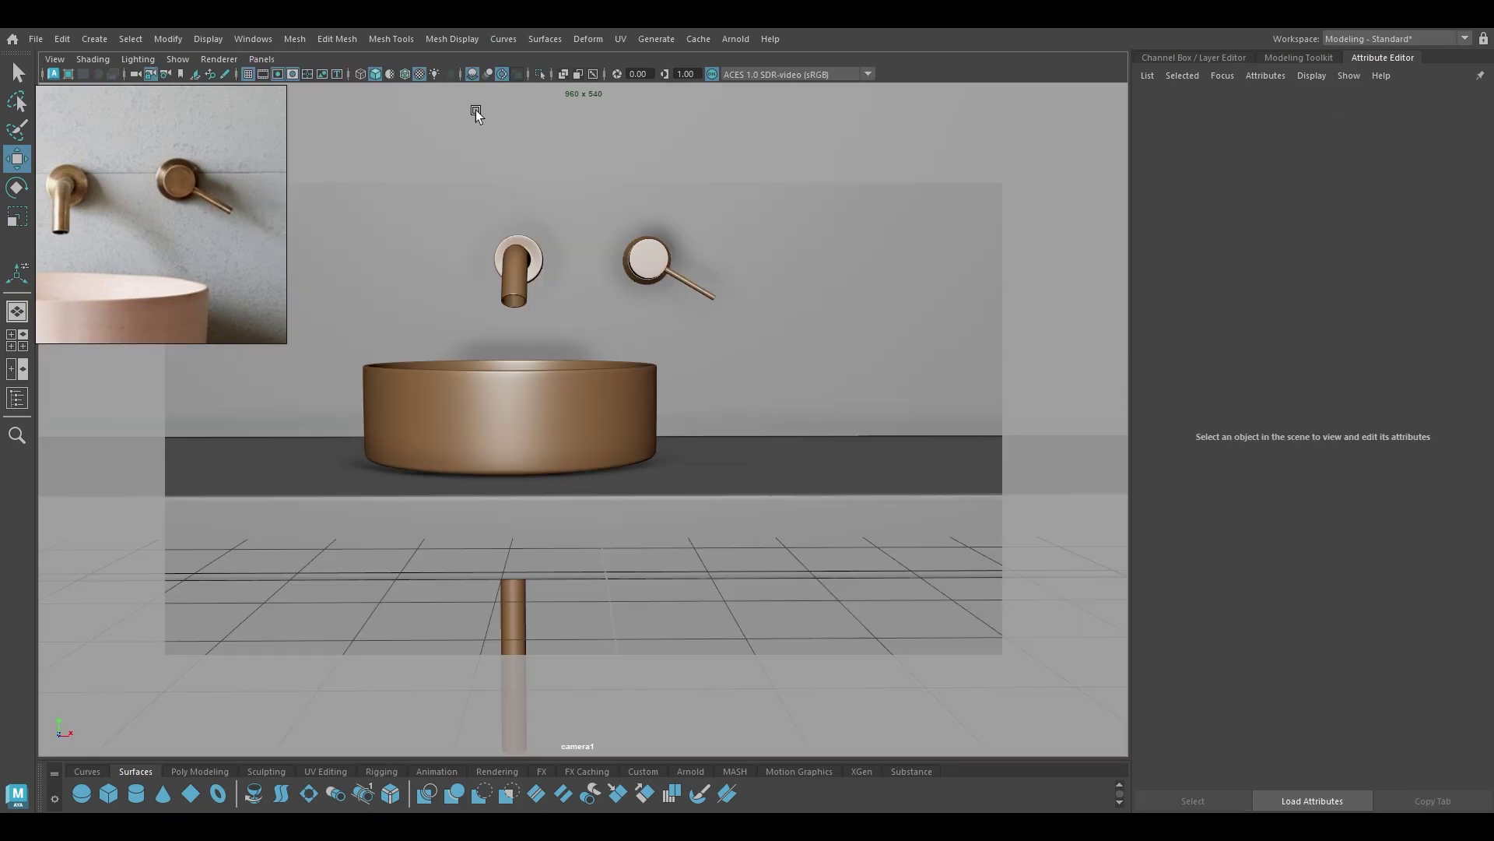